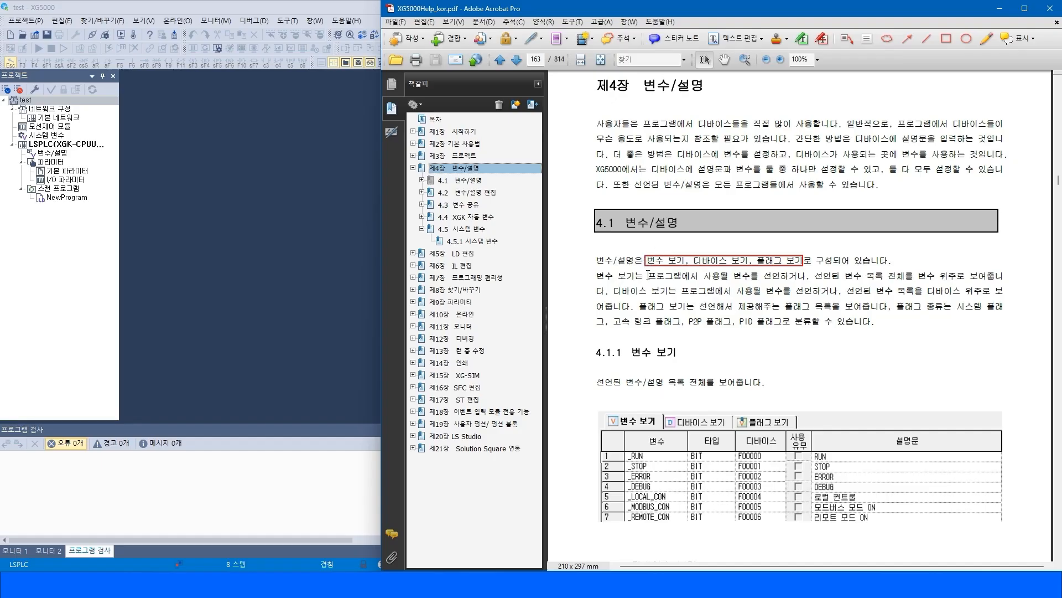
# Read the help manual's 4.1 variable/comment section, highlighting the view names and the flag types.
pyautogui.moveTo(597, 277); pyautogui.dragTo(877, 322)
pyautogui.click(829, 330)
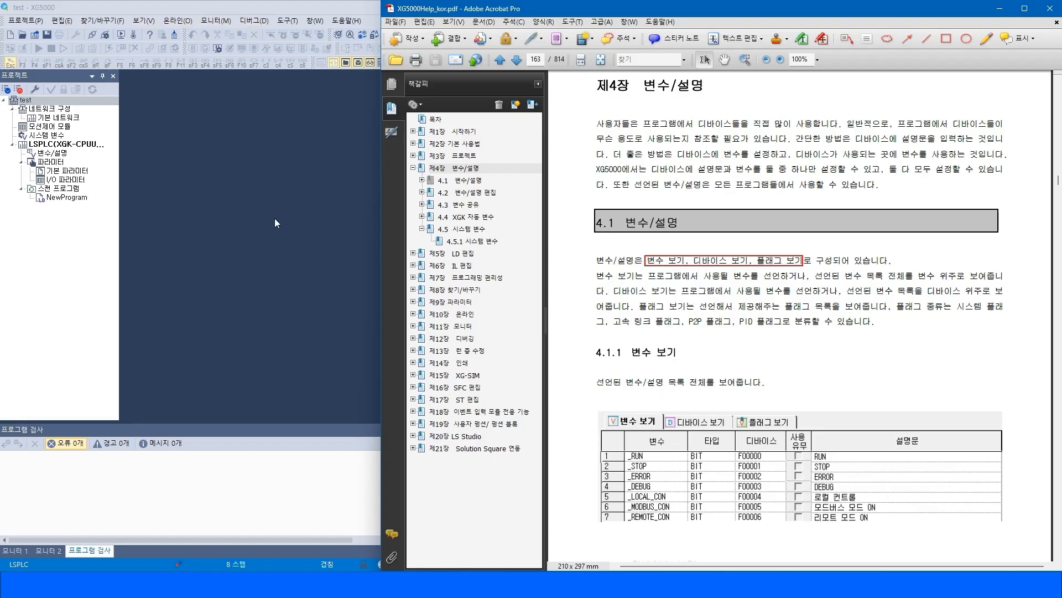
pyautogui.click(698, 259)
pyautogui.click(699, 244)
pyautogui.moveTo(897, 306); pyautogui.dragTo(937, 302)
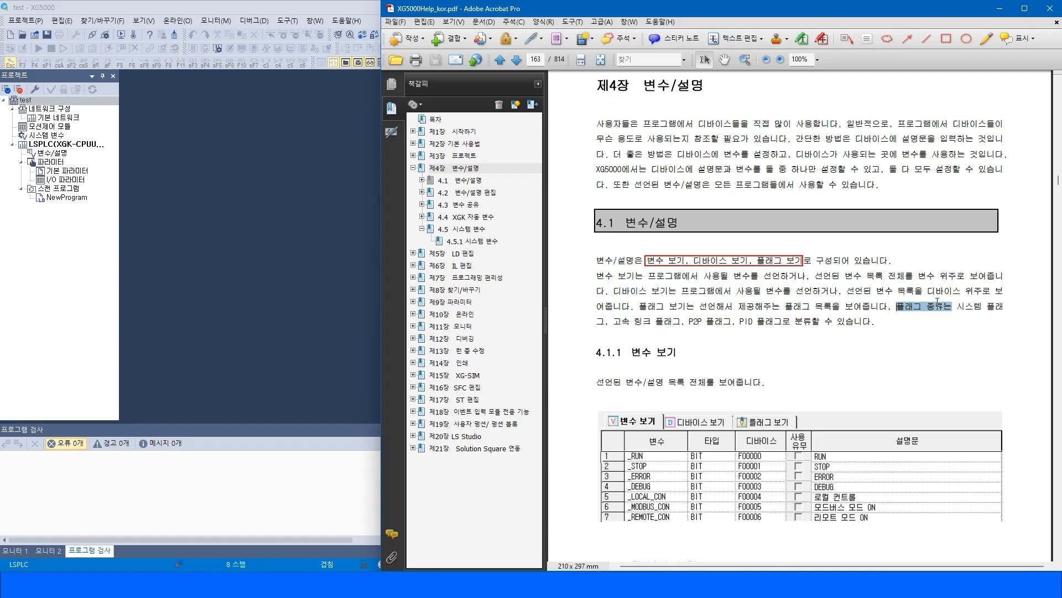
pyautogui.doubleClick(970, 308)
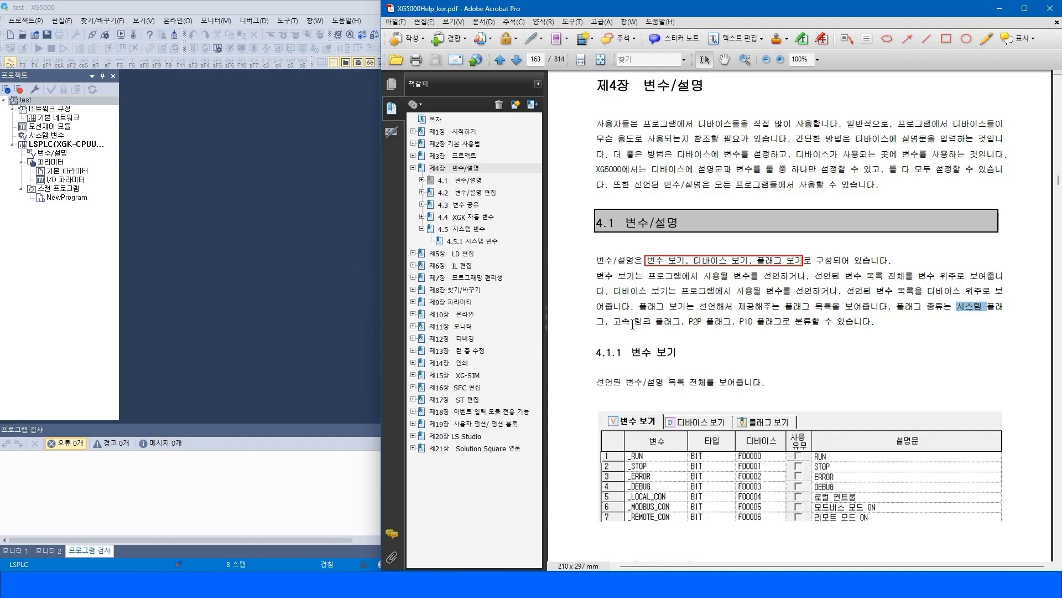
pyautogui.moveTo(612, 321); pyautogui.dragTo(754, 321)
pyautogui.click(836, 322)
# Open the Variable/Comment window from the project tree and switch through its Device View and Flag View.
pyautogui.click(50, 140)
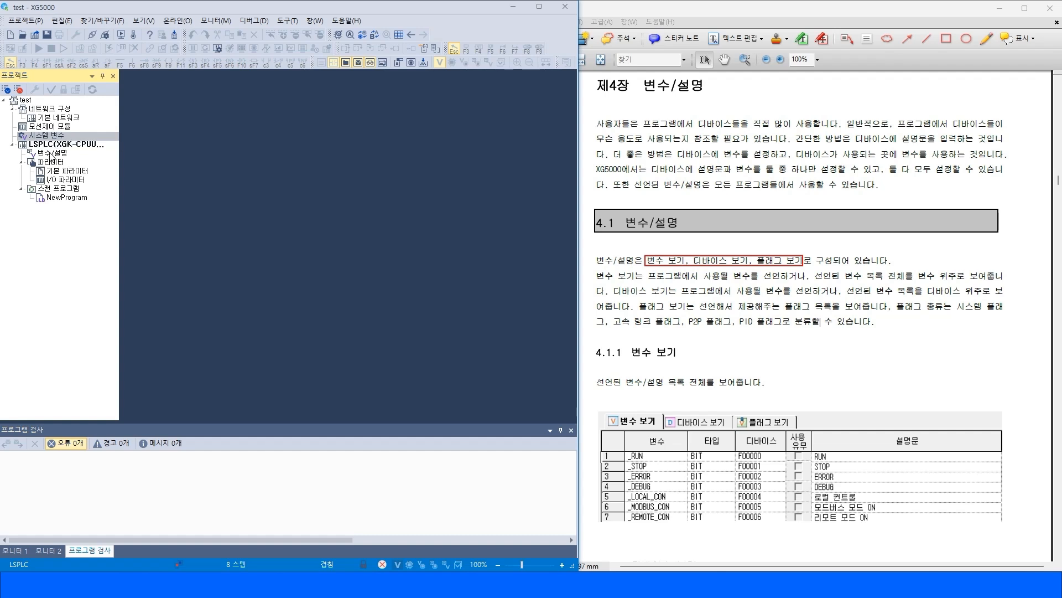
pyautogui.doubleClick(56, 153)
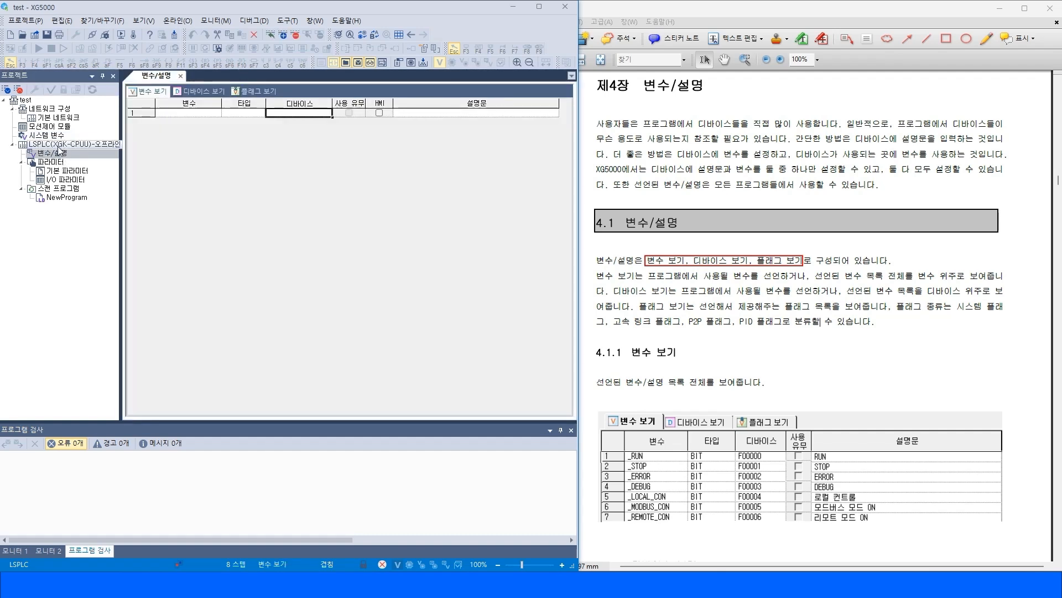
pyautogui.click(203, 92)
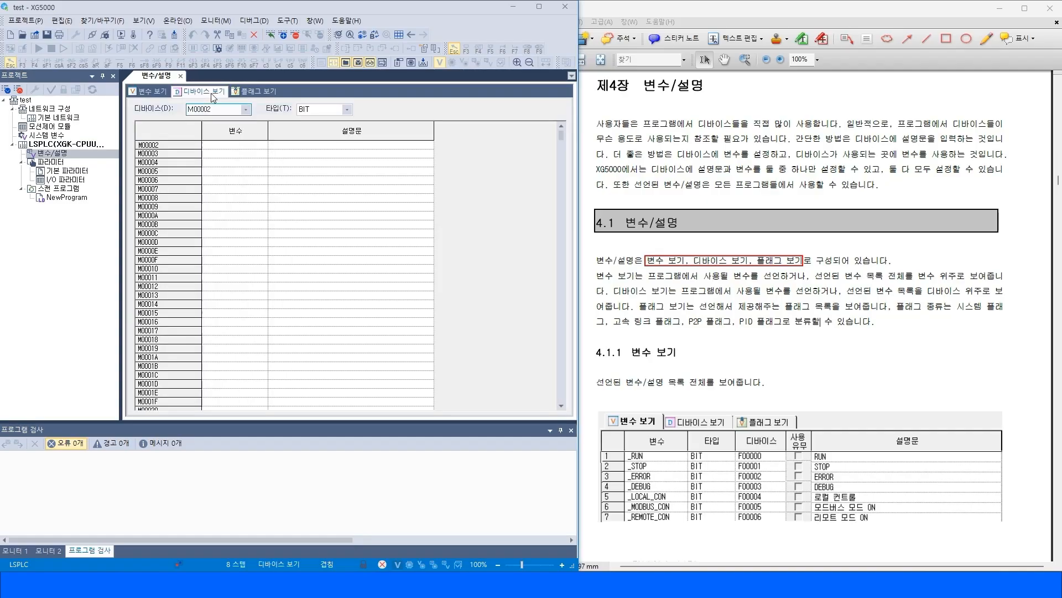
pyautogui.click(257, 92)
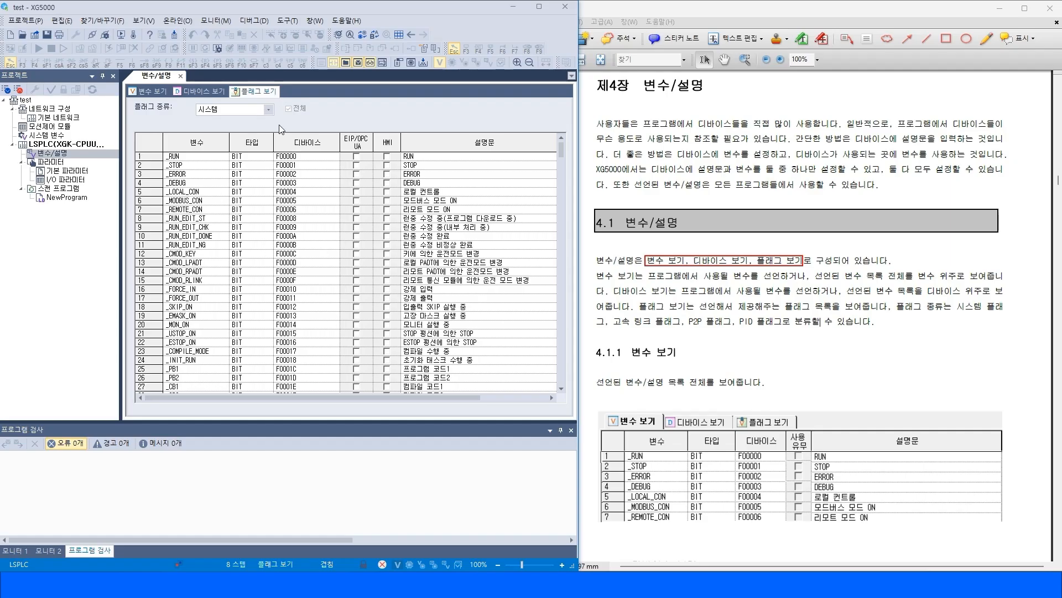
# Browse through the system flag list from top to bottom.
pyautogui.click(174, 156)
pyautogui.press('Down')
pyautogui.press('Down')
pyautogui.press('Down')
pyautogui.press('Down')
pyautogui.click(142, 156)
pyautogui.scroll(-20, 144, 173)
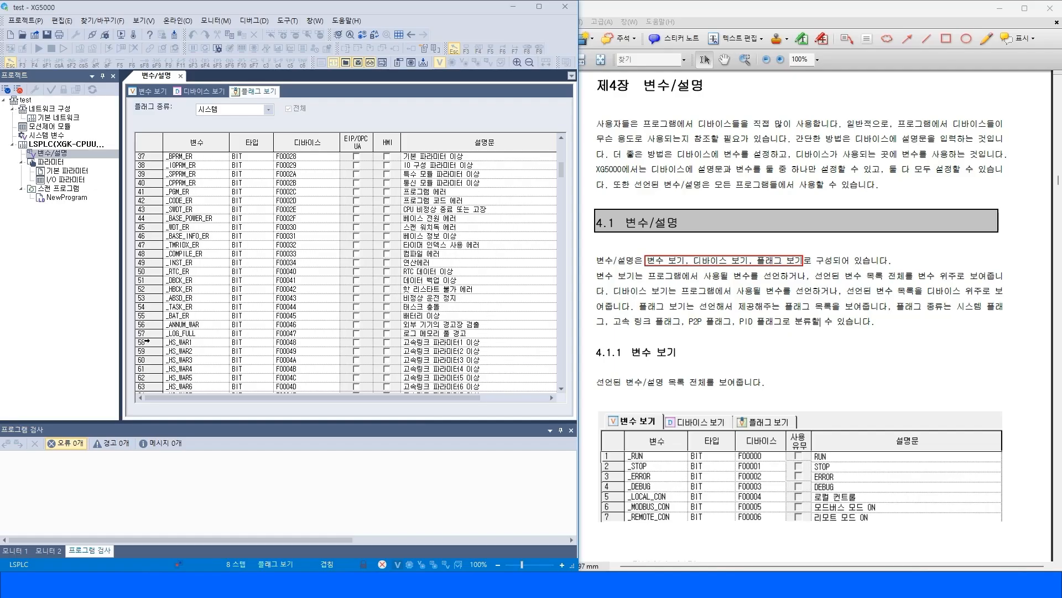
pyautogui.scroll(-20, 144, 351)
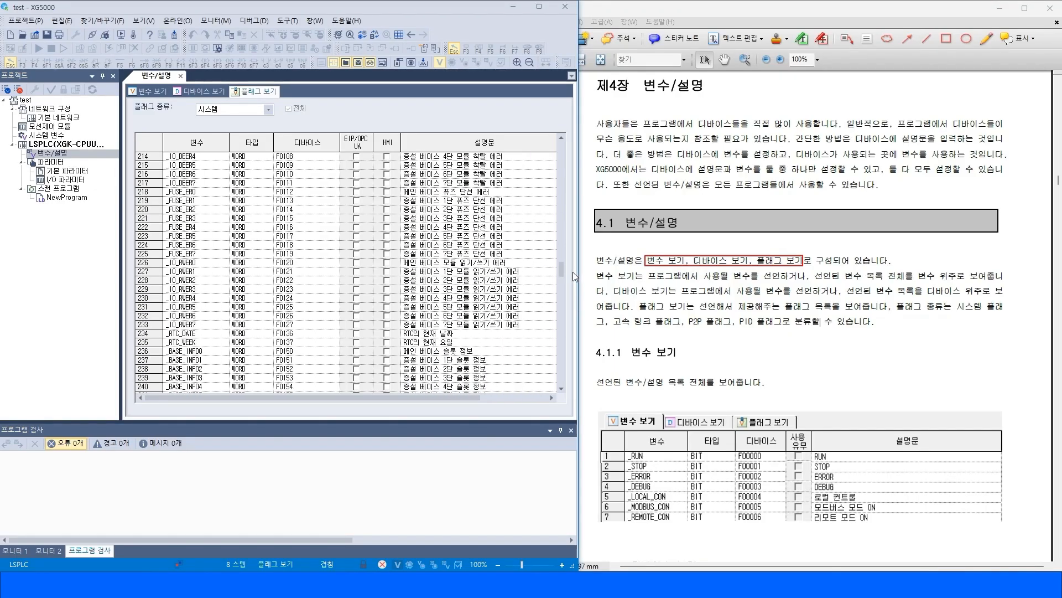
pyautogui.moveTo(562, 267); pyautogui.dragTo(556, 376)
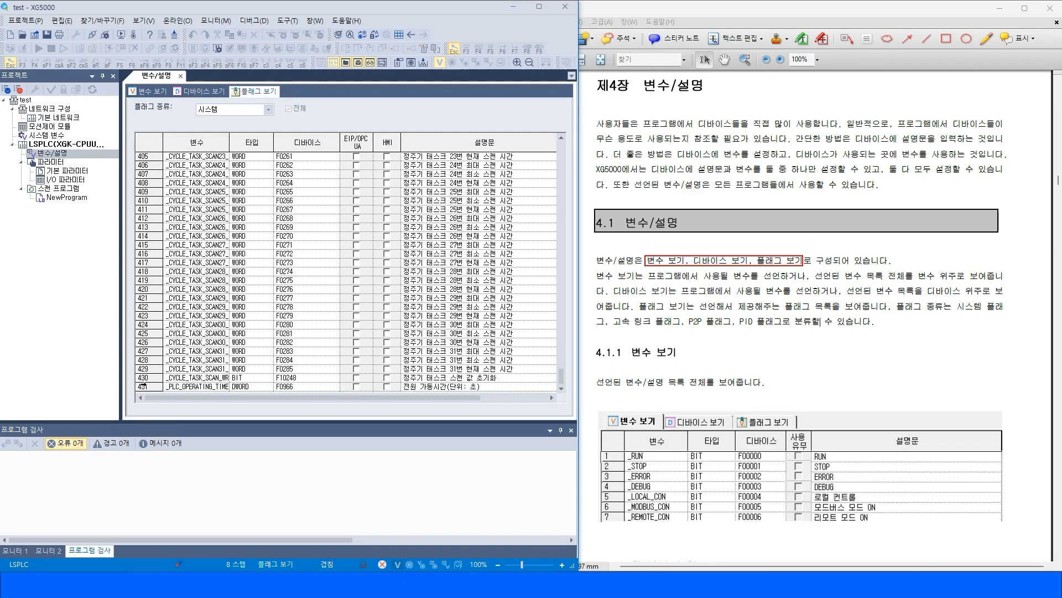
# Switch the flag type to 고속 링크 and select the first high-speed link flags.
pyautogui.click(266, 109)
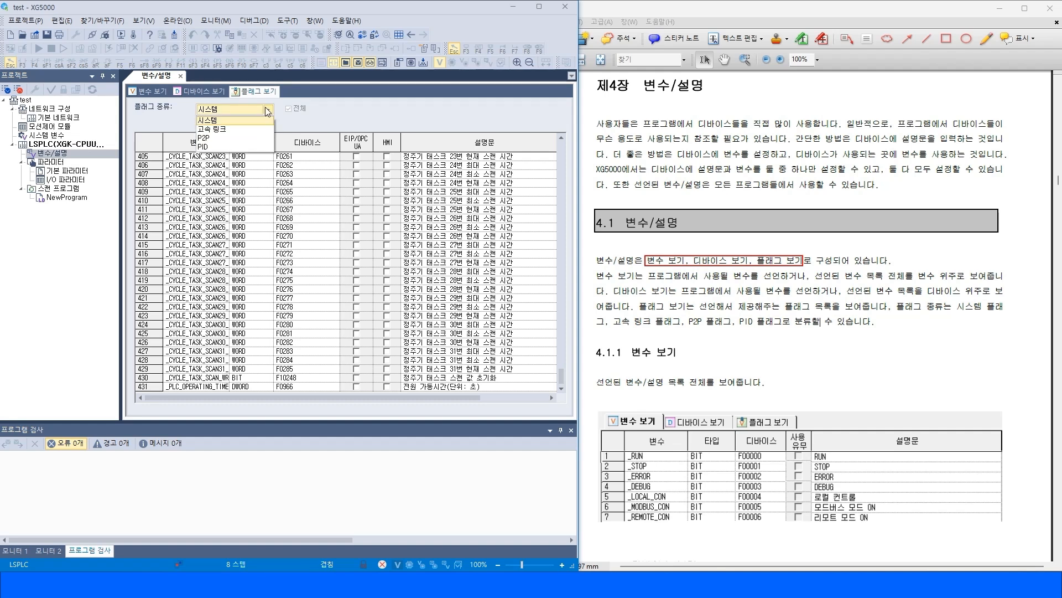
pyautogui.click(218, 129)
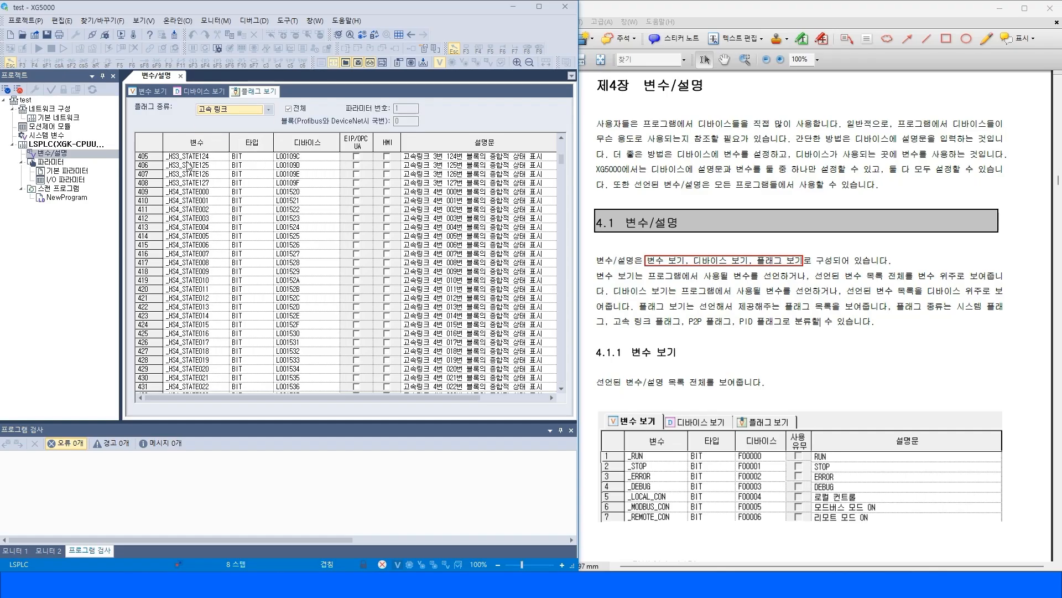
pyautogui.click(562, 145)
pyautogui.click(563, 144)
pyautogui.moveTo(148, 157); pyautogui.dragTo(151, 183)
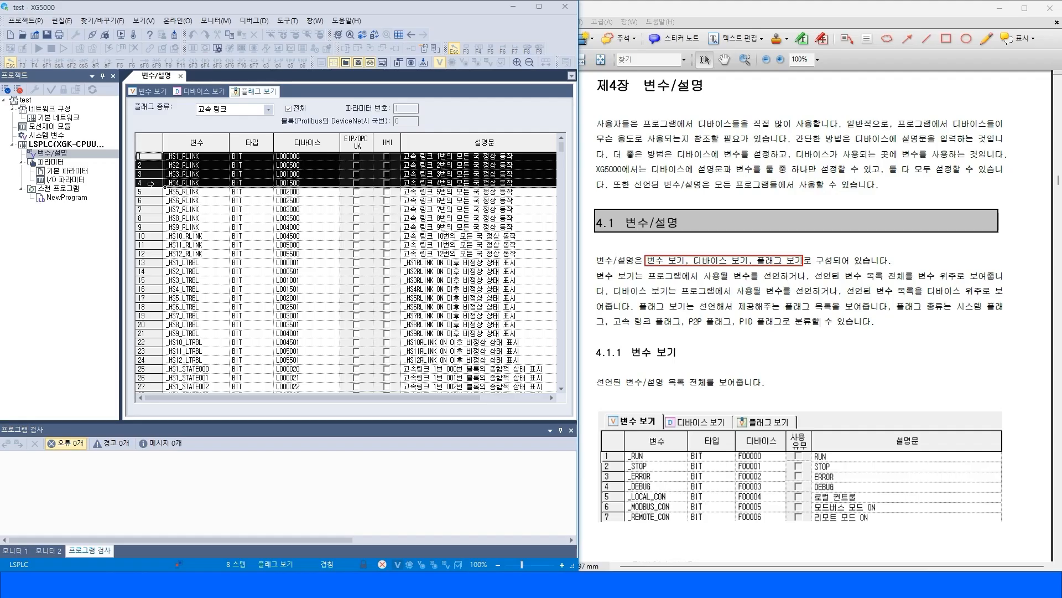
# Switch the flag type to P2P and select the first P2P flags.
pyautogui.click(270, 109)
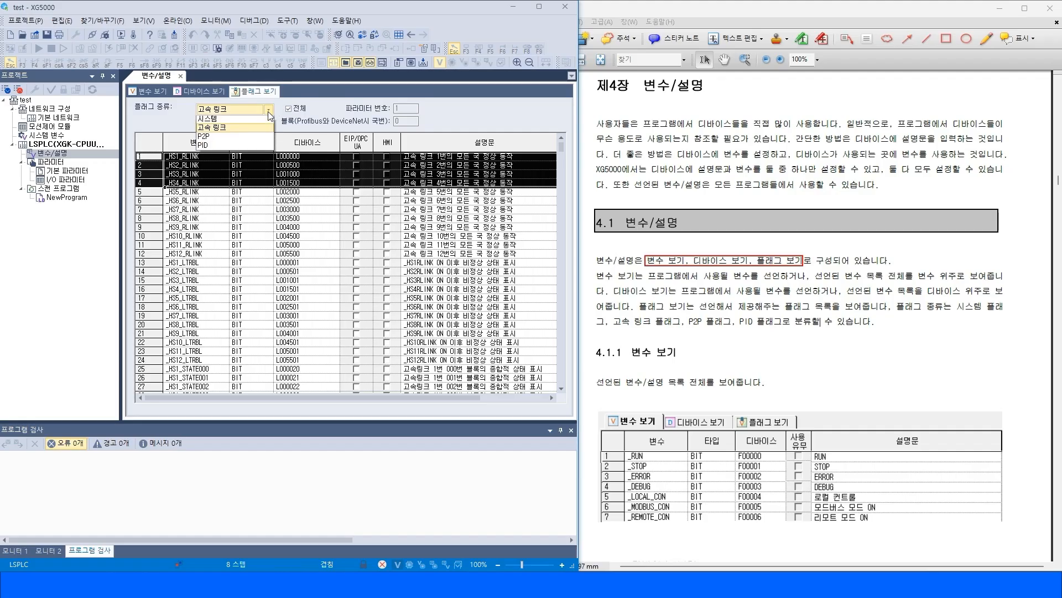
pyautogui.click(229, 139)
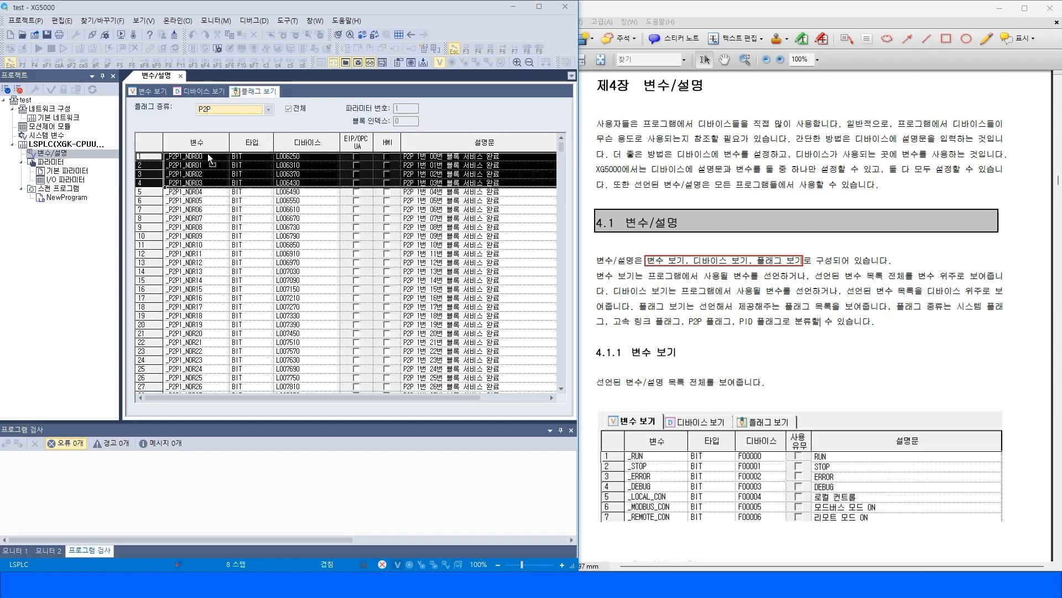
pyautogui.click(152, 155)
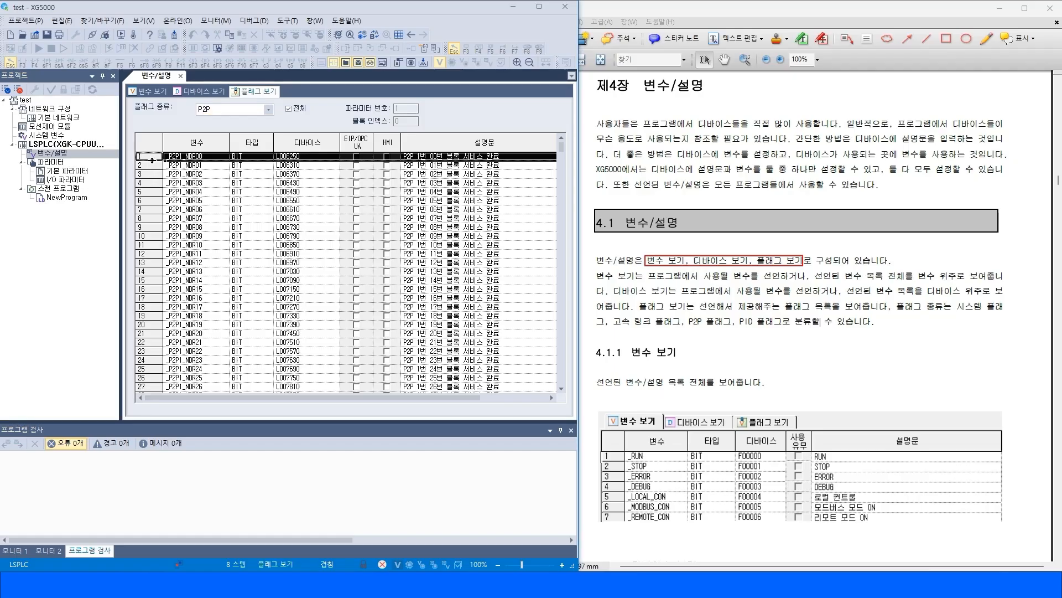
pyautogui.moveTo(152, 159); pyautogui.dragTo(152, 214)
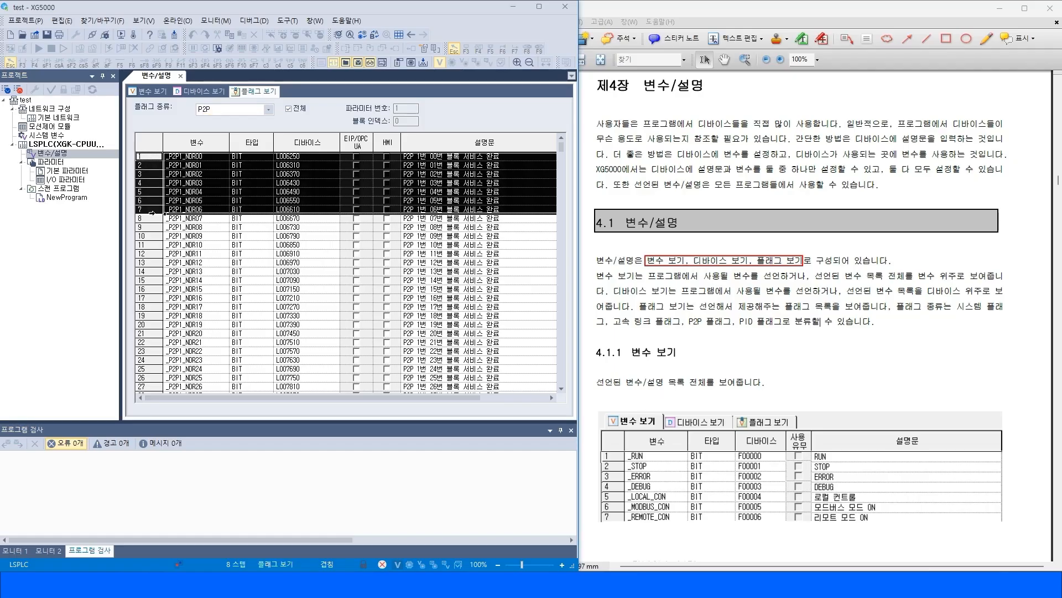
# Switch the flag type to PID and inspect the PID flags.
pyautogui.click(267, 110)
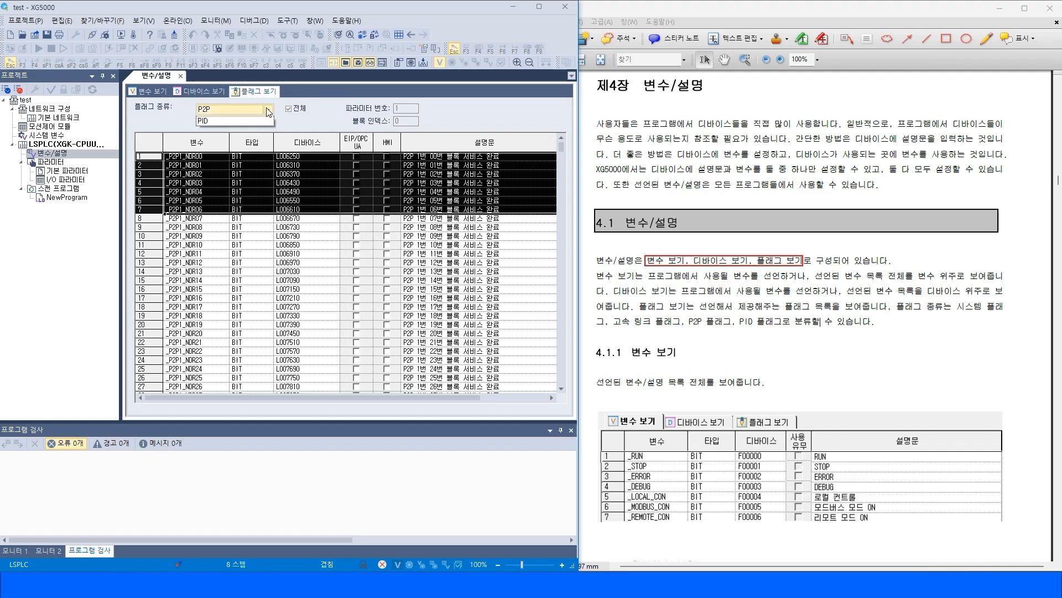
pyautogui.click(213, 147)
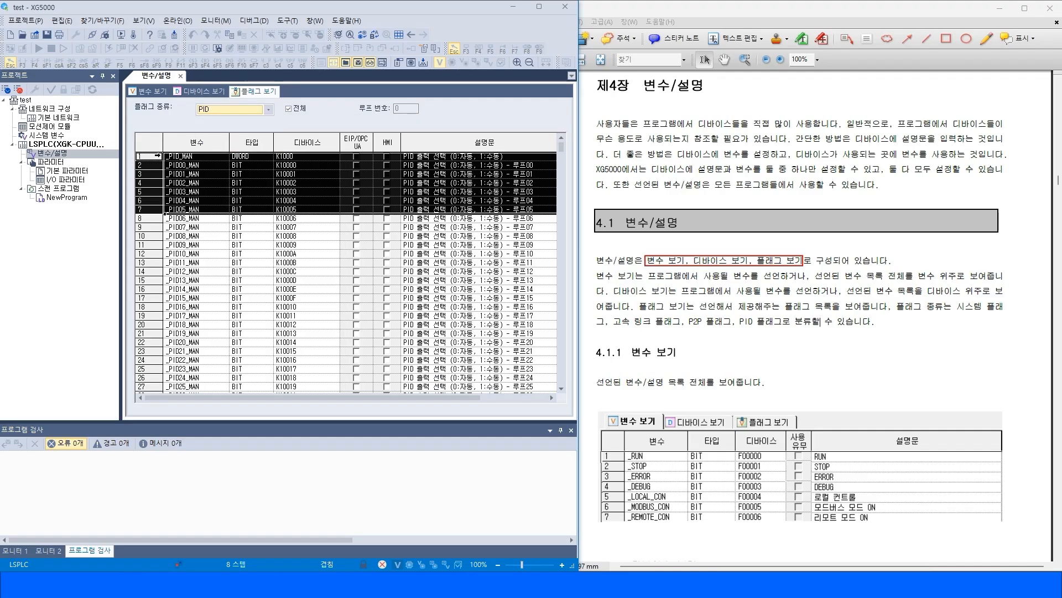
pyautogui.click(157, 156)
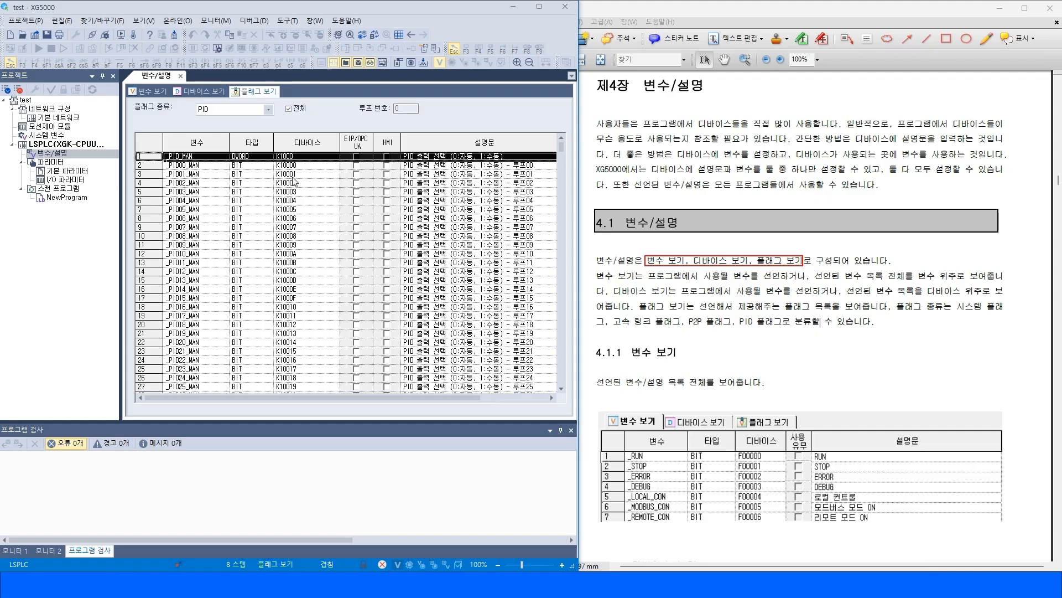
pyautogui.click(269, 109)
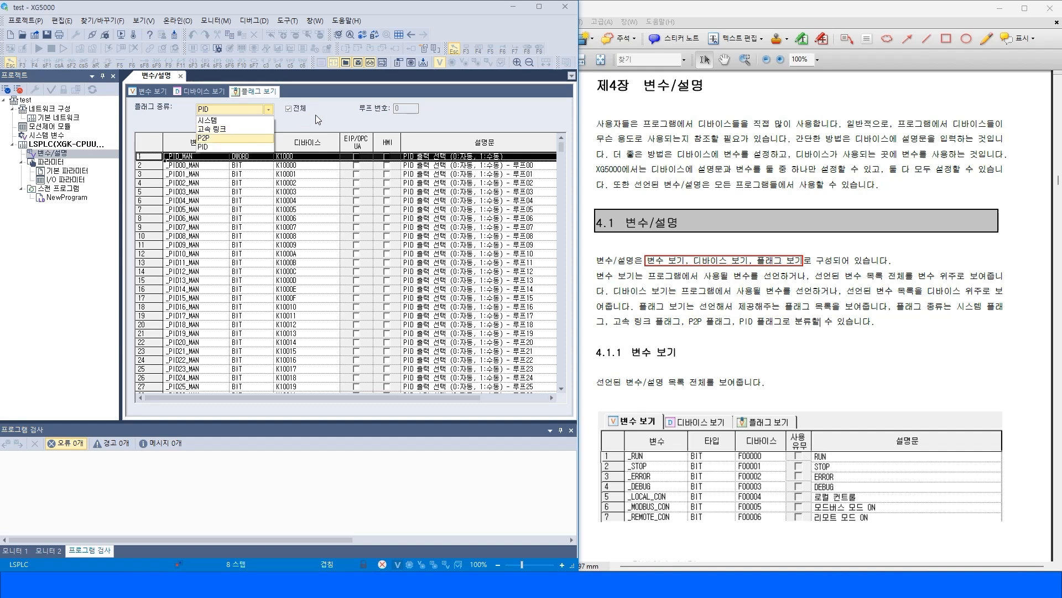
pyautogui.click(284, 116)
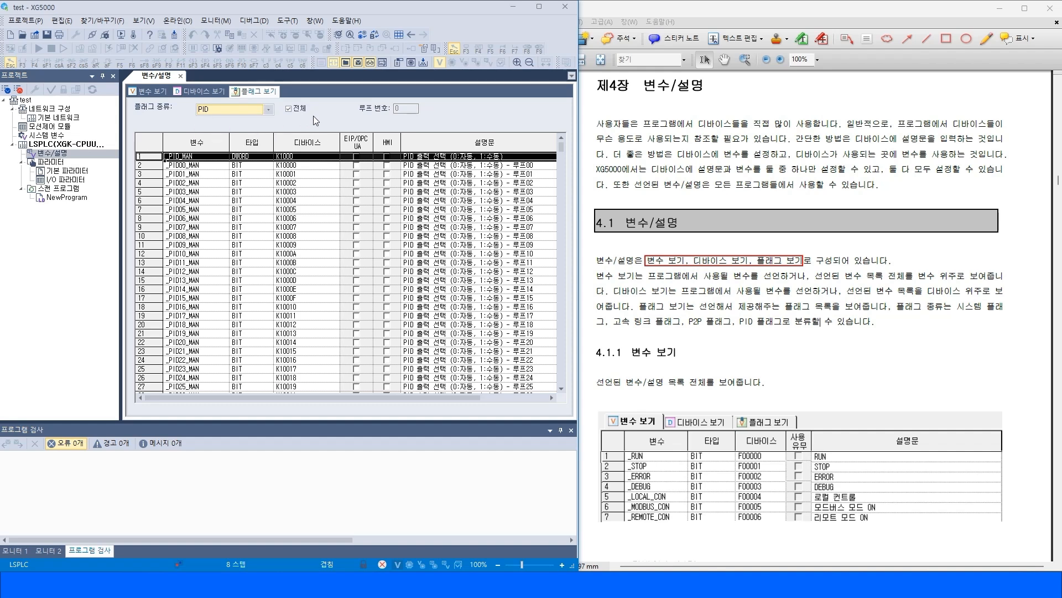
# Switch to the Device View and open the list of available devices.
pyautogui.click(198, 91)
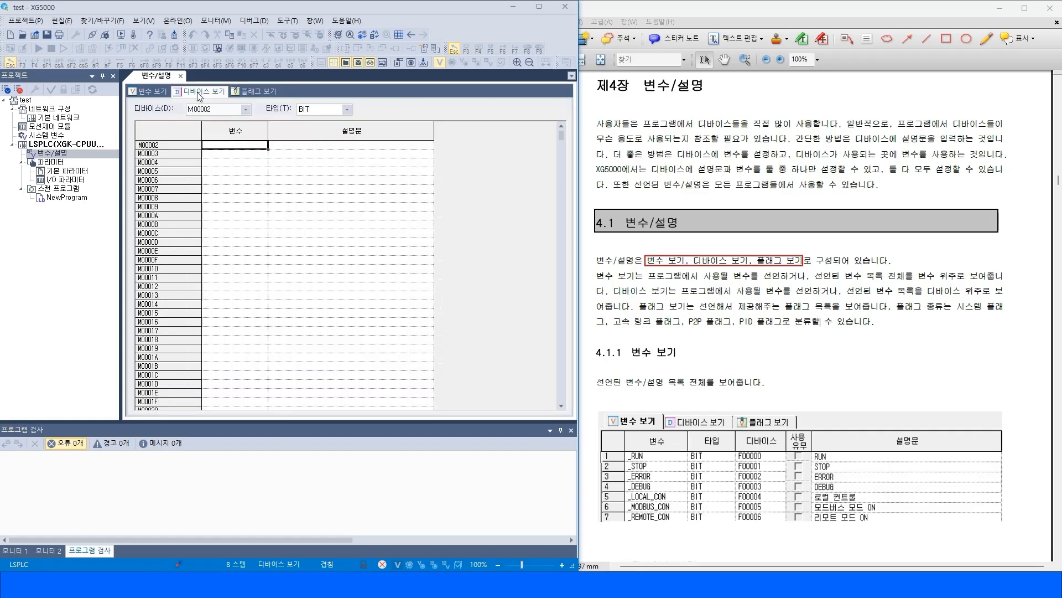
pyautogui.doubleClick(227, 108)
pyautogui.click(246, 109)
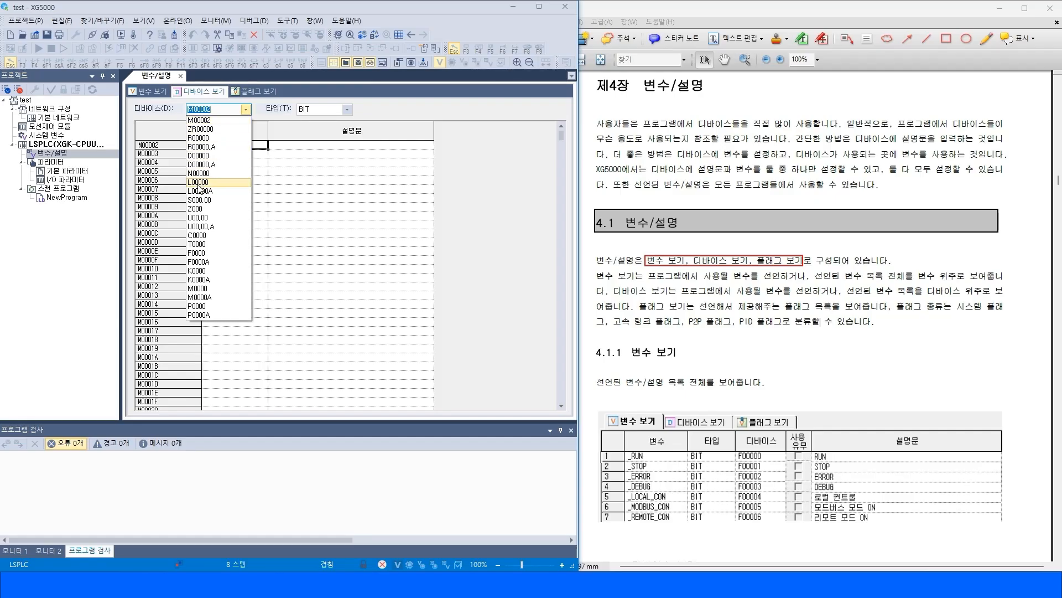
pyautogui.click(759, 149)
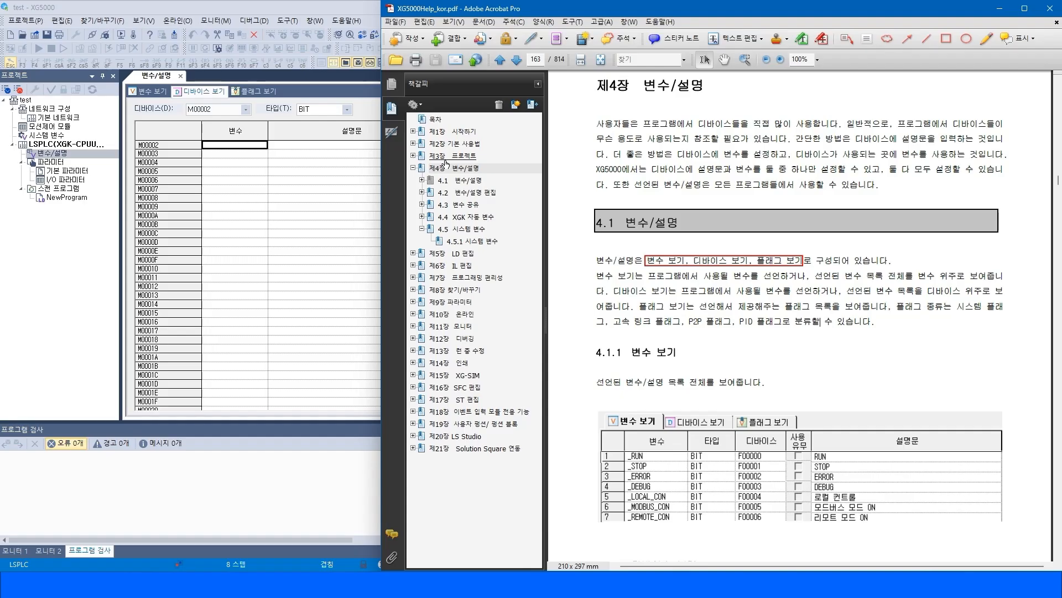
# Open the manual's 3.4.6 데이터 메모리 section and highlight the writable memory areas.
pyautogui.click(413, 156)
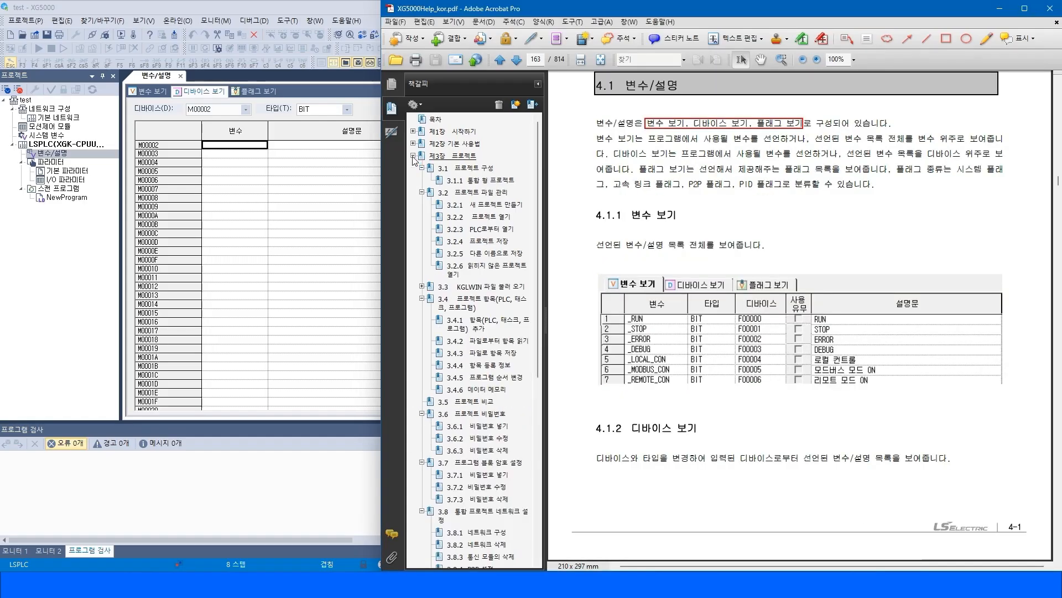
pyautogui.click(486, 390)
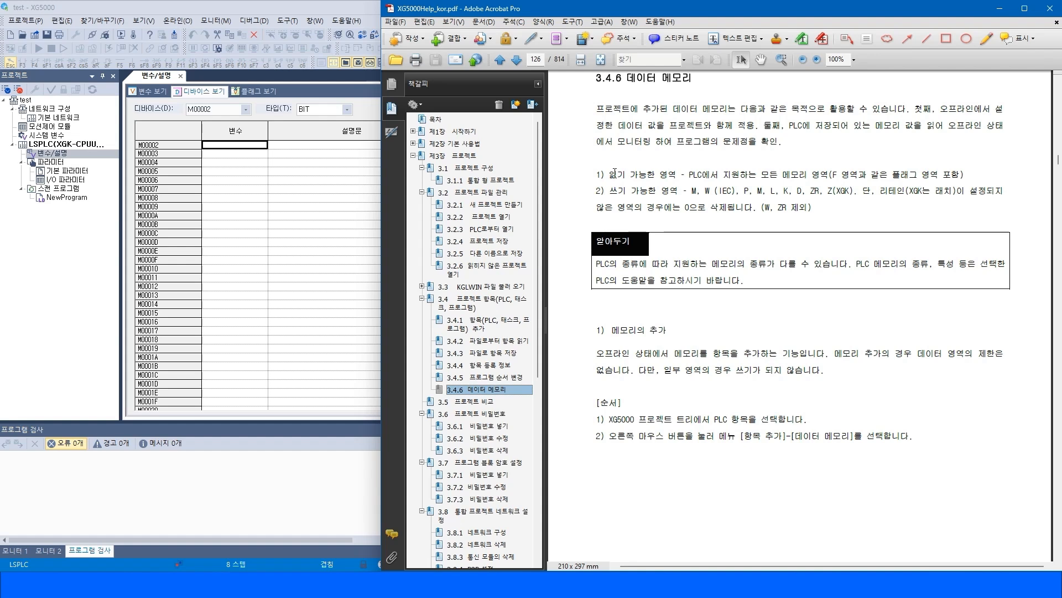
pyautogui.moveTo(609, 174); pyautogui.dragTo(656, 191)
pyautogui.moveTo(627, 77); pyautogui.dragTo(691, 78)
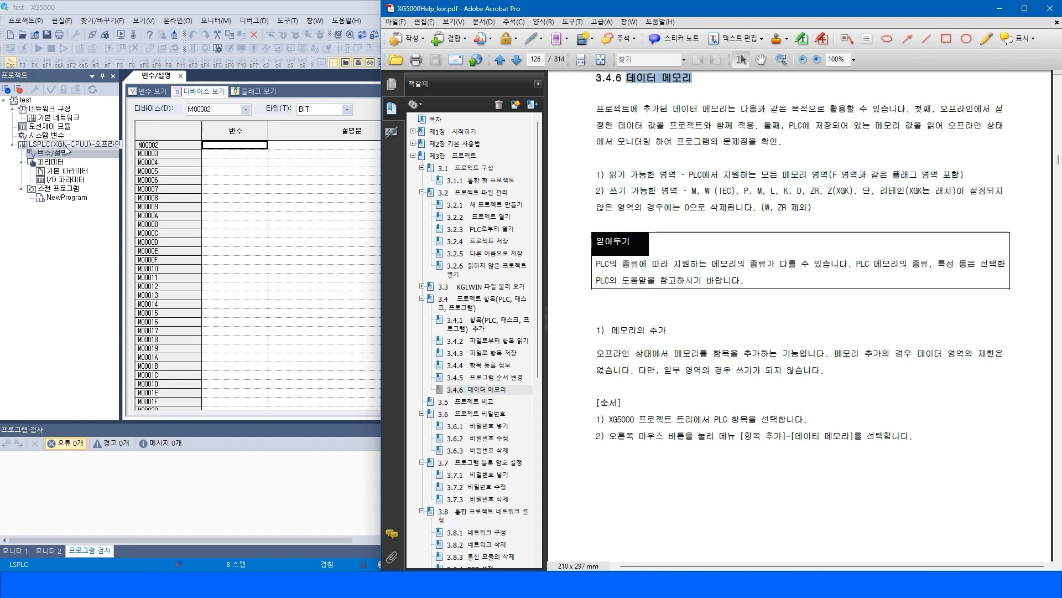
pyautogui.moveTo(655, 191); pyautogui.dragTo(854, 192)
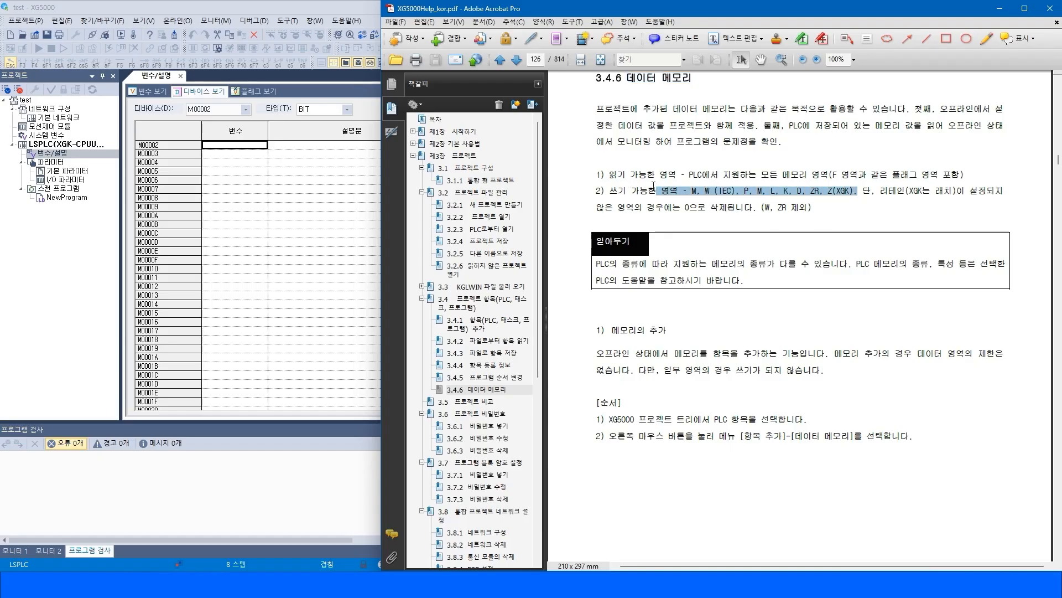
# Compare the device list with the writable areas in the manual, then return the manual to section 4.1.
pyautogui.click(246, 109)
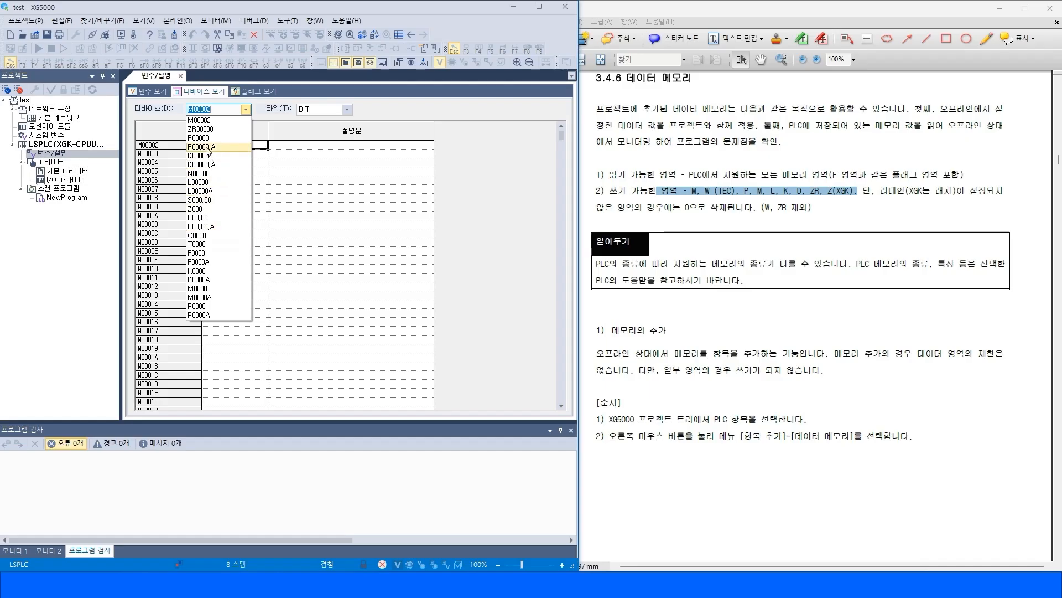
pyautogui.click(801, 194)
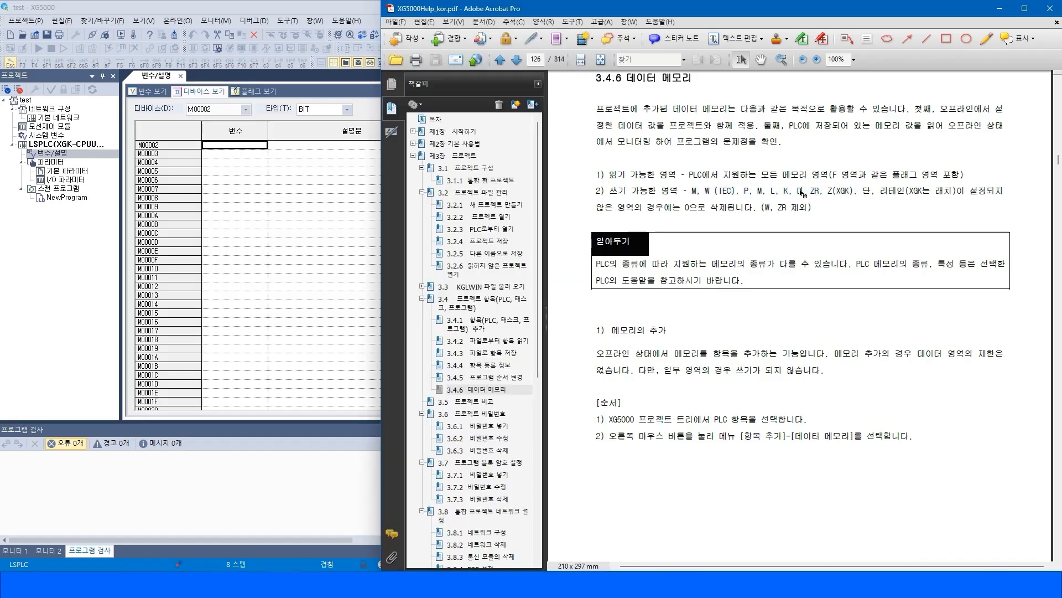
pyautogui.moveTo(799, 191); pyautogui.dragTo(819, 192)
pyautogui.click(841, 218)
pyautogui.click(413, 156)
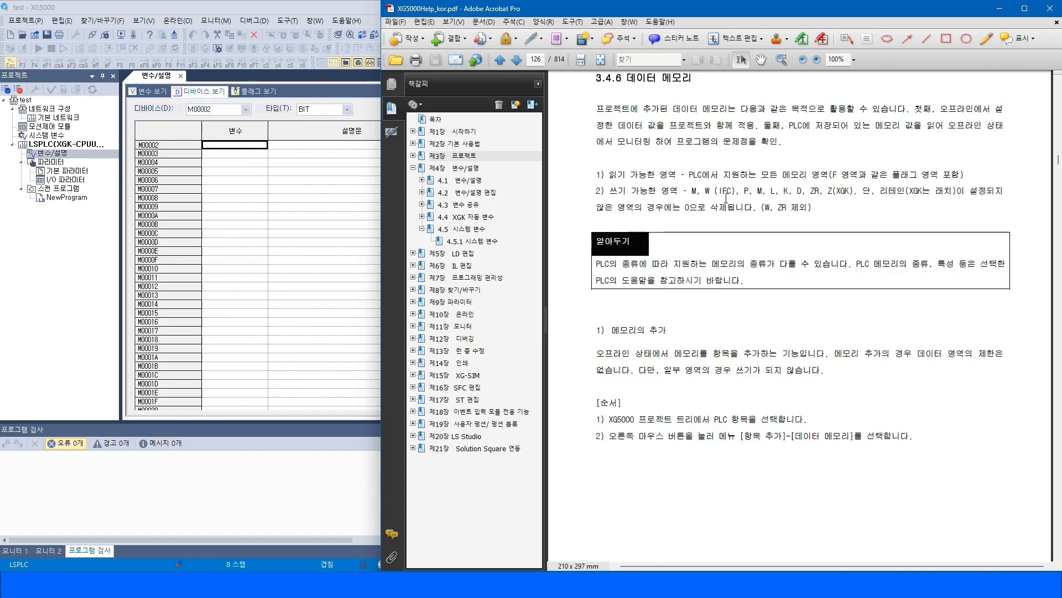
pyautogui.click(465, 179)
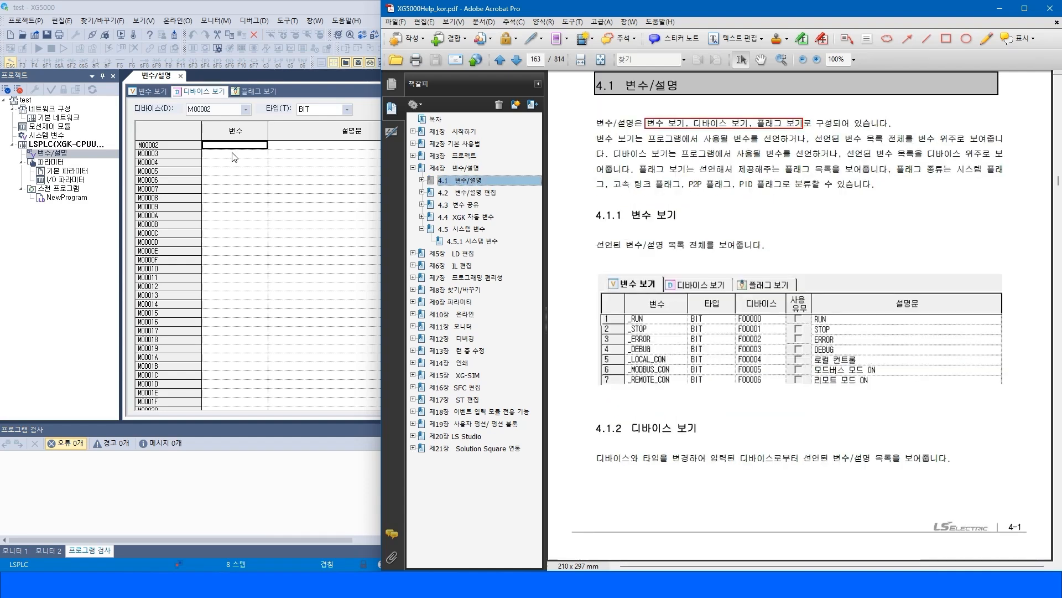
# Enter the variable name START_PB for device M00000 in the Device View.
pyautogui.click(252, 177)
pyautogui.doubleClick(212, 143)
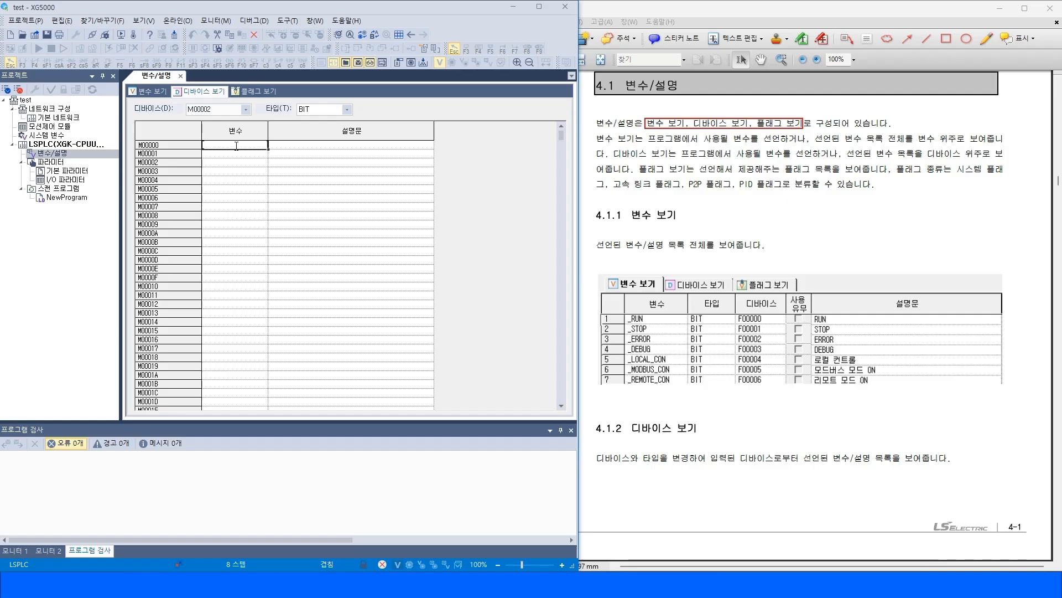
pyautogui.write('RT_PB')
pyautogui.press('Tab')
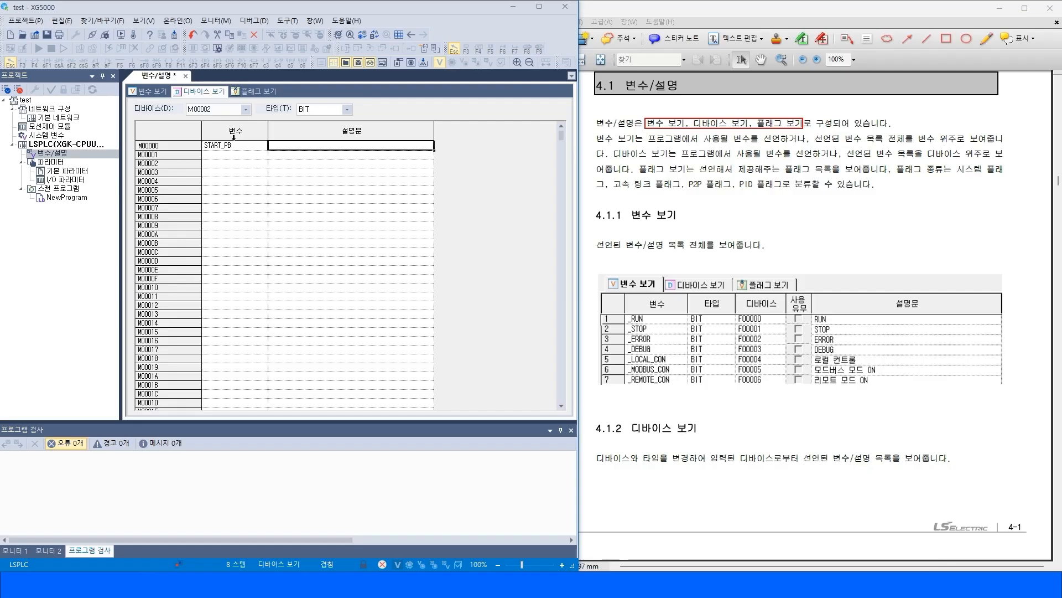
# Declare variable STOP_PB as type BIT on device M00001 in the Variable View.
pyautogui.click(149, 92)
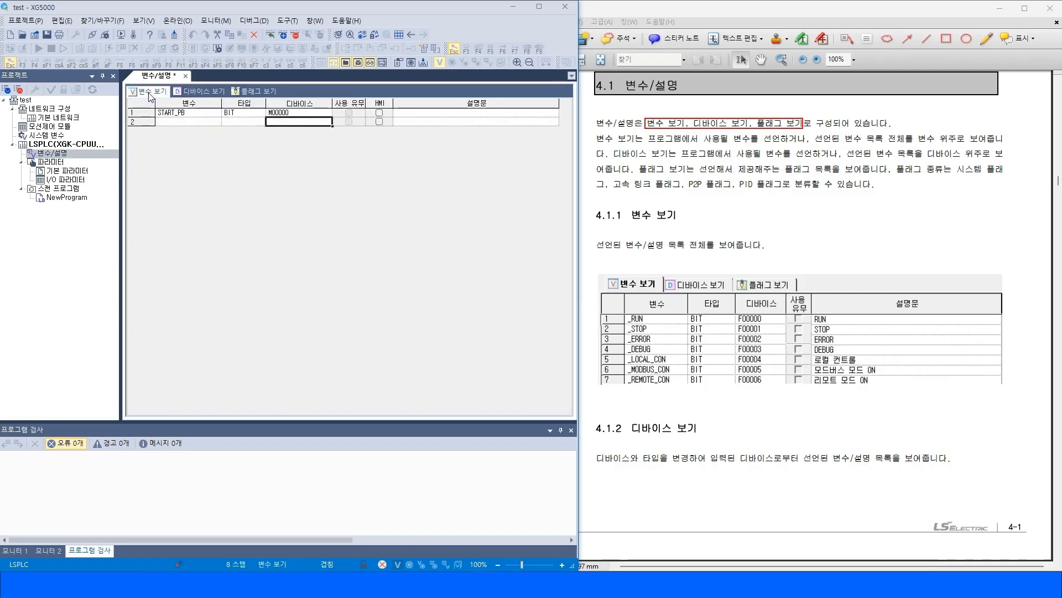
pyautogui.doubleClick(187, 121)
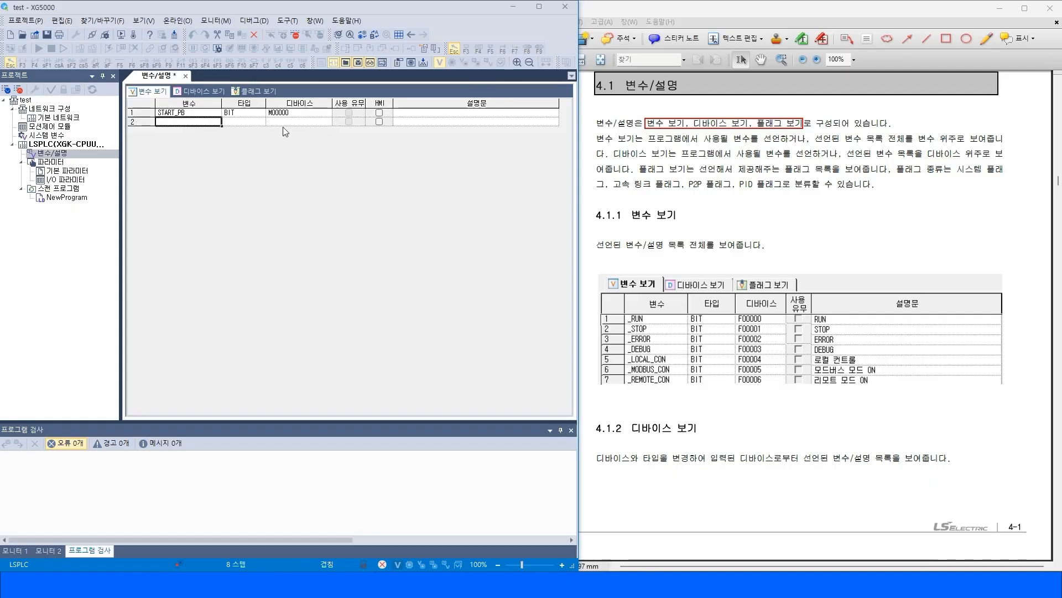
pyautogui.write('STOP')
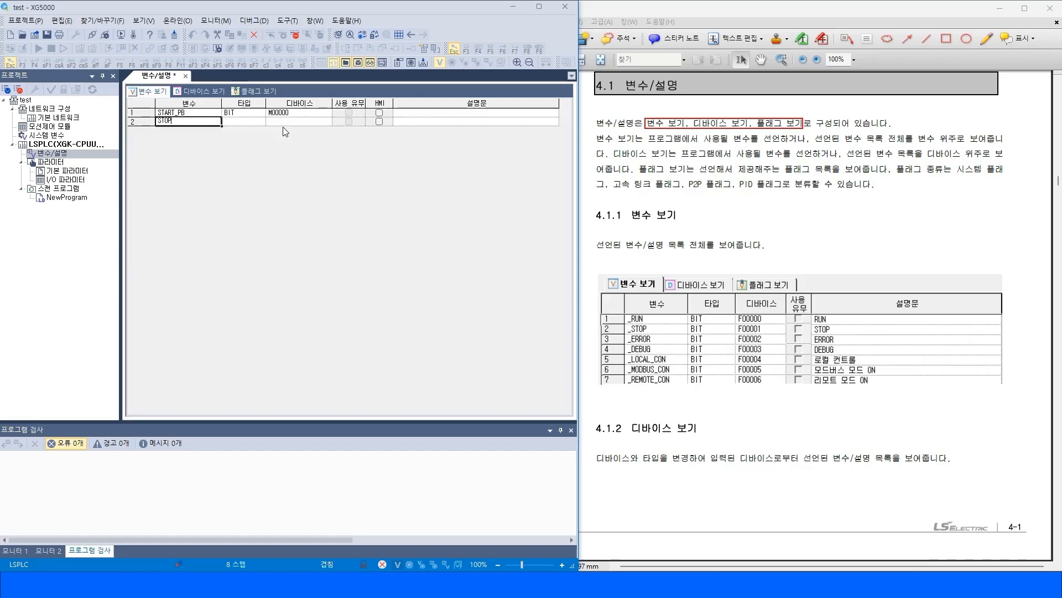
pyautogui.write('_PB')
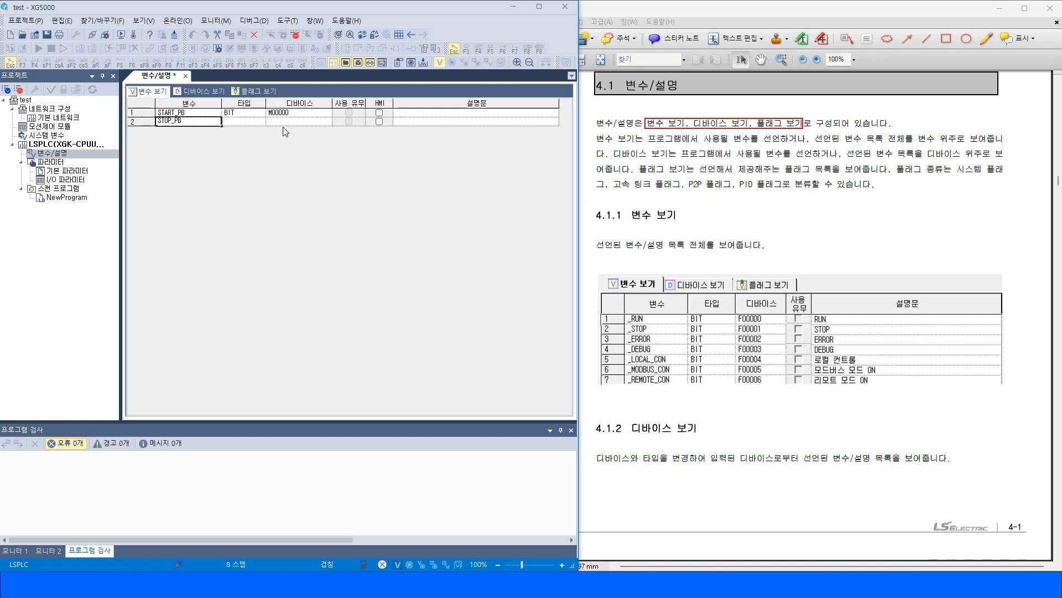
pyautogui.press('Tab')
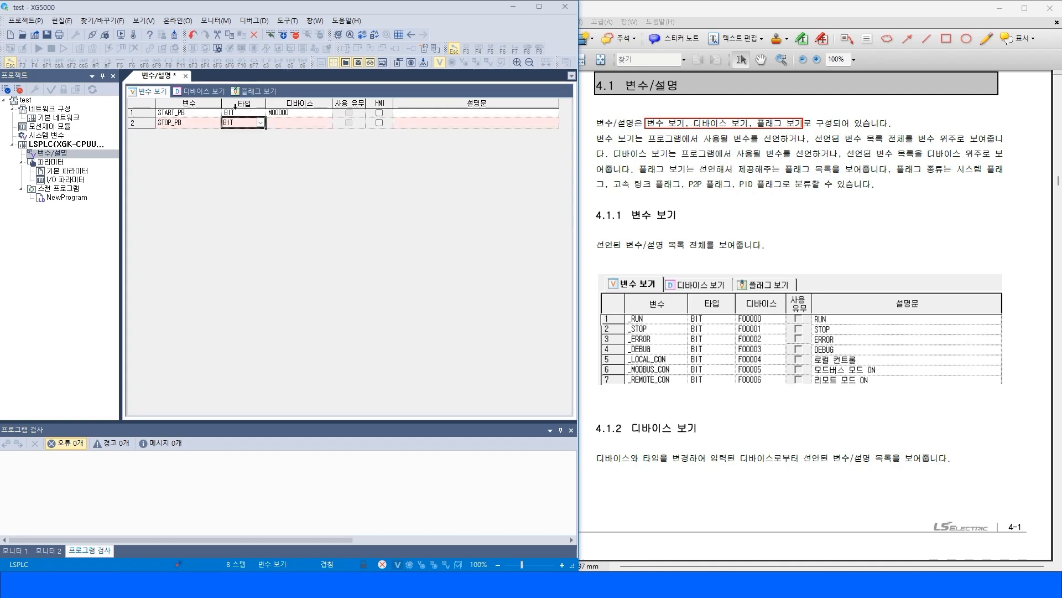
pyautogui.click(260, 123)
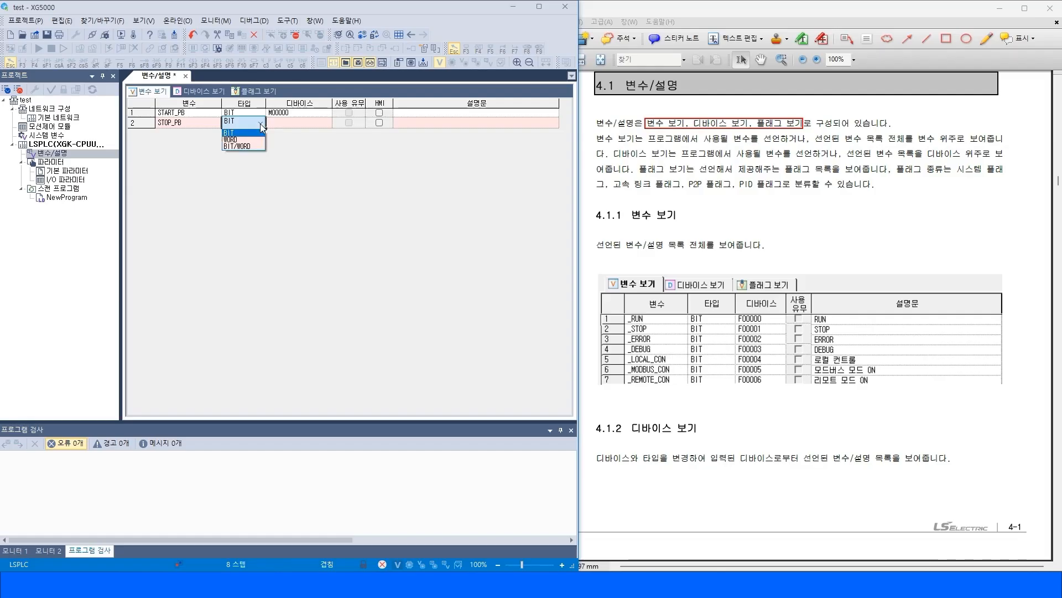
pyautogui.click(314, 125)
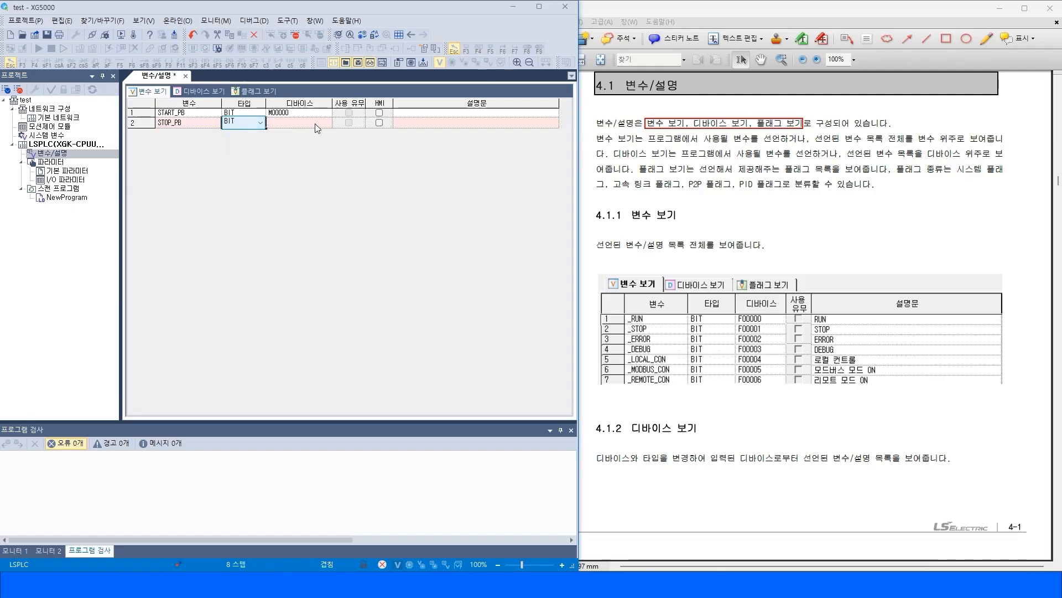
pyautogui.click(305, 123)
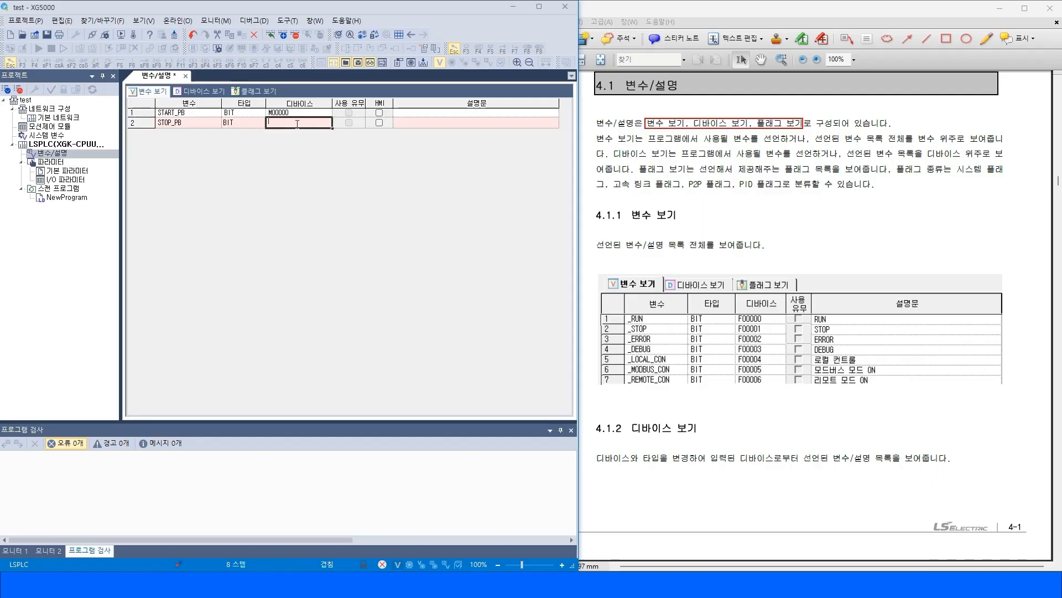
pyautogui.write('M')
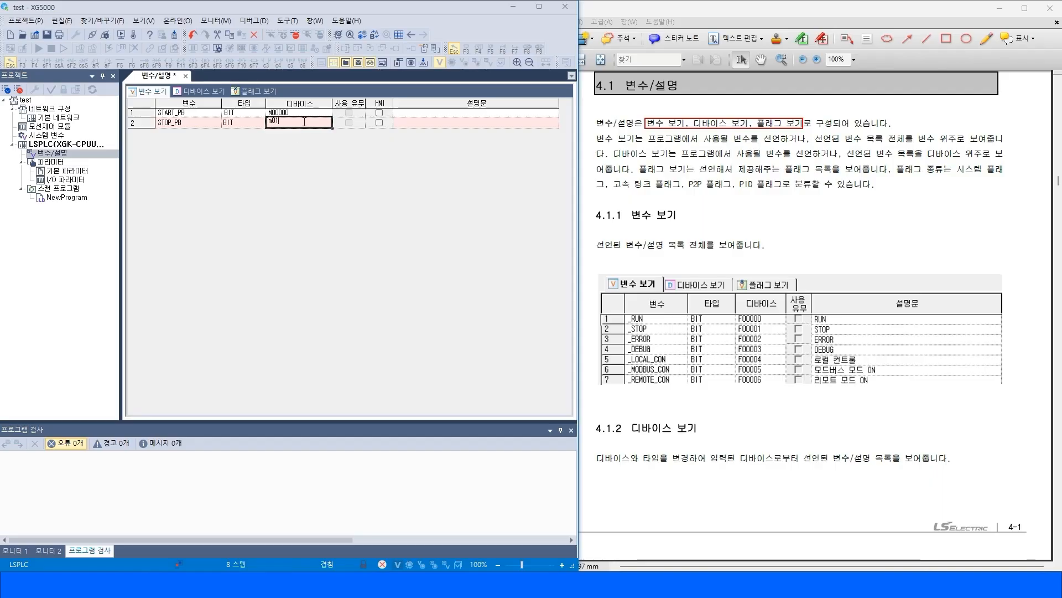
pyautogui.write('00001')
pyautogui.press('Return')
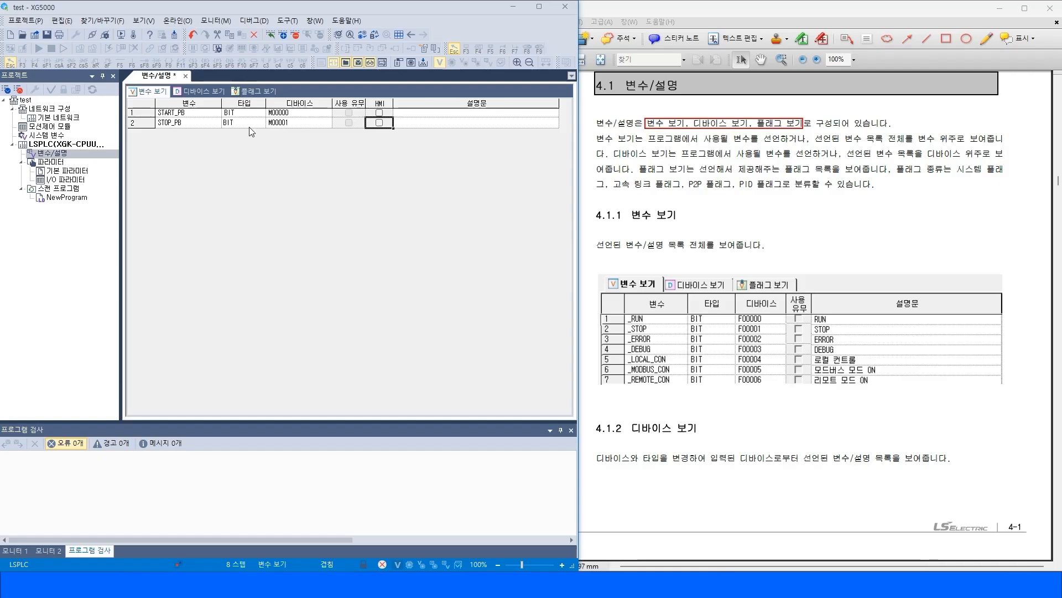
# Switch to the Device View and inspect the STOP_PB entry at M00001.
pyautogui.click(208, 92)
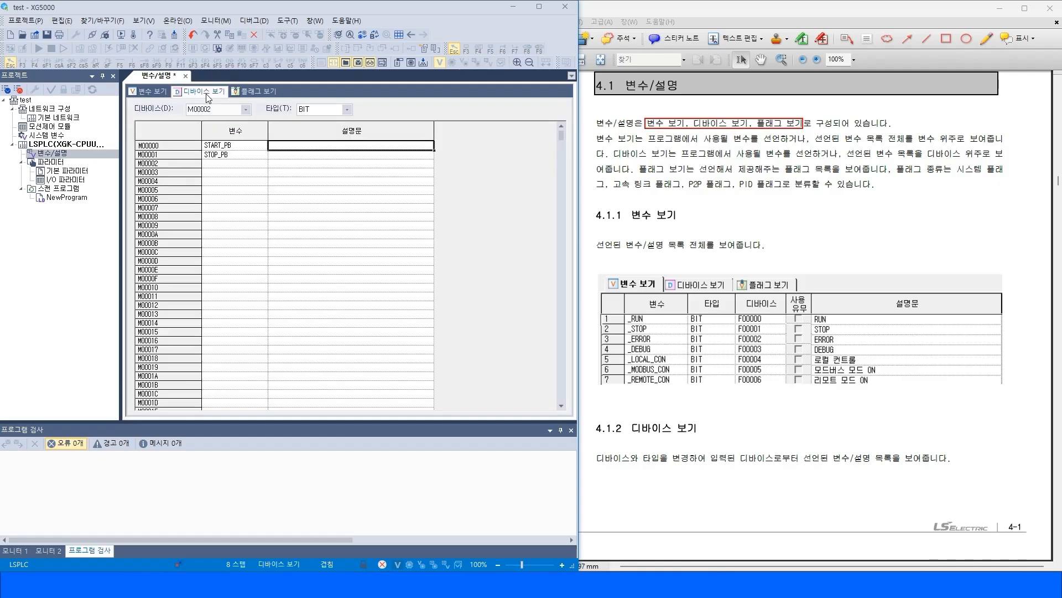
pyautogui.click(232, 155)
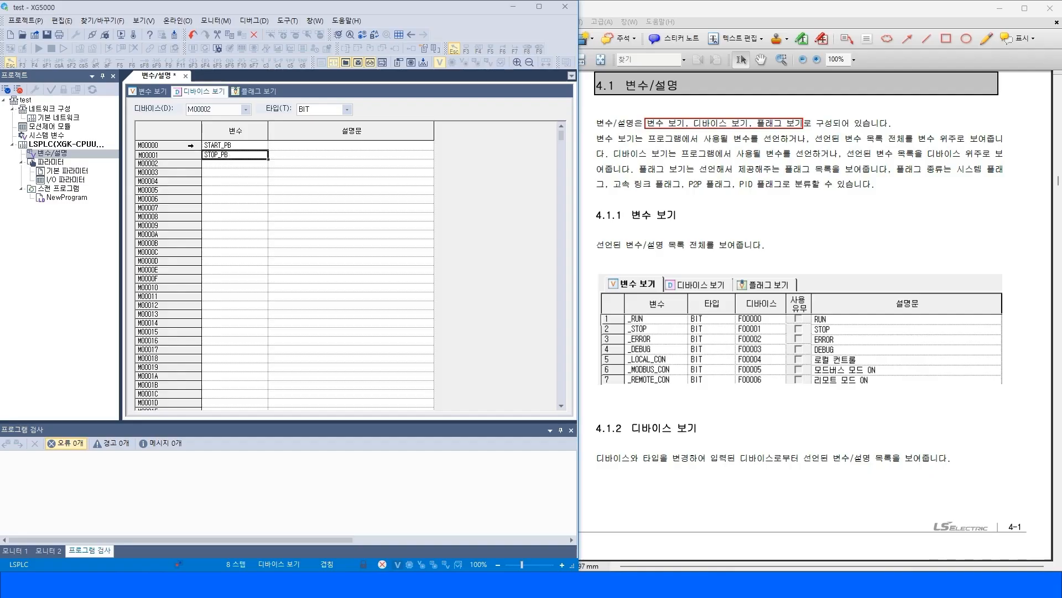
pyautogui.click(174, 154)
pyautogui.click(234, 156)
# Reopen the manual's 3.4.6 데이터 메모리 section and select the readable and writable memory area lines.
pyautogui.hotkey('alt', 'Tab')
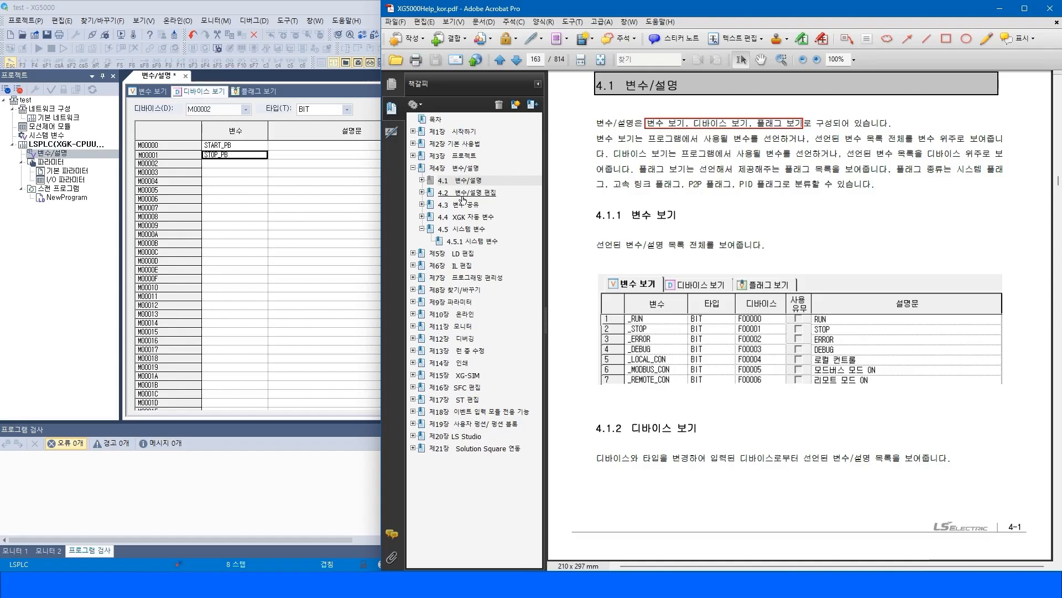
pyautogui.click(413, 155)
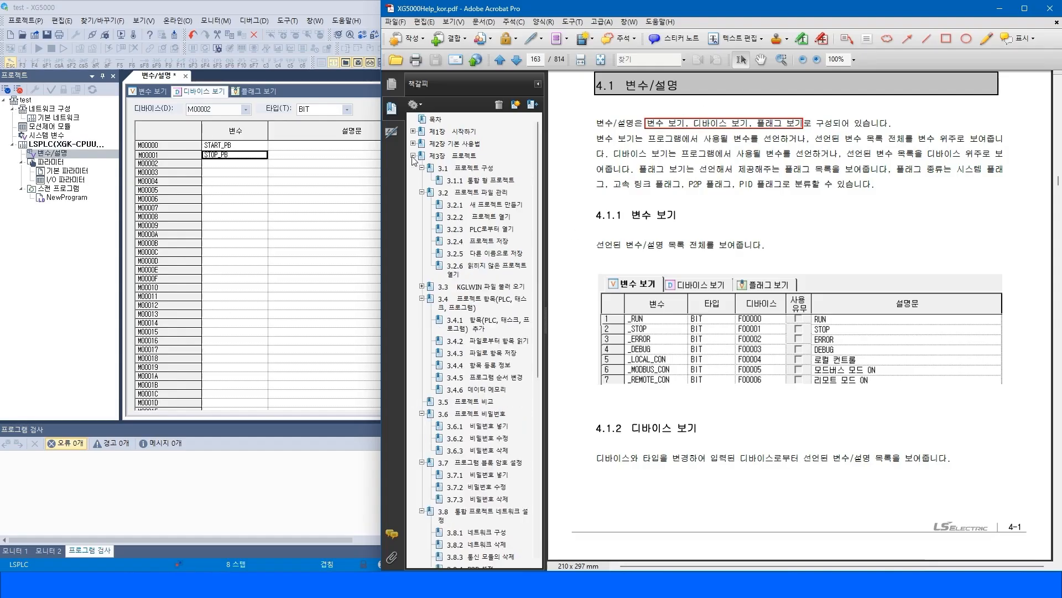
pyautogui.click(489, 390)
pyautogui.moveTo(648, 175); pyautogui.dragTo(814, 209)
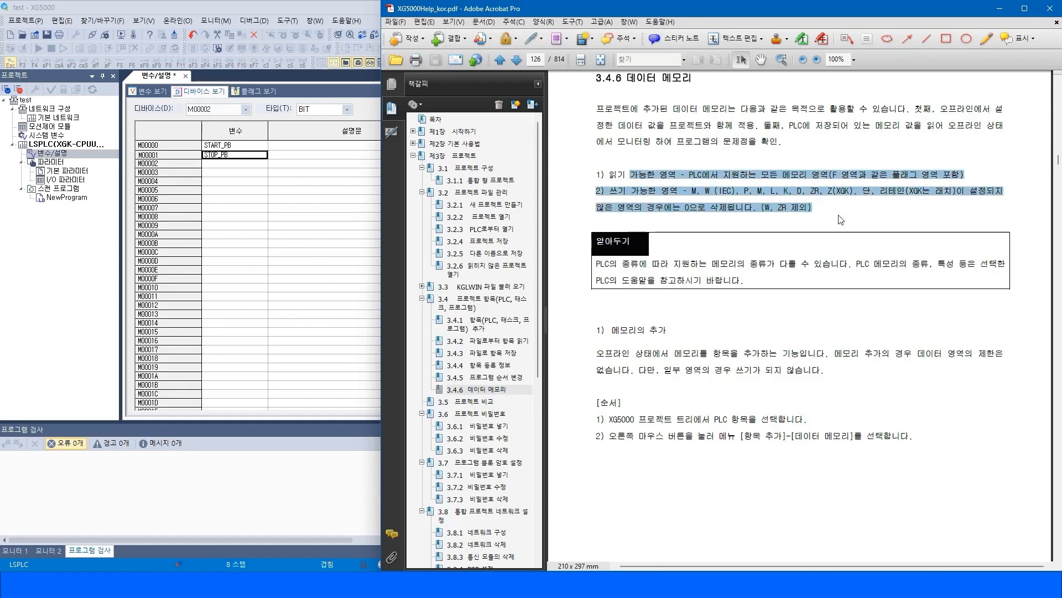
pyautogui.click(753, 202)
pyautogui.moveTo(604, 174); pyautogui.dragTo(813, 209)
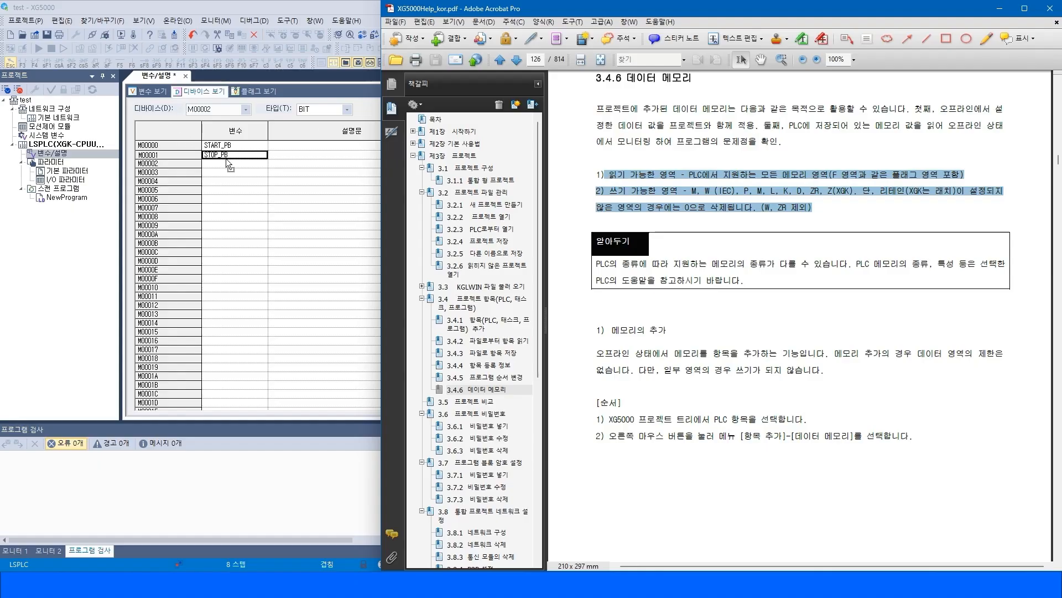
# Switch between the Variable View and Device View to check the declared variables.
pyautogui.click(149, 97)
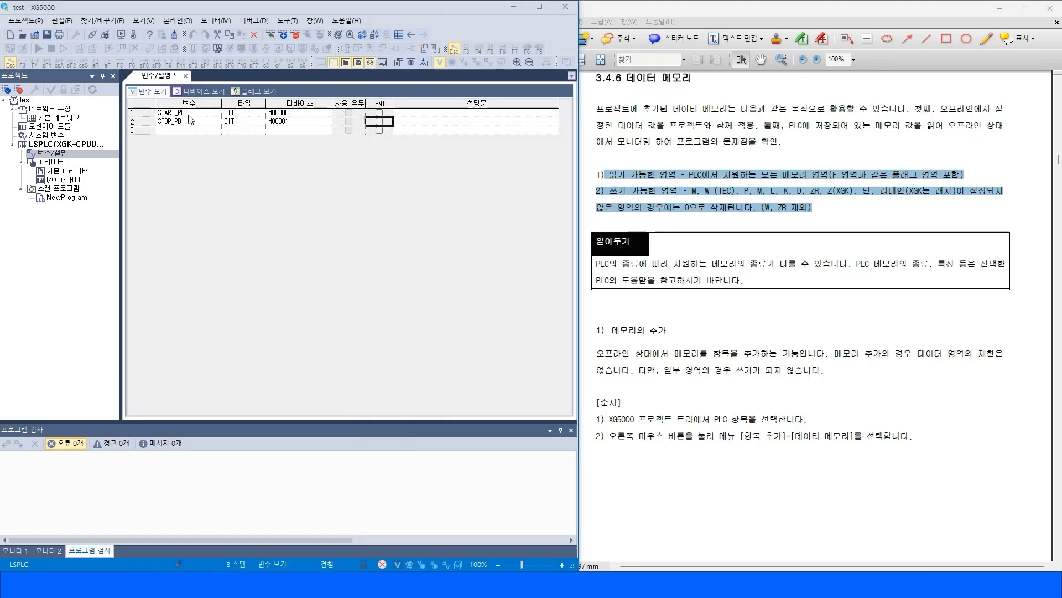
pyautogui.click(197, 92)
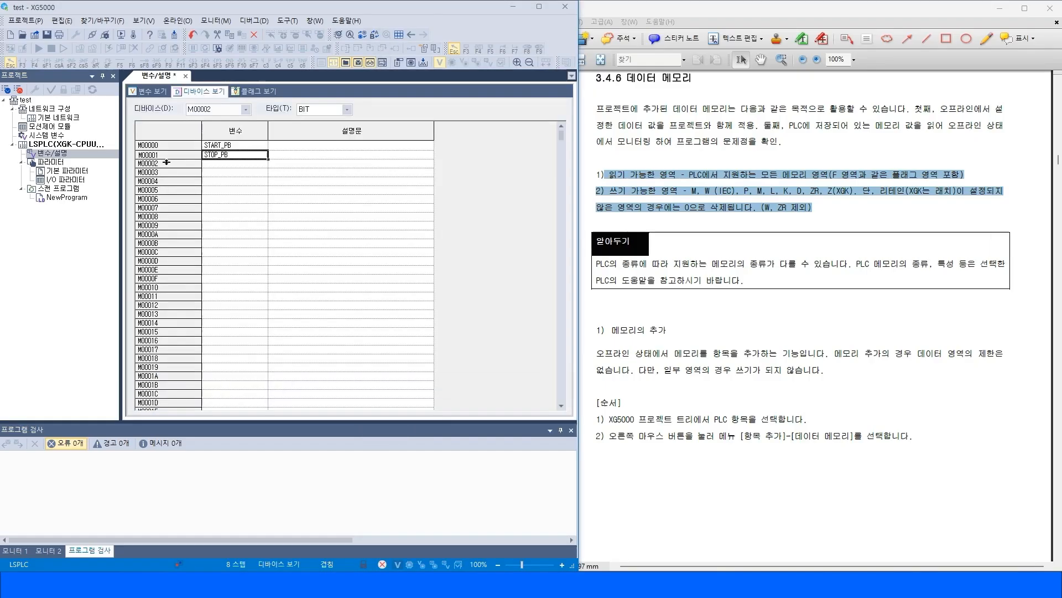
pyautogui.click(161, 89)
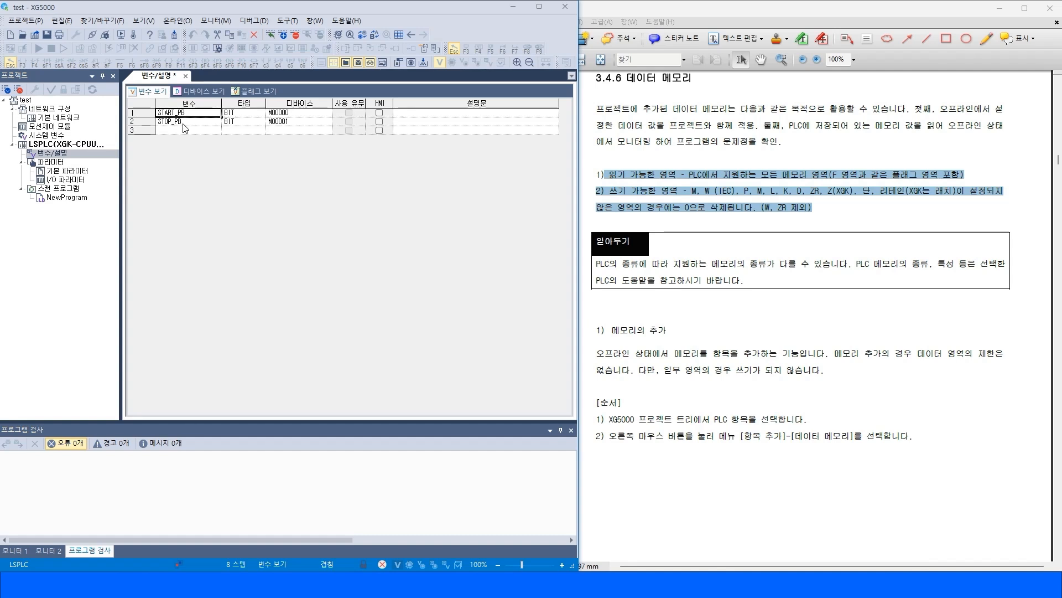
pyautogui.click(202, 90)
pyautogui.click(221, 163)
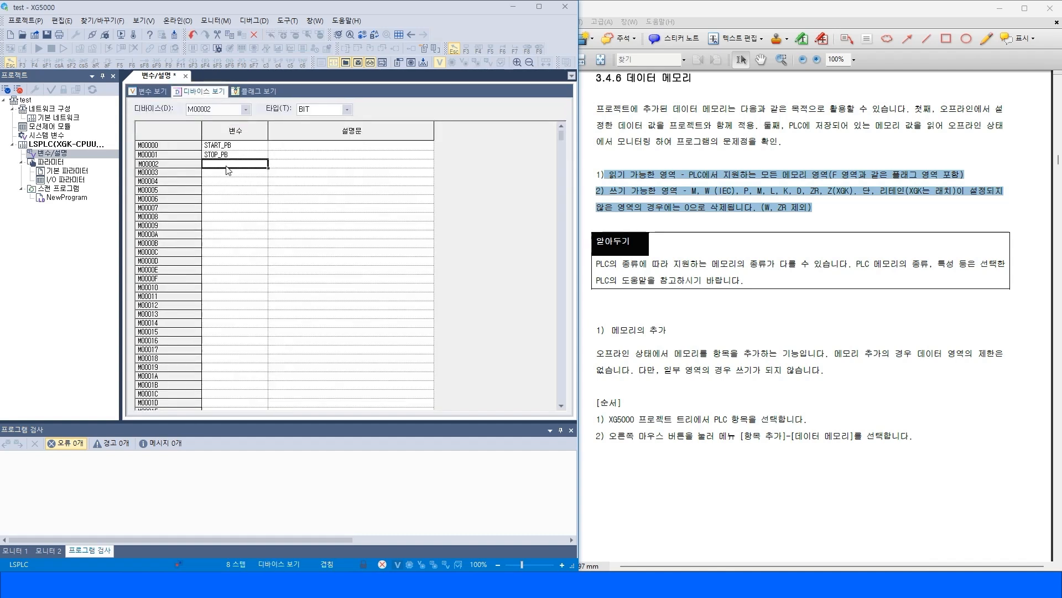
pyautogui.click(150, 91)
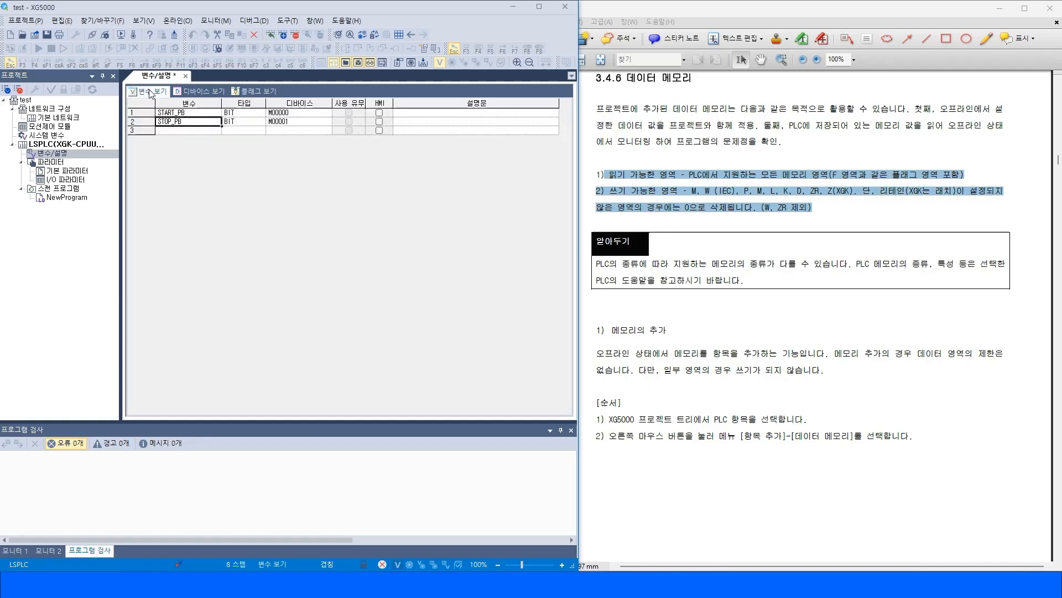
pyautogui.click(182, 132)
# Select the list of writable devices in the manual's 3.4.6 section.
pyautogui.click(762, 216)
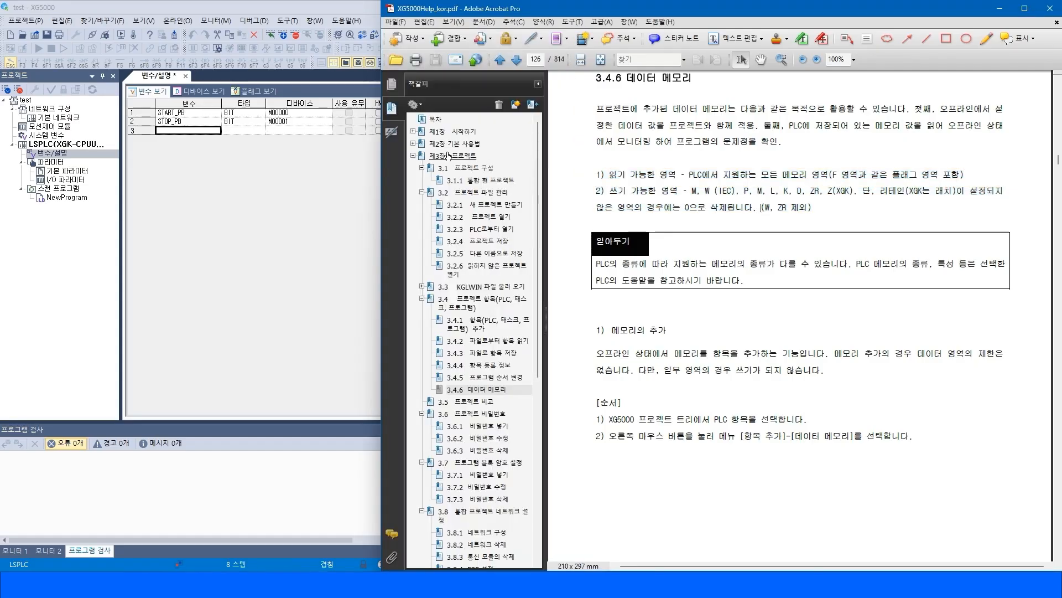
pyautogui.moveTo(687, 191); pyautogui.dragTo(857, 194)
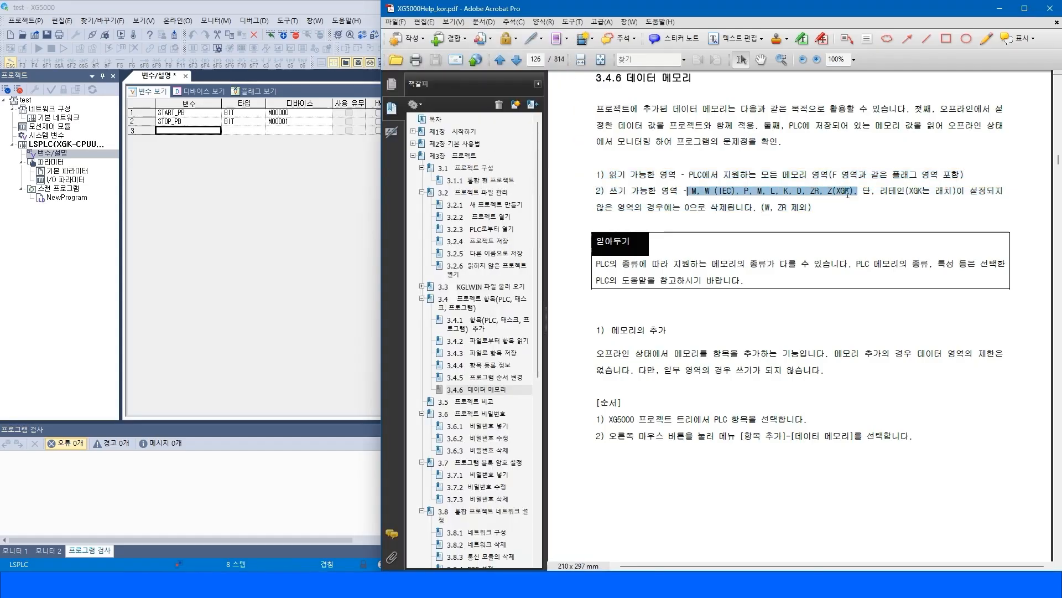
pyautogui.click(197, 91)
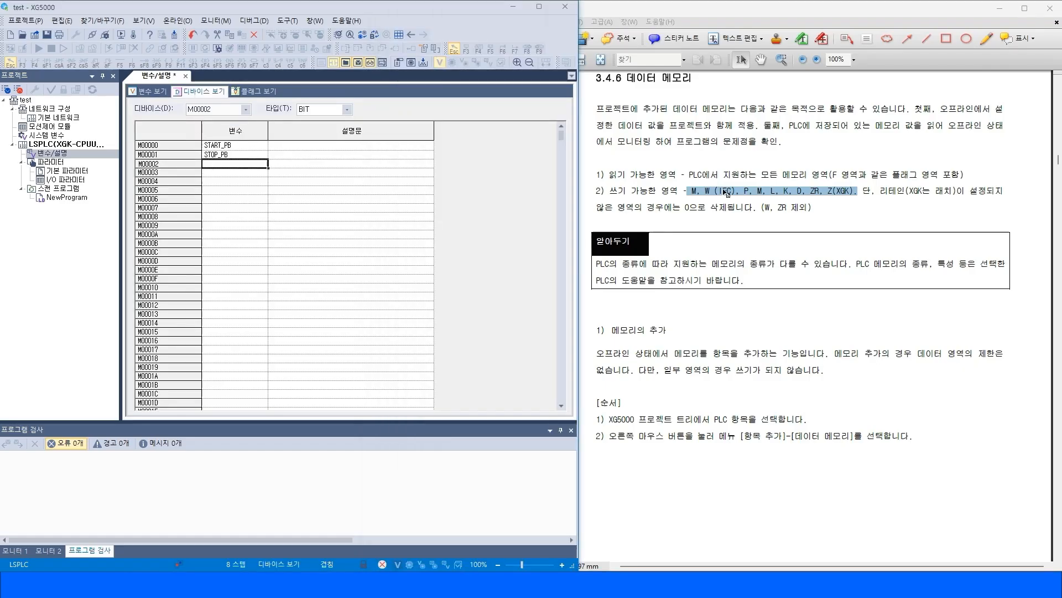
pyautogui.click(707, 195)
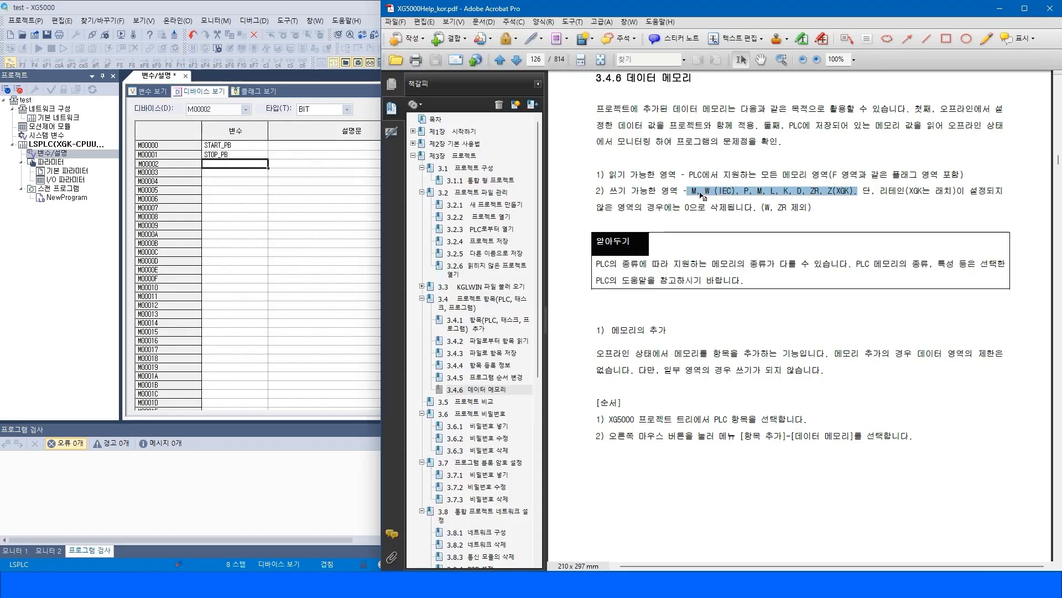
# Declare variable Run as type BIT on device M00100 in the Variable View.
pyautogui.click(142, 93)
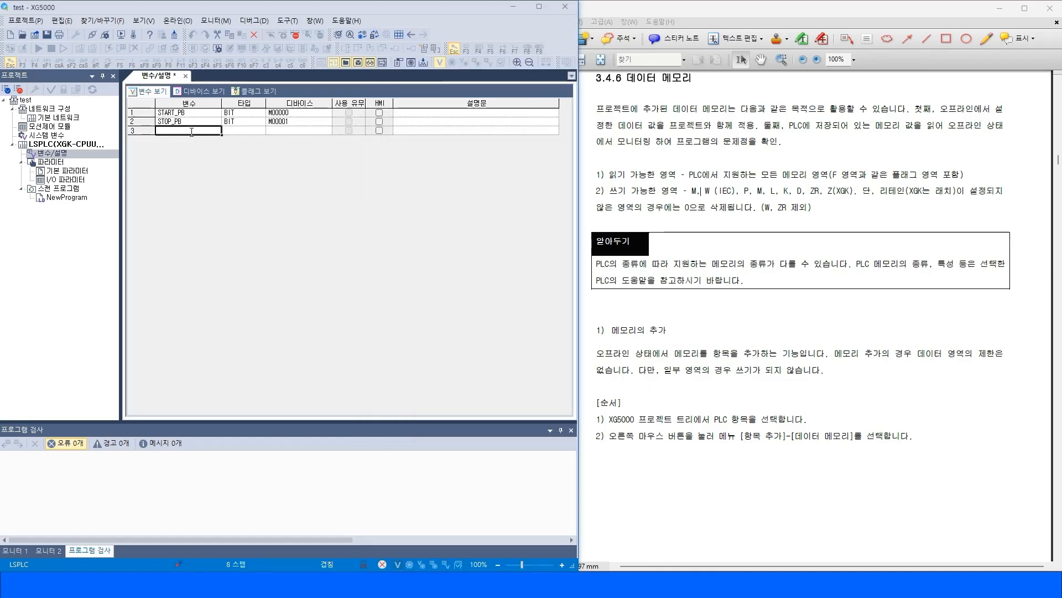
pyautogui.write('Run')
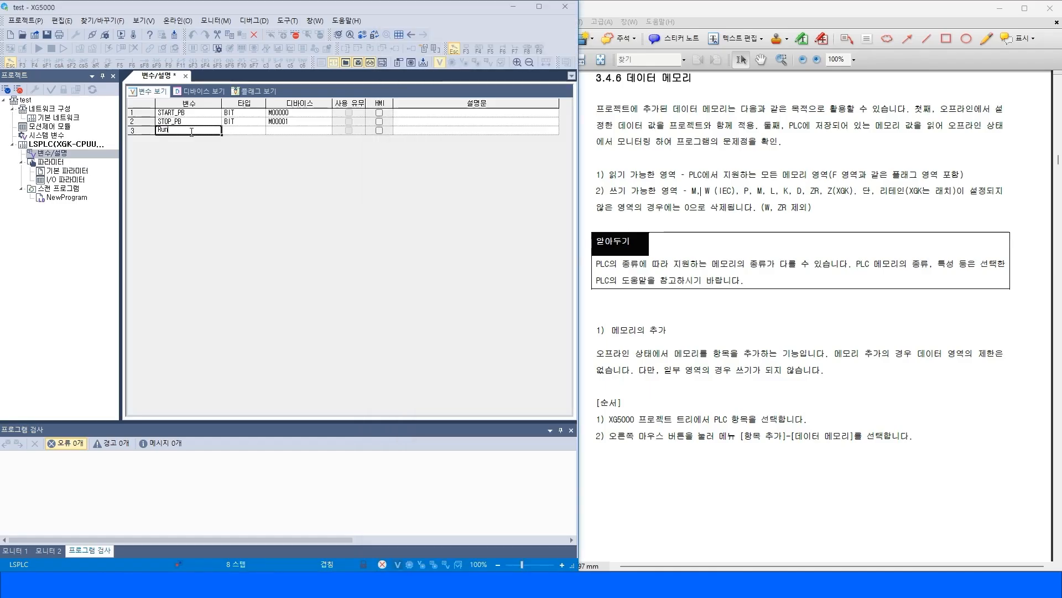
pyautogui.press('Return')
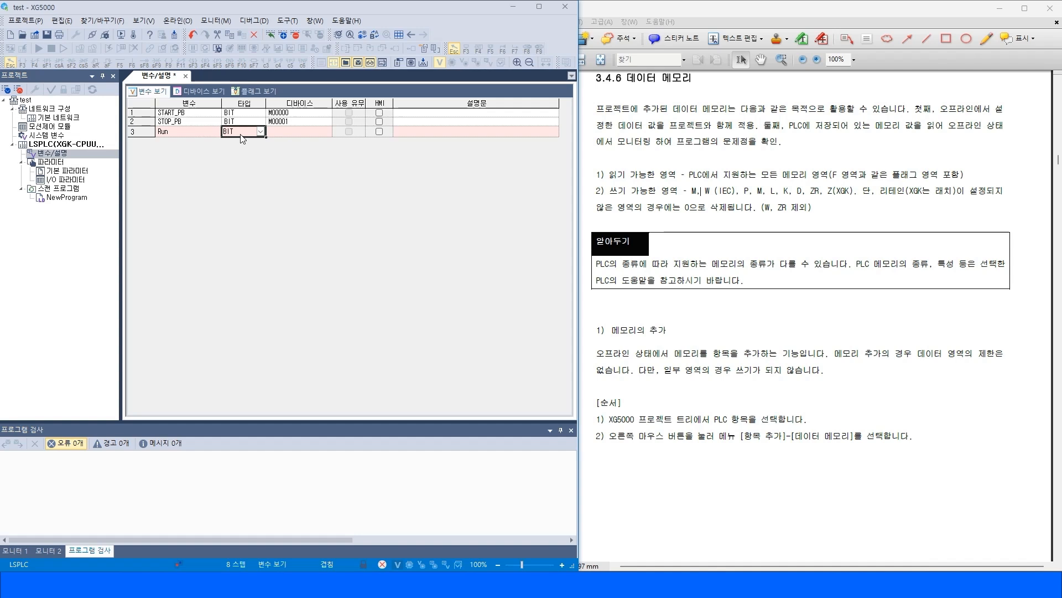
pyautogui.click(291, 135)
pyautogui.write('M')
pyautogui.press('Tab')
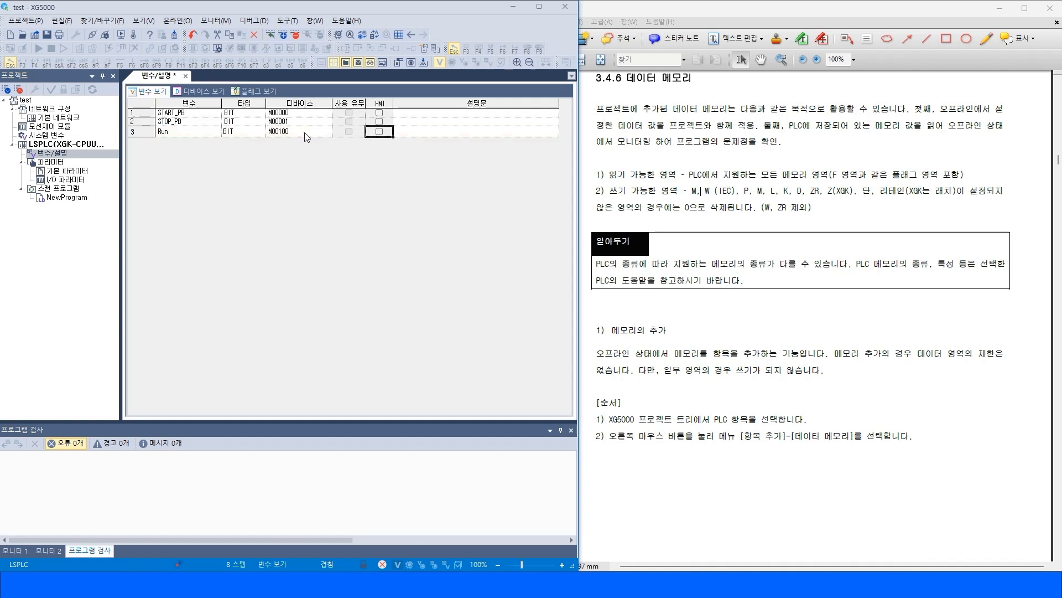
# Switch repeatedly between the Variable View and Device View to compare how the Run entry is listed.
pyautogui.click(306, 136)
pyautogui.click(181, 136)
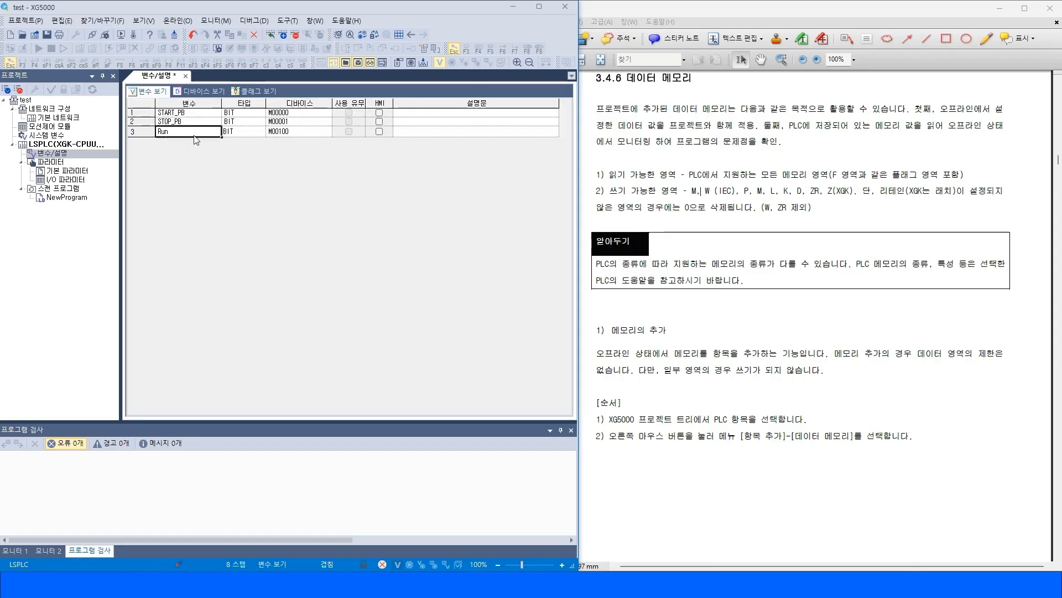
pyautogui.click(298, 136)
pyautogui.click(194, 90)
pyautogui.click(151, 92)
pyautogui.click(196, 93)
pyautogui.click(153, 92)
pyautogui.click(204, 95)
pyautogui.click(152, 91)
pyautogui.click(201, 92)
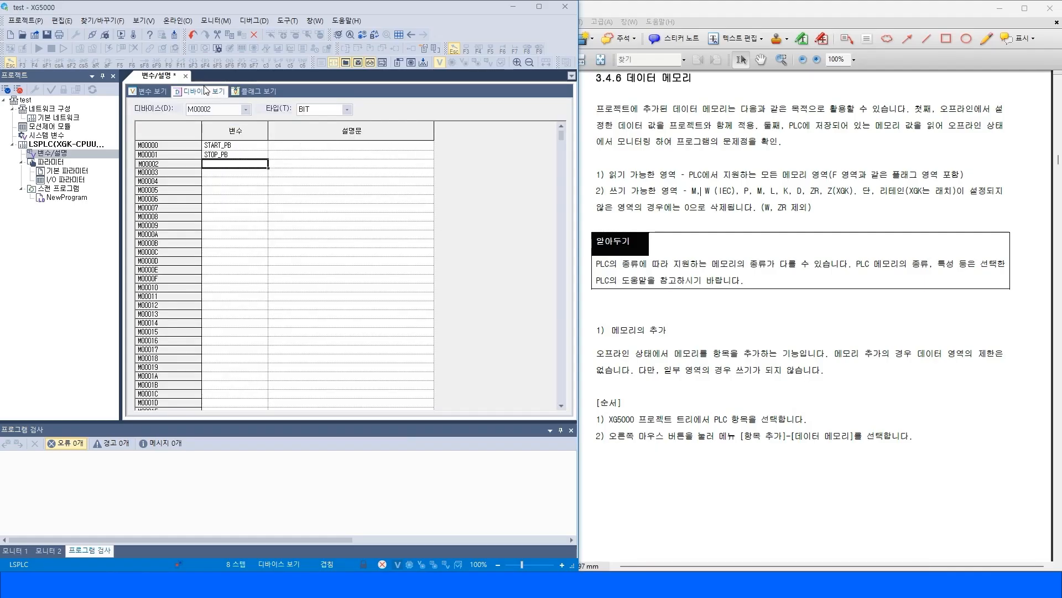
pyautogui.click(156, 95)
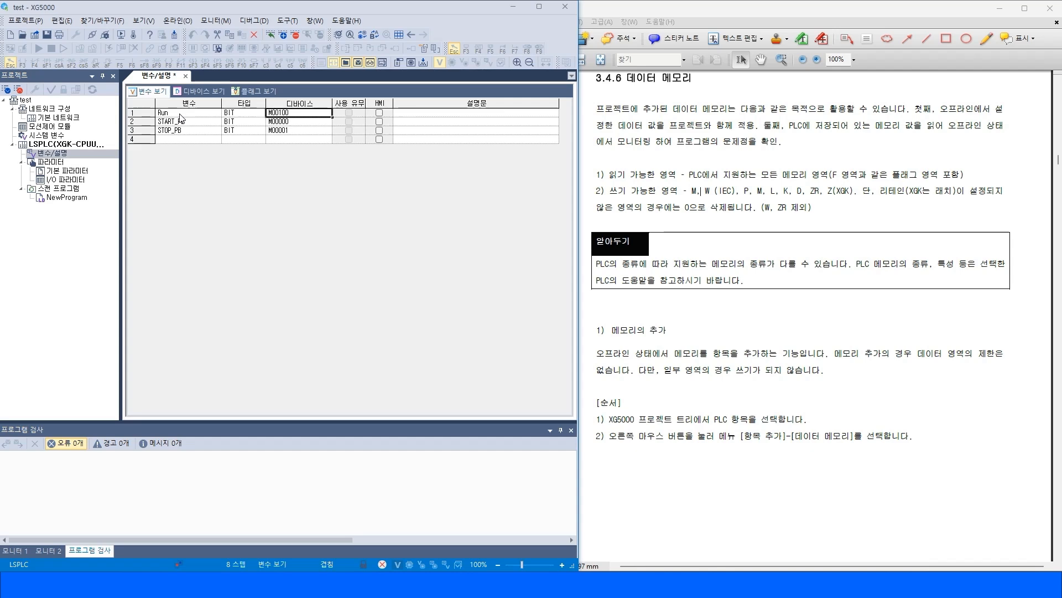
pyautogui.click(197, 93)
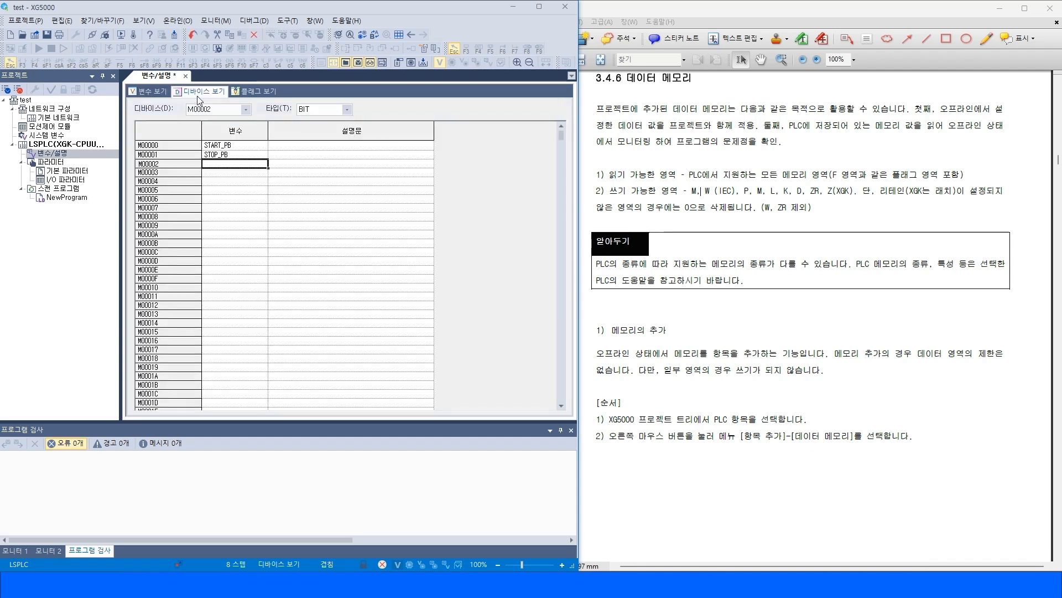
# Select the readable and writable memory area lines in the manual's 3.4.6 section again.
pyautogui.click(768, 168)
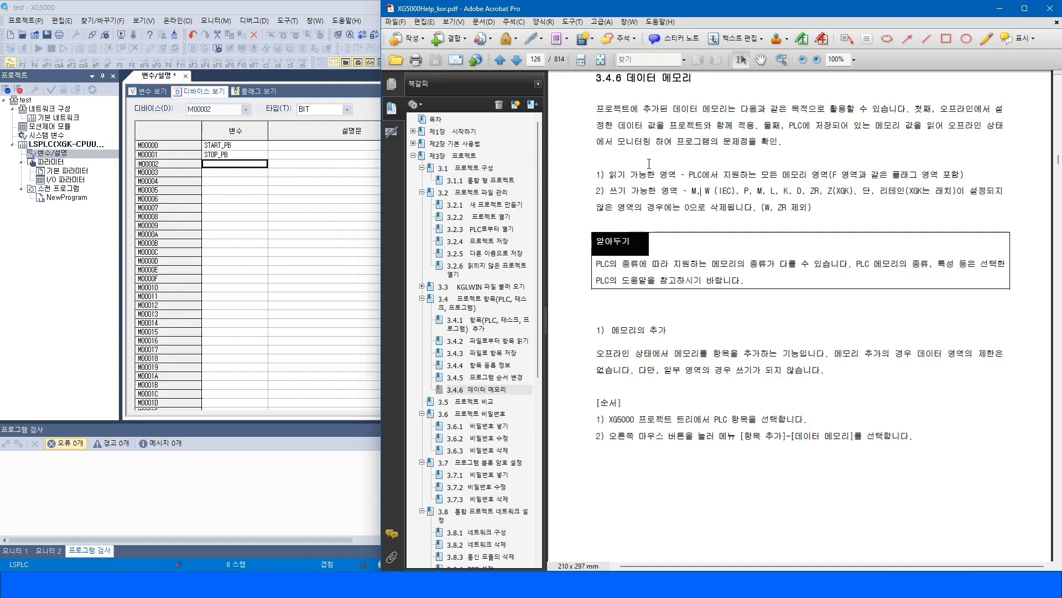
pyautogui.moveTo(649, 170); pyautogui.dragTo(832, 210)
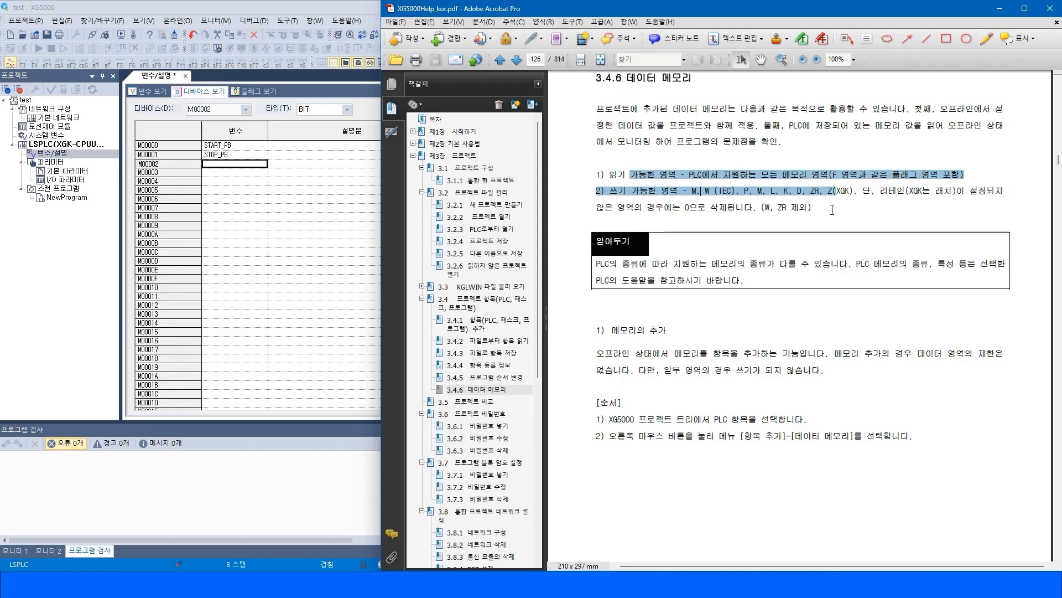
# Open the manual's 4.1 Variable/Comment chapter and read its subsections on the Variable, Device and Flag views.
pyautogui.click(767, 208)
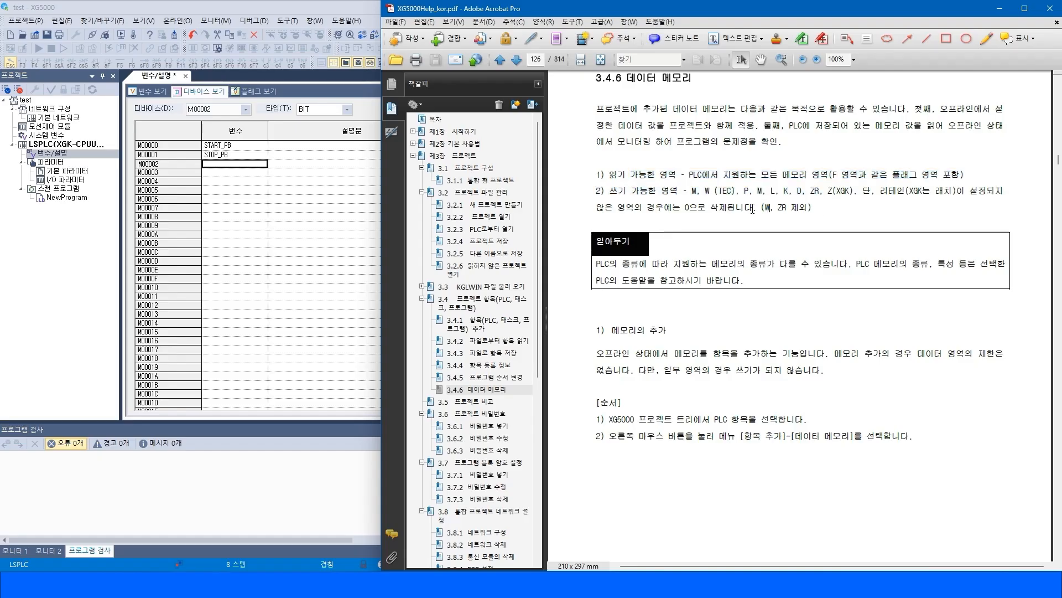
pyautogui.click(413, 156)
pyautogui.click(413, 168)
pyautogui.click(469, 181)
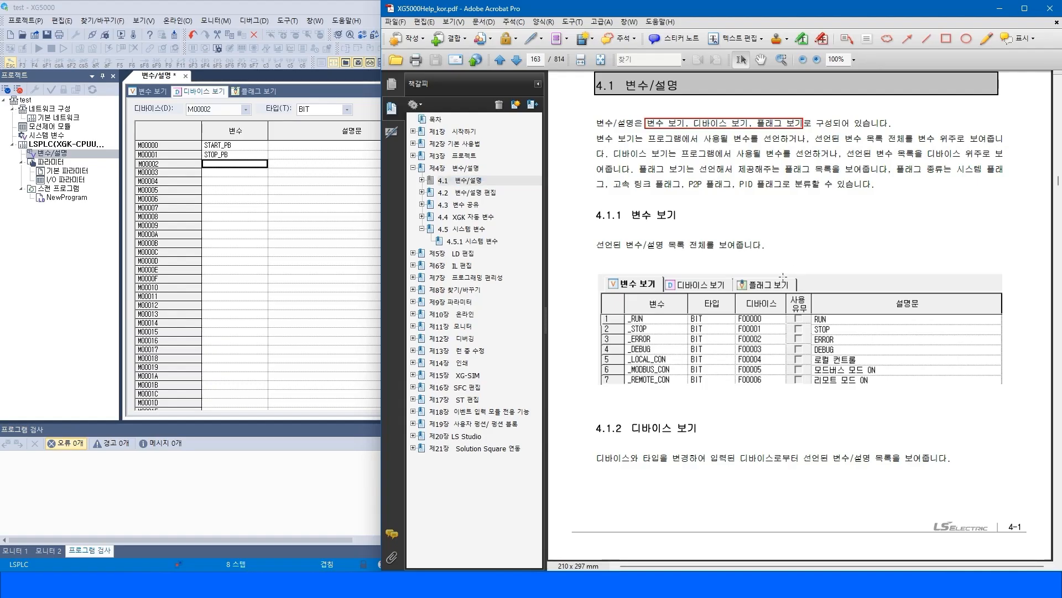
pyautogui.scroll(-10, 673, 421)
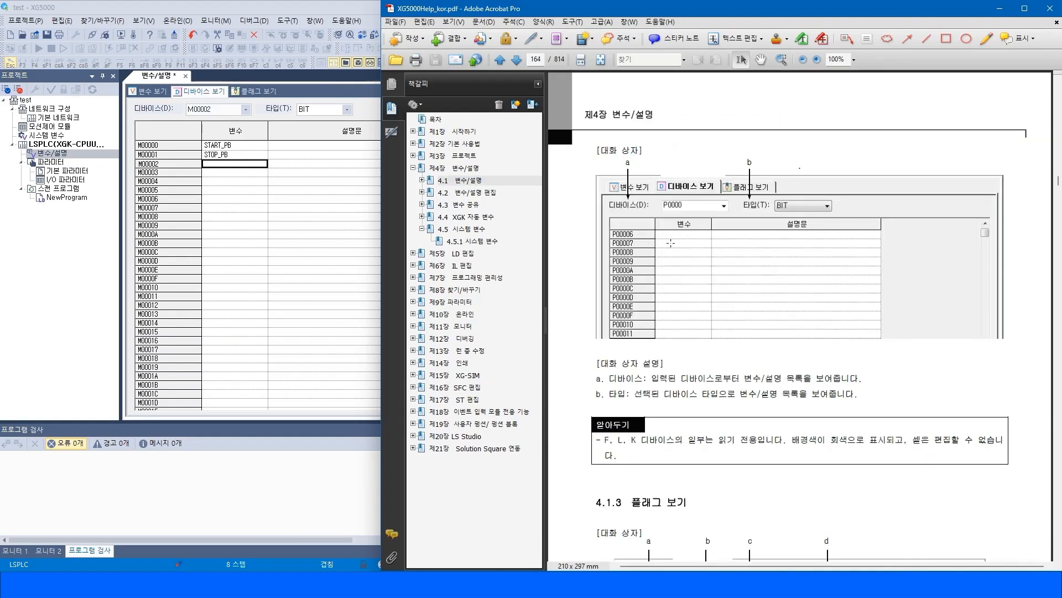
pyautogui.click(422, 181)
pyautogui.click(477, 193)
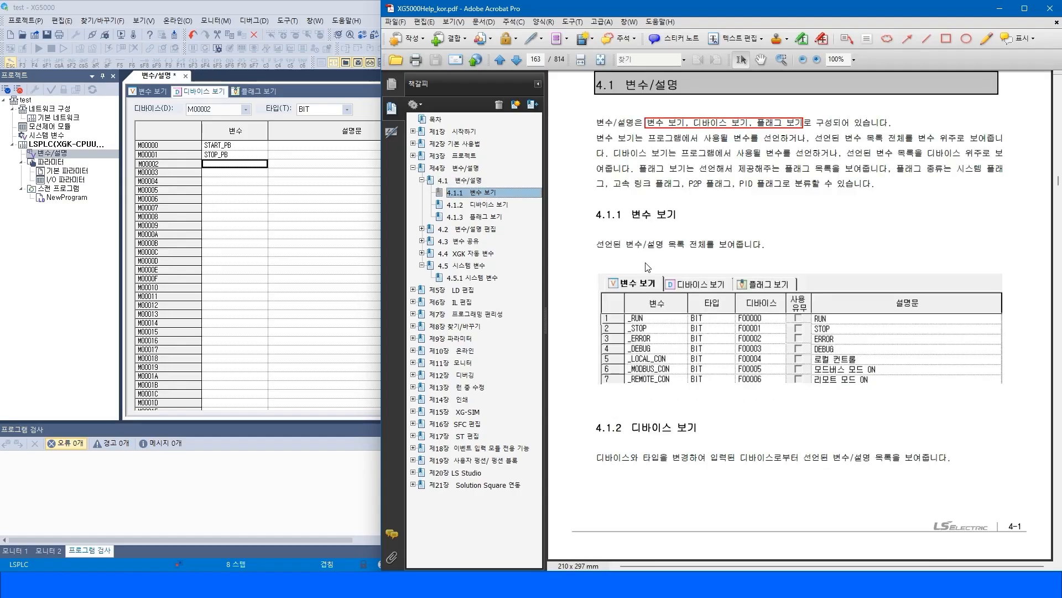
pyautogui.click(491, 204)
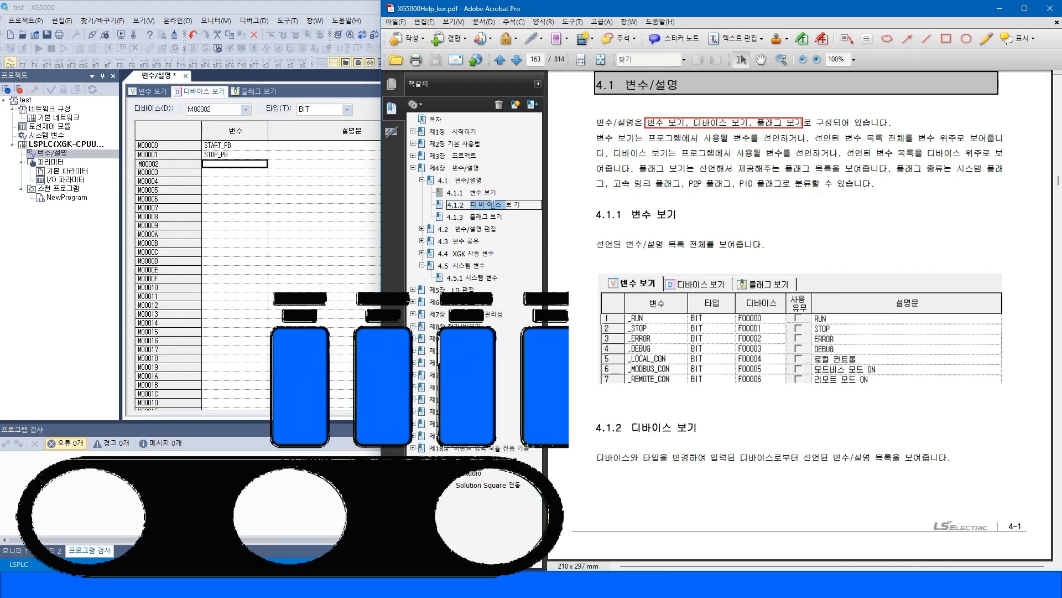
pyautogui.click(482, 217)
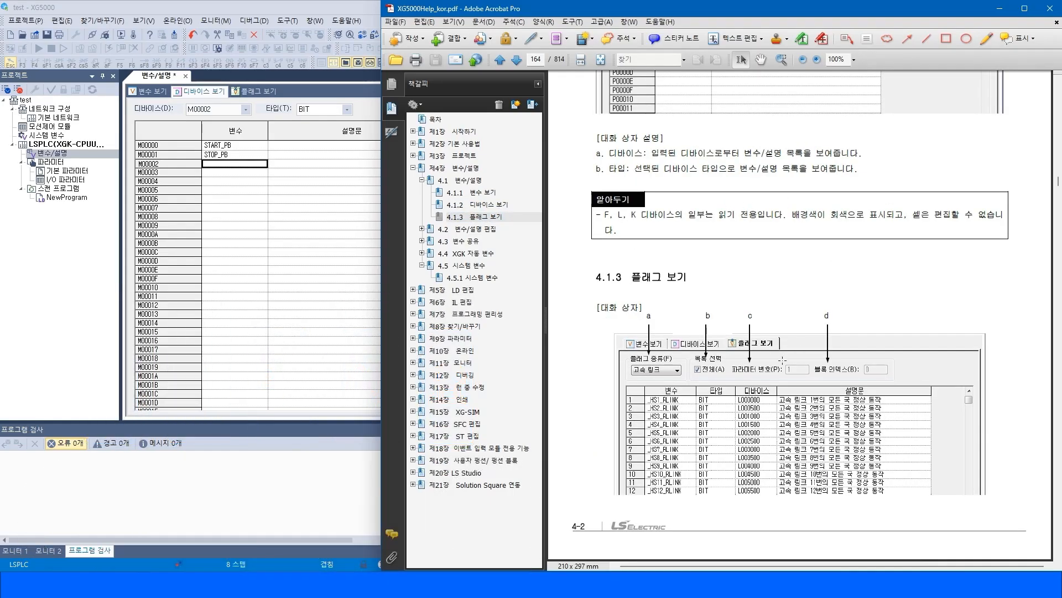
pyautogui.scroll(2, 783, 359)
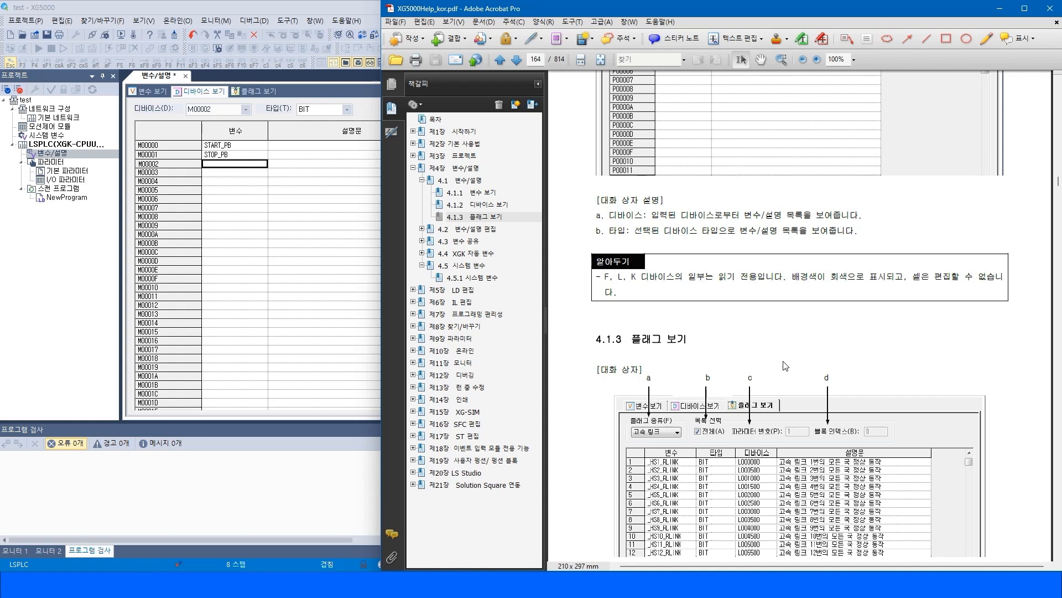
pyautogui.scroll(2, 789, 365)
pyautogui.scroll(-10, 795, 367)
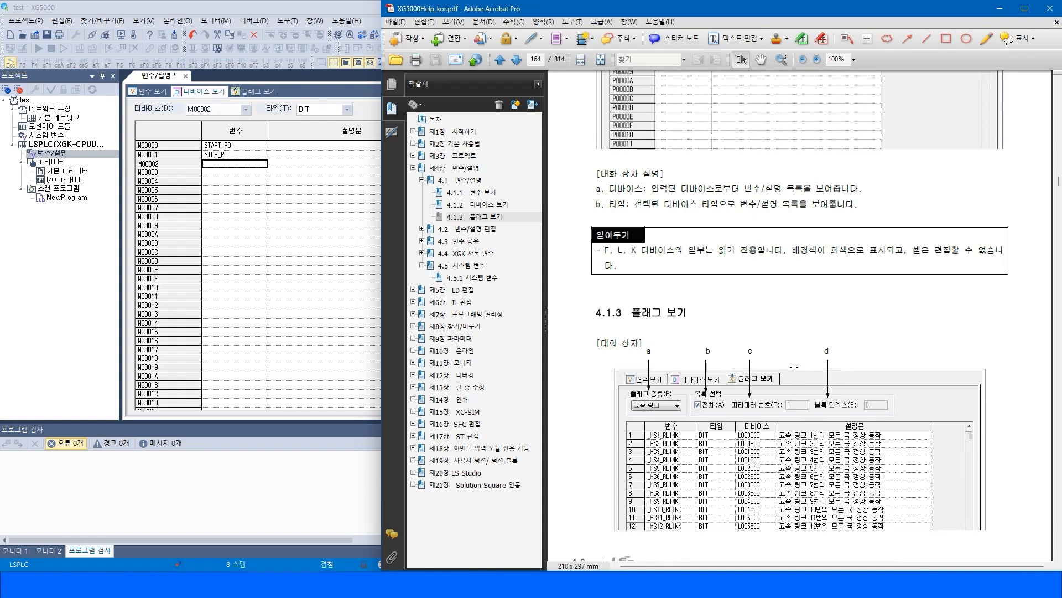
pyautogui.scroll(1, 810, 364)
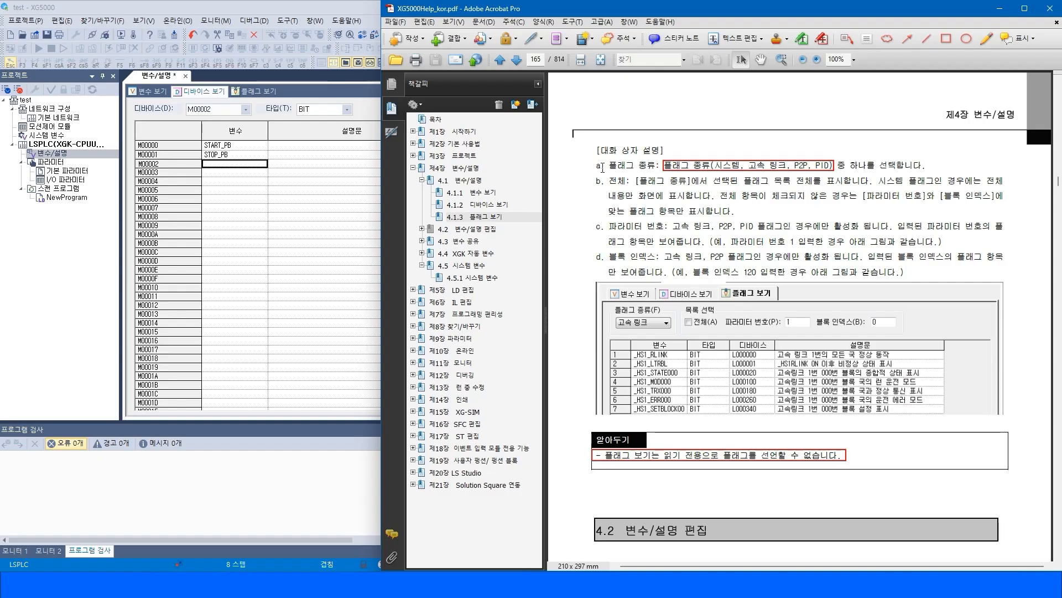
# Select the flag type and option descriptions in the manual's Flag View dialog explanation.
pyautogui.moveTo(607, 167); pyautogui.dragTo(655, 166)
pyautogui.click(756, 166)
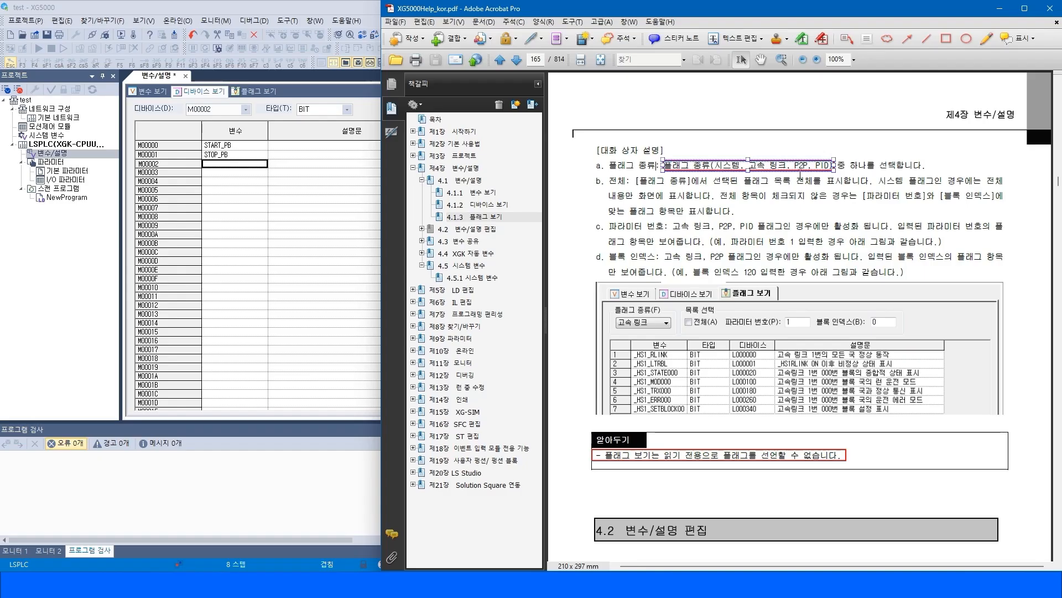
pyautogui.click(869, 168)
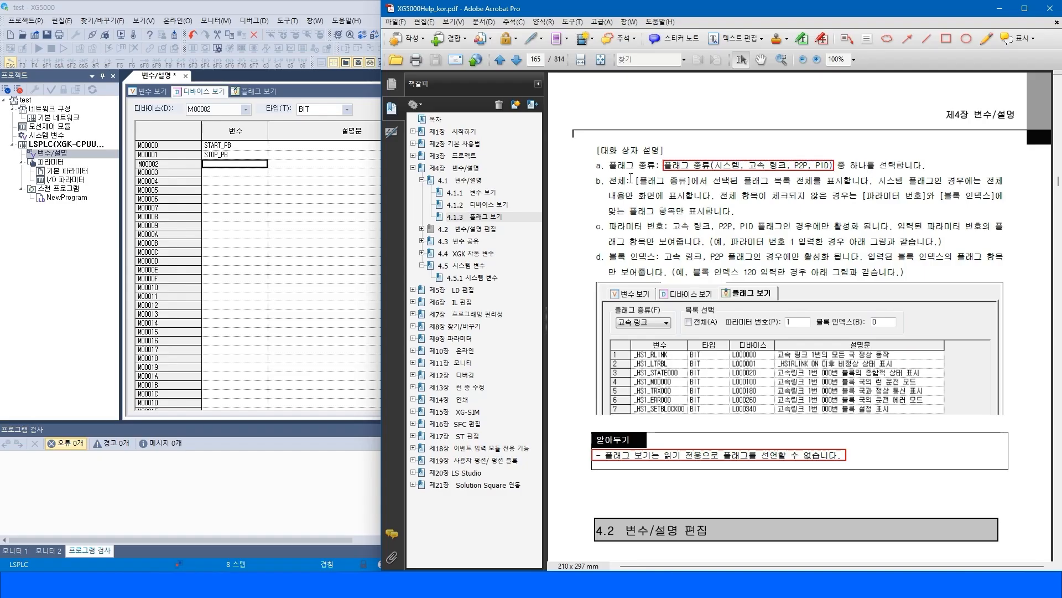
pyautogui.moveTo(614, 178); pyautogui.dragTo(901, 258)
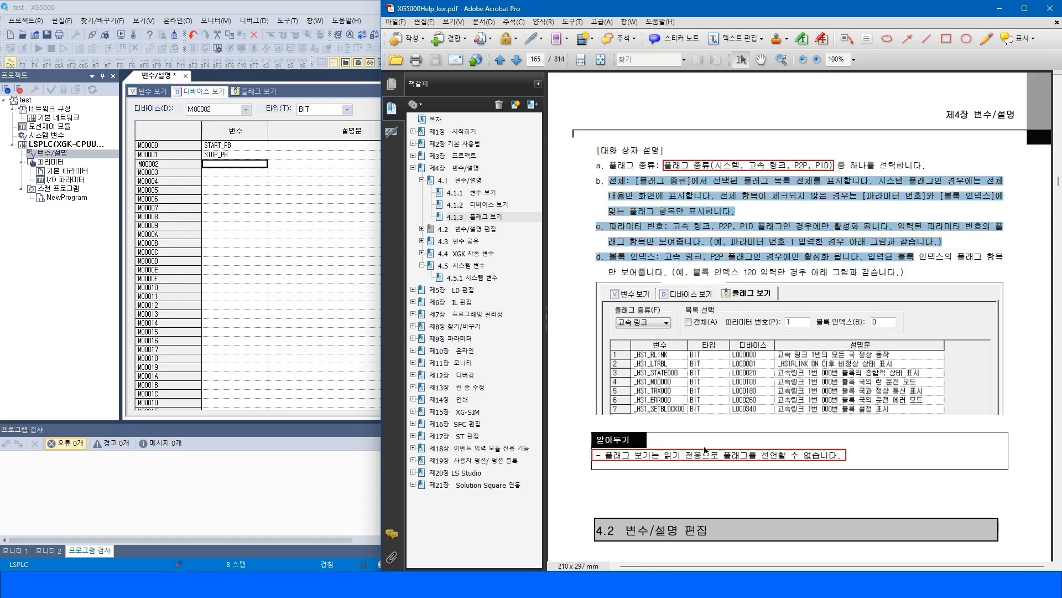
pyautogui.click(620, 489)
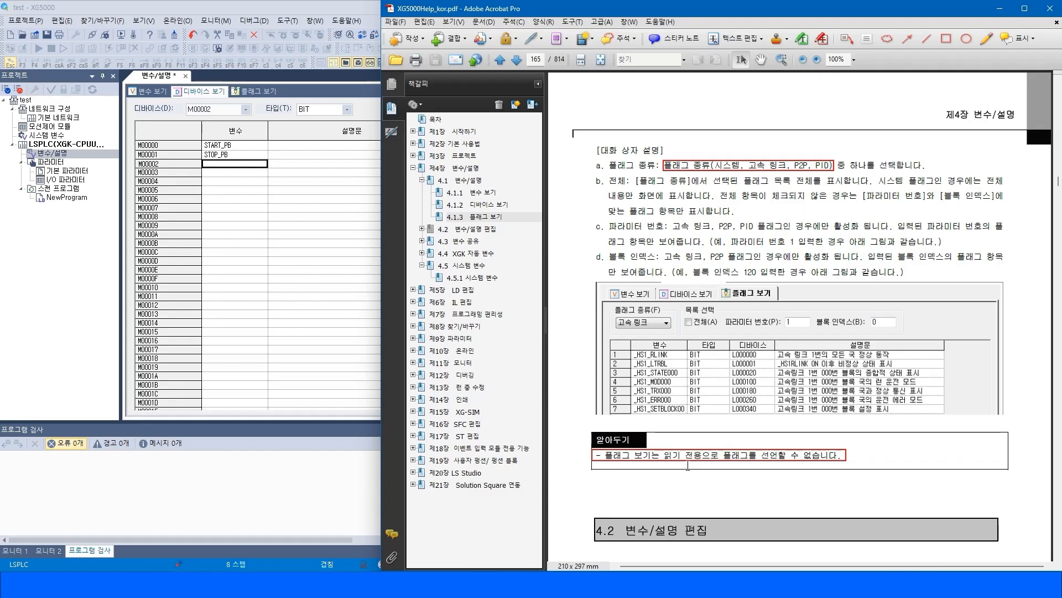
# Open the Flag View and browse to the end of the PID flag list, opening a row's context menu.
pyautogui.click(257, 92)
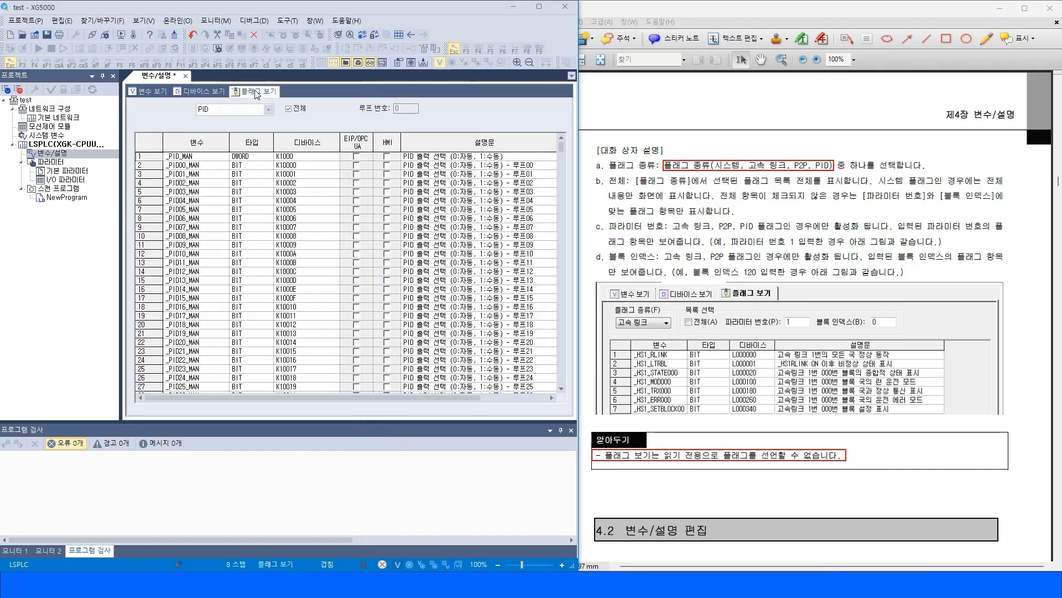
pyautogui.scroll(-17, 196, 349)
pyautogui.moveTo(561, 154); pyautogui.dragTo(565, 406)
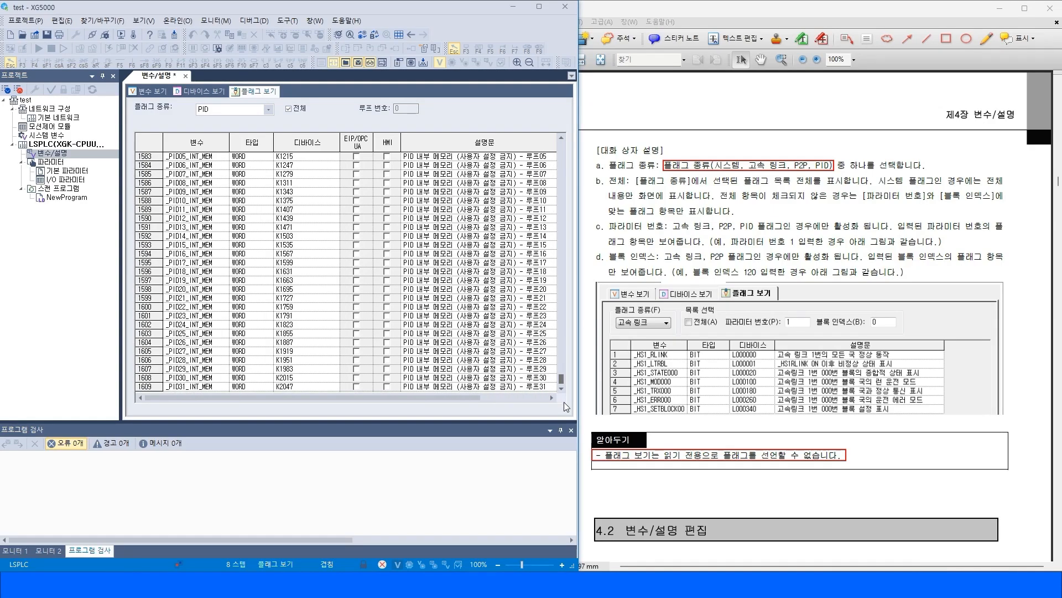
pyautogui.click(179, 386)
pyautogui.rightClick(139, 387)
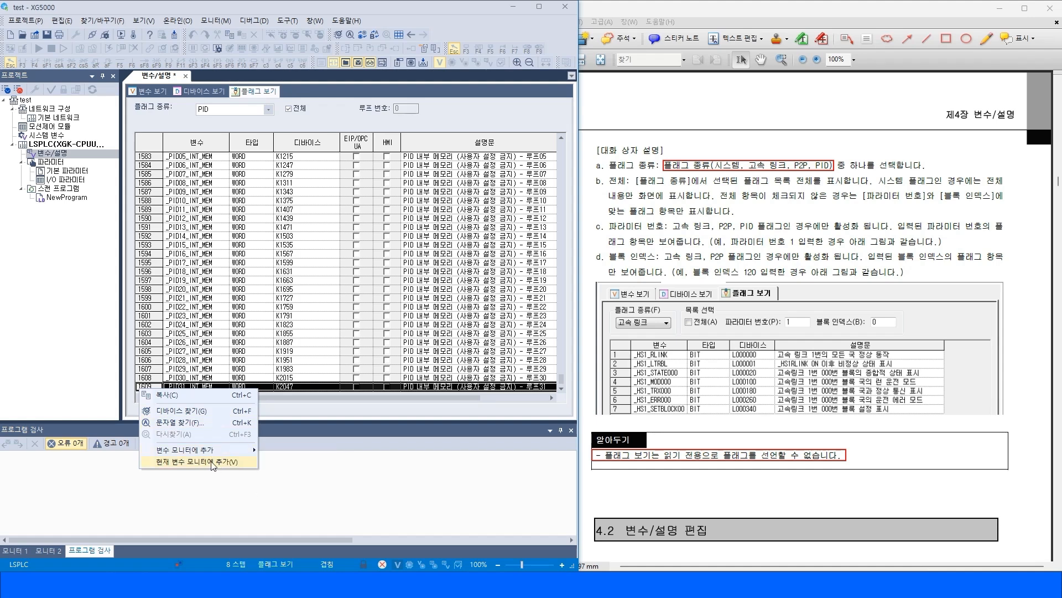
pyautogui.click(198, 334)
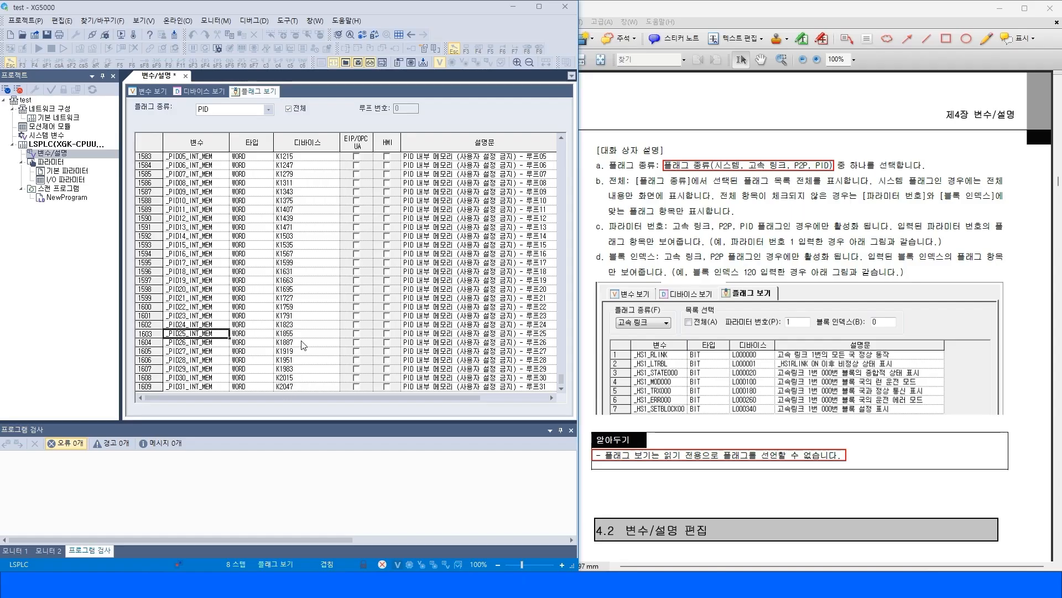
pyautogui.click(299, 375)
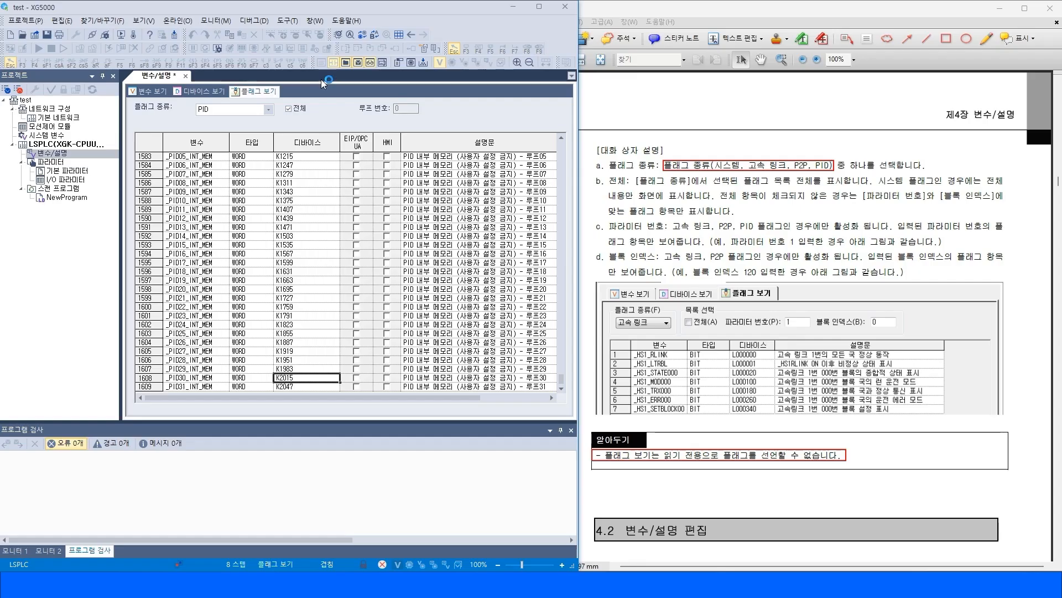
# Switch to the Device View and back to the Flag View, returning to the top of the PID flags.
pyautogui.click(204, 93)
pyautogui.click(866, 386)
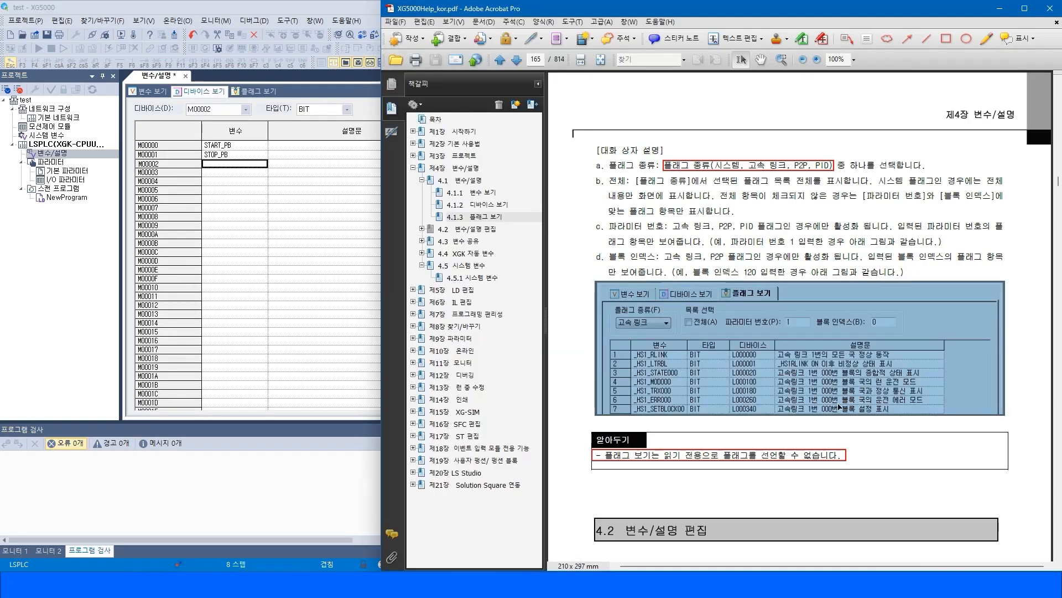
pyautogui.click(942, 479)
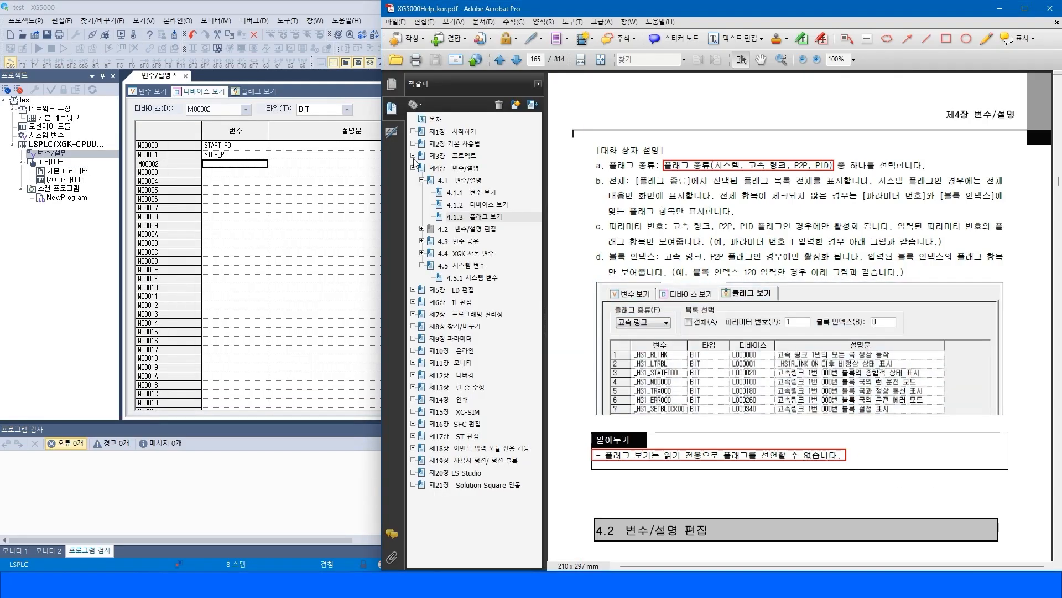
pyautogui.click(268, 97)
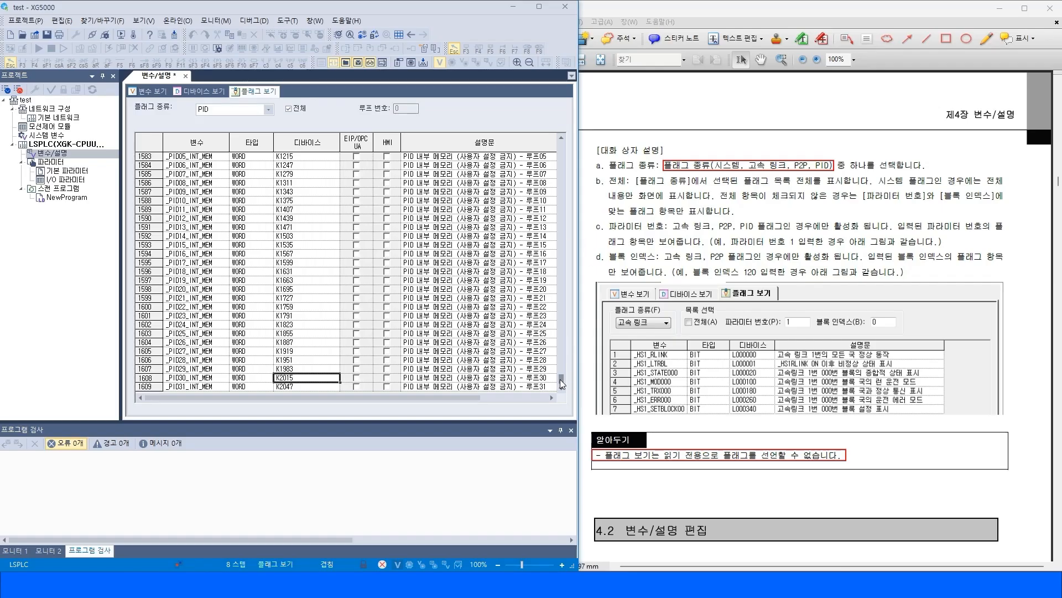
pyautogui.moveTo(560, 379); pyautogui.dragTo(570, 140)
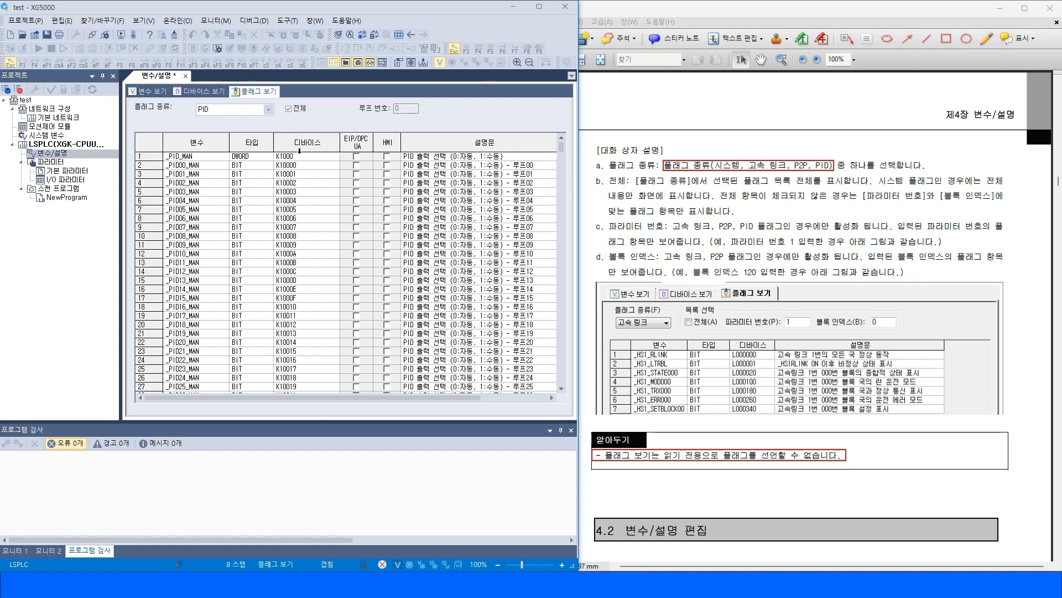
# Set the flag type to 고속 링크 and scroll through the high-speed link flags.
pyautogui.click(233, 109)
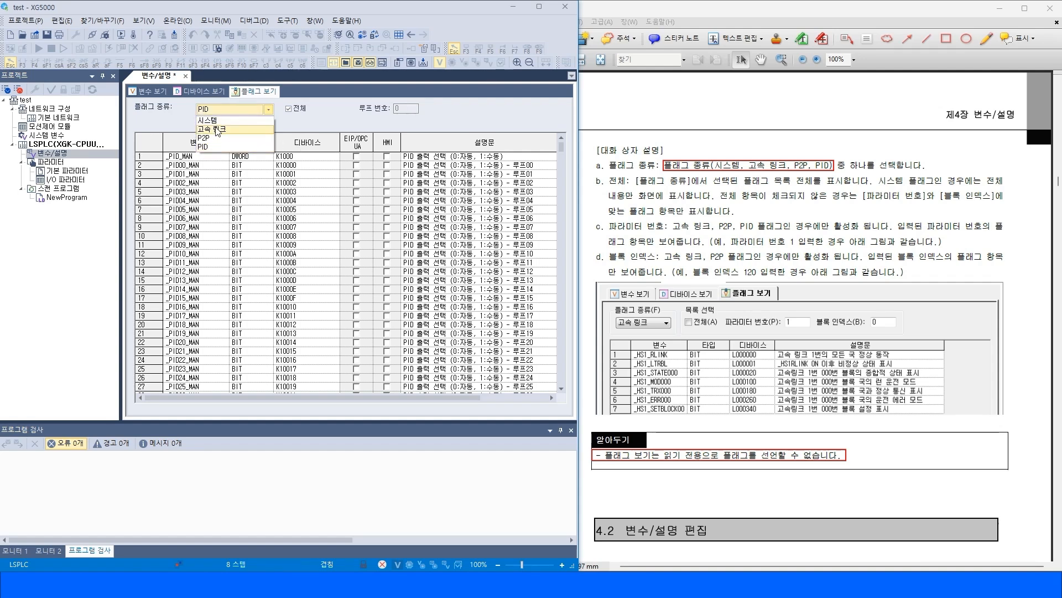
pyautogui.click(221, 125)
pyautogui.scroll(-20, 287, 277)
pyautogui.scroll(-20, 302, 335)
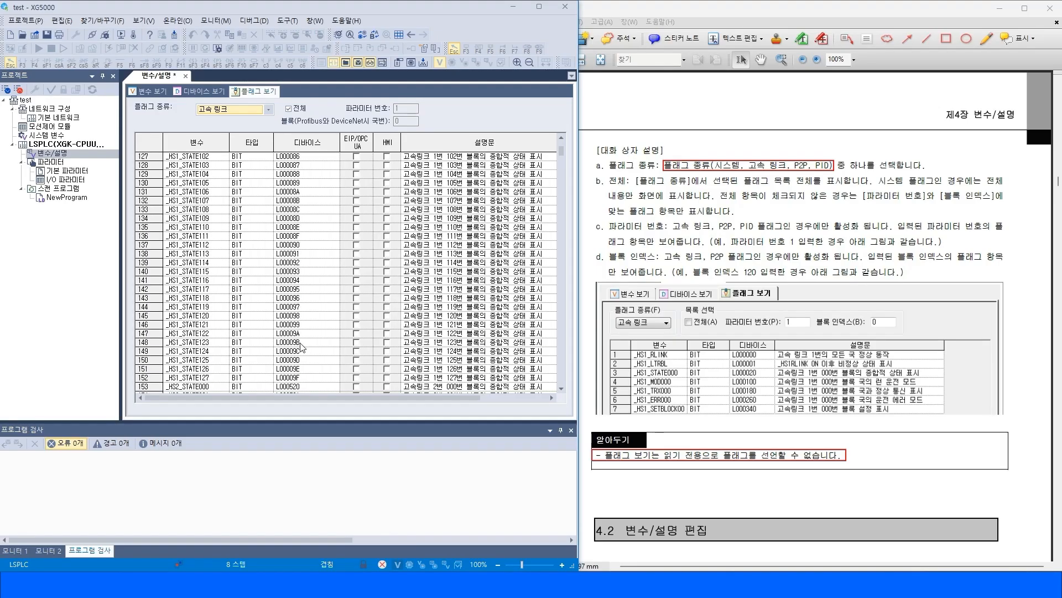
pyautogui.moveTo(560, 149); pyautogui.dragTo(559, 384)
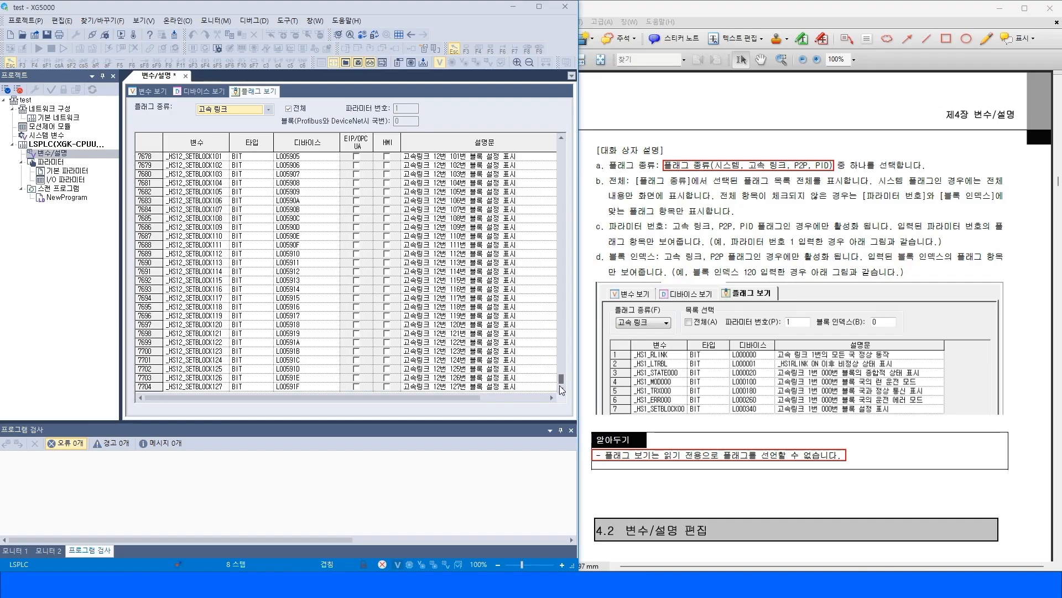
# Set the flag type to P2P and scroll through the P2P flags.
pyautogui.click(251, 111)
pyautogui.click(233, 139)
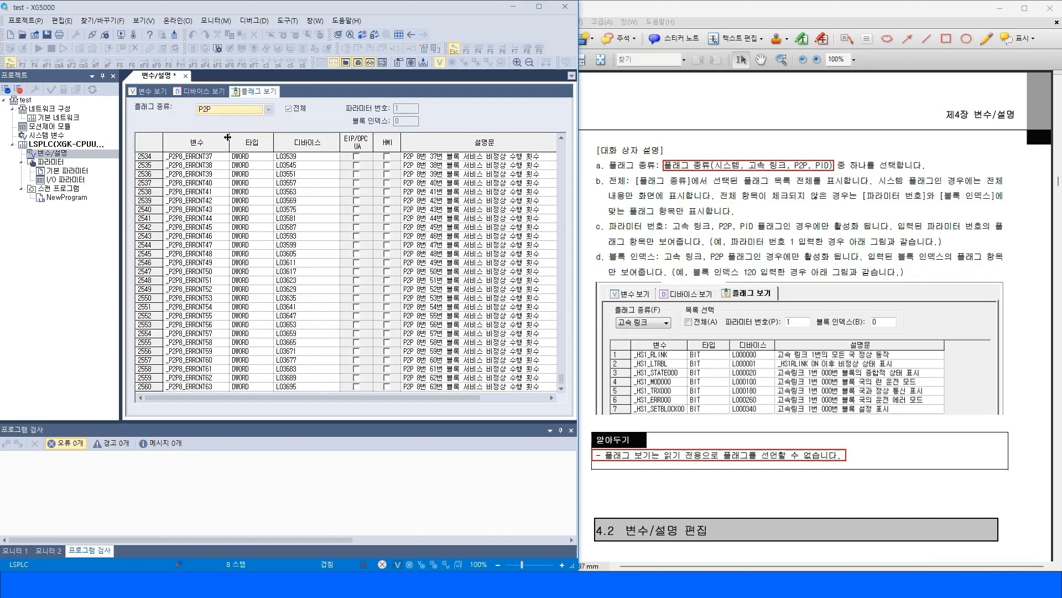
pyautogui.click(304, 209)
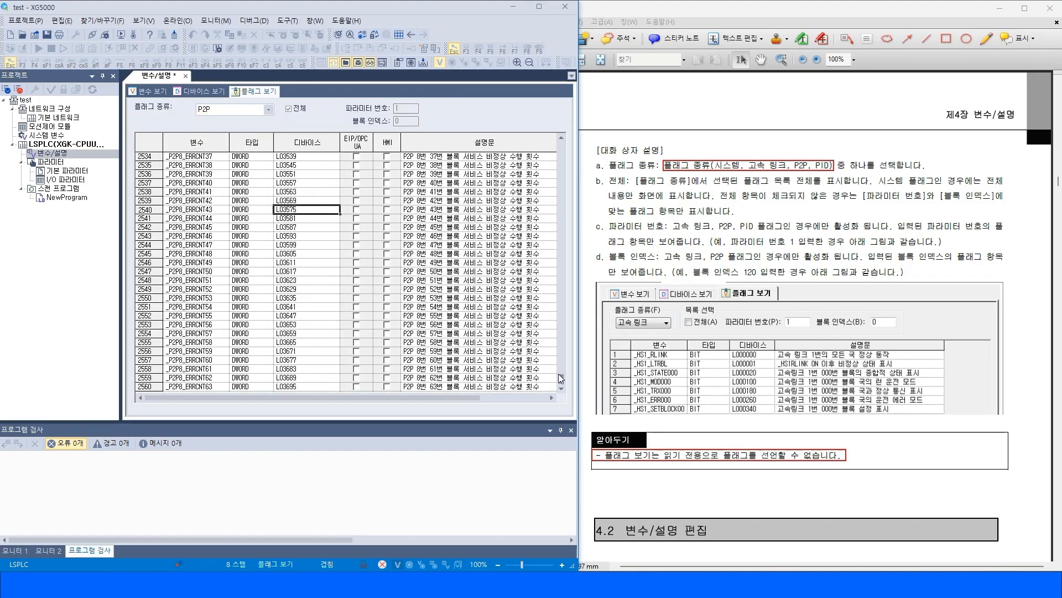
pyautogui.moveTo(559, 376); pyautogui.dragTo(553, 133)
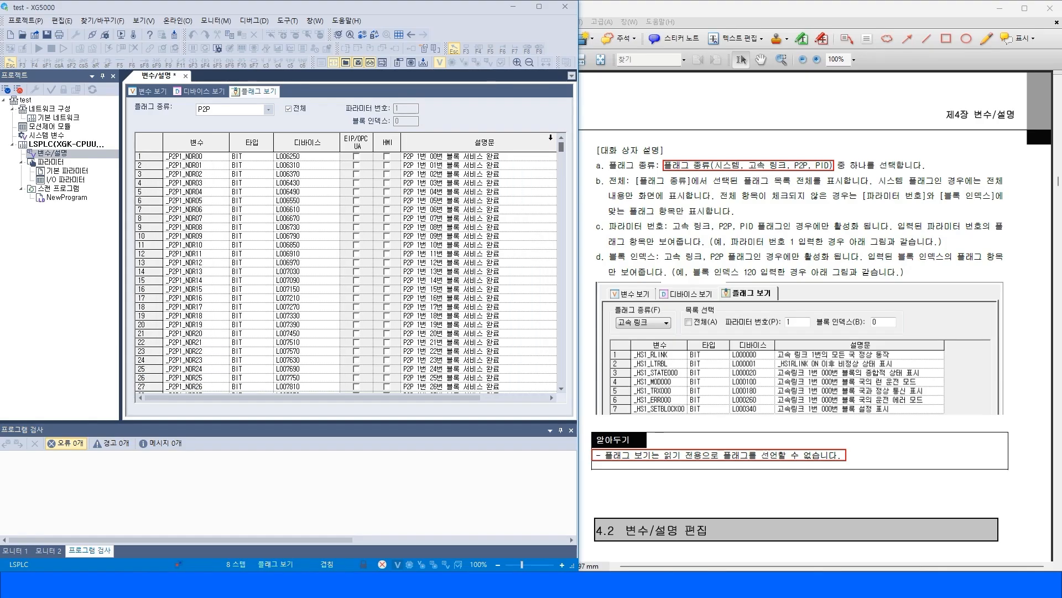
# Switch the flag type to 고속 링크 and then to PID to compare their lists.
pyautogui.click(228, 113)
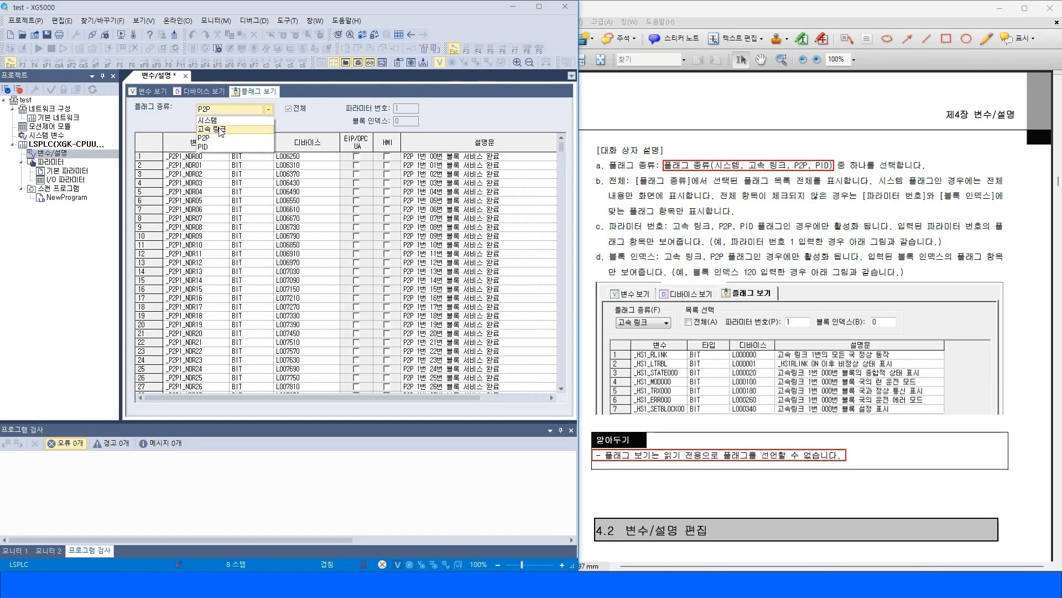
pyautogui.click(218, 130)
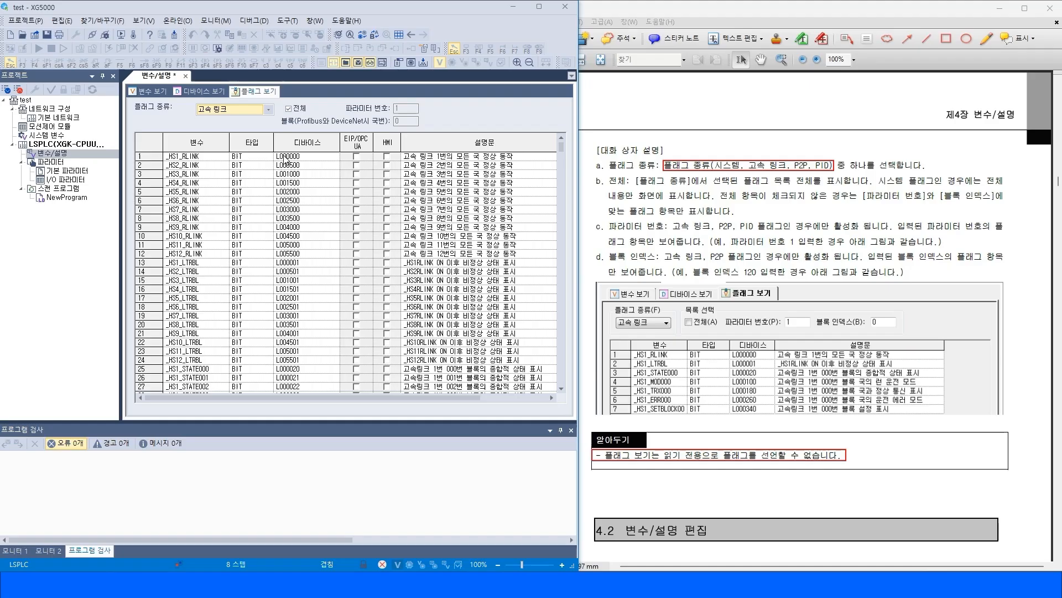
pyautogui.click(247, 113)
pyautogui.click(219, 147)
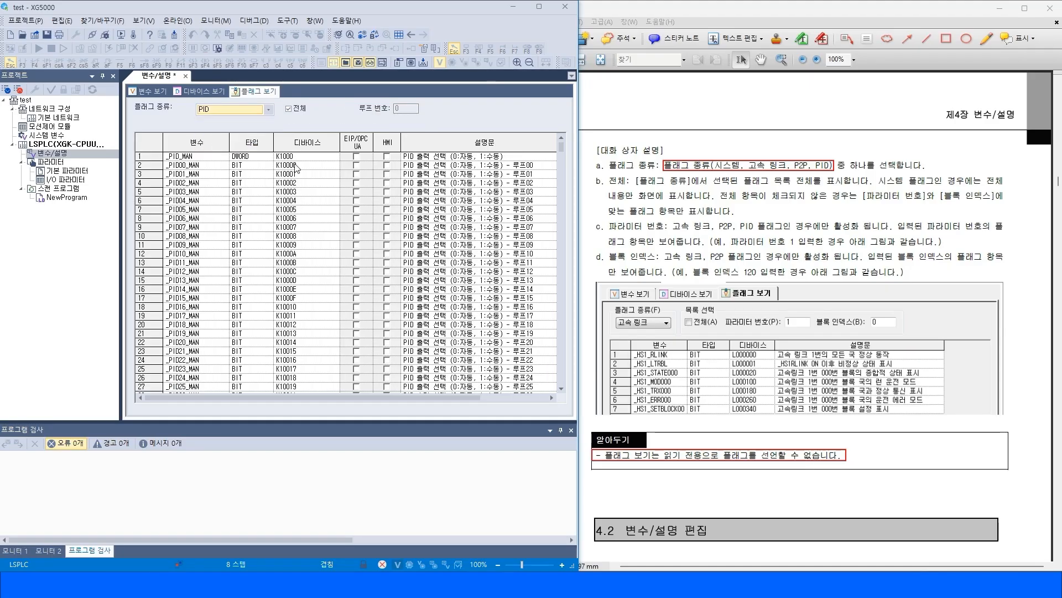
# Set the flag type to 시스템 and scroll through the system flags.
pyautogui.click(239, 111)
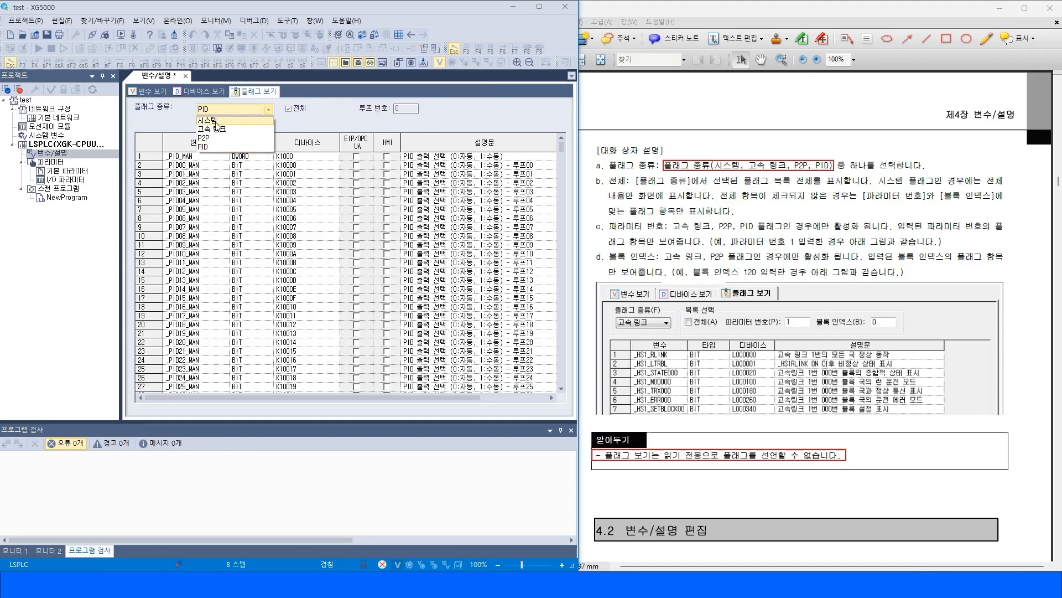
pyautogui.click(218, 121)
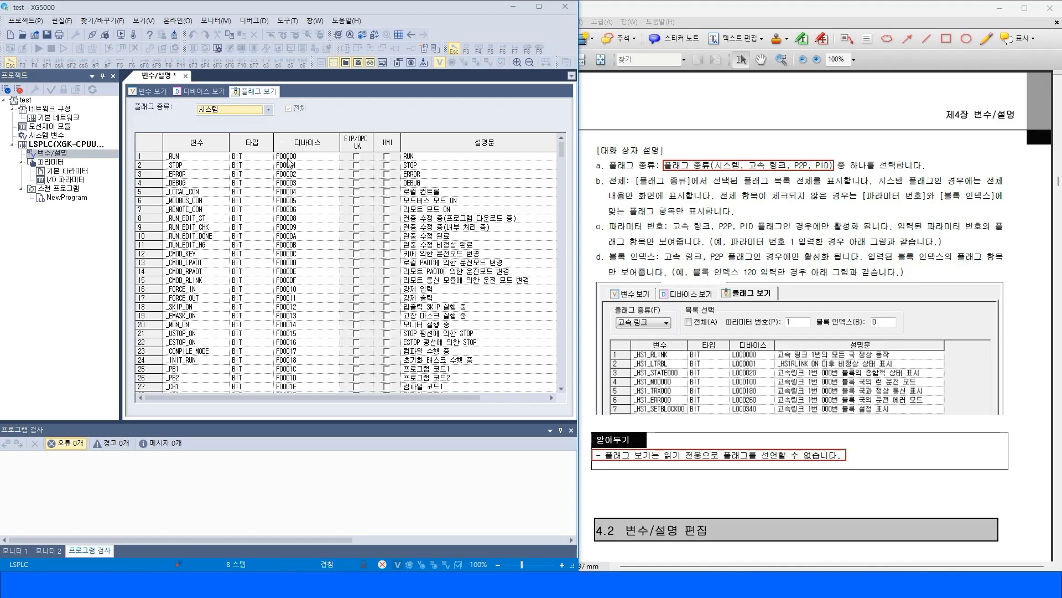
pyautogui.moveTo(562, 152); pyautogui.dragTo(564, 408)
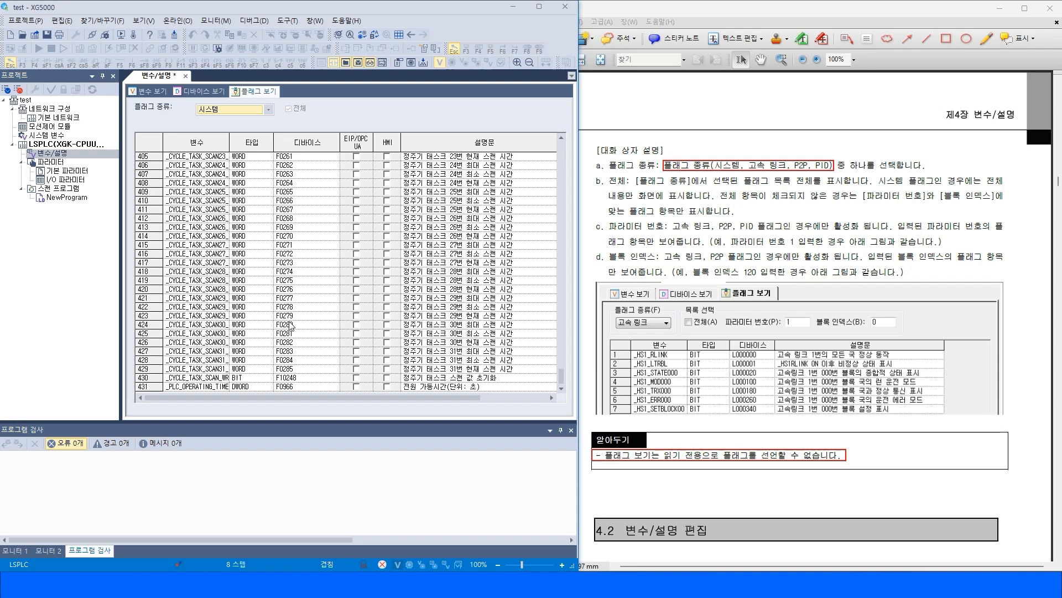
pyautogui.moveTo(562, 376); pyautogui.dragTo(558, 148)
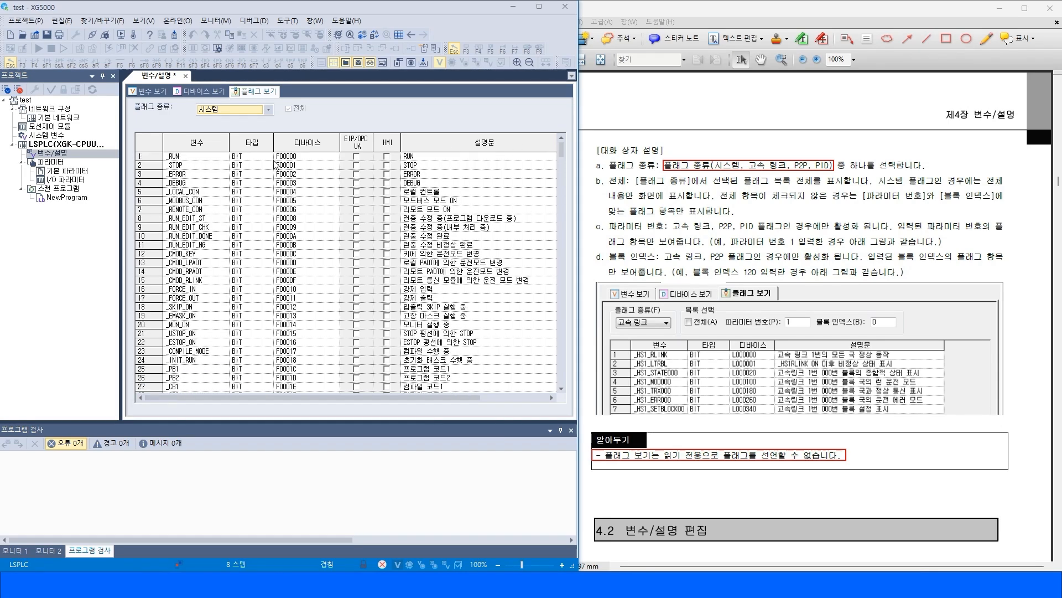
# Scroll through the system flags and switch the flag type to PID.
pyautogui.scroll(-16, 304, 296)
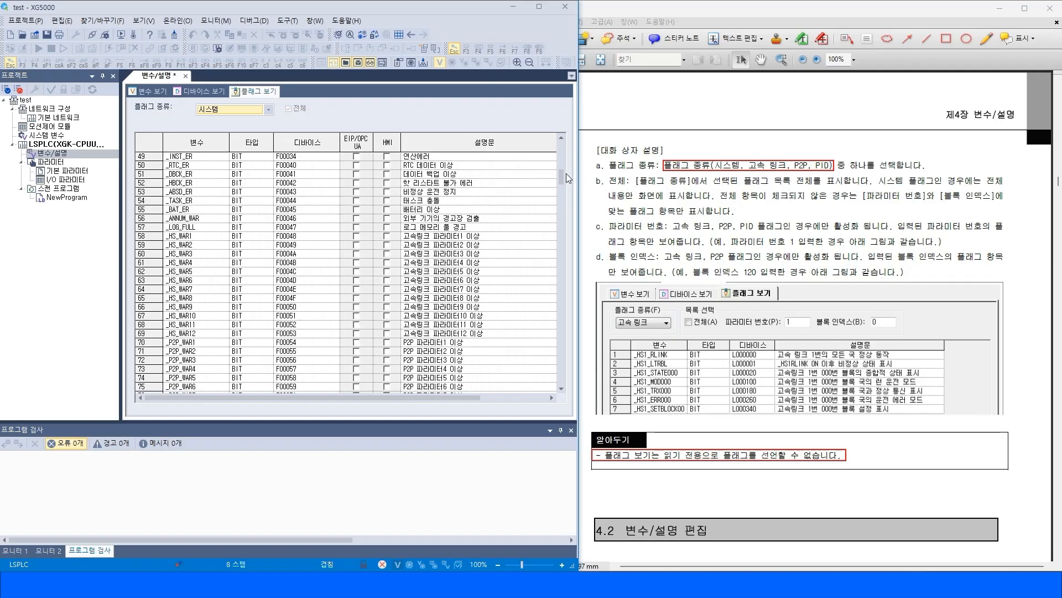
pyautogui.moveTo(561, 177); pyautogui.dragTo(560, 148)
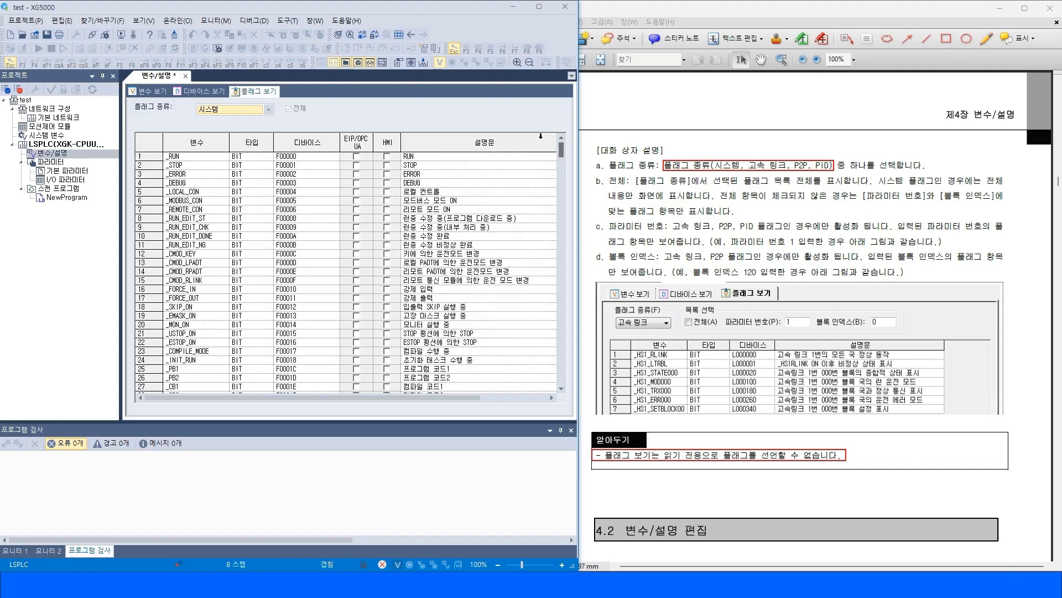
pyautogui.click(268, 109)
pyautogui.click(227, 149)
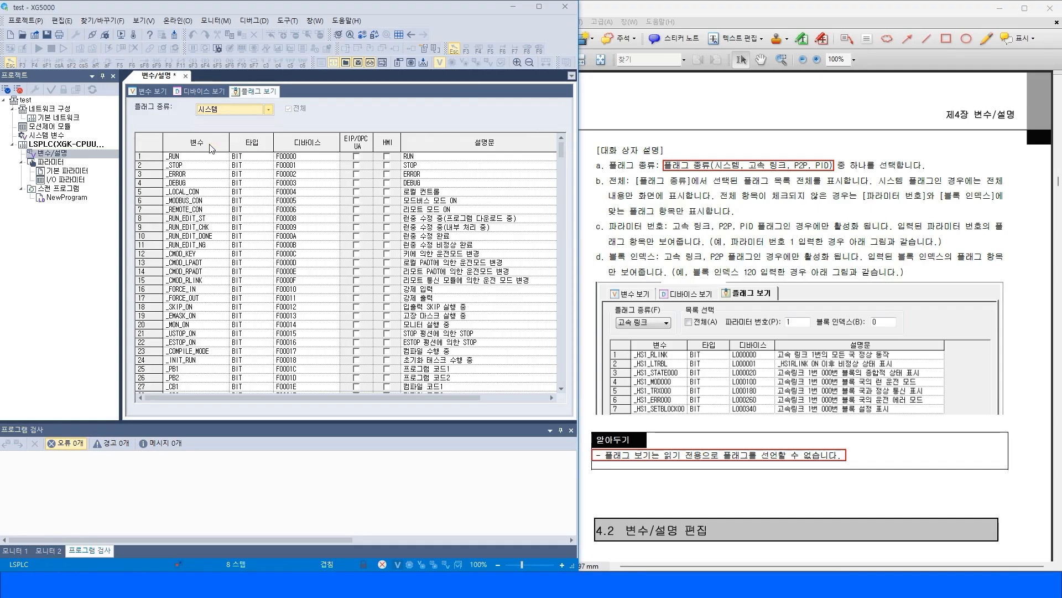
# Switch to the Variable view and scroll the manual to the Variable view dialog description.
pyautogui.click(148, 92)
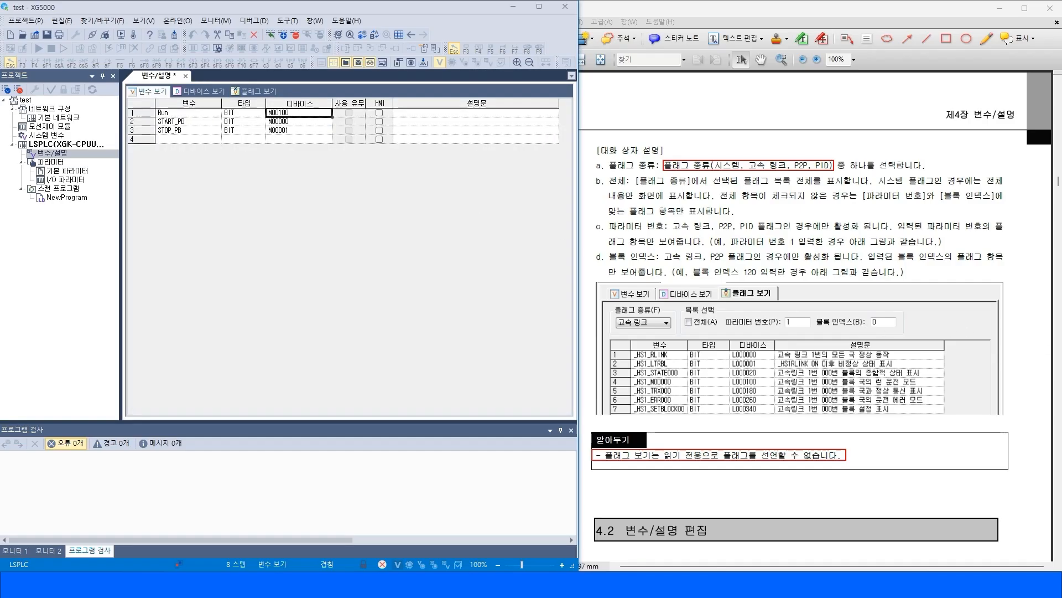
pyautogui.click(952, 260)
pyautogui.scroll(-8, 788, 488)
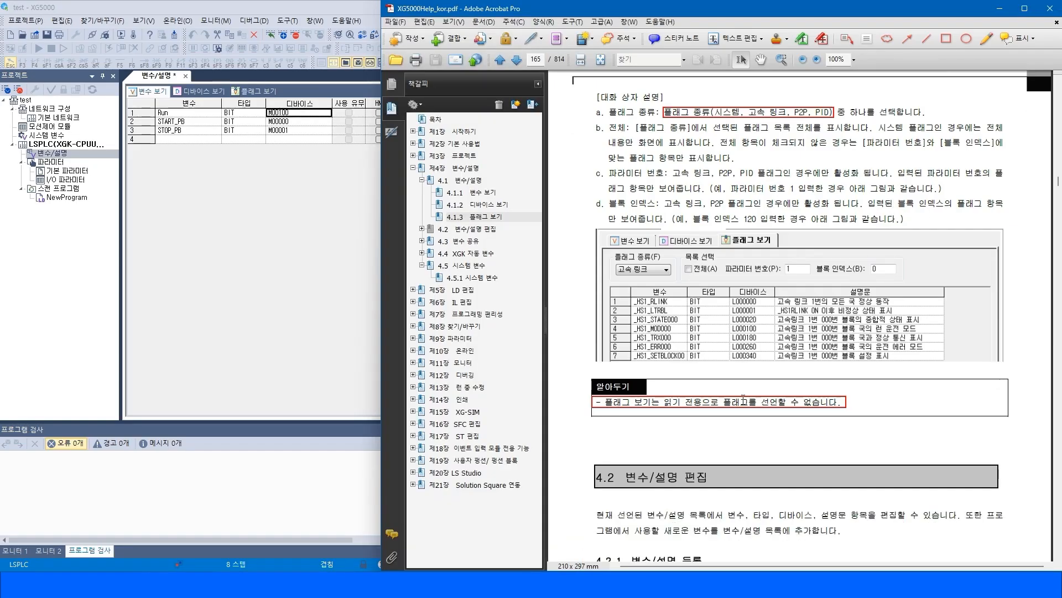
pyautogui.scroll(-10, 789, 488)
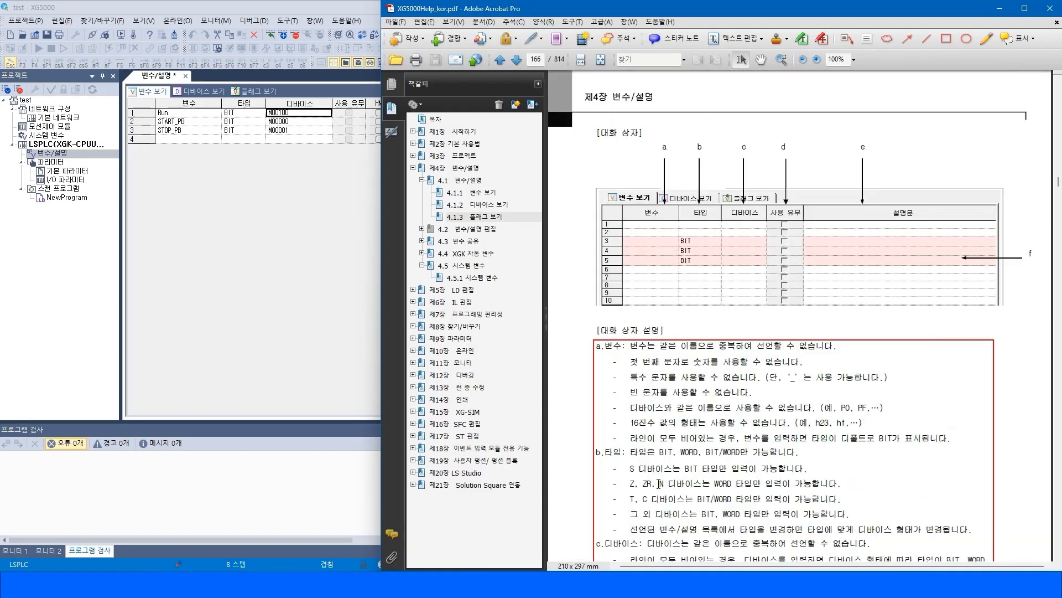
pyautogui.scroll(-1, 625, 310)
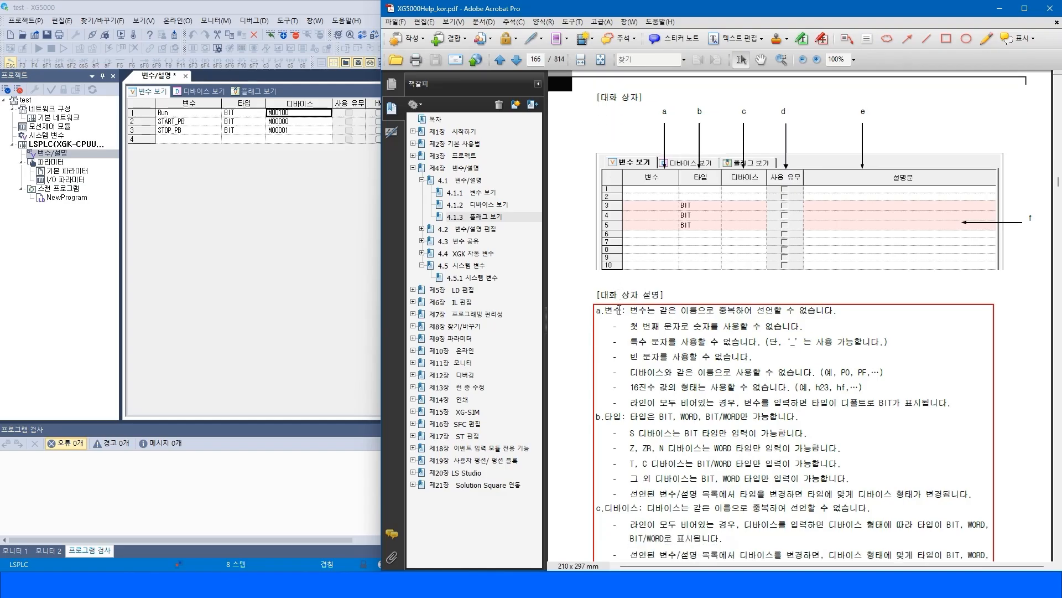
# Read the manual's rules for variable names, types, devices and multi-line comments.
pyautogui.moveTo(630, 301); pyautogui.dragTo(835, 440)
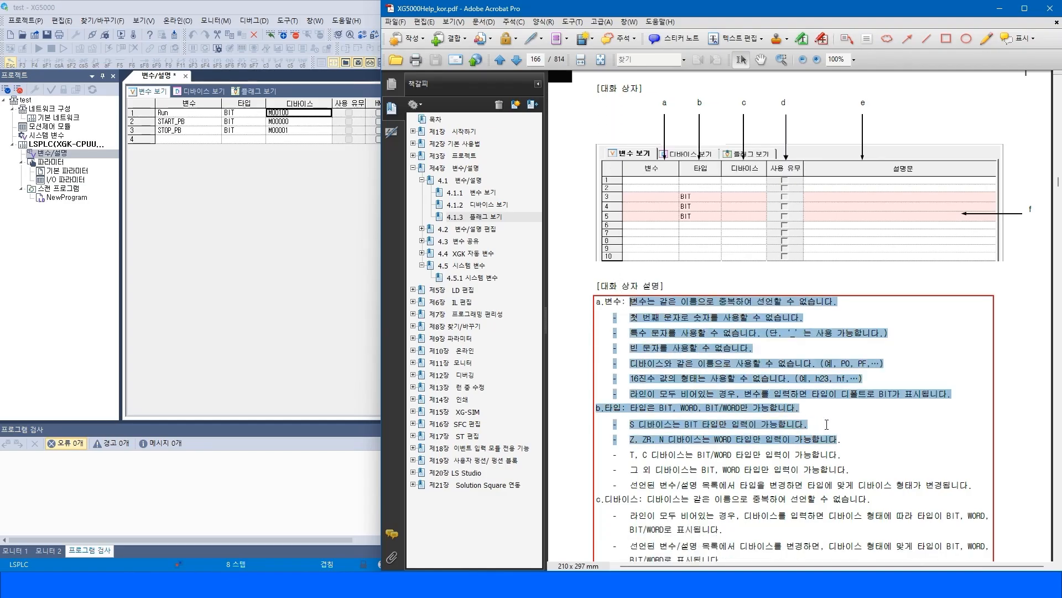
pyautogui.click(826, 378)
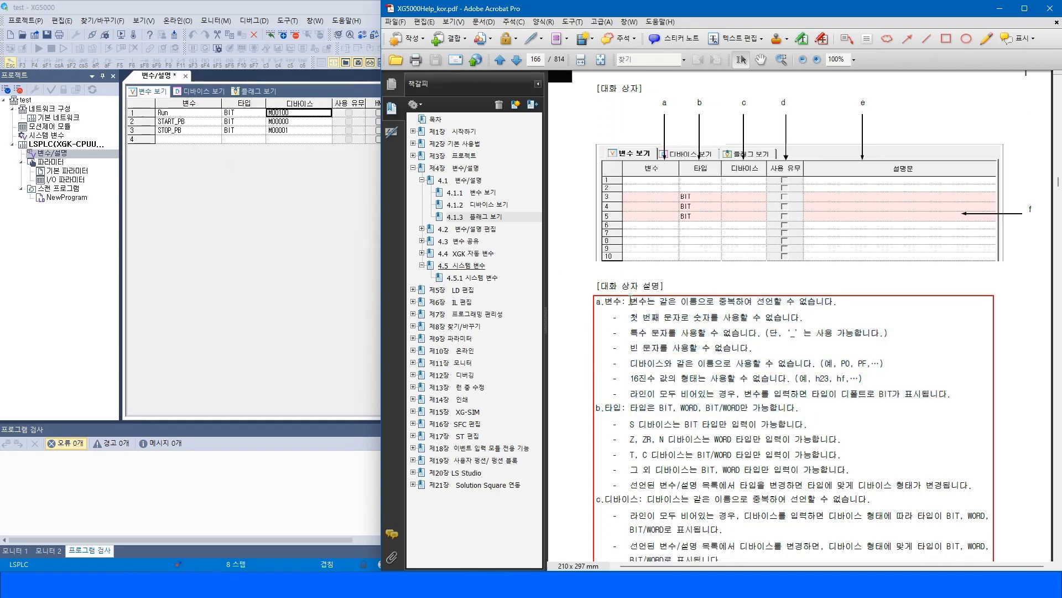
pyautogui.moveTo(633, 317); pyautogui.dragTo(773, 323)
pyautogui.moveTo(630, 333); pyautogui.dragTo(871, 336)
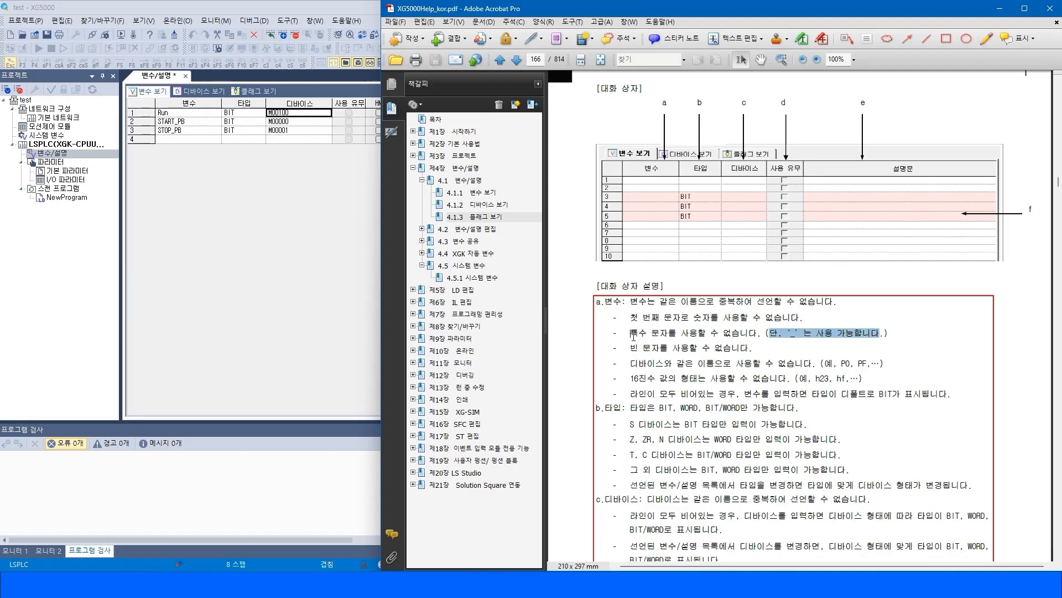
pyautogui.moveTo(634, 336); pyautogui.dragTo(668, 338)
pyautogui.click(638, 352)
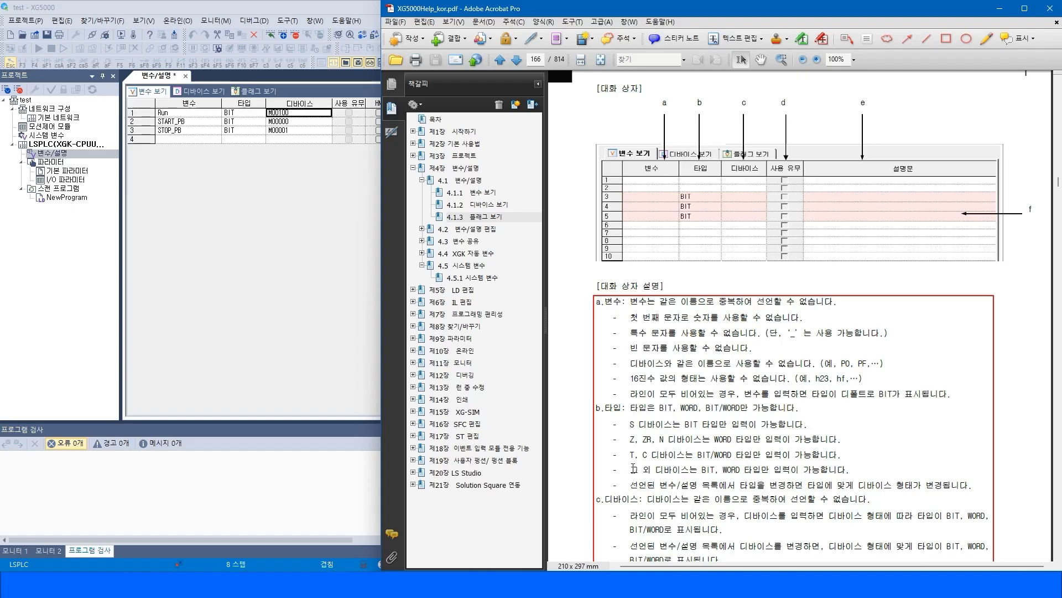
pyautogui.scroll(-5, 633, 469)
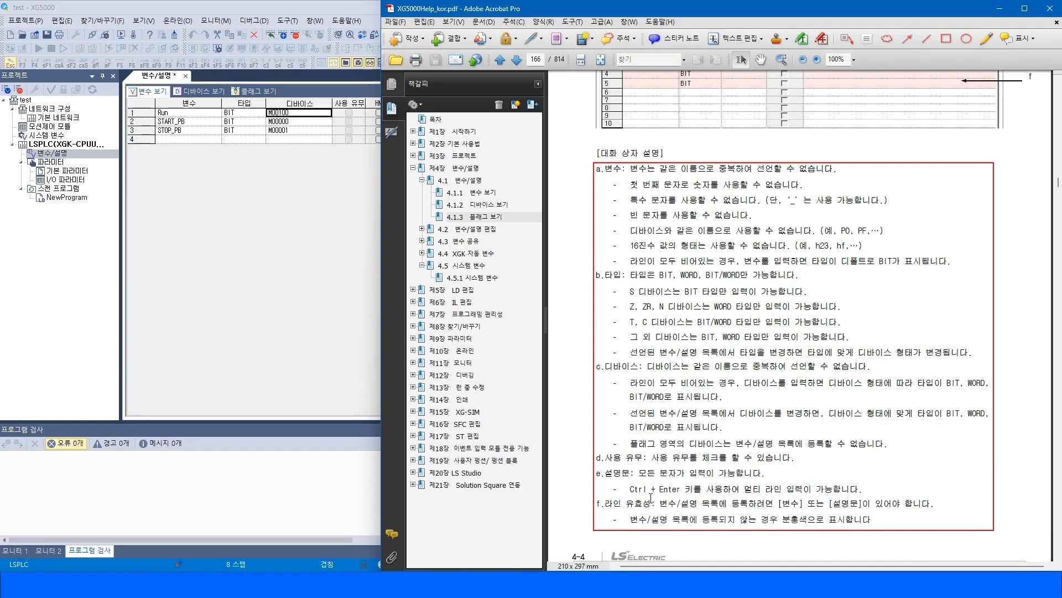
pyautogui.moveTo(630, 489); pyautogui.dragTo(835, 492)
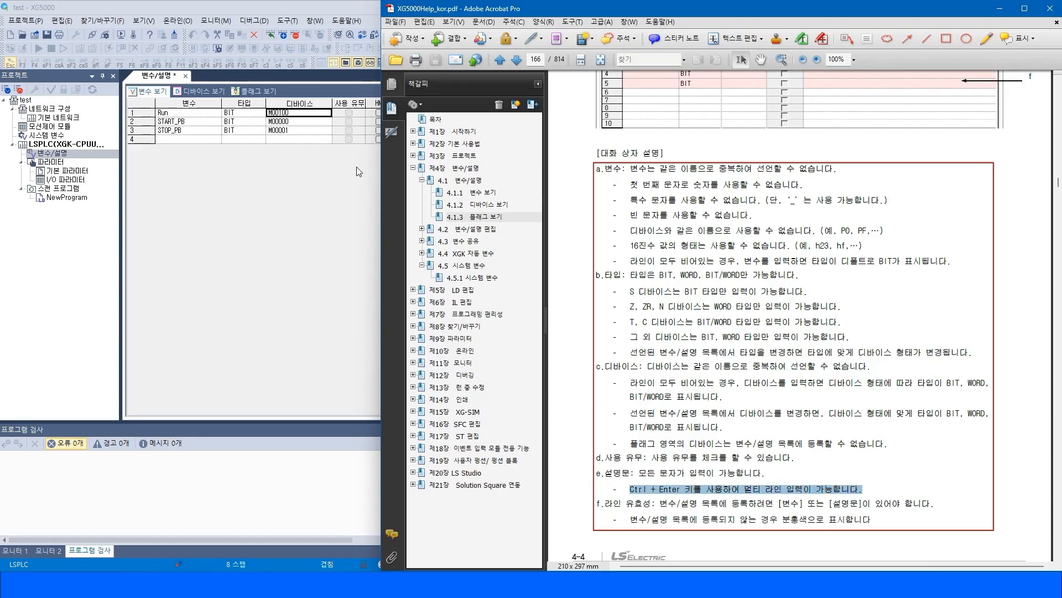
# Enter a two-line test comment sdfsg on M00000 in the Device view and delete it again.
pyautogui.click(206, 99)
pyautogui.click(328, 145)
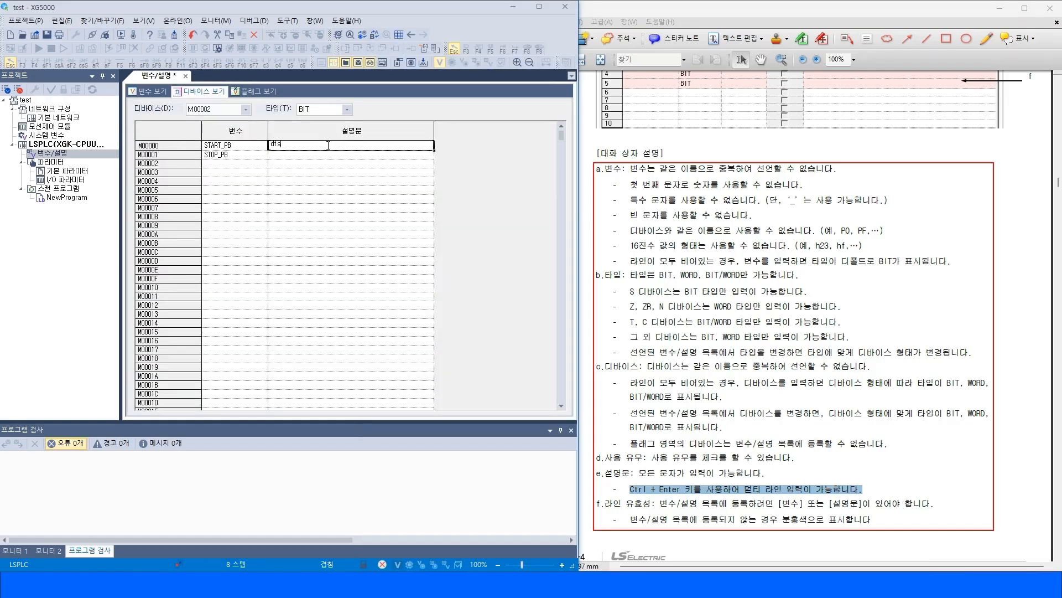
pyautogui.doubleClick(328, 146)
pyautogui.write('sdfsg')
pyautogui.press('Return')
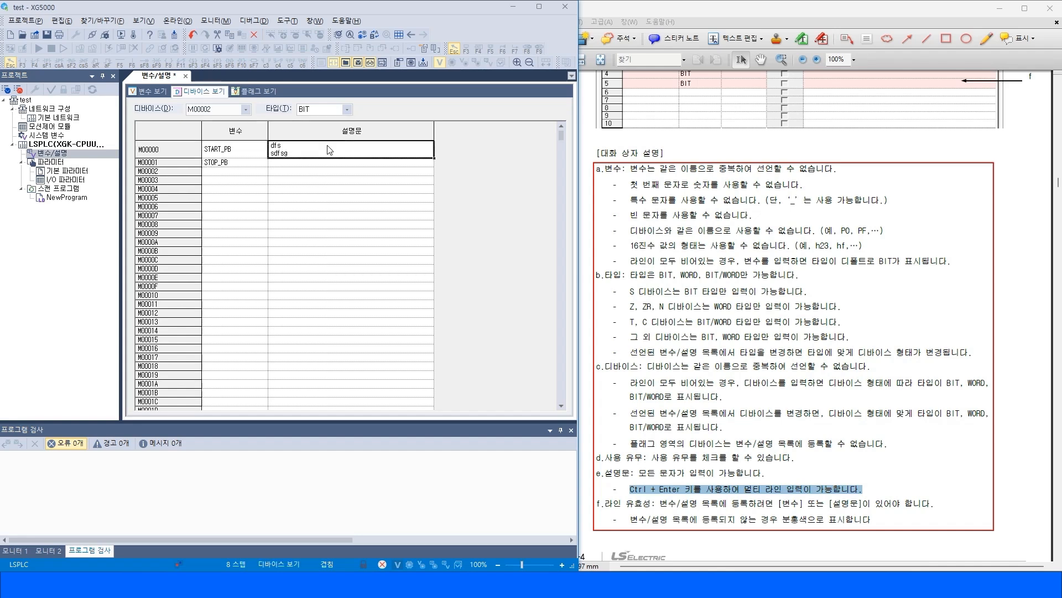
pyautogui.doubleClick(316, 153)
pyautogui.moveTo(318, 150); pyautogui.dragTo(266, 141)
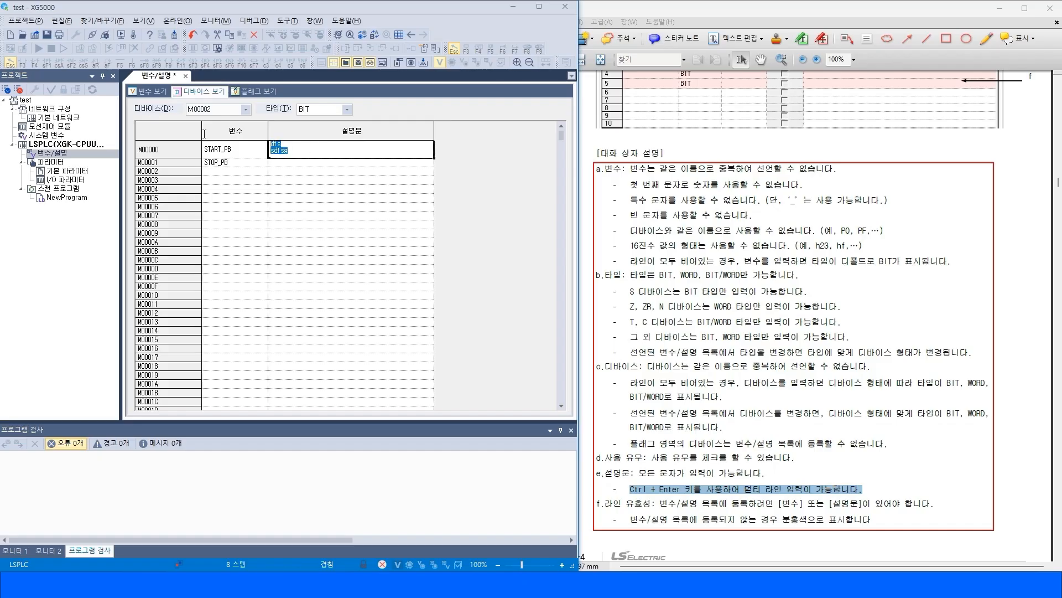
pyautogui.press('Delete')
pyautogui.click(315, 190)
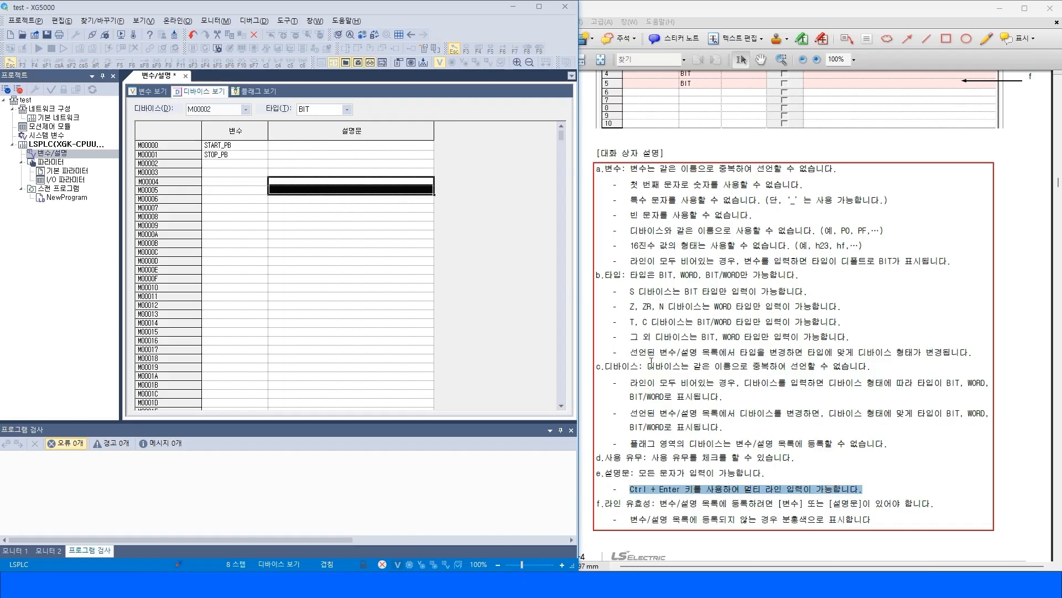
# Read the manual section on registering variables in the Device view.
pyautogui.click(794, 402)
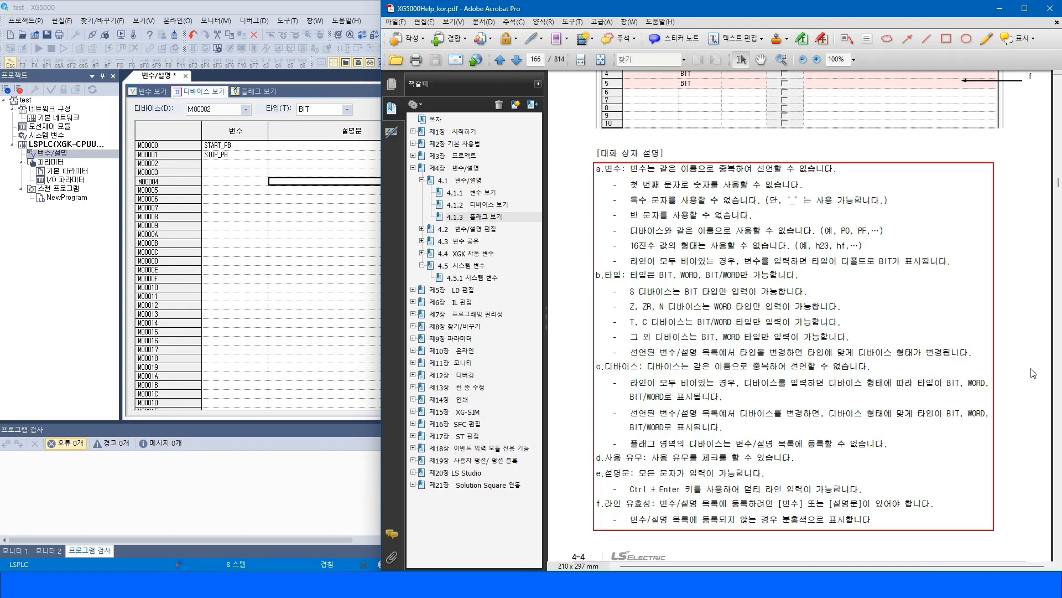
pyautogui.scroll(-10, 1034, 373)
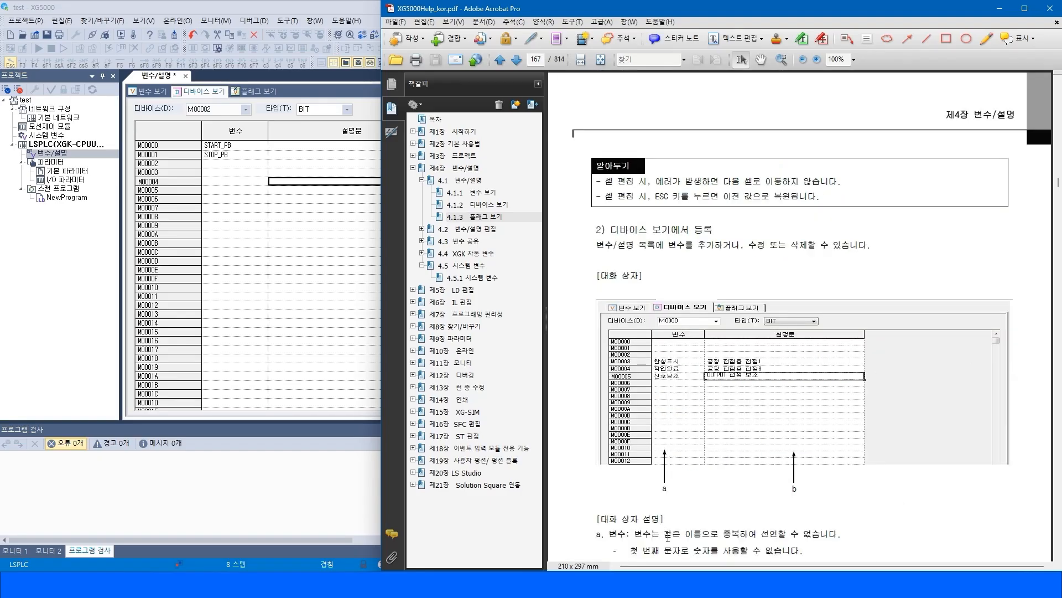
pyautogui.scroll(-5, 689, 511)
pyautogui.moveTo(647, 325); pyautogui.dragTo(745, 383)
pyautogui.click(925, 347)
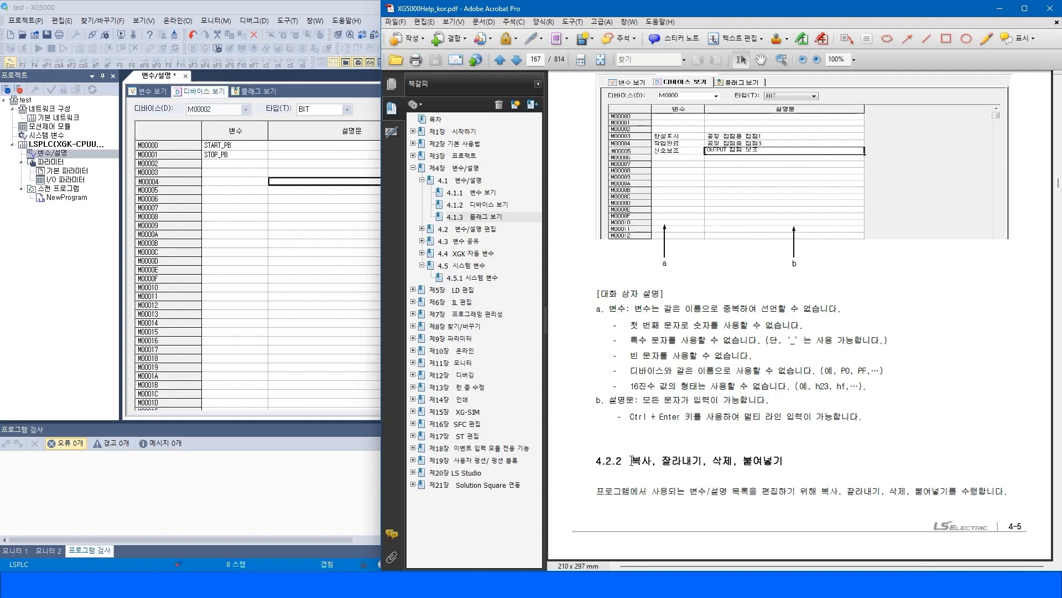
# Browse the manual's 4.2 editing sections on copying, line insertion, line deletion and auto fill.
pyautogui.click(476, 230)
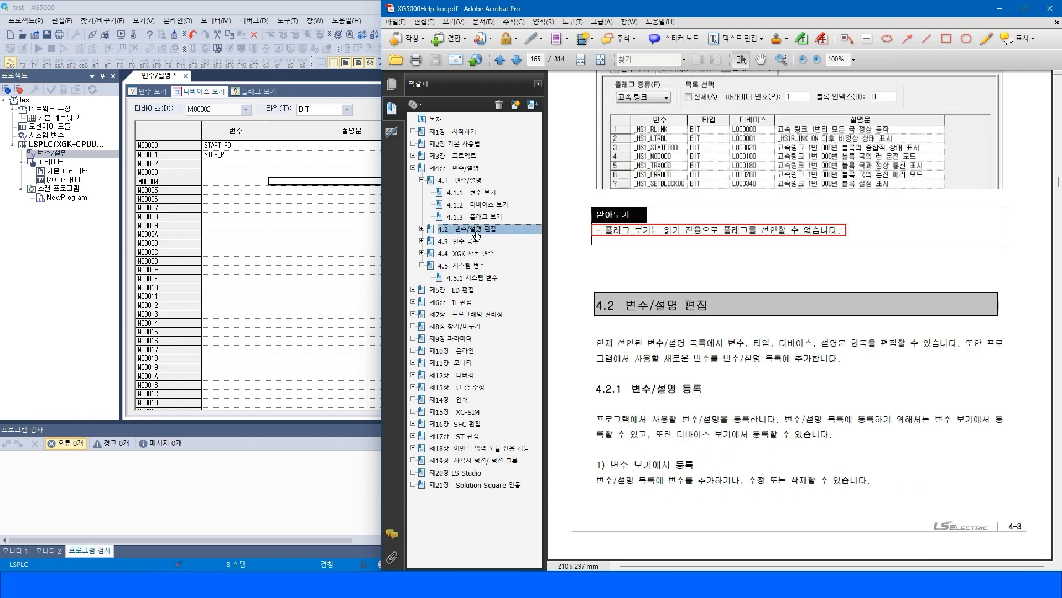
pyautogui.click(423, 229)
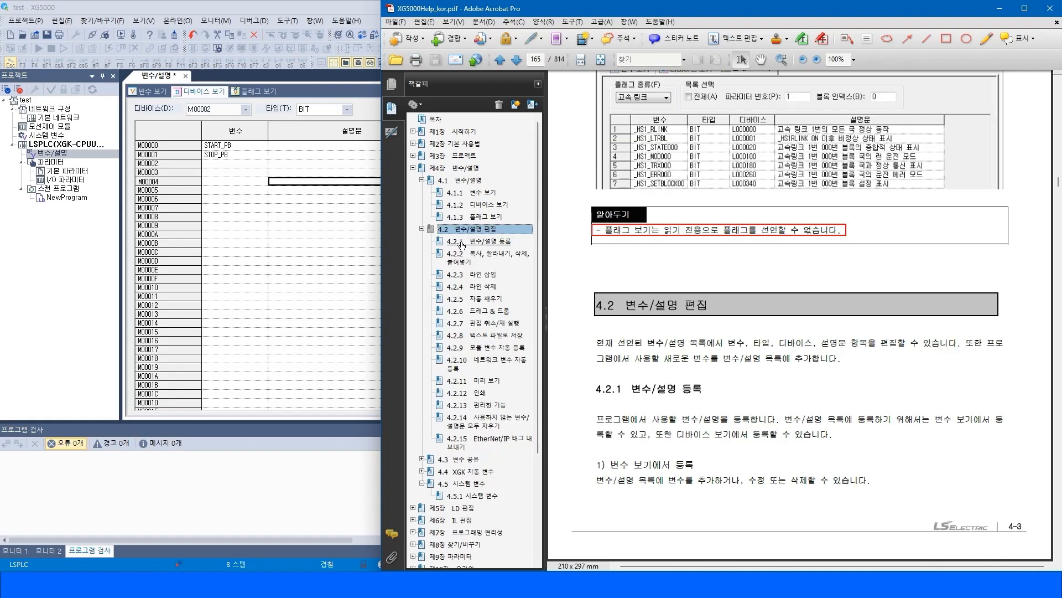
pyautogui.click(481, 259)
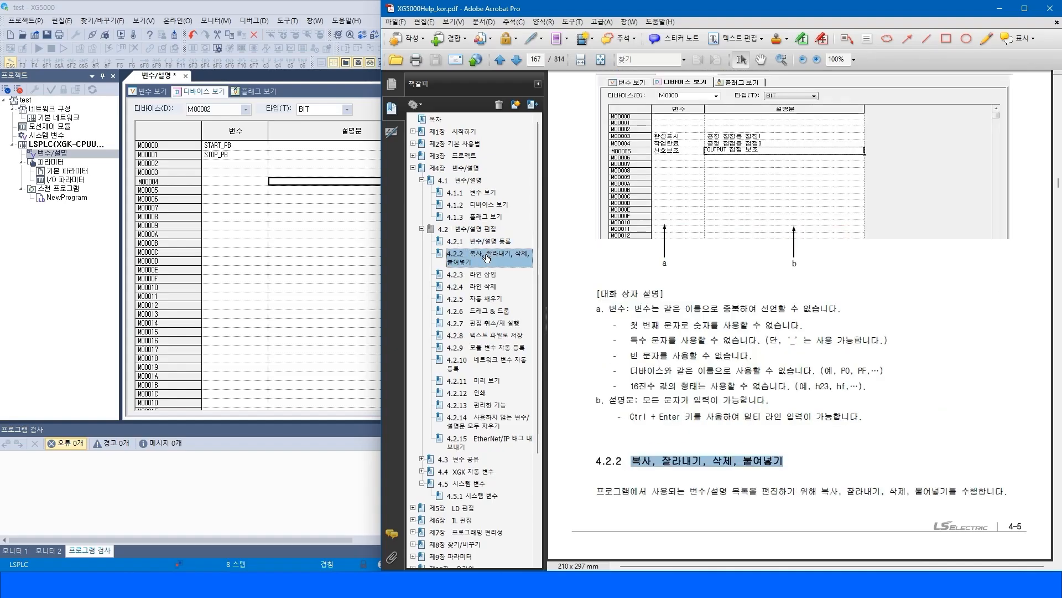
pyautogui.click(474, 275)
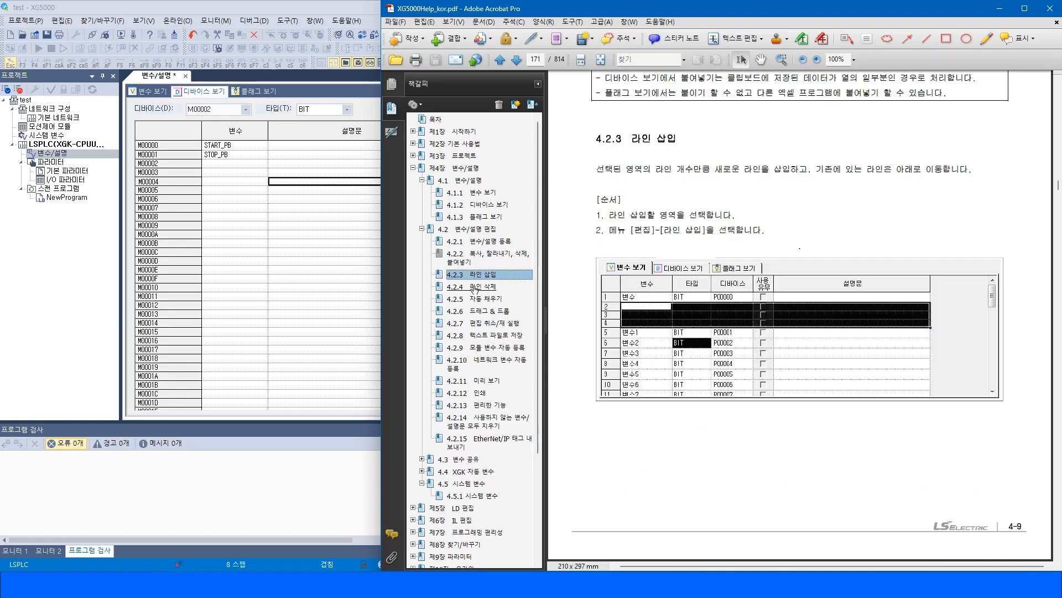
pyautogui.click(202, 170)
pyautogui.moveTo(168, 164); pyautogui.dragTo(171, 194)
pyautogui.click(814, 225)
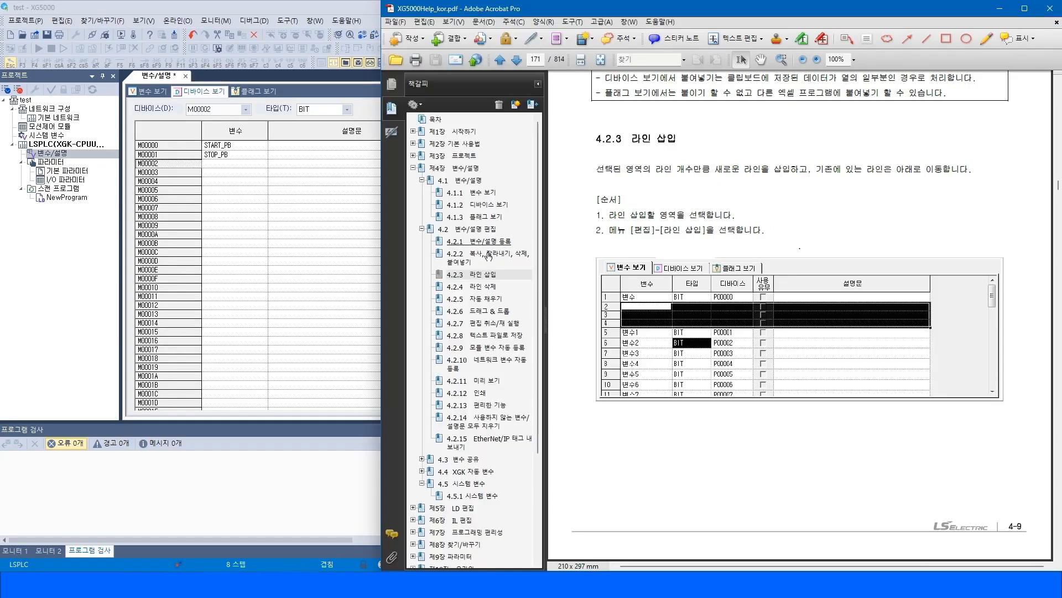
pyautogui.click(472, 286)
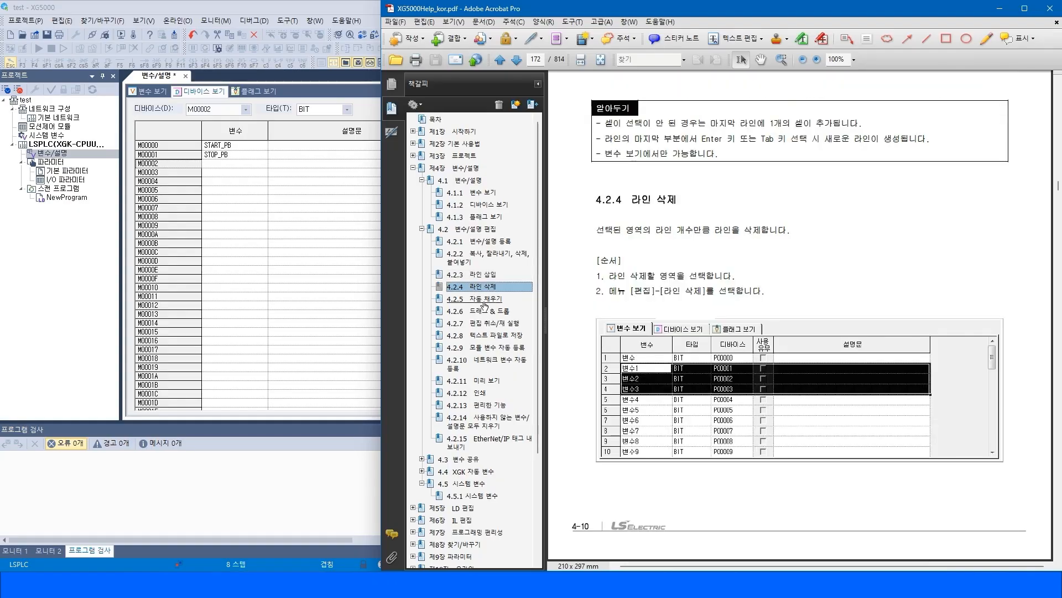
pyautogui.click(484, 301)
pyautogui.click(825, 293)
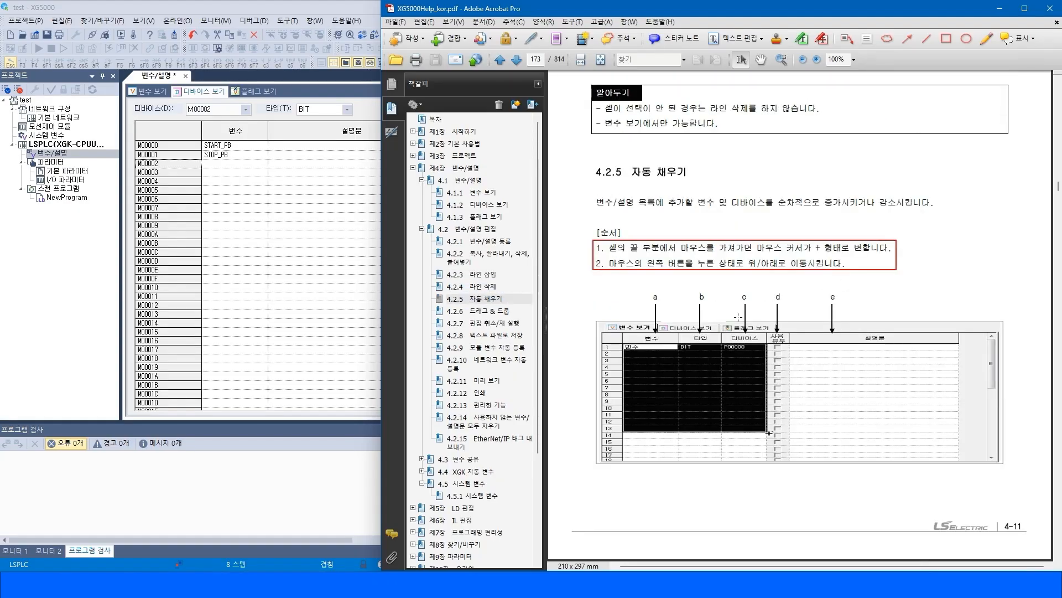
pyautogui.click(849, 256)
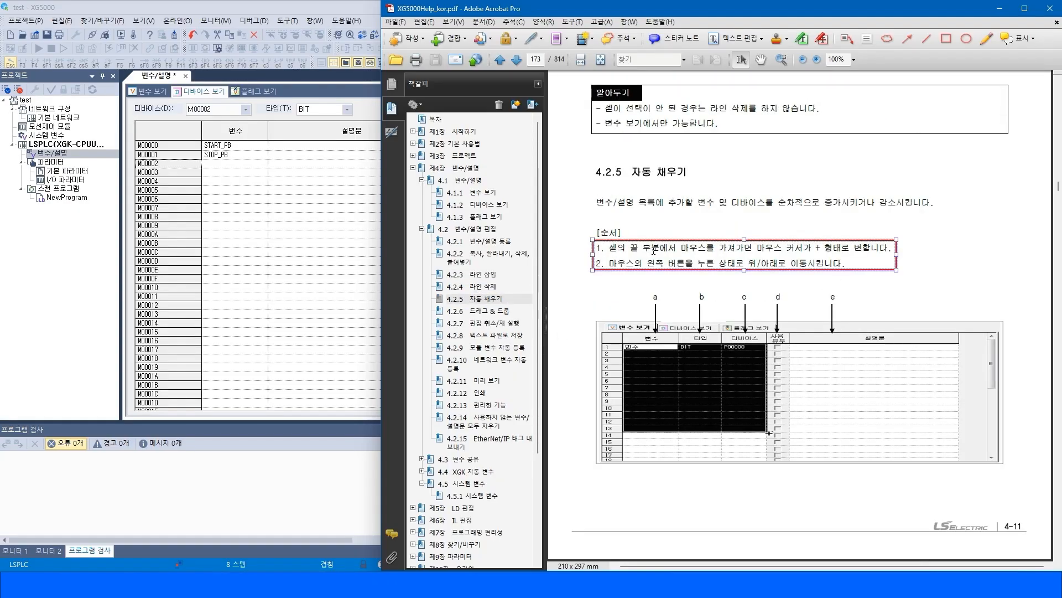
pyautogui.scroll(-1, 989, 243)
# Auto-fill the STOP_PB variable down one row in the Variable view to create STOP_PB1.
pyautogui.click(178, 178)
pyautogui.click(256, 165)
pyautogui.click(148, 91)
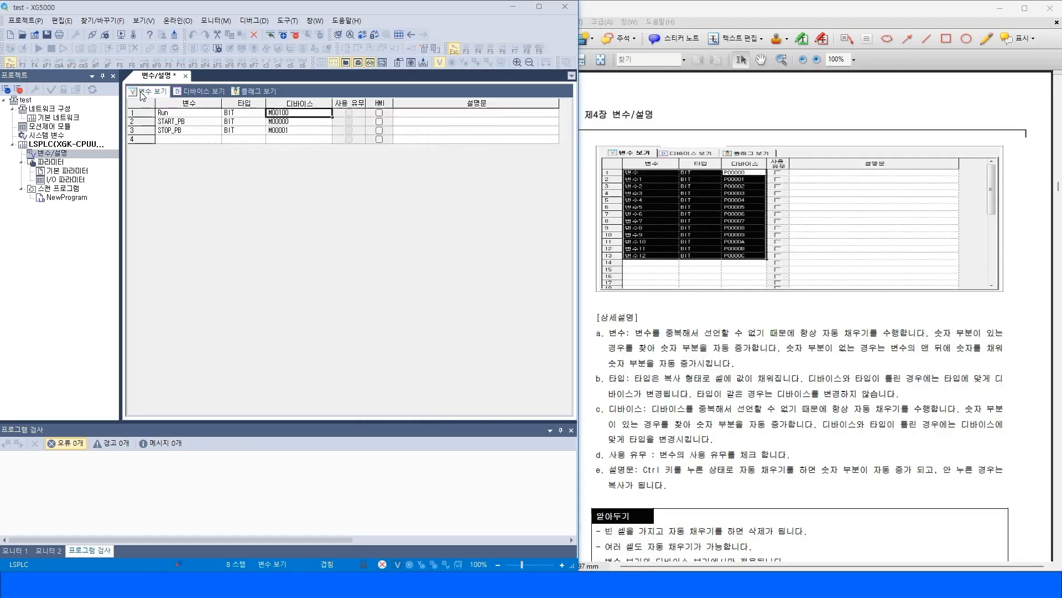
pyautogui.click(198, 141)
pyautogui.click(206, 131)
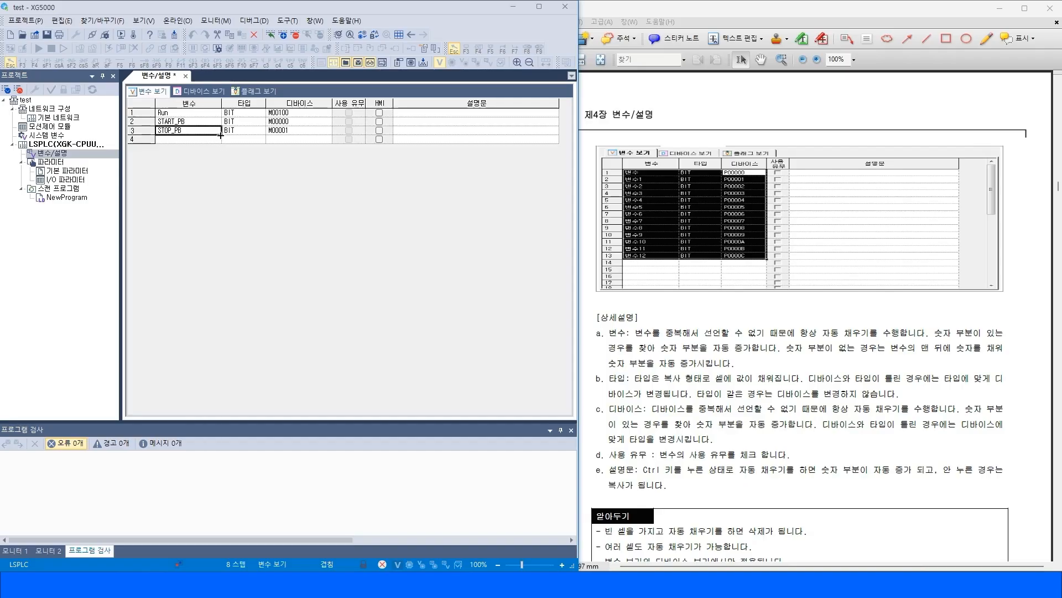
pyautogui.moveTo(222, 135); pyautogui.dragTo(222, 230)
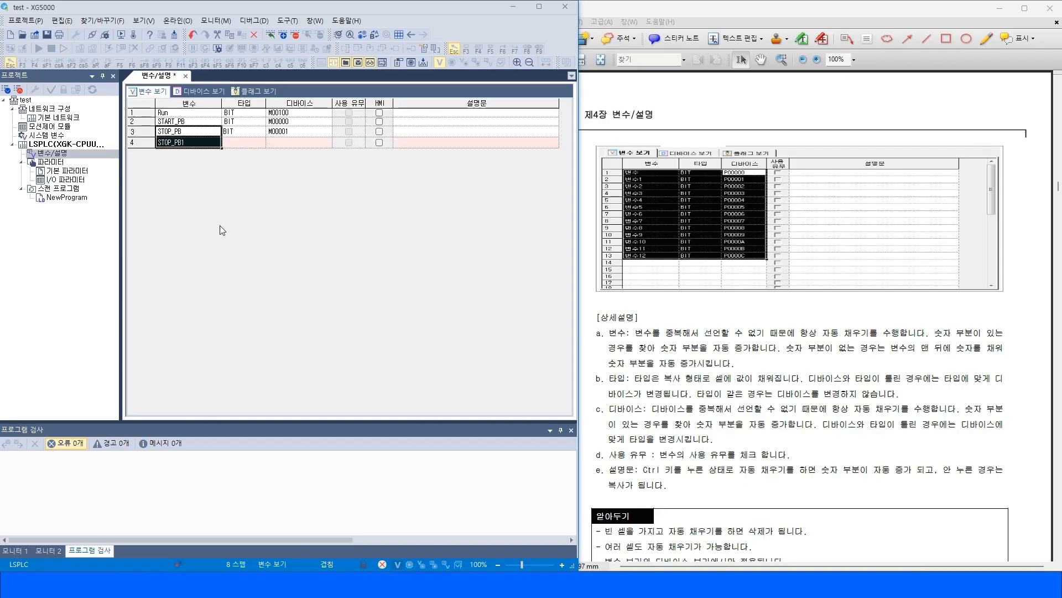
# Insert several blank lines above the STOP_PB1 row.
pyautogui.click(143, 141)
pyautogui.rightClick(141, 145)
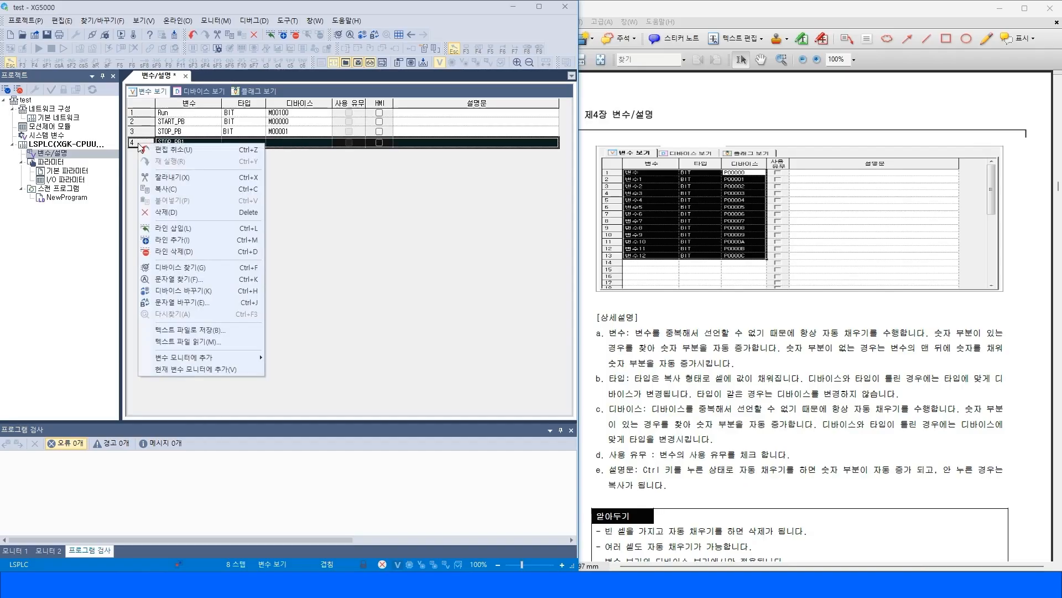
pyautogui.click(178, 229)
pyautogui.hotkey('ctrl', 'l')
pyautogui.hotkey('ctrl', 'l')
pyautogui.hotkey('ctrl', 'l')
pyautogui.hotkey('ctrl', 'l')
pyautogui.hotkey('ctrl', 'l')
pyautogui.hotkey('ctrl', 'l')
pyautogui.hotkey('ctrl', 'l')
pyautogui.hotkey('ctrl', 'l')
pyautogui.hotkey('ctrl', 'l')
pyautogui.hotkey('ctrl', 'l')
pyautogui.hotkey('ctrl', 'l')
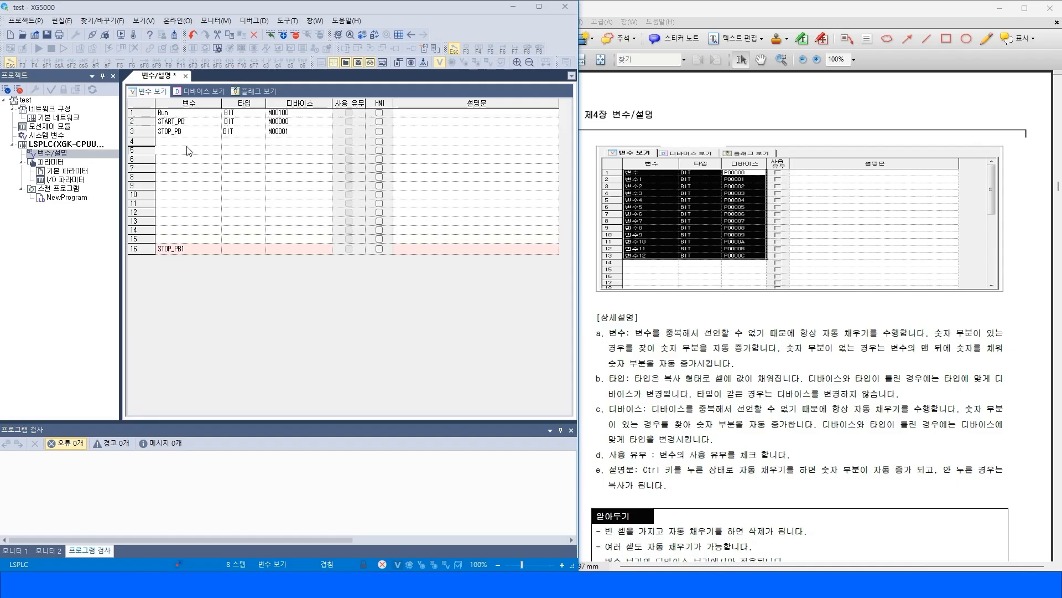
# Auto-fill variables STOP_PB2 to STOP_PB14 and their devices M00002 to M0000E down to row 16.
pyautogui.click(193, 132)
pyautogui.moveTo(220, 135); pyautogui.dragTo(225, 271)
pyautogui.click(323, 132)
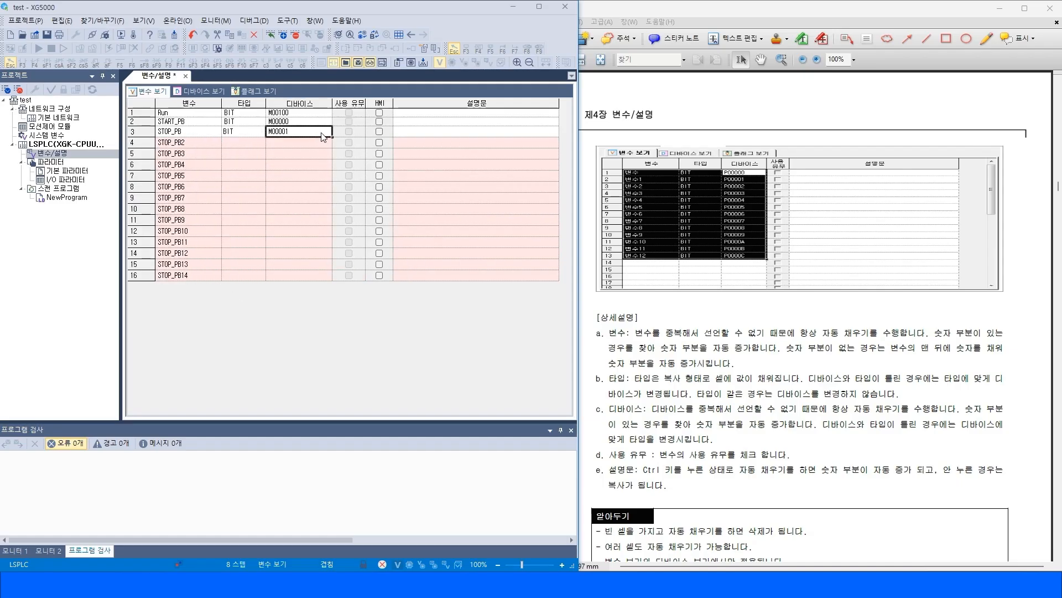
pyautogui.moveTo(332, 137); pyautogui.dragTo(332, 279)
pyautogui.click(318, 134)
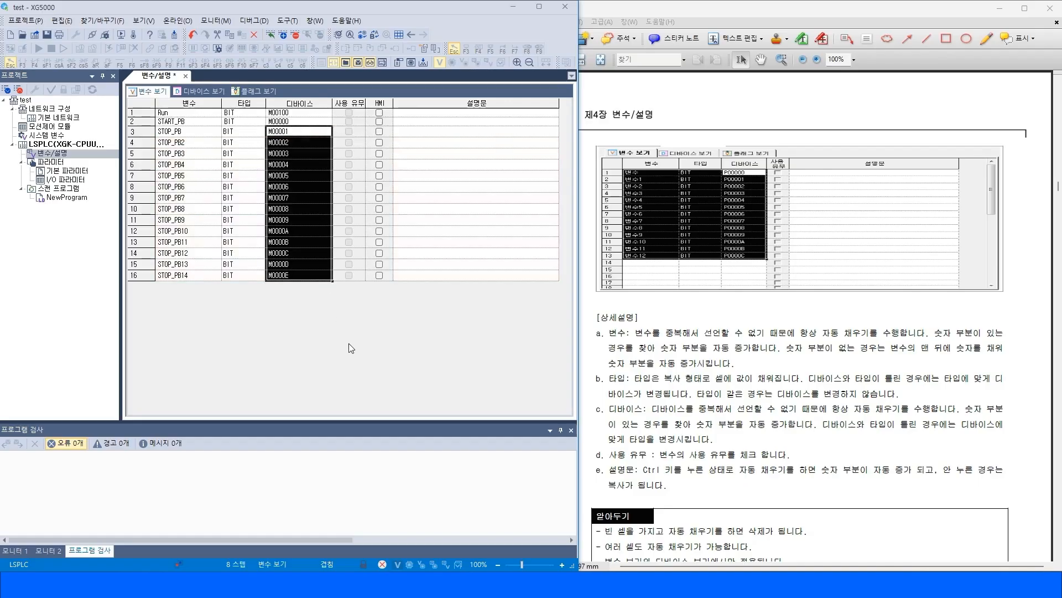
# Delete the auto-filled variables STOP_PB2 to STOP_PB14 with their types and devices from rows 4 to 16.
pyautogui.click(171, 144)
pyautogui.moveTo(170, 145); pyautogui.dragTo(320, 281)
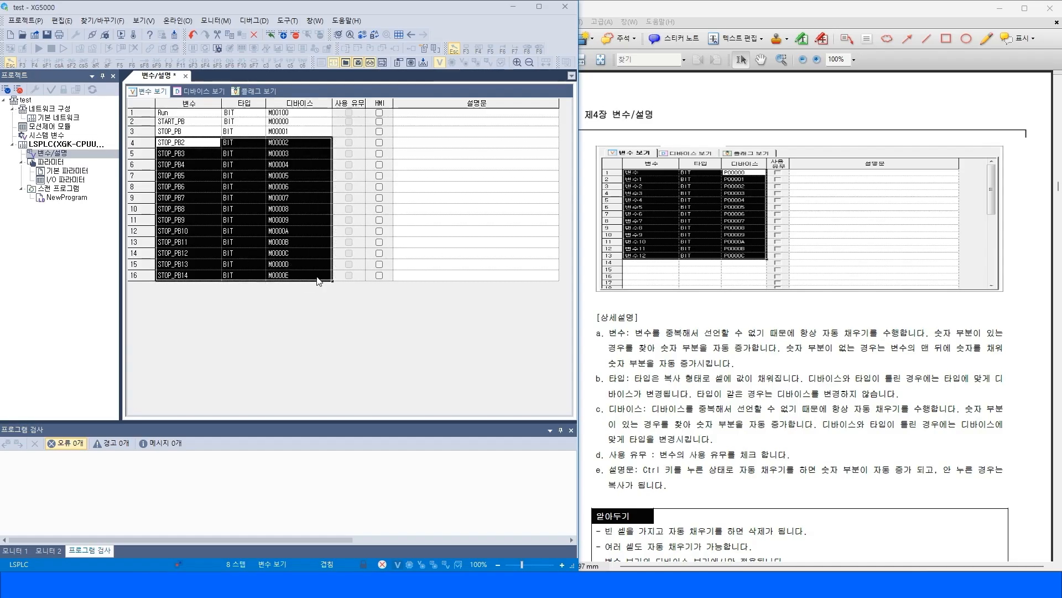
pyautogui.press('Delete')
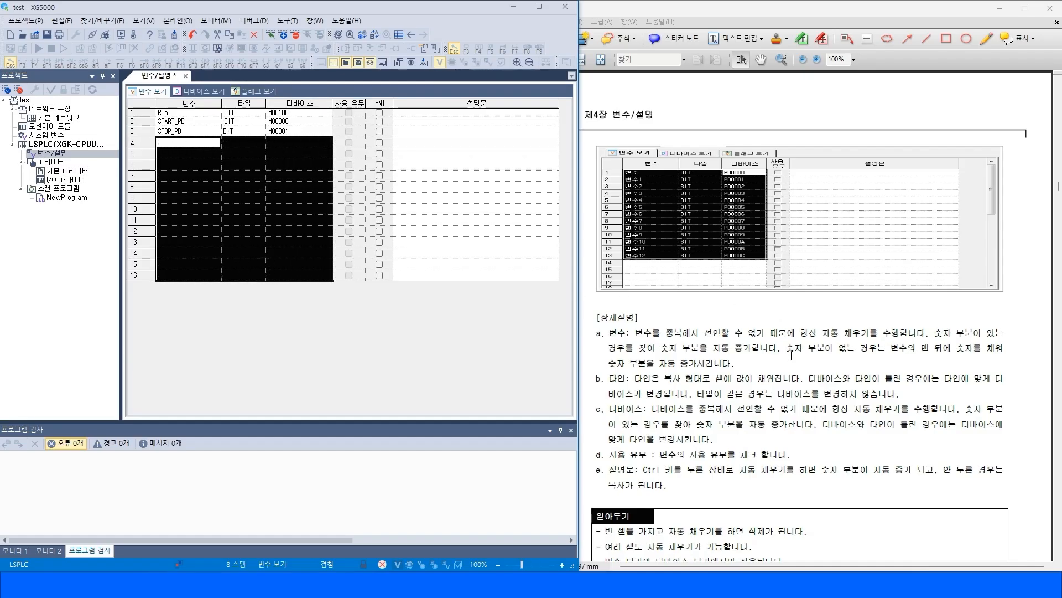
# Copy the Run, START_PB and STOP_PB variable names into the description column by drag and drop.
pyautogui.click(791, 355)
pyautogui.scroll(-1, 730, 360)
pyautogui.scroll(-6, 827, 430)
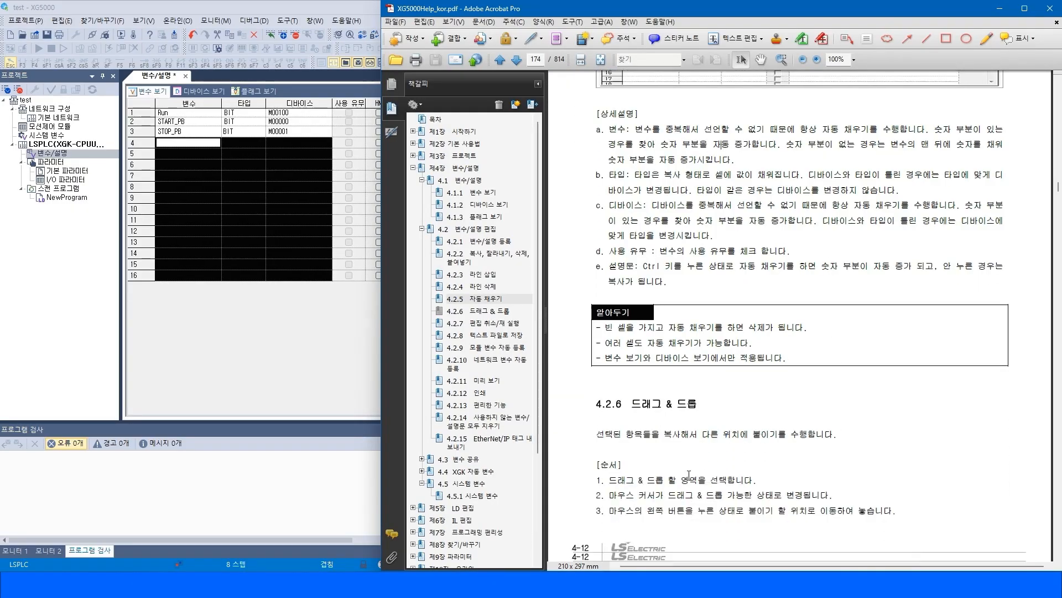
pyautogui.scroll(-15, 762, 455)
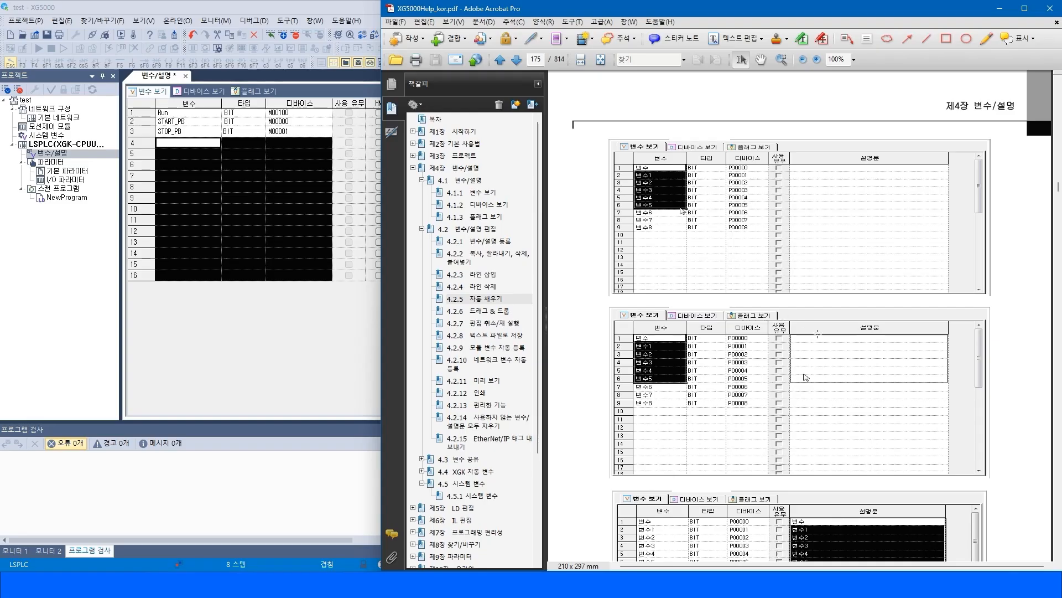
pyautogui.moveTo(171, 113); pyautogui.dragTo(416, 141)
pyautogui.click(168, 116)
pyautogui.click(203, 136)
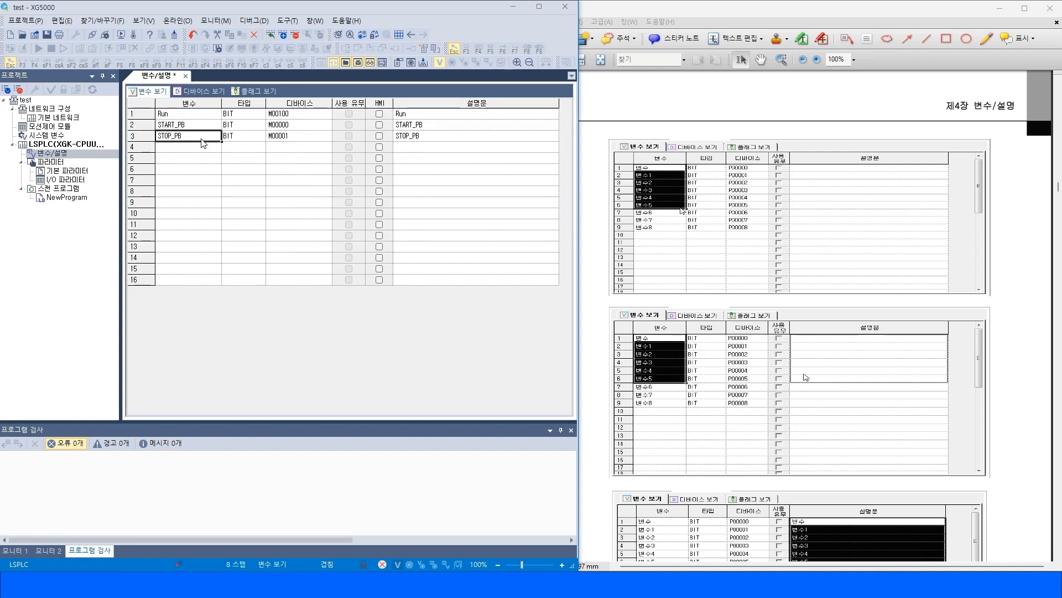
# Open the manual's 4.2.8 section on saving to a text file and compare it with the Edit menu.
pyautogui.click(1017, 402)
pyautogui.scroll(-3, 808, 349)
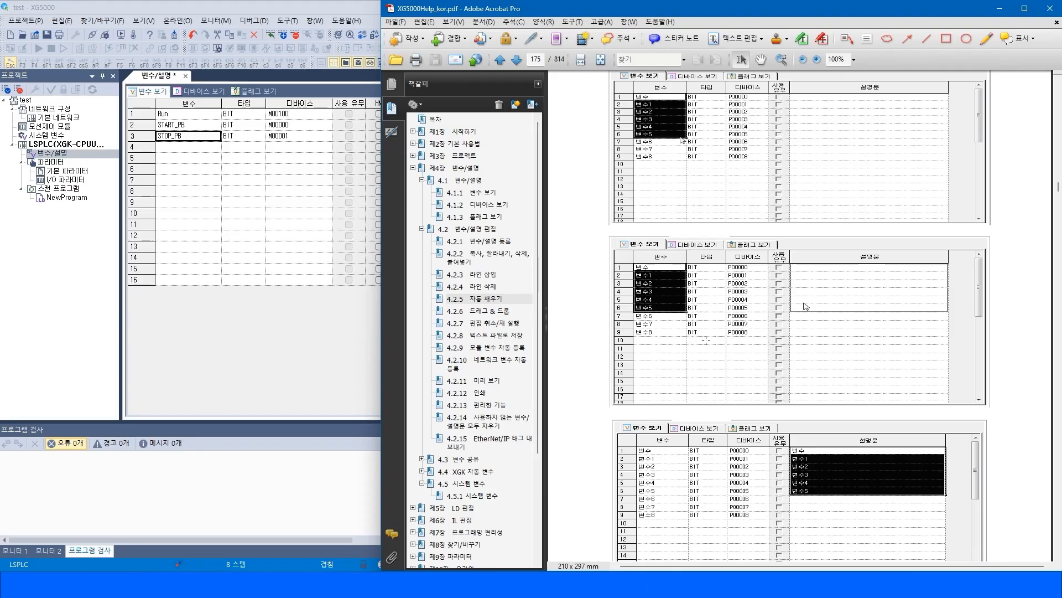
pyautogui.click(500, 324)
pyautogui.click(499, 335)
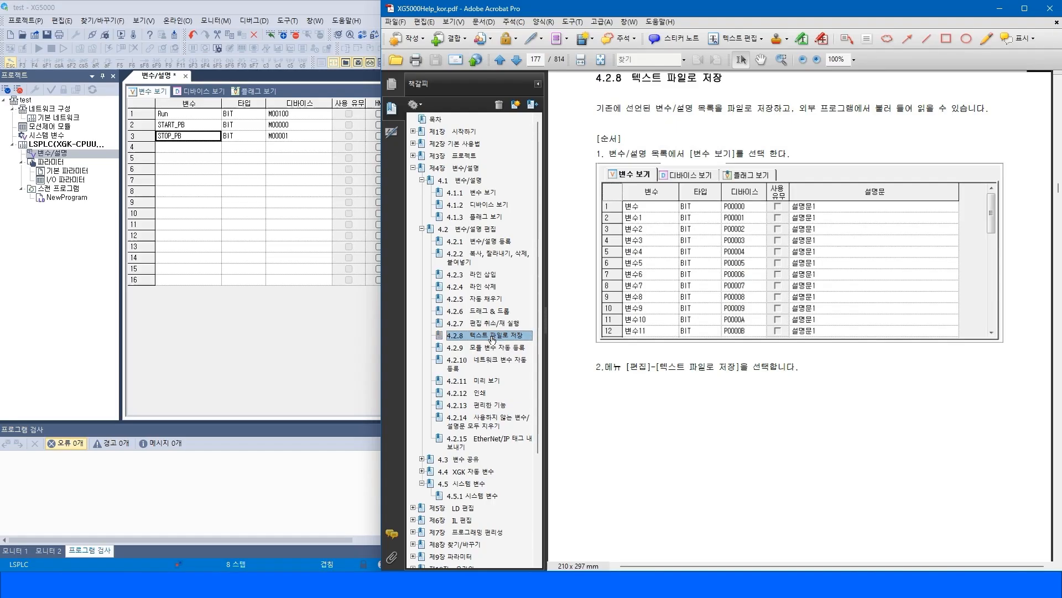
pyautogui.click(243, 213)
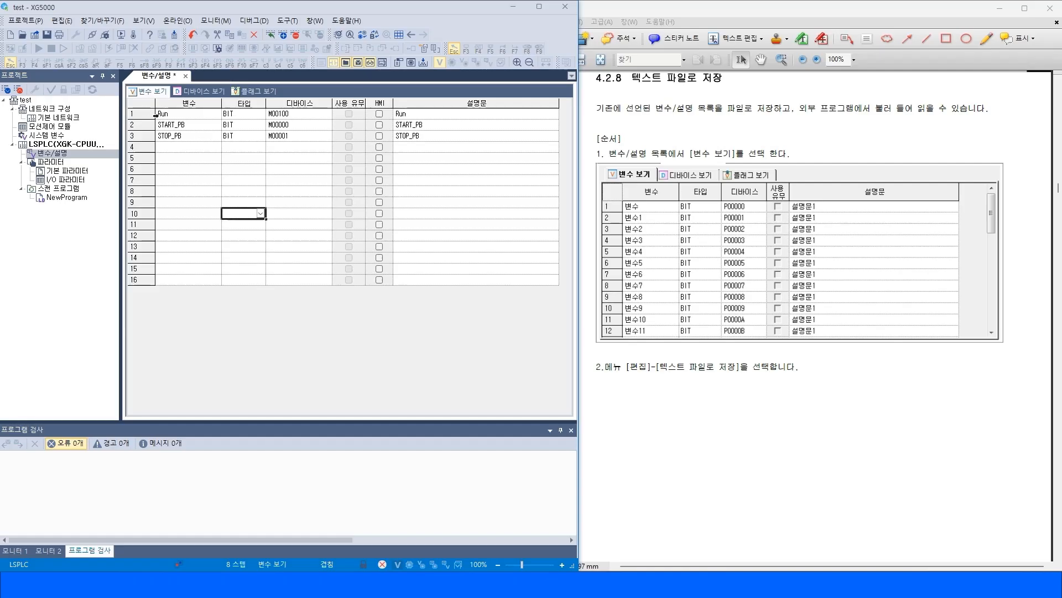
pyautogui.click(143, 115)
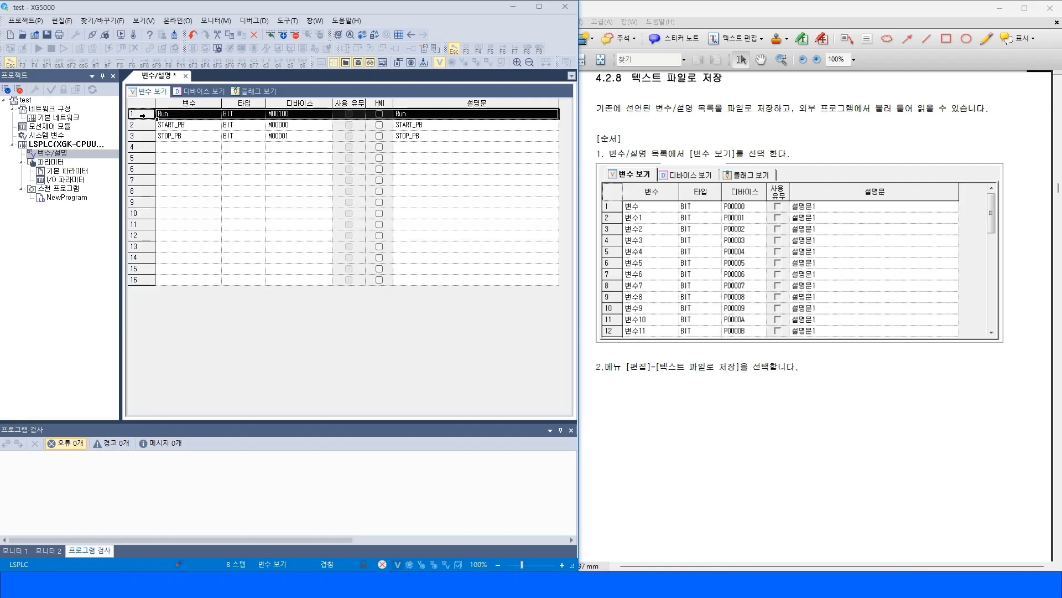
pyautogui.click(795, 355)
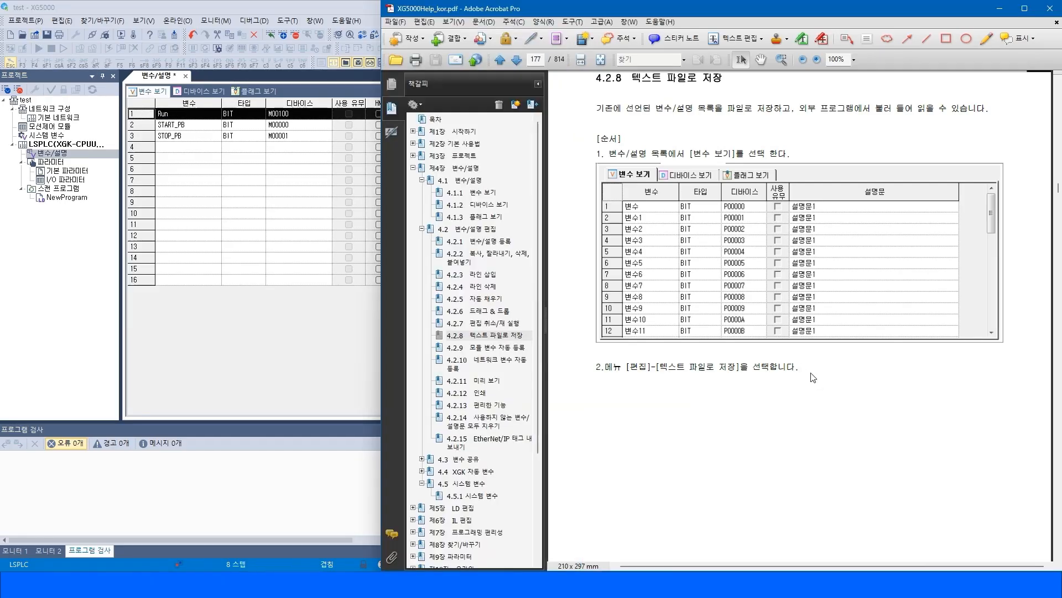
pyautogui.click(59, 23)
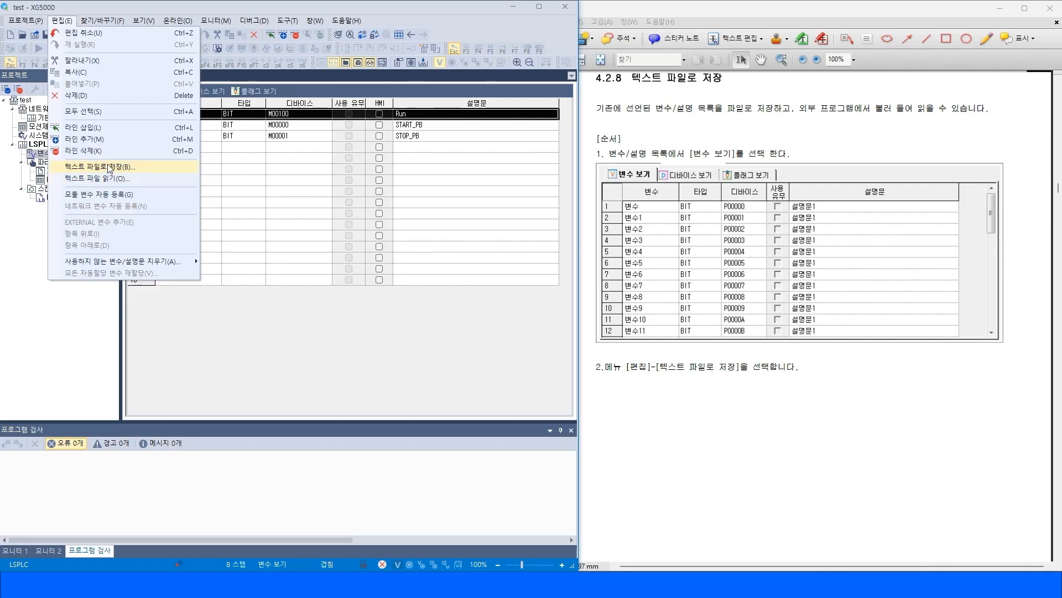
pyautogui.click(275, 182)
# Read the manual's text file save procedure showing the saved file opened in Excel and Notepad.
pyautogui.moveTo(168, 116); pyautogui.dragTo(219, 142)
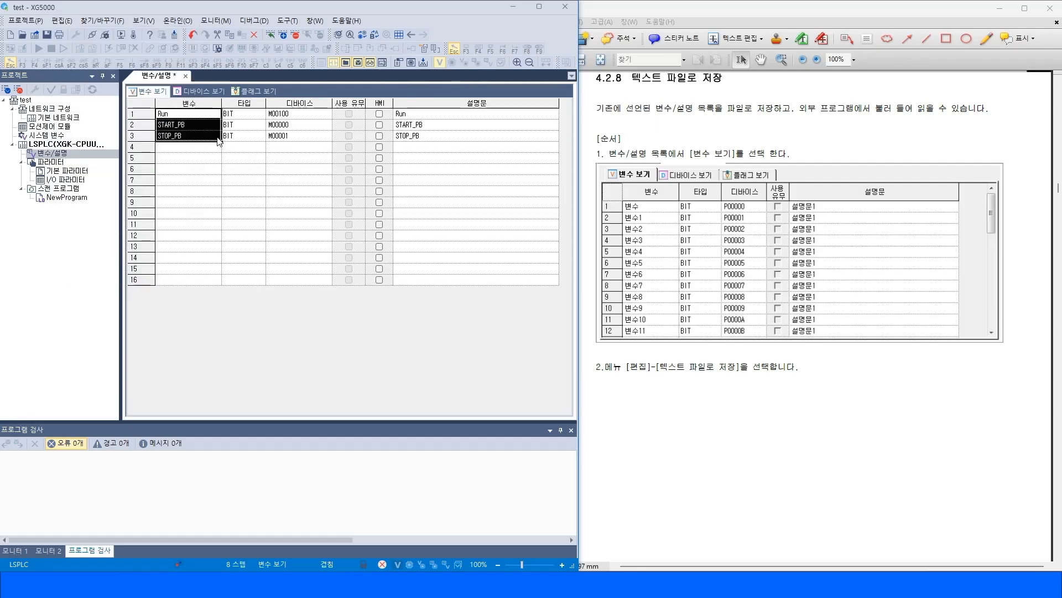
pyautogui.moveTo(278, 117); pyautogui.dragTo(235, 136)
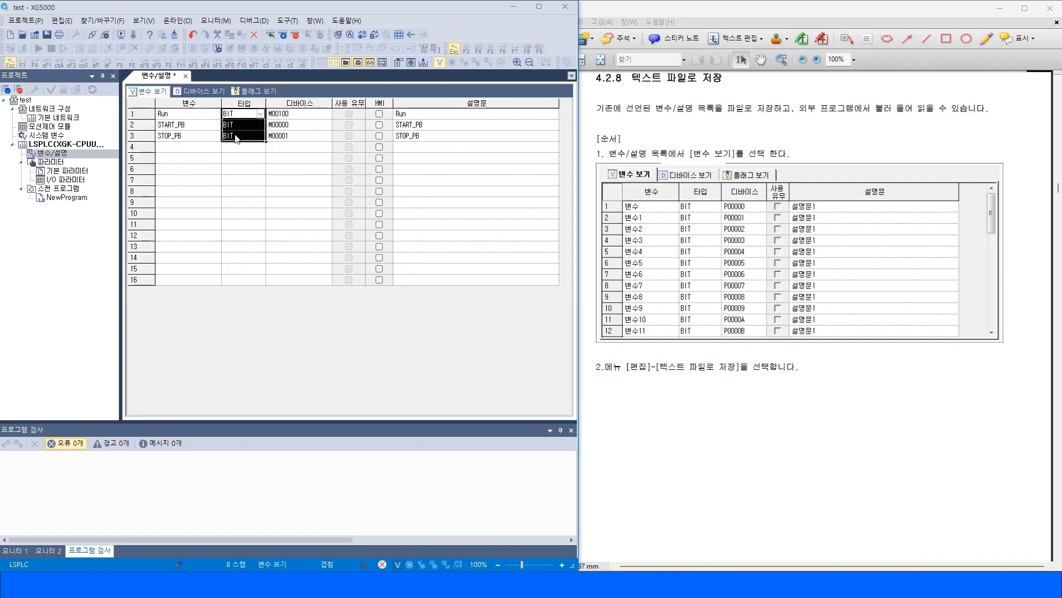
pyautogui.click(834, 409)
pyautogui.scroll(2, 1059, 154)
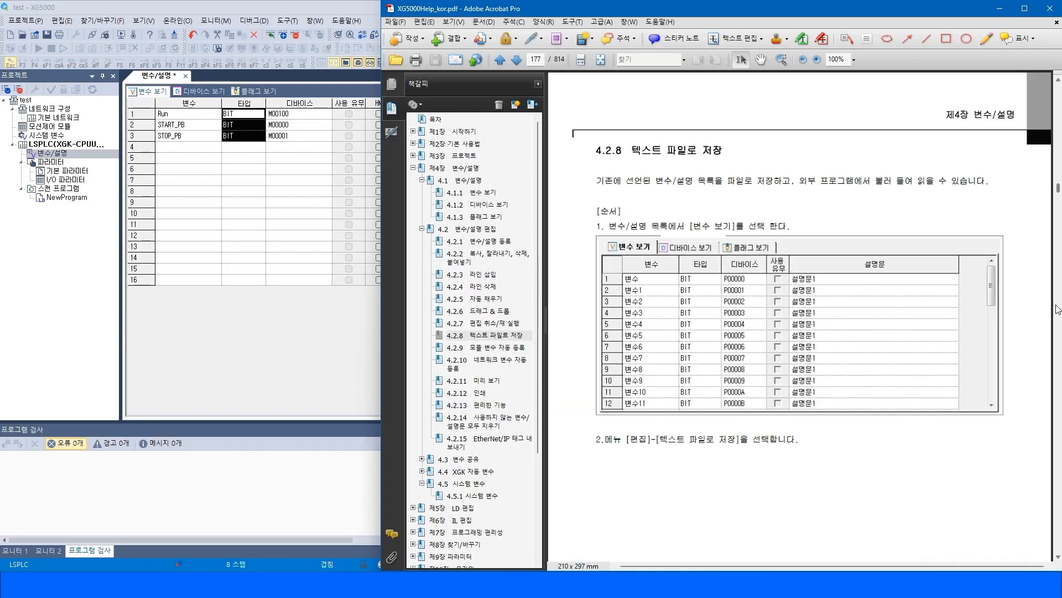
pyautogui.scroll(-5, 1058, 309)
pyautogui.scroll(-6, 1056, 323)
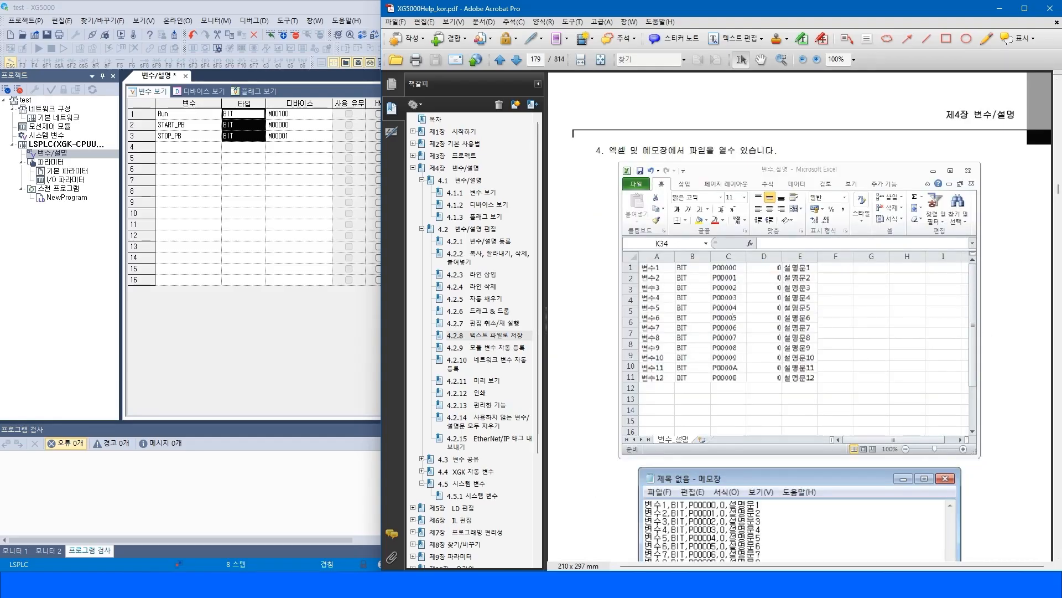
pyautogui.scroll(-2, 731, 315)
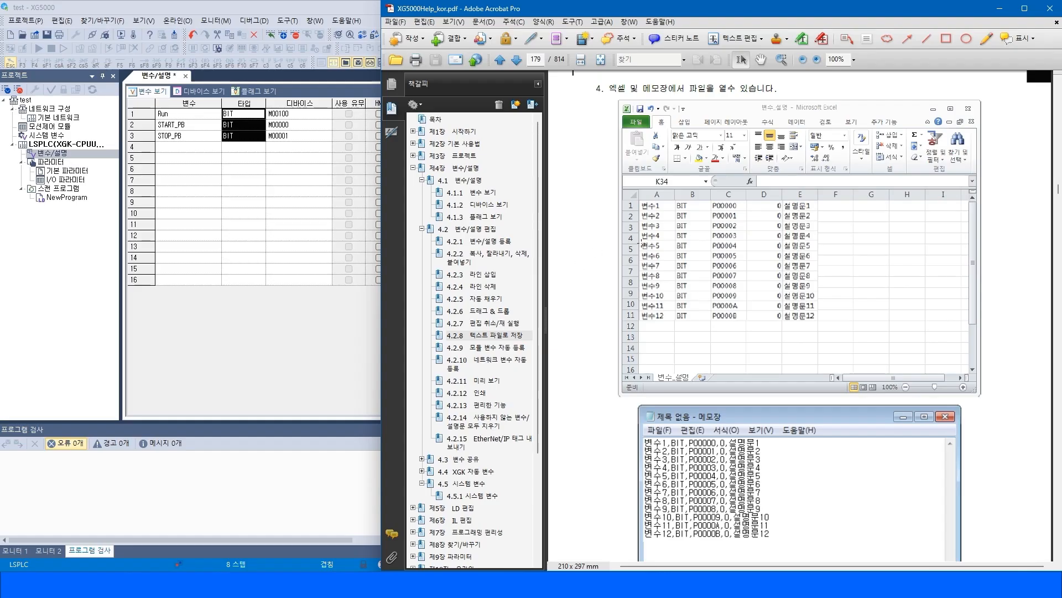
pyautogui.scroll(-1, 676, 390)
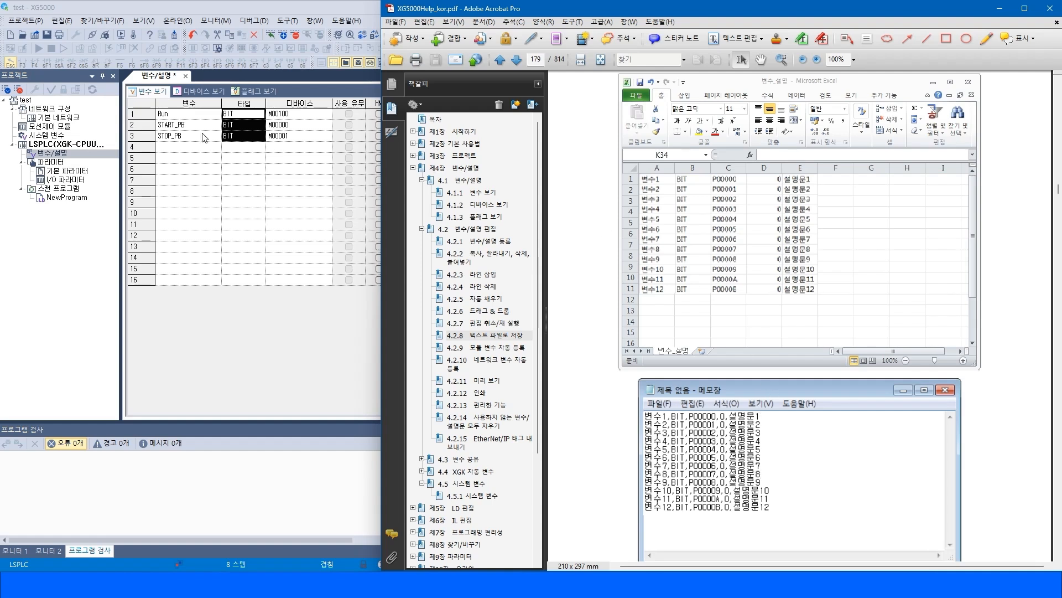
pyautogui.moveTo(168, 115); pyautogui.dragTo(291, 144)
pyautogui.click(166, 161)
pyautogui.moveTo(175, 125); pyautogui.dragTo(181, 138)
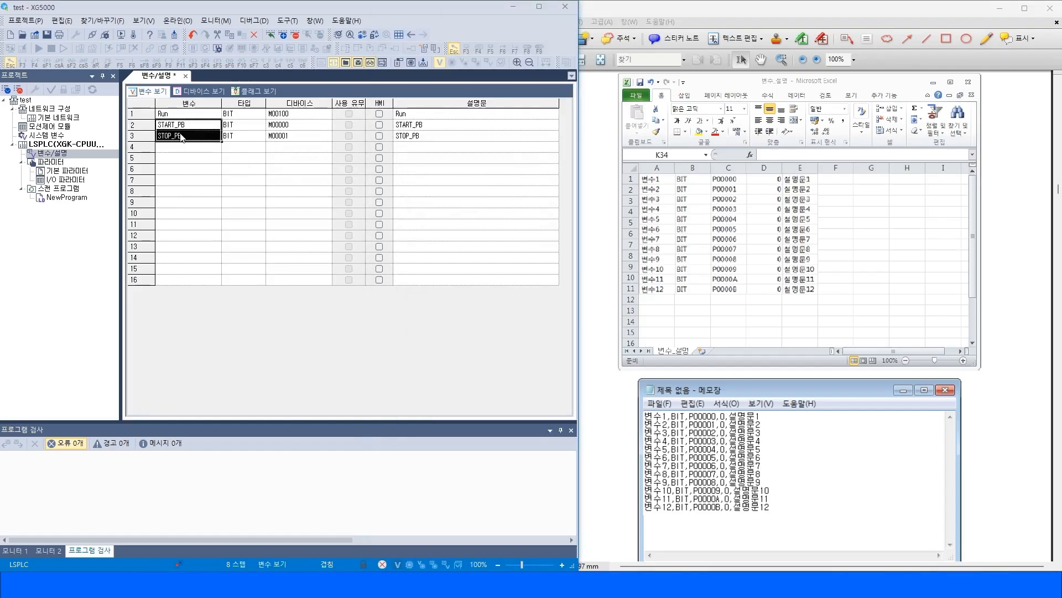
pyautogui.click(168, 116)
pyautogui.click(178, 128)
pyautogui.moveTo(170, 124); pyautogui.dragTo(178, 138)
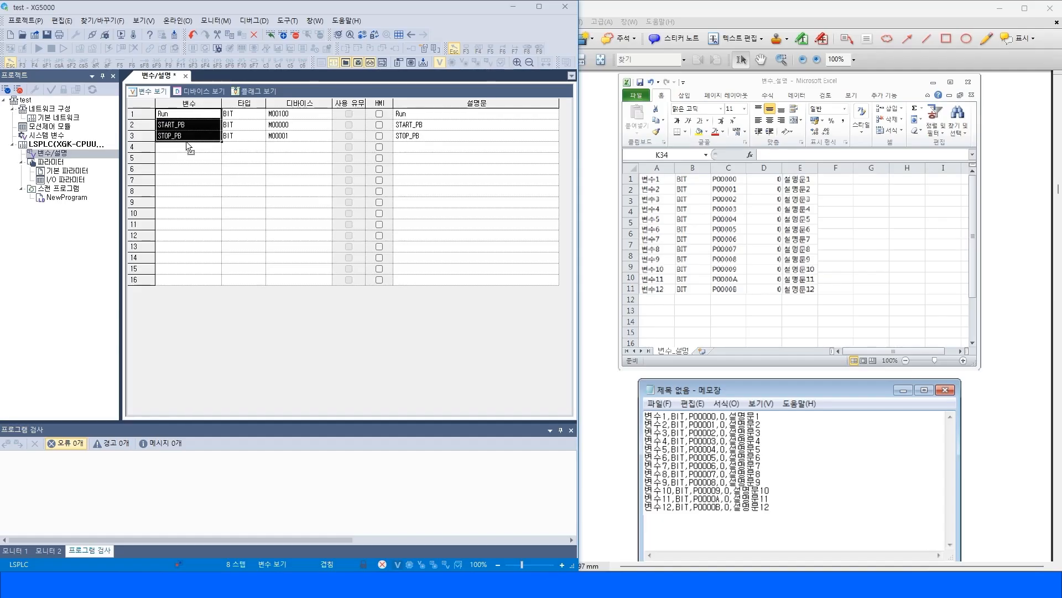
pyautogui.click(187, 151)
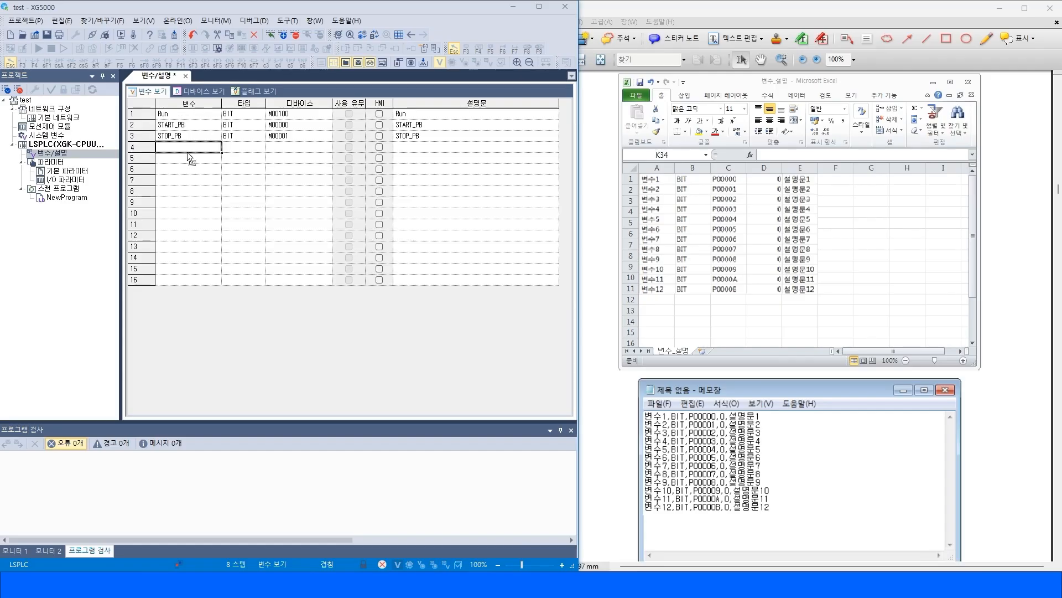
# Change the Run variable's device to M00010.
pyautogui.moveTo(181, 114); pyautogui.dragTo(445, 138)
pyautogui.click(283, 137)
pyautogui.click(285, 113)
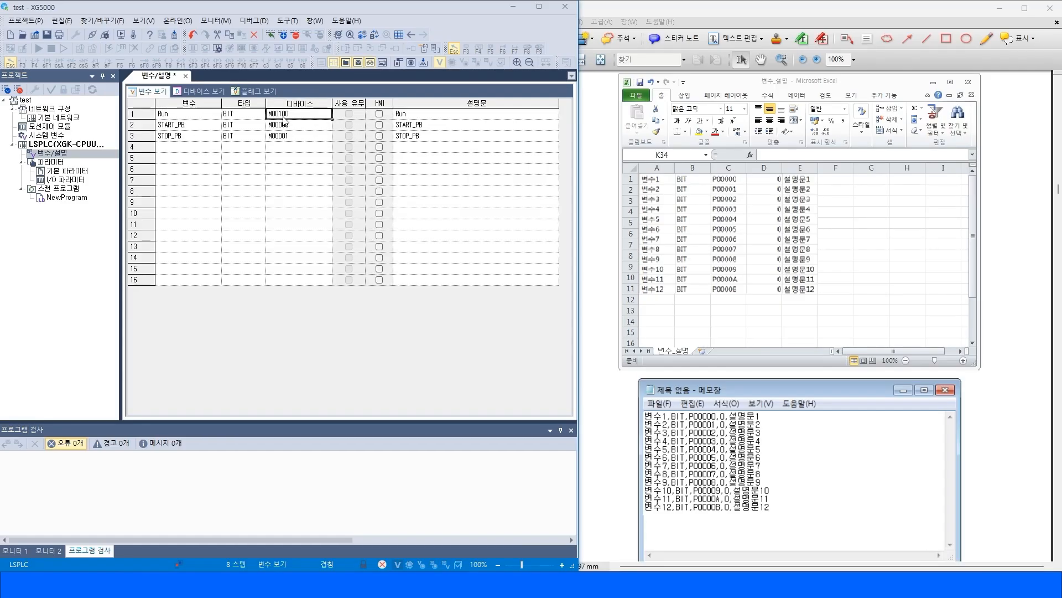
pyautogui.press('BackSpace')
pyautogui.press('BackSpace')
pyautogui.write('10')
pyautogui.press('Tab')
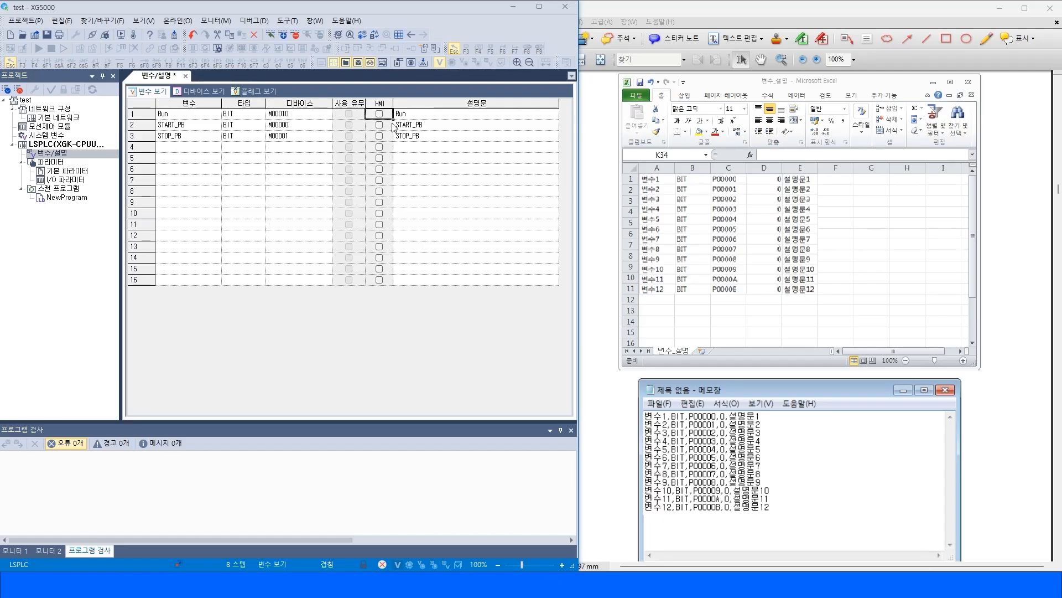
# Save the variable list as a text file and open it in Excel.
pyautogui.moveTo(178, 114); pyautogui.dragTo(402, 139)
pyautogui.click(230, 159)
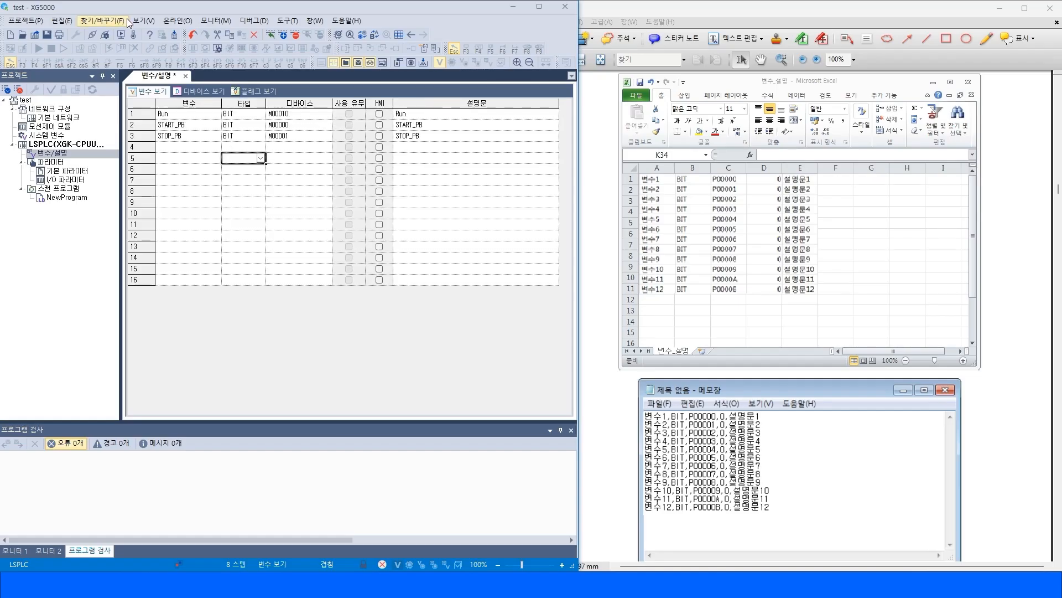
pyautogui.click(135, 21)
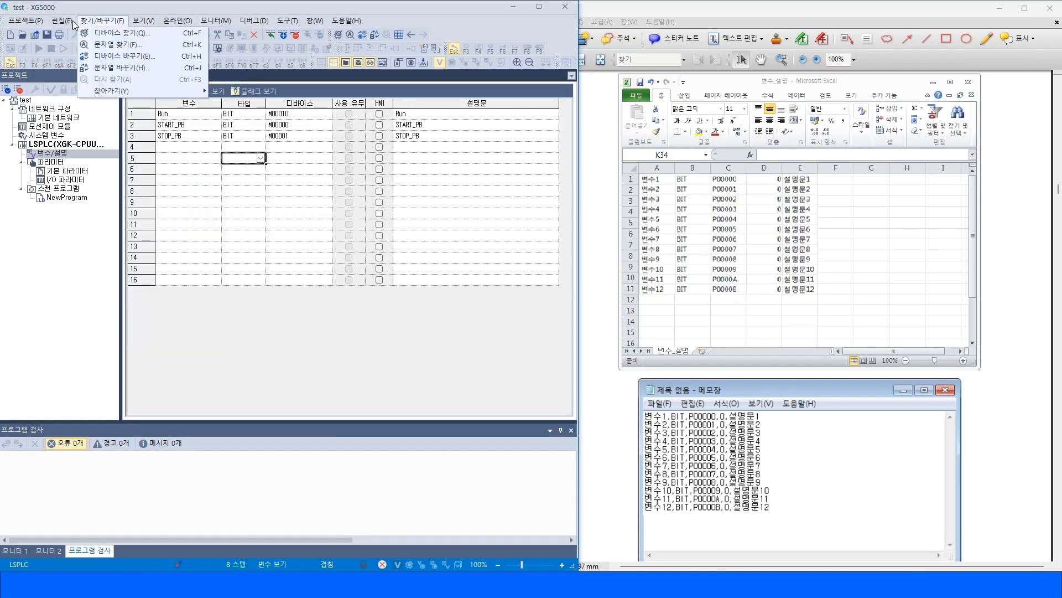
pyautogui.moveTo(61, 20)
pyautogui.click(103, 166)
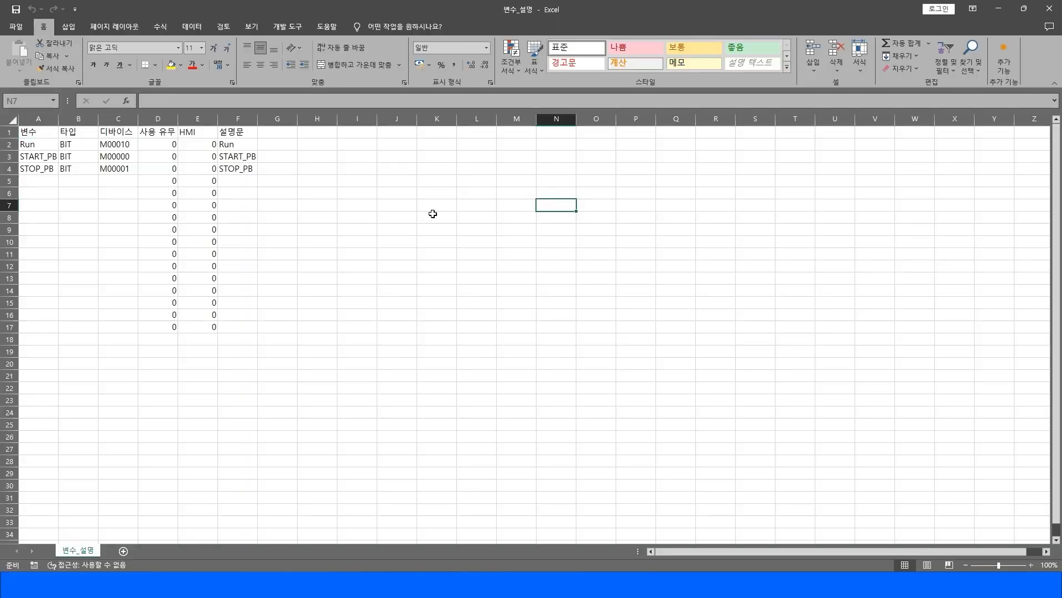
# Copy the Run, START_PB and STOP_PB names into cells A5 to A7 of the spreadsheet.
pyautogui.moveTo(39, 156); pyautogui.dragTo(226, 147)
pyautogui.click(265, 171)
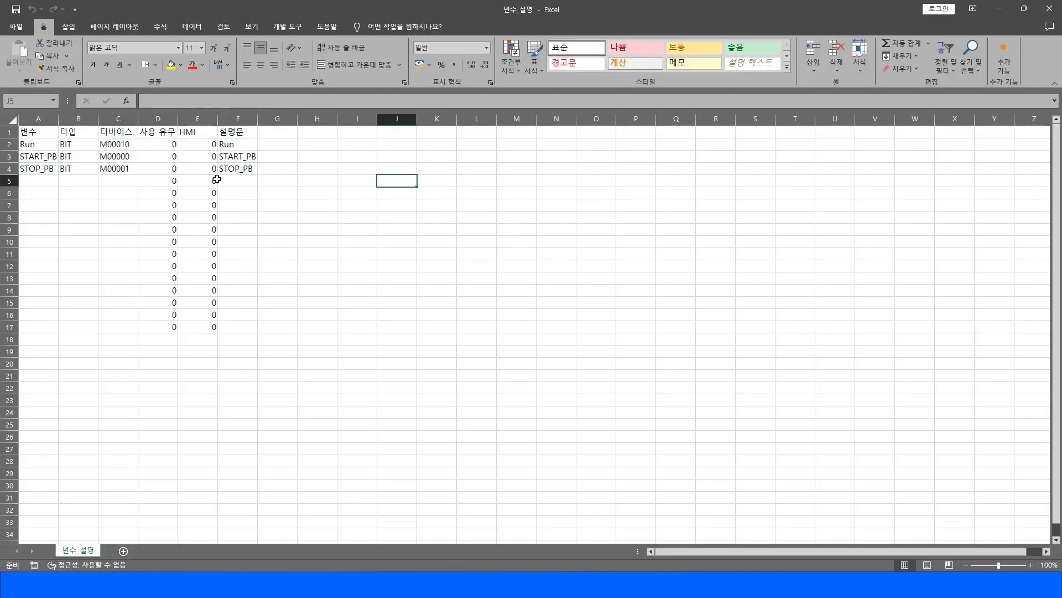
pyautogui.click(35, 147)
pyautogui.moveTo(34, 147); pyautogui.dragTo(40, 171)
pyautogui.hotkey('ctrl', 'c')
pyautogui.click(40, 178)
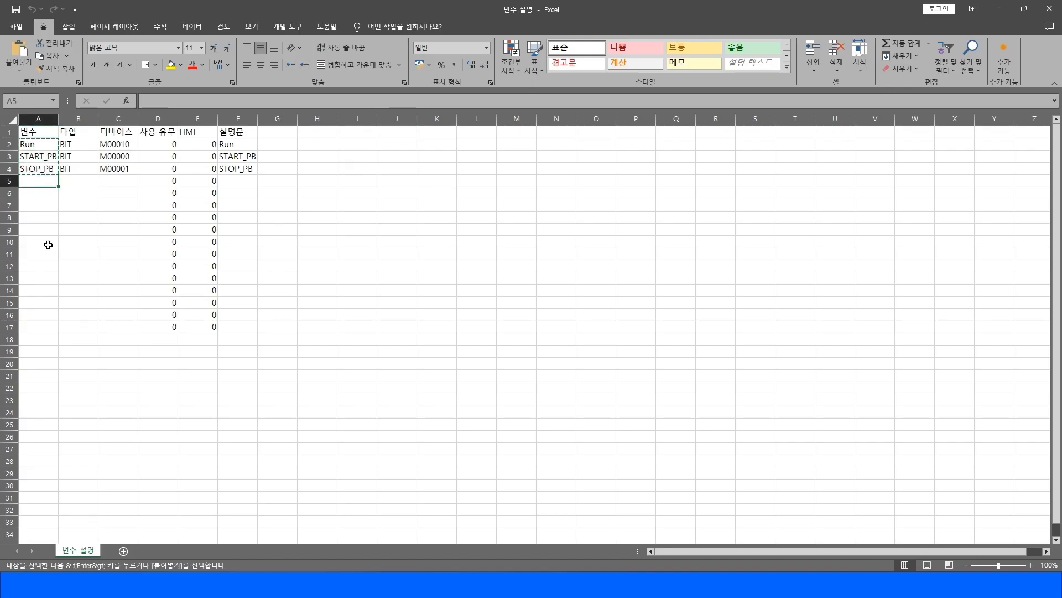
pyautogui.hotkey('ctrl', 'v')
pyautogui.click(32, 185)
pyautogui.press('Right')
pyautogui.press('Left')
pyautogui.press('Escape')
# Rename the copies M1_Run, M1_START_PB and M1_STOP_PB, then auto-fill the series down to row 19.
pyautogui.press('F2')
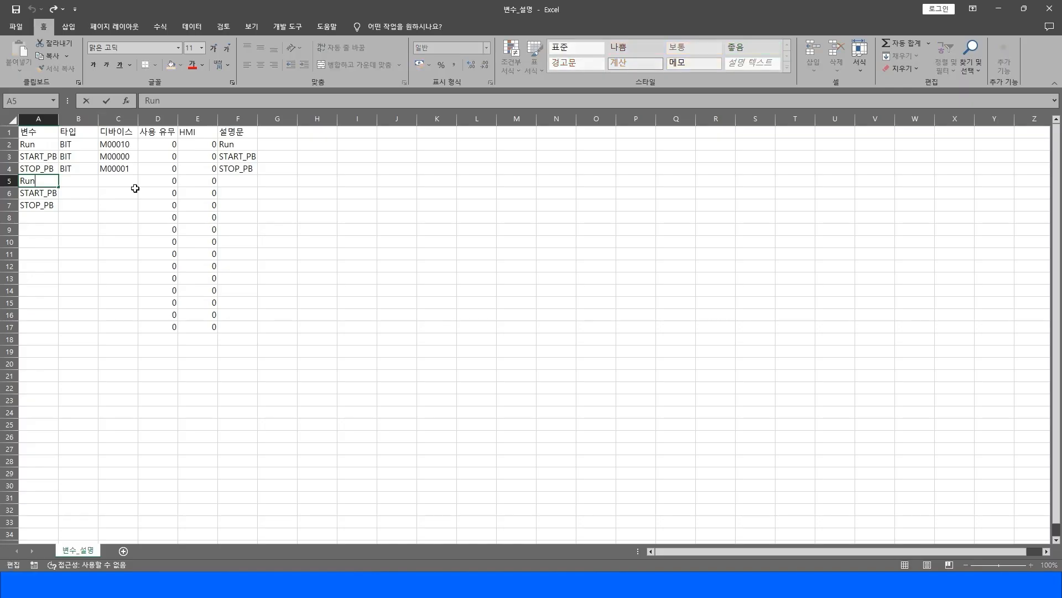
pyautogui.press('F2')
pyautogui.press('Home')
pyautogui.write('mot')
pyautogui.write('or')
pyautogui.write('1_')
pyautogui.press('BackSpace')
pyautogui.press('BackSpace')
pyautogui.press('BackSpace')
pyautogui.press('BackSpace')
pyautogui.press('BackSpace')
pyautogui.write('M')
pyautogui.press('Return')
pyautogui.write('M1_')
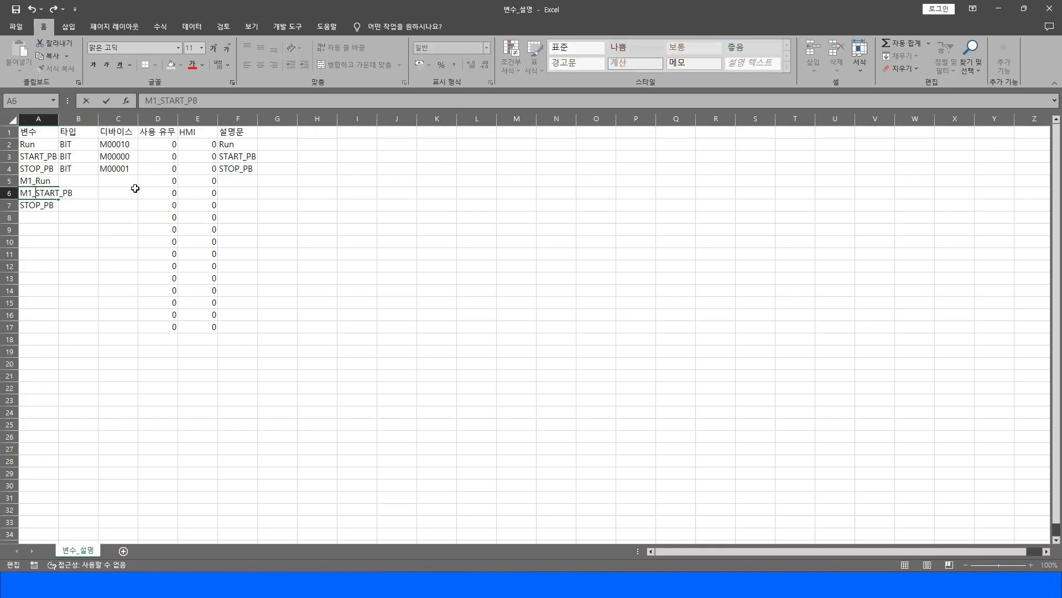
pyautogui.press('Return')
pyautogui.write('?M1')
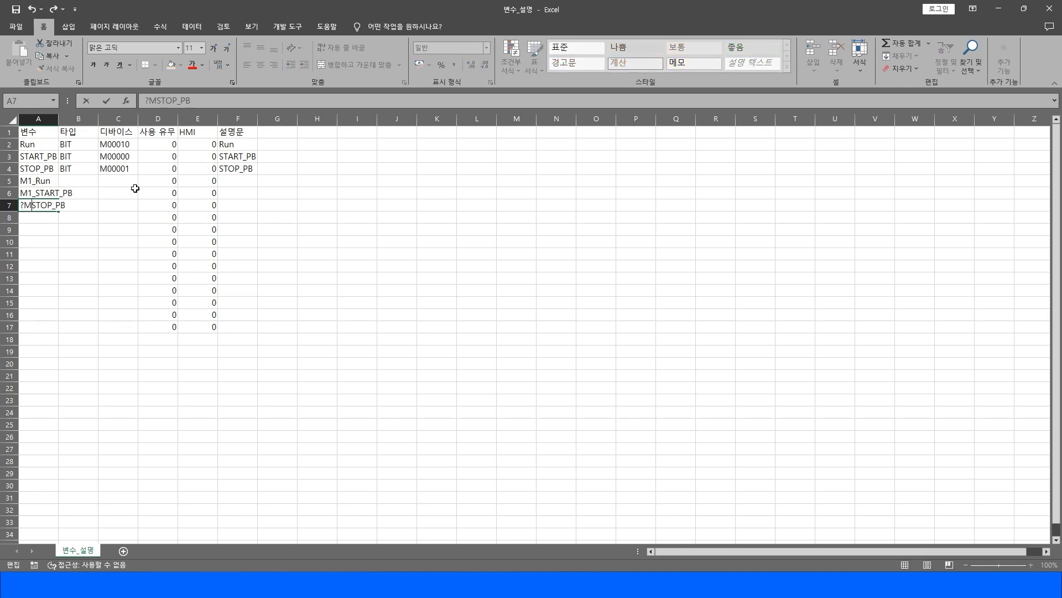
pyautogui.press('BackSpace')
pyautogui.press('BackSpace')
pyautogui.press('BackSpace')
pyautogui.write('M1_')
pyautogui.press('Return')
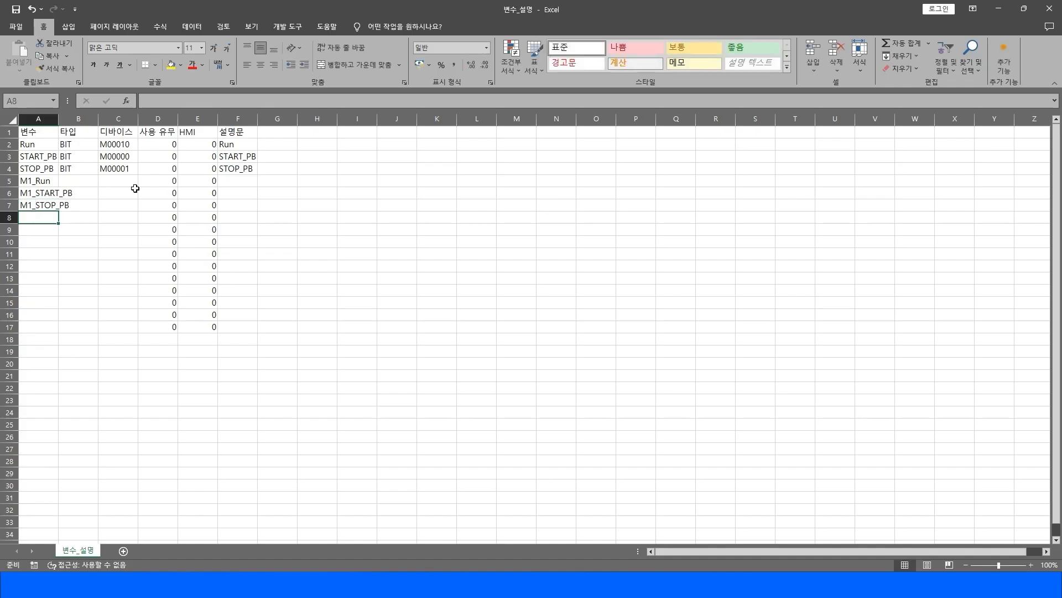
pyautogui.moveTo(47, 181); pyautogui.dragTo(60, 357)
pyautogui.click(347, 390)
# Copy the M00010 device into cell C5 and set it to M00110.
pyautogui.click(108, 180)
pyautogui.click(116, 149)
pyautogui.hotkey('ctrl', 'c')
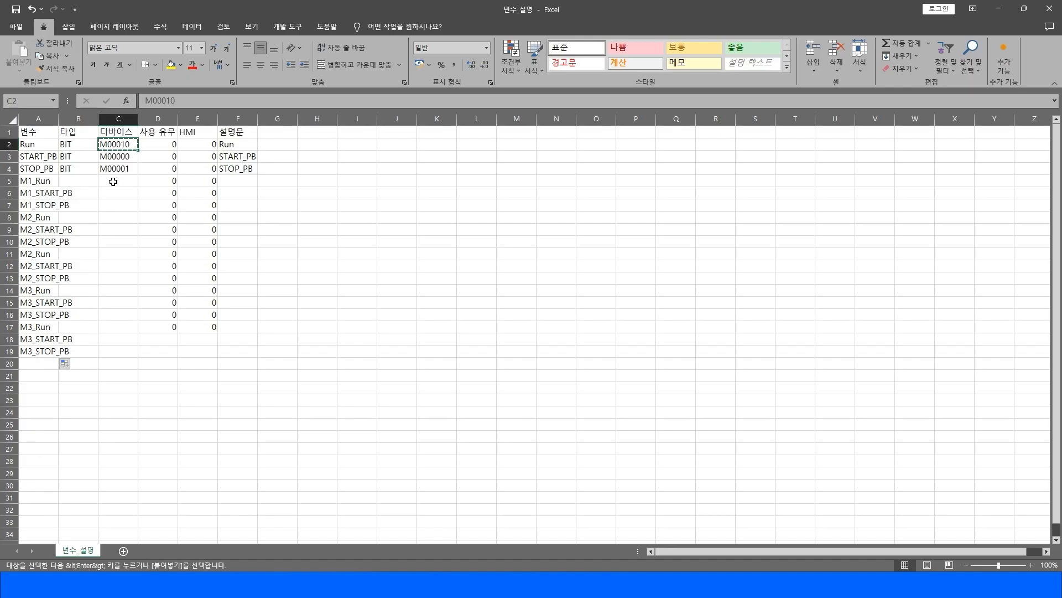
pyautogui.click(109, 179)
pyautogui.hotkey('ctrl', 'v')
pyautogui.doubleClick(109, 179)
pyautogui.press('Delete')
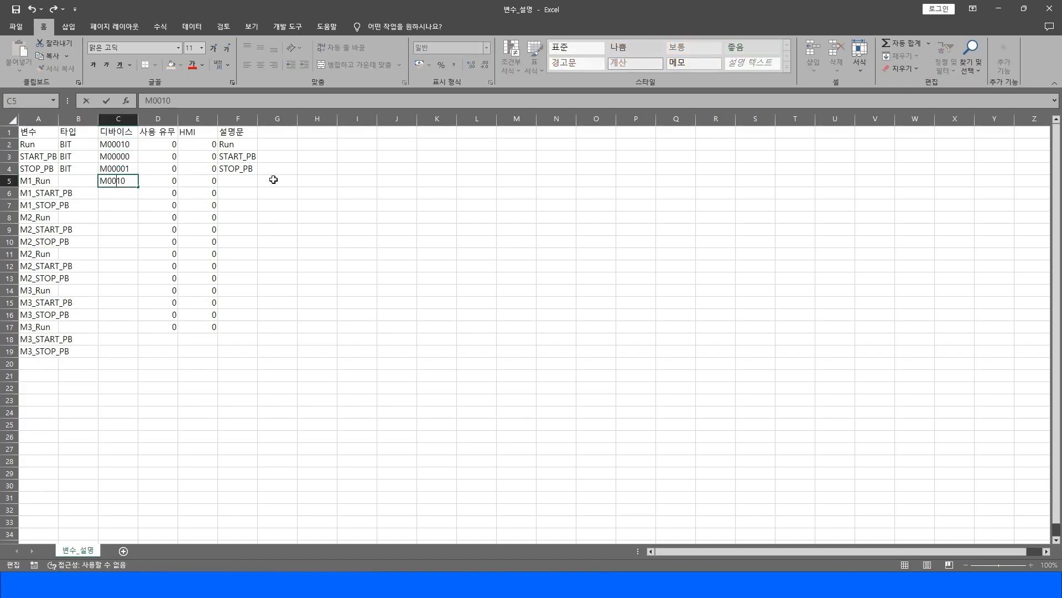
pyautogui.write('1')
pyautogui.press('Return')
# Copy the C5 device into C6 and set it to M00100.
pyautogui.press('Up')
pyautogui.hotkey('ctrl', 'c')
pyautogui.press('Down')
pyautogui.hotkey('ctrl', 'v')
pyautogui.press('F2')
pyautogui.press('Left')
pyautogui.press('BackSpace')
pyautogui.press('BackSpace')
pyautogui.write('00')
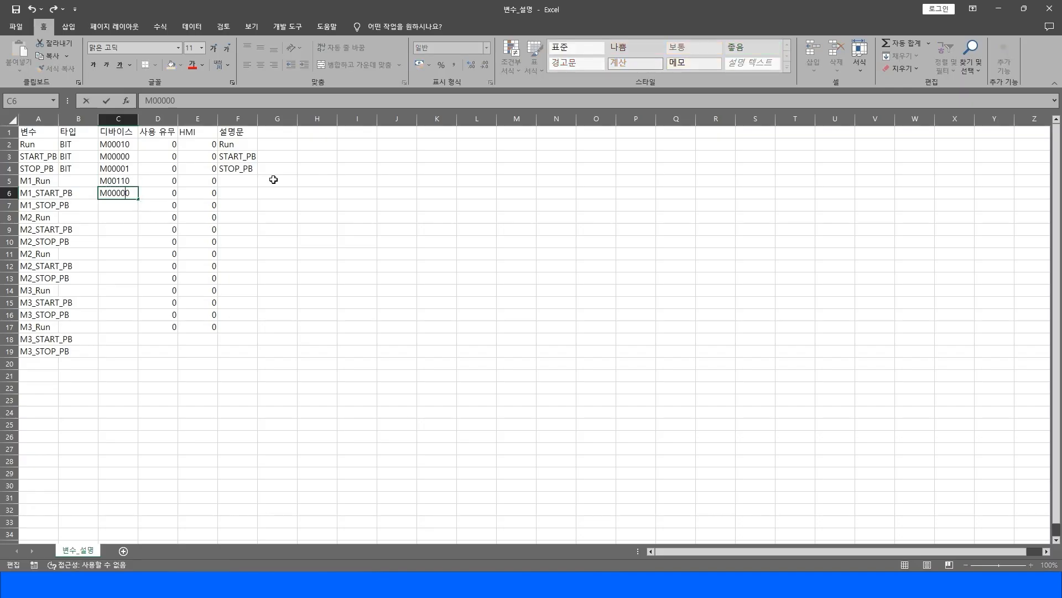
pyautogui.press('BackSpace')
pyautogui.write('1')
pyautogui.press('Return')
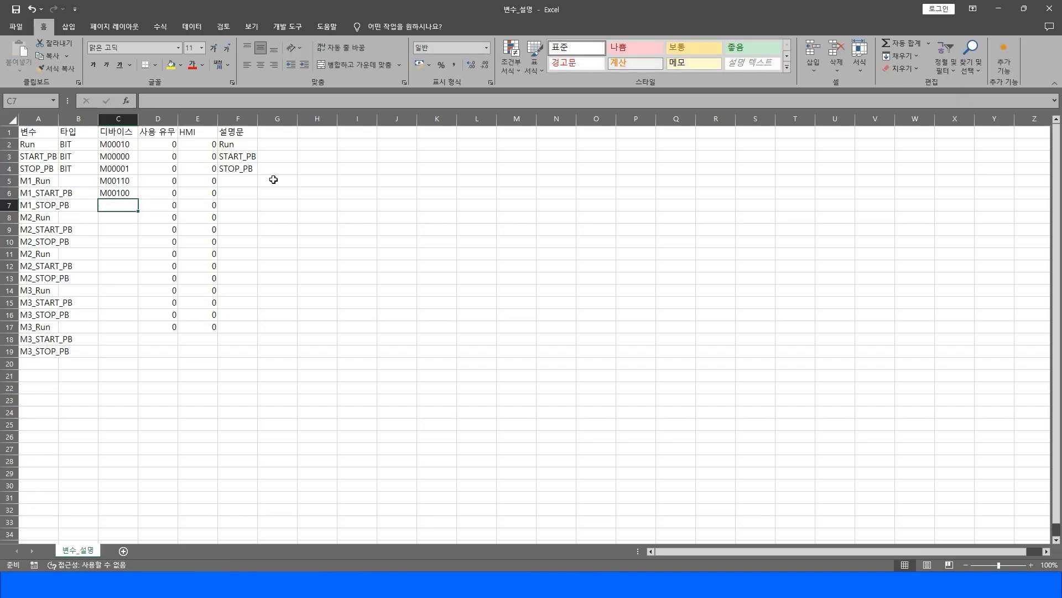
# Fill cell C7 down from C6 and set its device to M00101.
pyautogui.hotkey('ctrl', 'd')
pyautogui.press('F2')
pyautogui.press('BackSpace')
pyautogui.write('10')
pyautogui.press('Return')
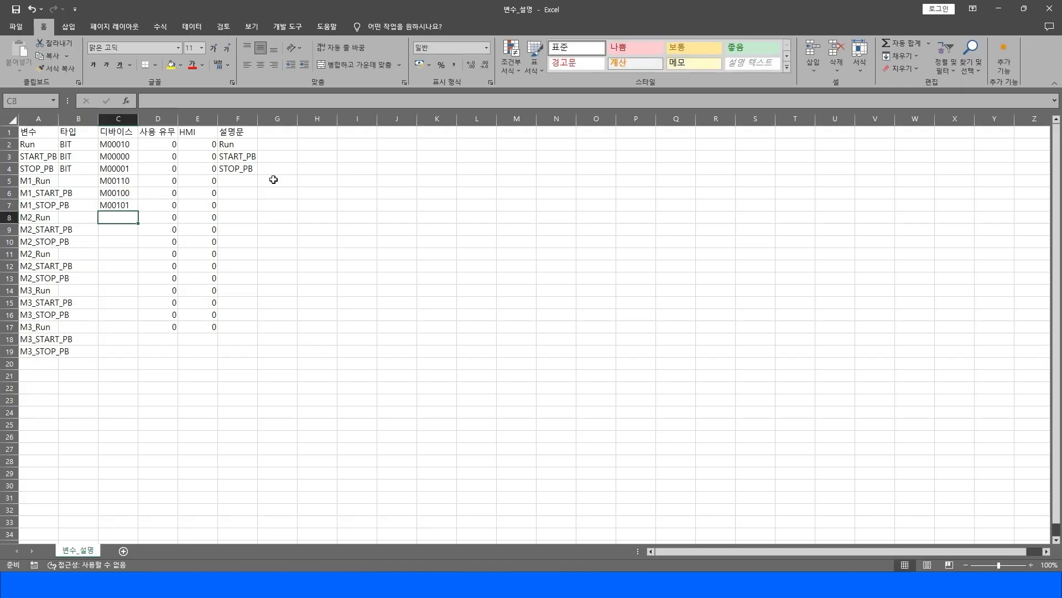
# Copy the M1 devices into C8:C10 and replace m001 with M002 in the pasted cells.
pyautogui.moveTo(125, 180); pyautogui.dragTo(127, 206)
pyautogui.hotkey('ctrl', 'c')
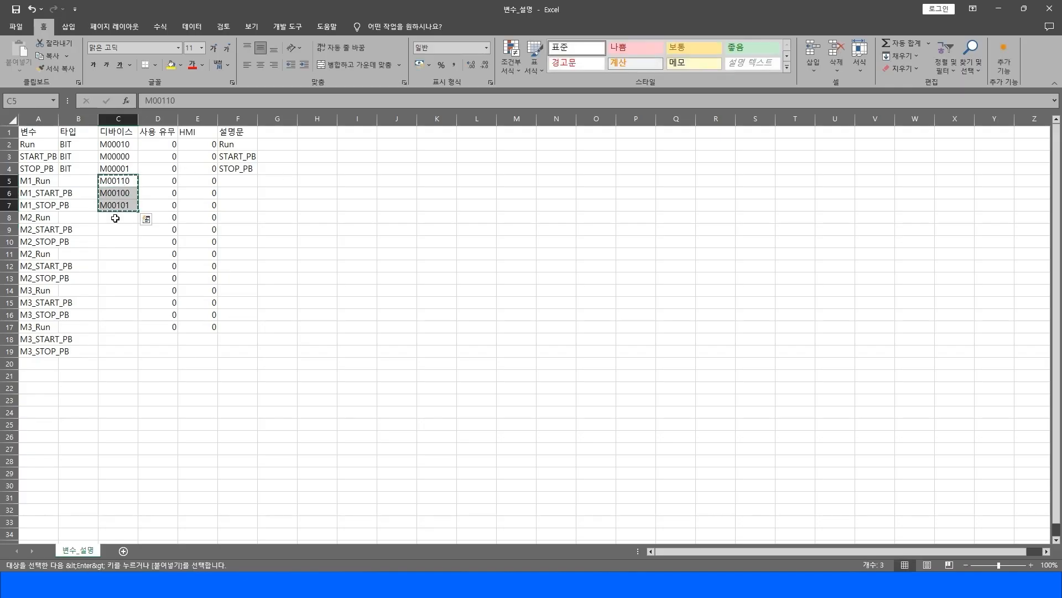
pyautogui.click(133, 217)
pyautogui.hotkey('ctrl', 'v')
pyautogui.click(218, 189)
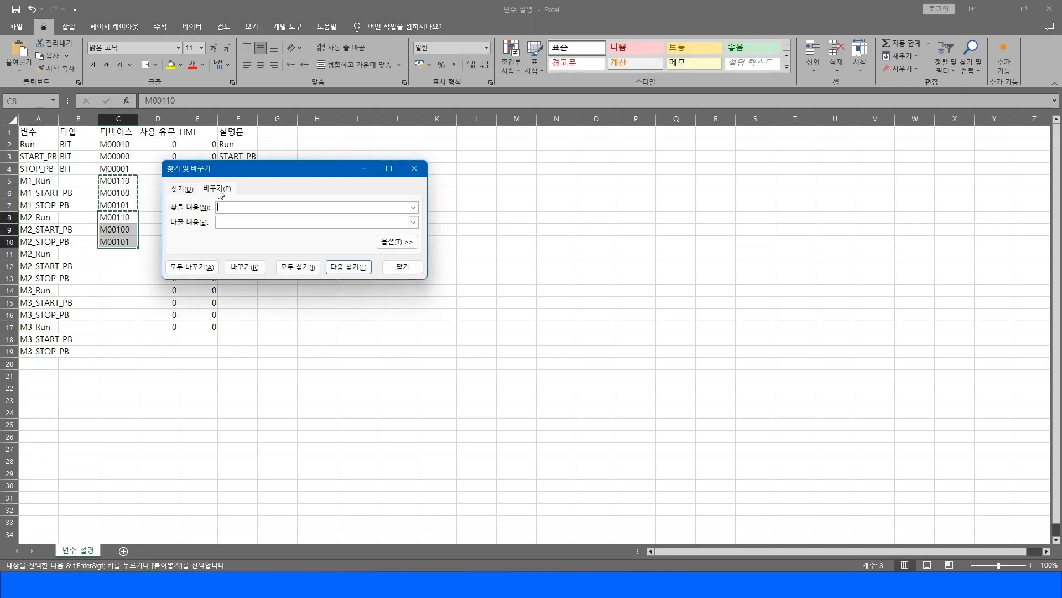
pyautogui.moveTo(240, 175); pyautogui.dragTo(344, 171)
pyautogui.click(337, 204)
pyautogui.write('m')
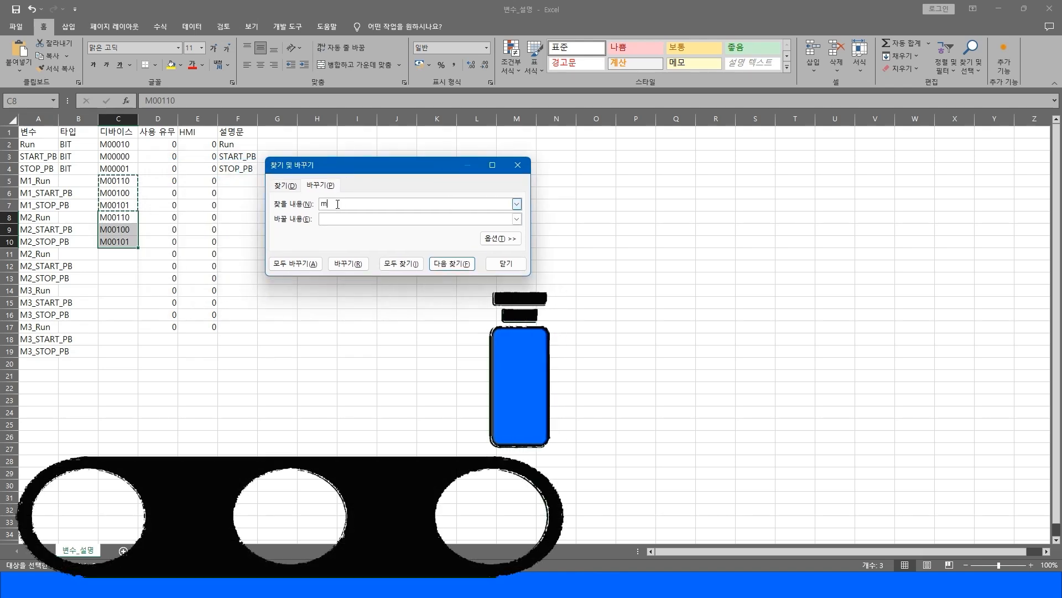
pyautogui.write('001')
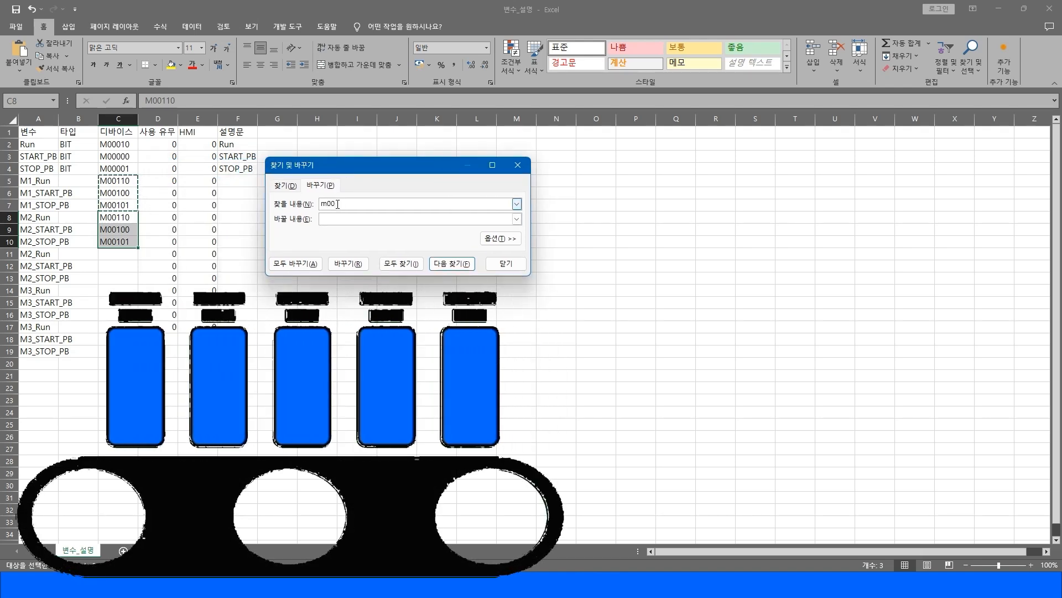
pyautogui.press('Tab')
pyautogui.write('M')
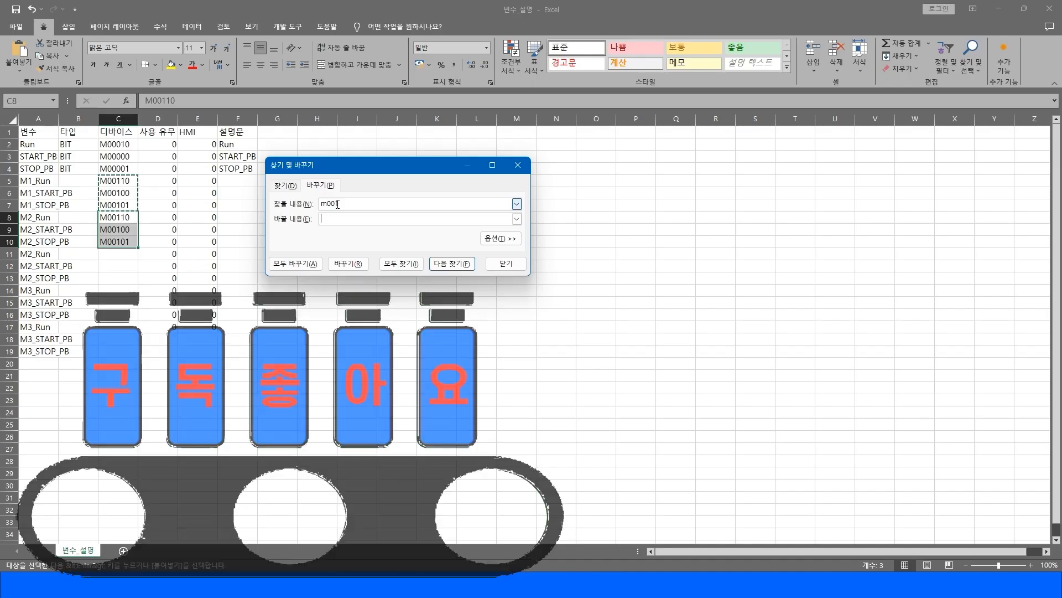
pyautogui.write('002')
pyautogui.hotkey('alt', 'a')
pyautogui.press('Return')
pyautogui.press('Escape')
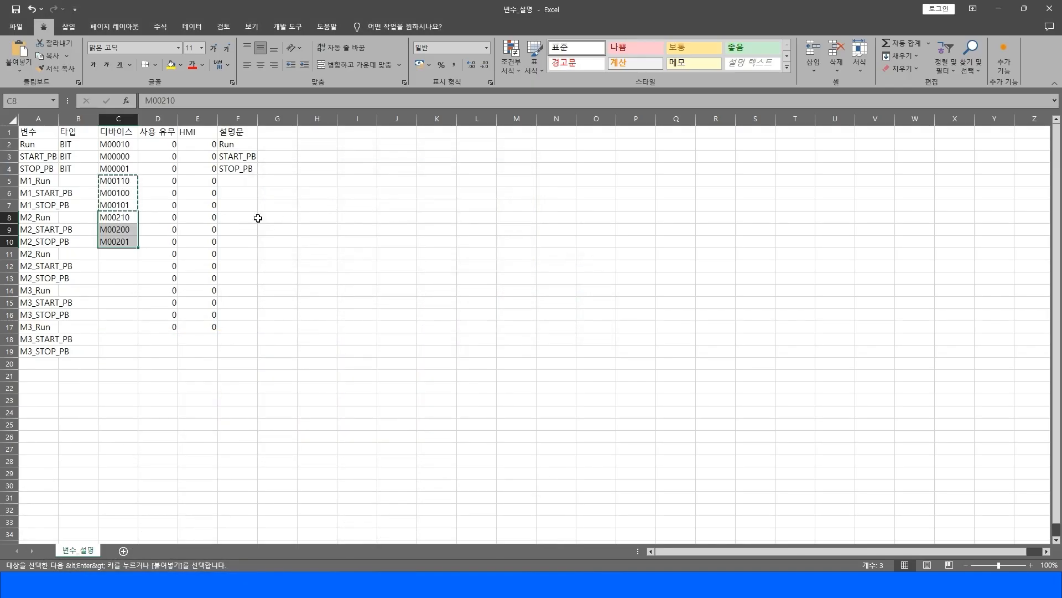
# Copy the M2 devices into C11:C13 and renumber them M00310, M00300 and M00301.
pyautogui.moveTo(115, 182); pyautogui.dragTo(125, 241)
pyautogui.press('Escape')
pyautogui.click(123, 216)
pyautogui.hotkey('ctrl', 'c')
pyautogui.click(118, 254)
pyautogui.hotkey('ctrl', 'v')
pyautogui.doubleClick(121, 254)
pyautogui.press('BackSpace')
pyautogui.write('3')
pyautogui.press('Return')
pyautogui.press('F2')
pyautogui.press('Left')
pyautogui.press('Left')
pyautogui.press('BackSpace')
pyautogui.write('3')
pyautogui.press('Return')
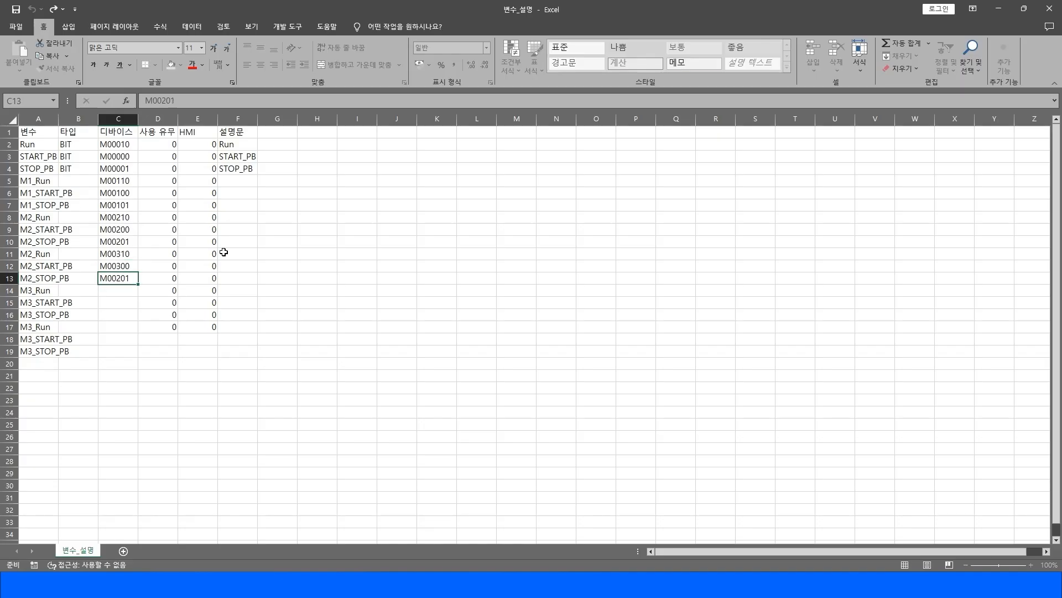
pyautogui.press('F2')
pyautogui.press('Left')
pyautogui.press('Left')
pyautogui.press('BackSpace')
pyautogui.write('3')
pyautogui.press('Return')
# Copy the C11:C13 devices into C14:C16 and renumber them M00410, M00400 and M00401.
pyautogui.press('Up')
pyautogui.hotkey('shift', 'Up')
pyautogui.hotkey('shift', 'Up')
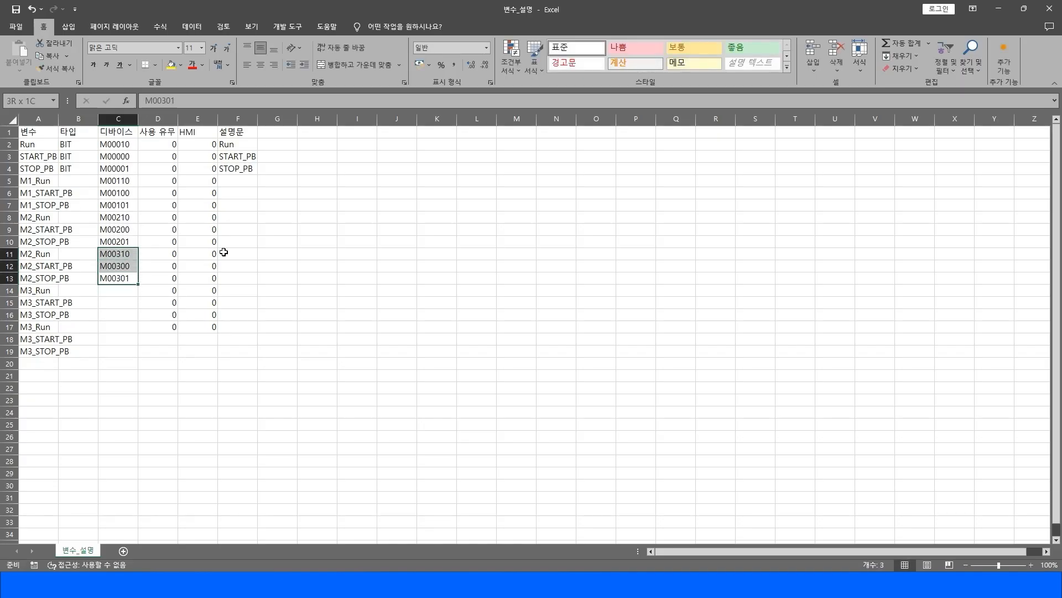
pyautogui.hotkey('ctrl', 'c')
pyautogui.press('Down')
pyautogui.hotkey('ctrl', 'v')
pyautogui.press('Escape')
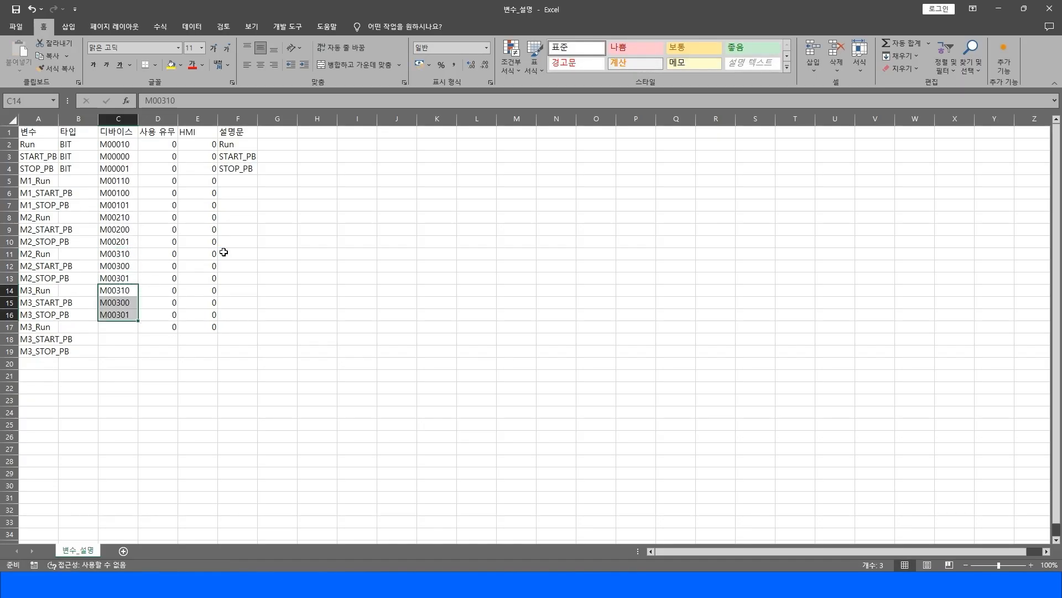
pyautogui.hotkey('shift', 'Up')
pyautogui.hotkey('shift', 'Up')
pyautogui.press('F2')
pyautogui.press('Left')
pyautogui.press('Return')
pyautogui.press('F2')
pyautogui.press('Left')
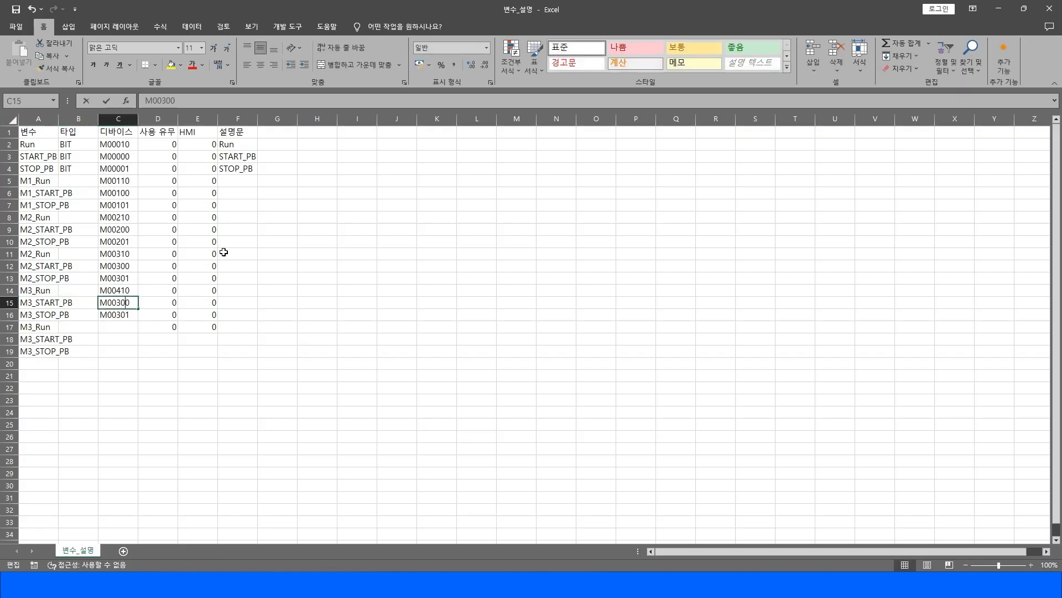
pyautogui.press('BackSpace')
pyautogui.write('4')
pyautogui.press('Return')
pyautogui.press('F2')
pyautogui.press('Left')
pyautogui.press('Left')
pyautogui.press('BackSpace')
pyautogui.write('4')
pyautogui.press('Return')
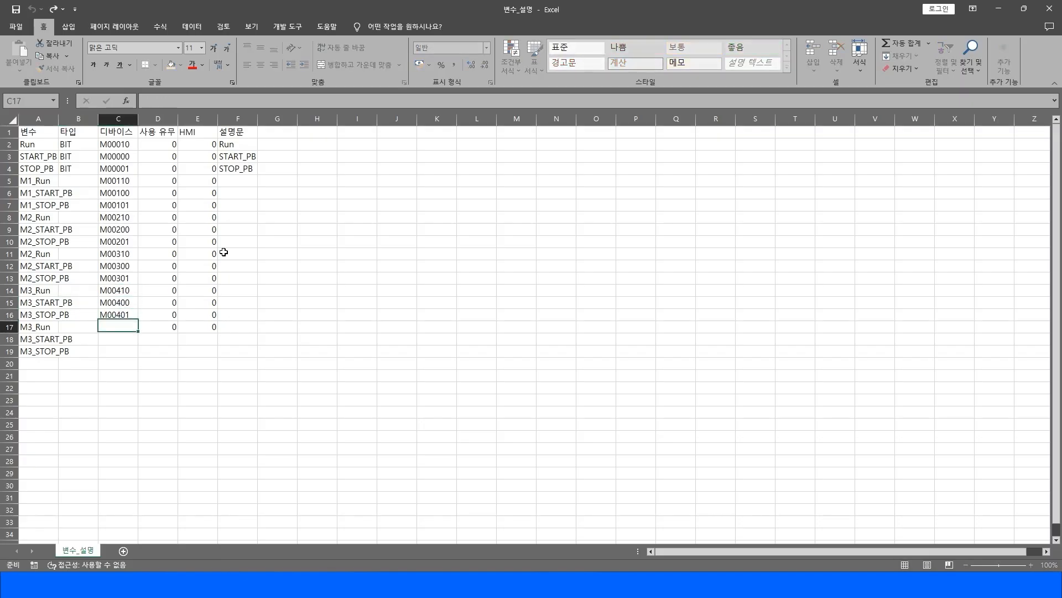
# Copy the C14:C16 devices into cells C17 to C19.
pyautogui.press('Up')
pyautogui.press('Down')
pyautogui.press('Up')
pyautogui.hotkey('shift', 'Up')
pyautogui.hotkey('shift', 'Up')
pyautogui.hotkey('ctrl', 'c')
pyautogui.press('Down')
pyautogui.press('Down')
pyautogui.press('Up')
pyautogui.hotkey('ctrl', 'v')
pyautogui.press('F2')
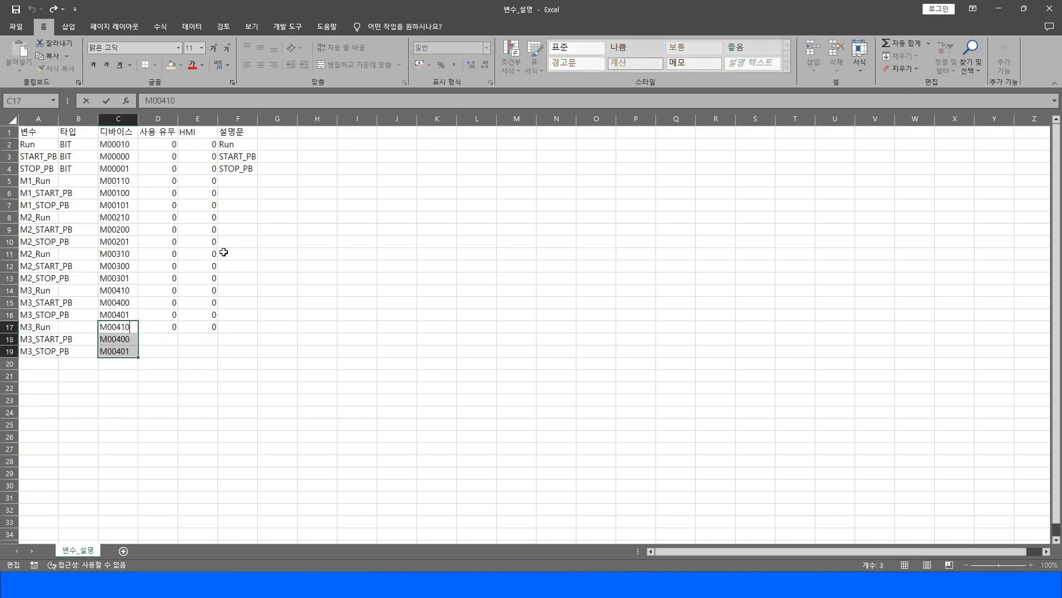
pyautogui.press('Escape')
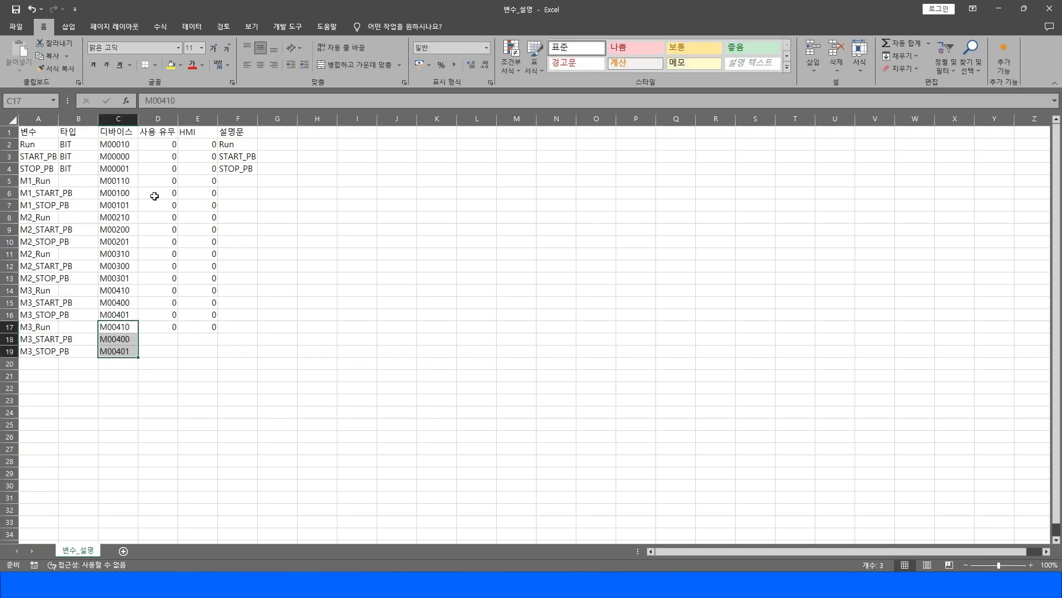
# Auto-fill the M2 variable names in A8:A10 down to row 19, continuing the series through M5.
pyautogui.moveTo(31, 216); pyautogui.dragTo(40, 239)
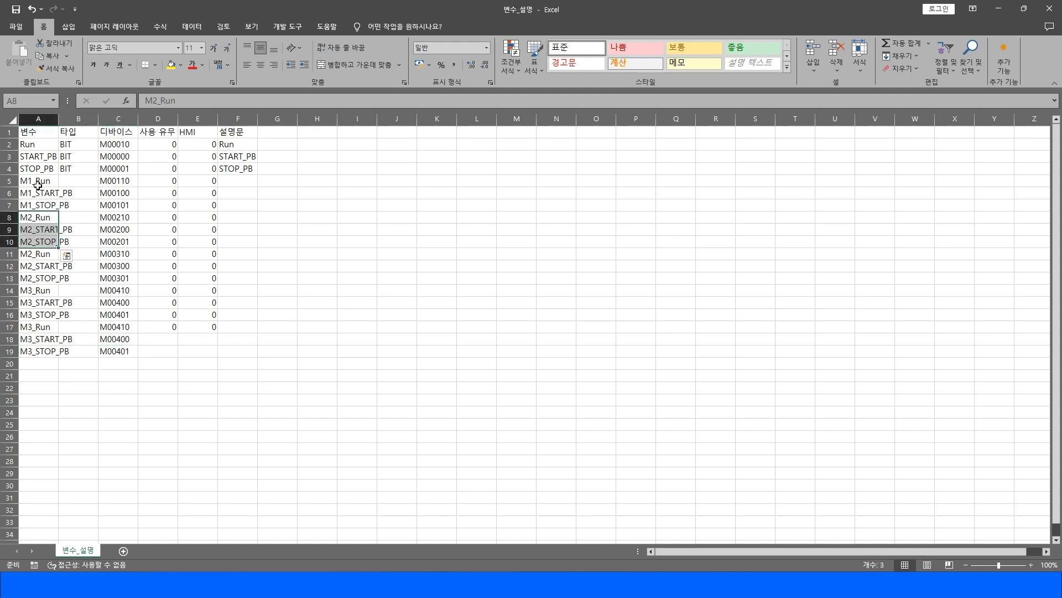
pyautogui.moveTo(59, 249); pyautogui.dragTo(57, 354)
pyautogui.click(332, 366)
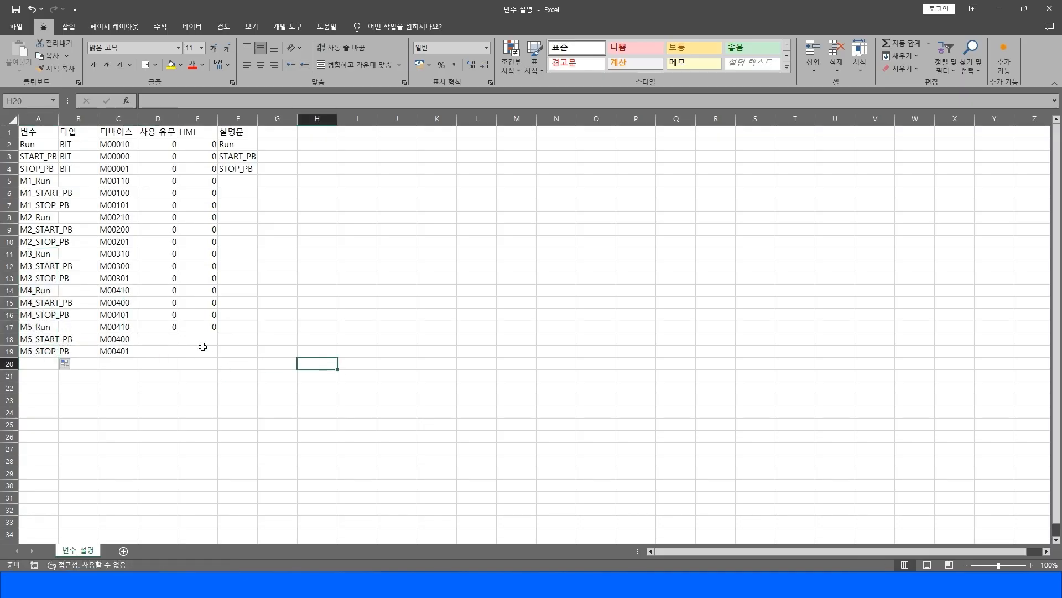
# Copy the zero values of columns D and E into rows 18 and 19.
pyautogui.moveTo(173, 181); pyautogui.dragTo(210, 194)
pyautogui.hotkey('ctrl', 'c')
pyautogui.moveTo(161, 337); pyautogui.dragTo(190, 348)
pyautogui.hotkey('ctrl', 'v')
pyautogui.click(319, 330)
pyautogui.click(124, 331)
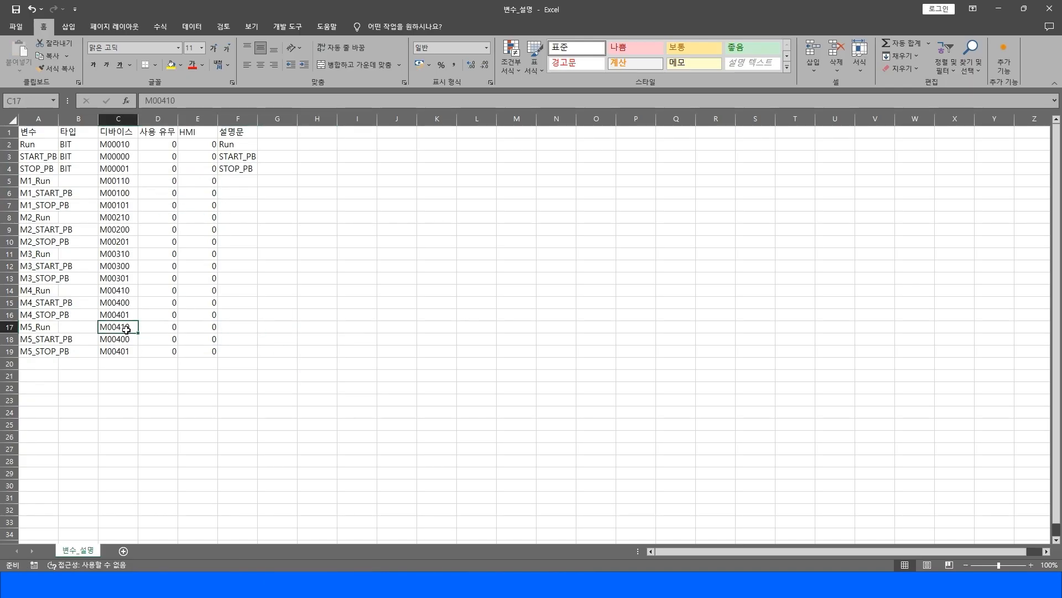
# Renumber the devices in C17 to C19 as M00510, M00500 and M00501.
pyautogui.press('F2')
pyautogui.press('Left')
pyautogui.press('Left')
pyautogui.press('BackSpace')
pyautogui.write('5')
pyautogui.press('Return')
pyautogui.press('F2')
pyautogui.press('Left')
pyautogui.press('Left')
pyautogui.press('BackSpace')
pyautogui.write('5')
pyautogui.press('Return')
pyautogui.press('F2')
pyautogui.press('BackSpace')
pyautogui.write('5')
pyautogui.press('Return')
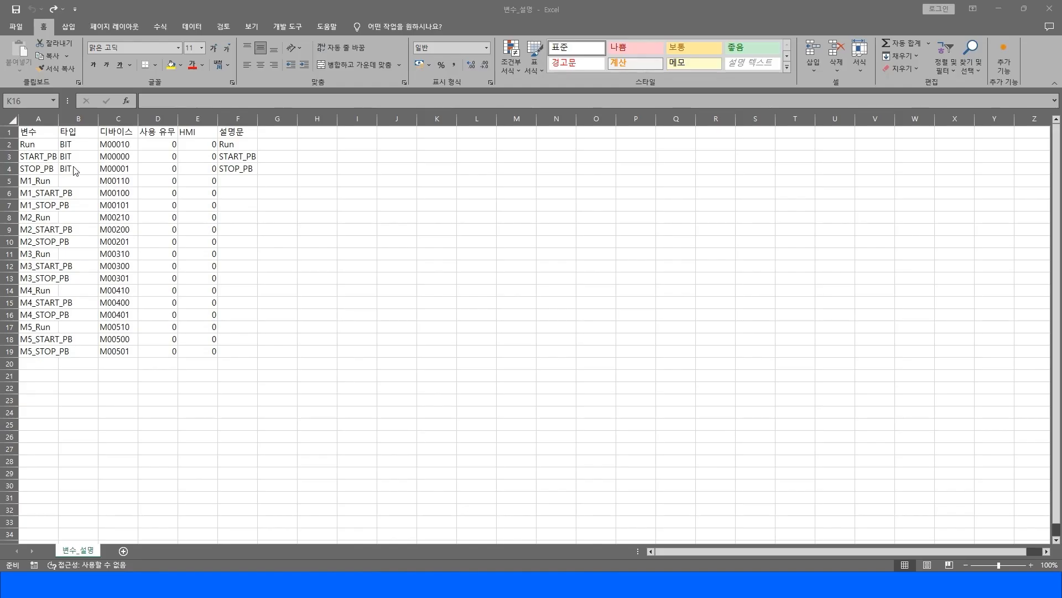
# Copy the BIT type from B4 into cells B5 to B19.
pyautogui.click(75, 170)
pyautogui.hotkey('ctrl', 'c')
pyautogui.moveTo(73, 182); pyautogui.dragTo(78, 352)
pyautogui.hotkey('ctrl', 'v')
pyautogui.click(404, 266)
pyautogui.click(390, 241)
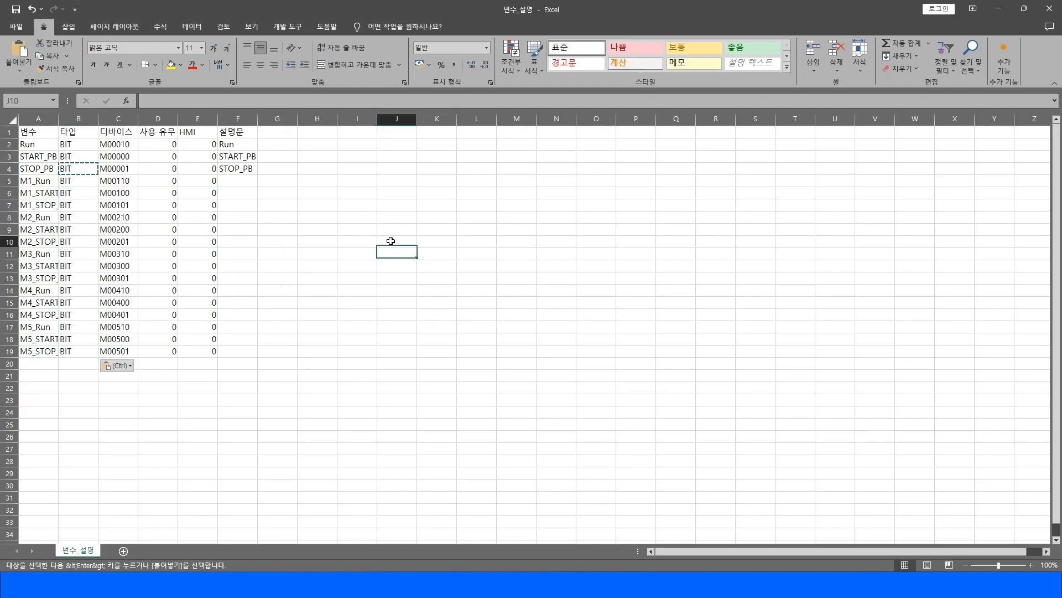
pyautogui.press('Escape')
# Close the workbook and read the edited text file into the XG5000 variable list.
pyautogui.click(1050, 9)
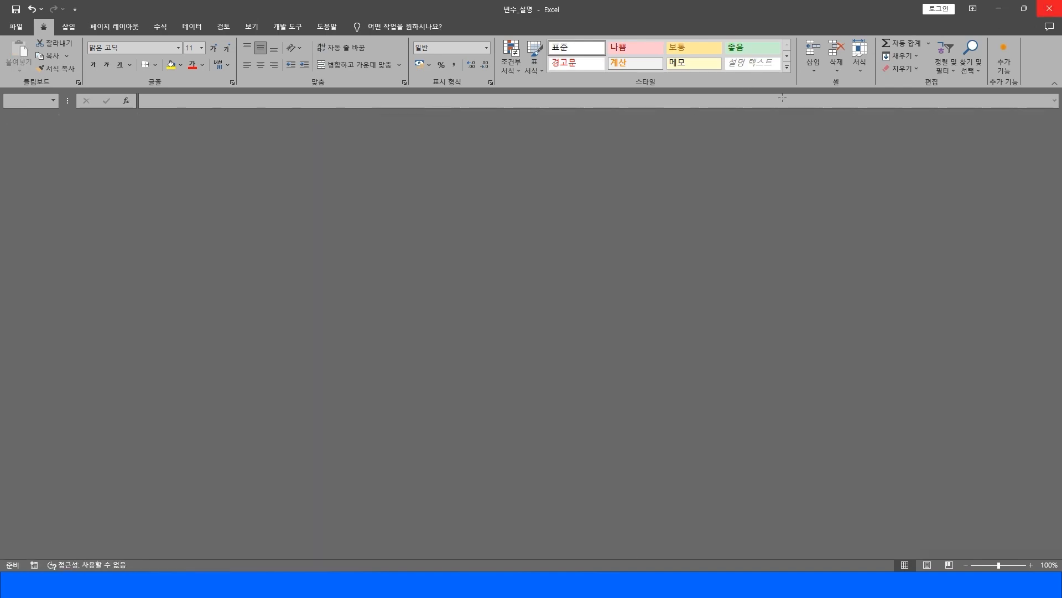
pyautogui.click(61, 20)
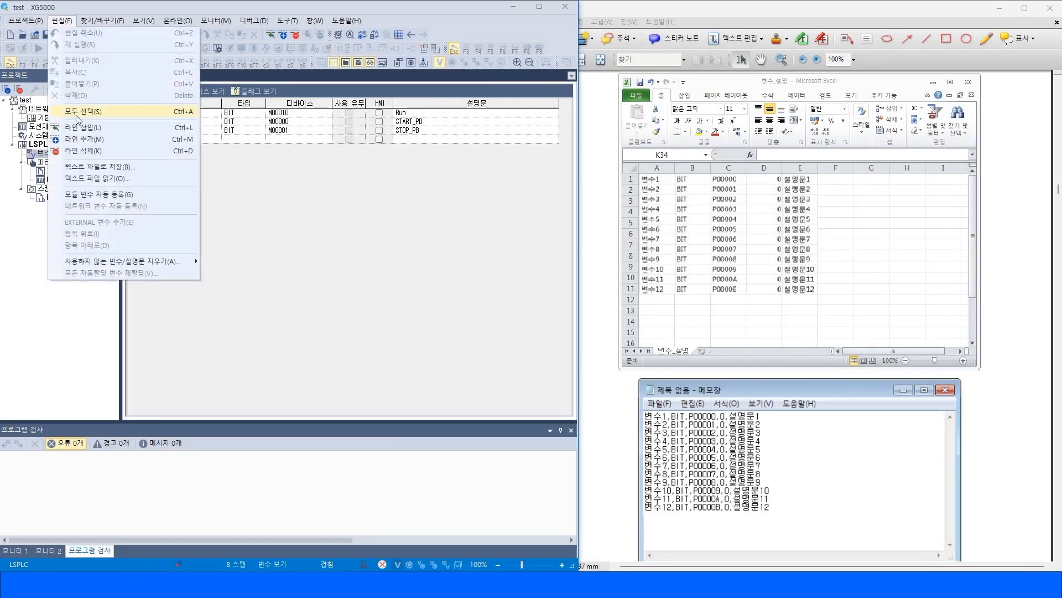
pyautogui.click(101, 177)
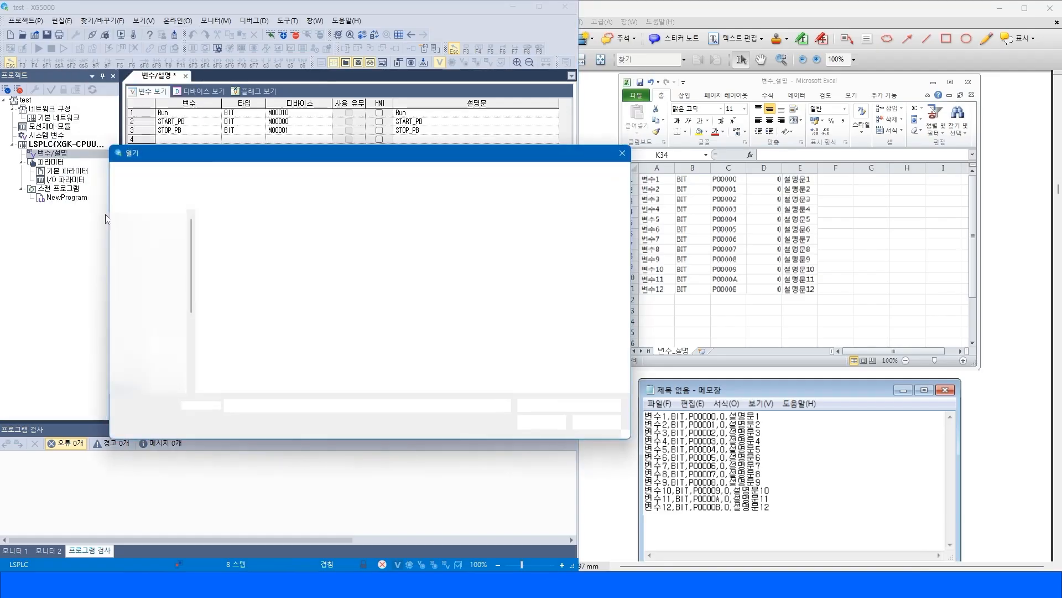
pyautogui.doubleClick(255, 247)
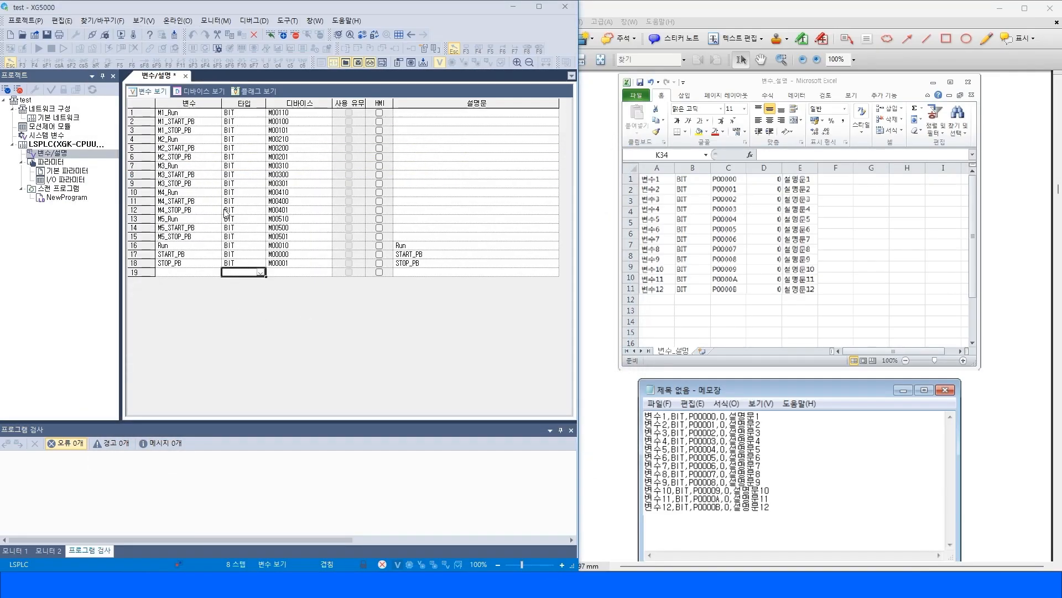
# Select and review the imported variables in the variable list.
pyautogui.click(272, 263)
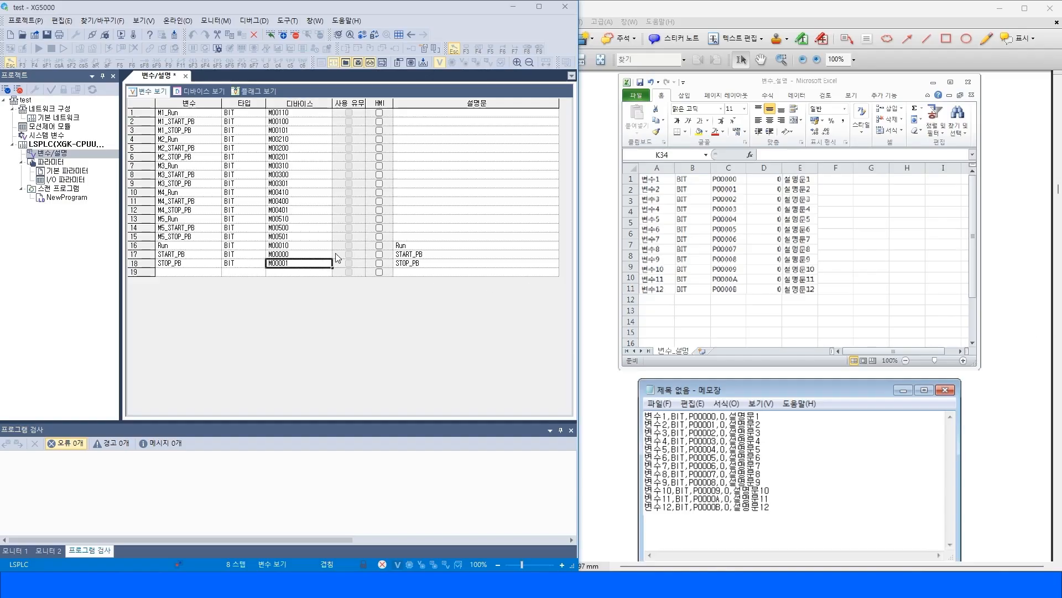
pyautogui.moveTo(150, 111); pyautogui.dragTo(147, 261)
pyautogui.click(191, 132)
pyautogui.moveTo(188, 113); pyautogui.dragTo(351, 272)
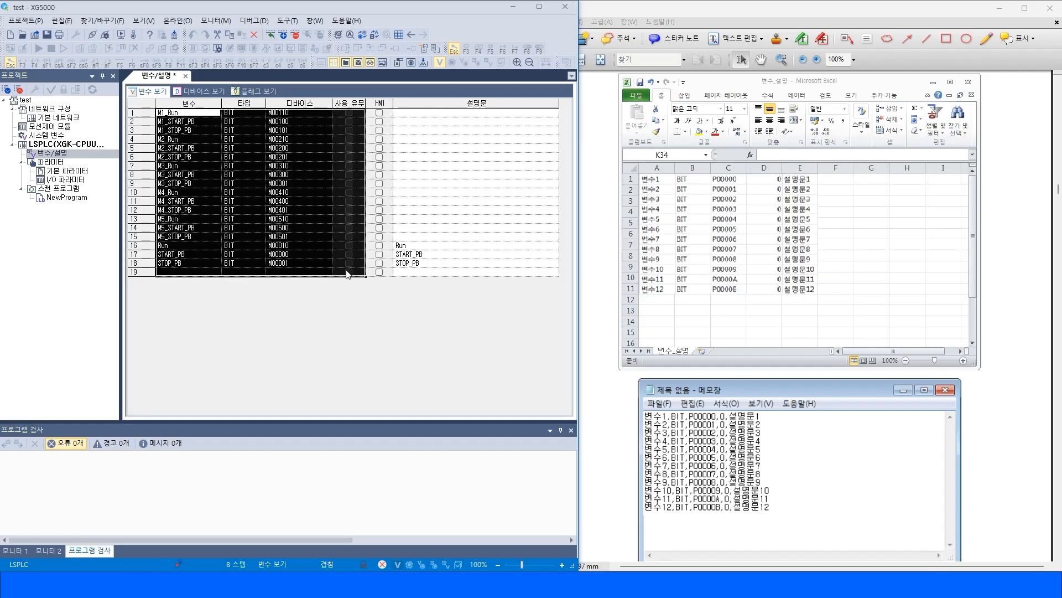
pyautogui.moveTo(171, 115); pyautogui.dragTo(349, 276)
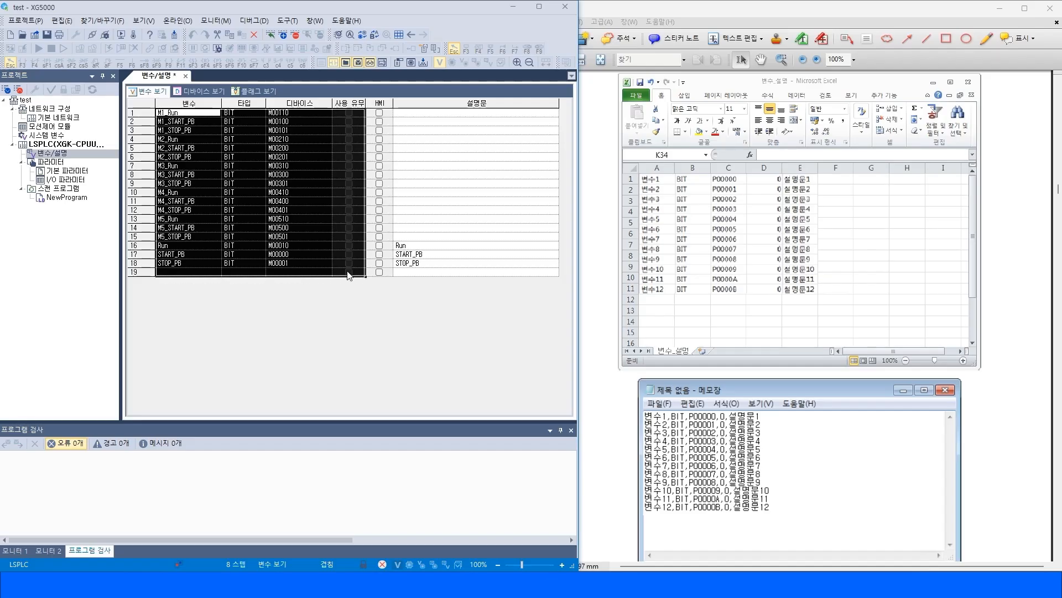
pyautogui.click(62, 21)
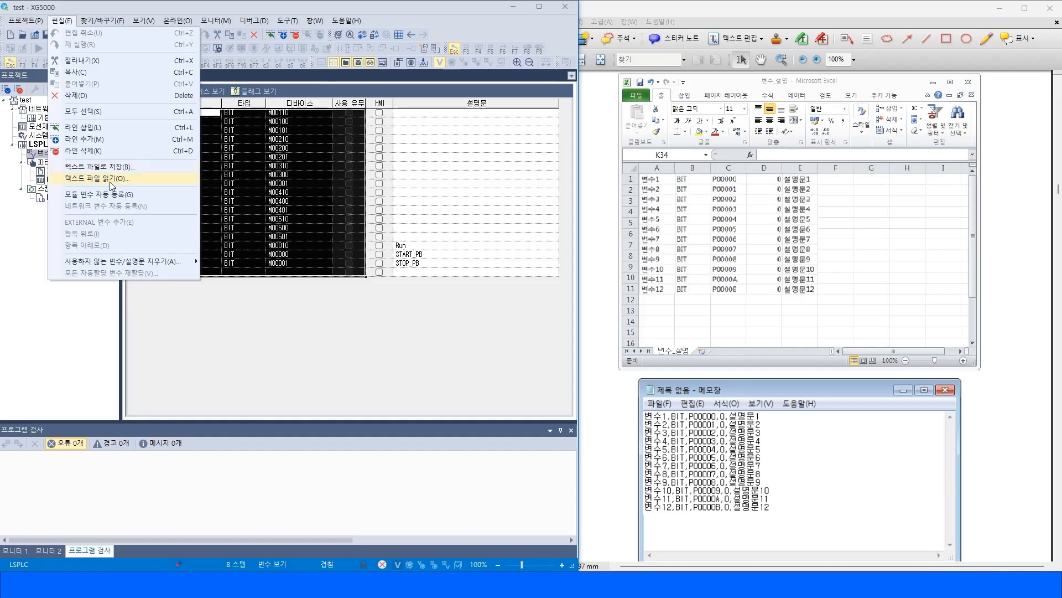
pyautogui.click(295, 300)
pyautogui.click(257, 264)
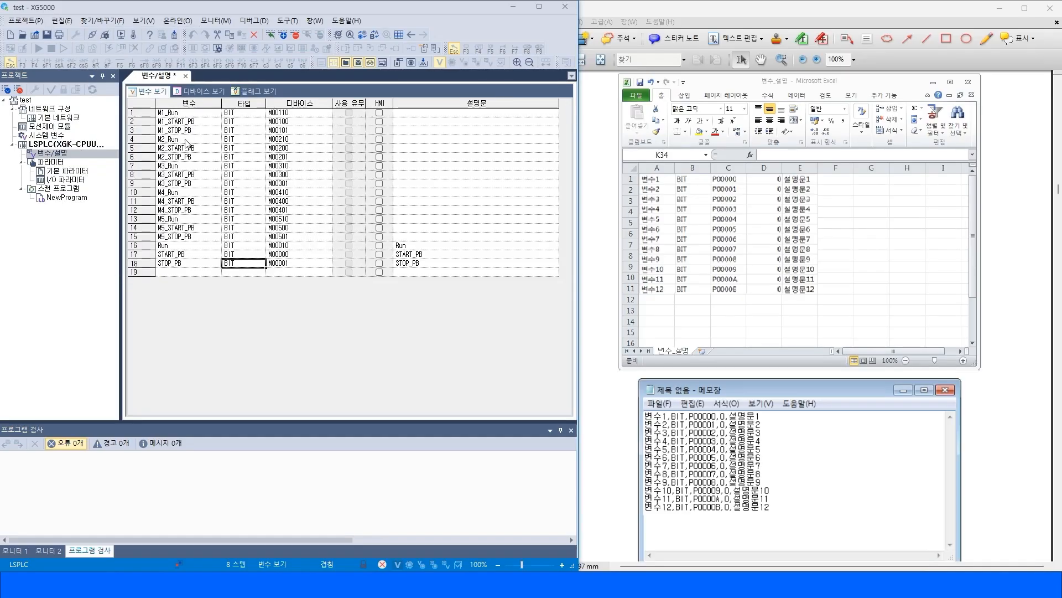
pyautogui.moveTo(177, 113); pyautogui.dragTo(344, 267)
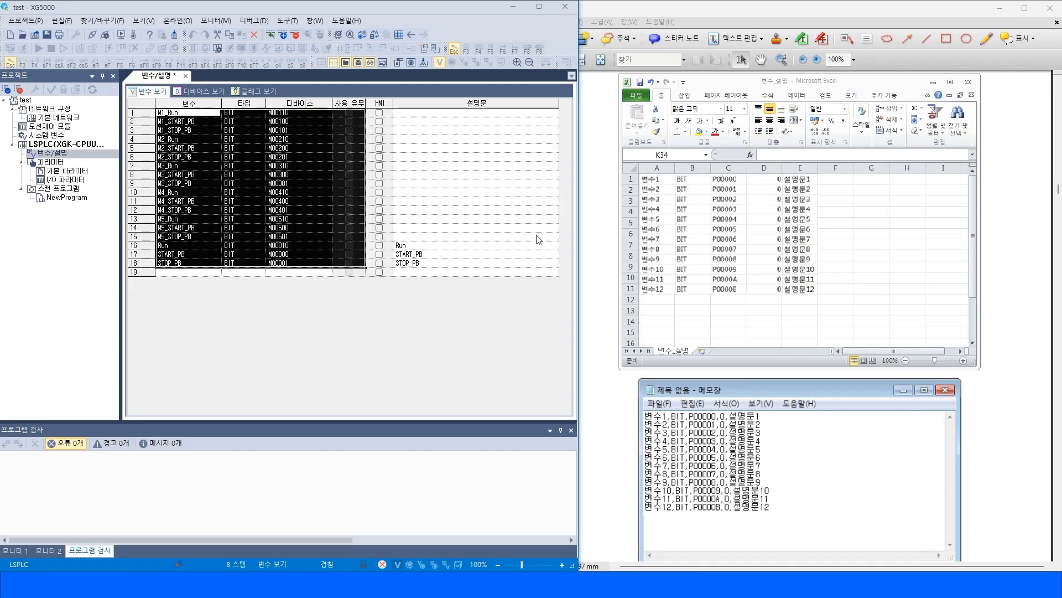
pyautogui.click(293, 264)
# Open manual section 4.2.9 on automatic module variable registration.
pyautogui.click(744, 15)
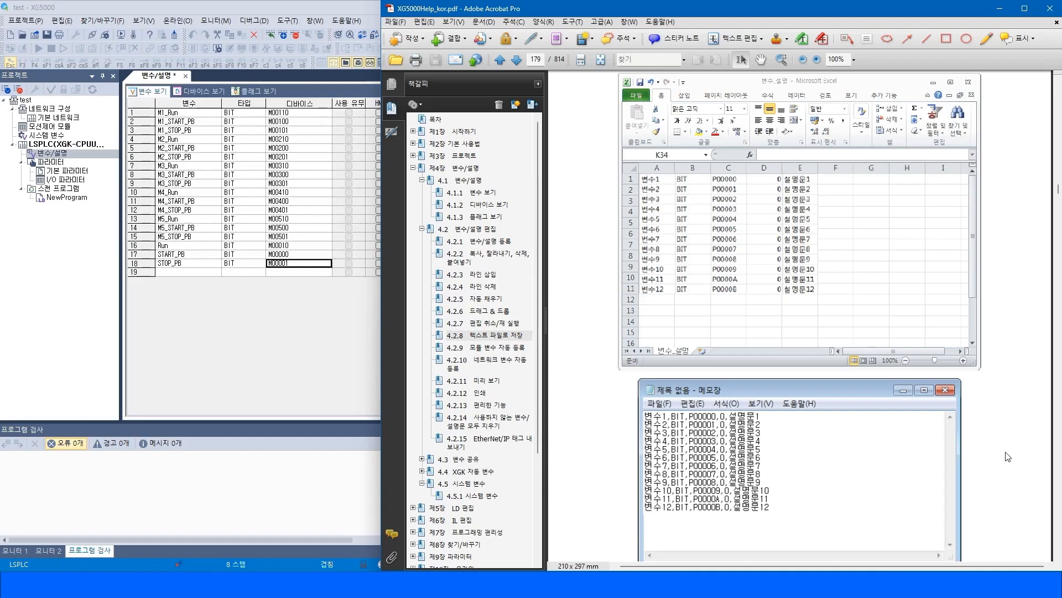
pyautogui.scroll(-10, 1058, 511)
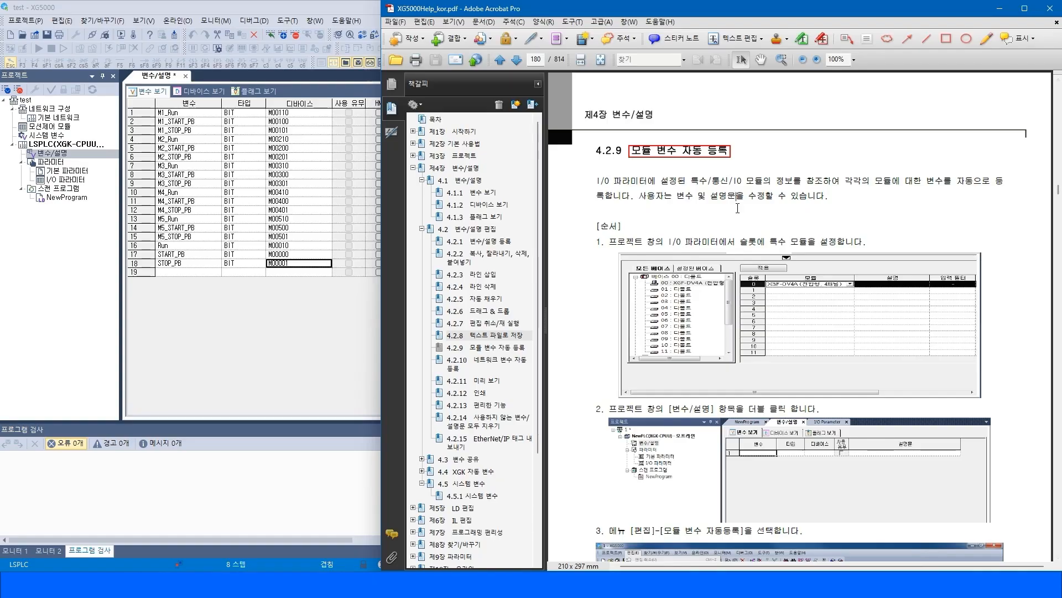
pyautogui.click(497, 347)
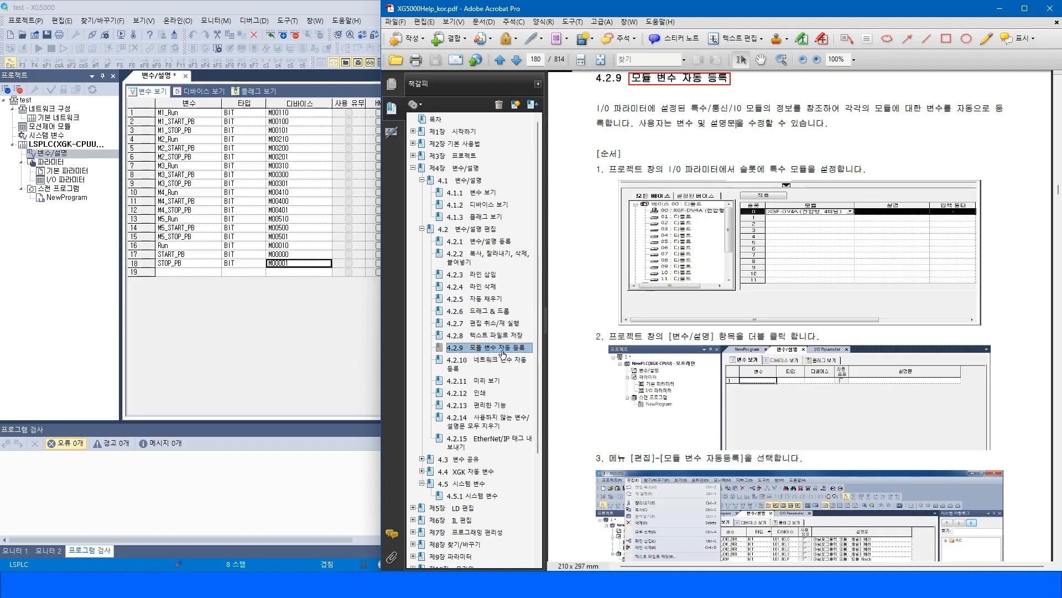
pyautogui.click(495, 350)
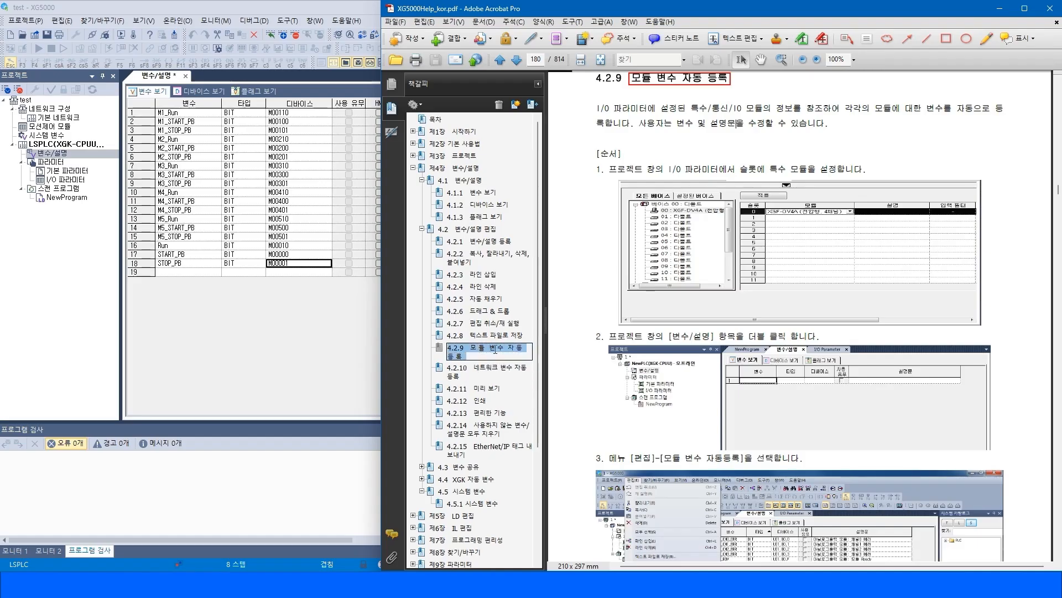
pyautogui.press('Escape')
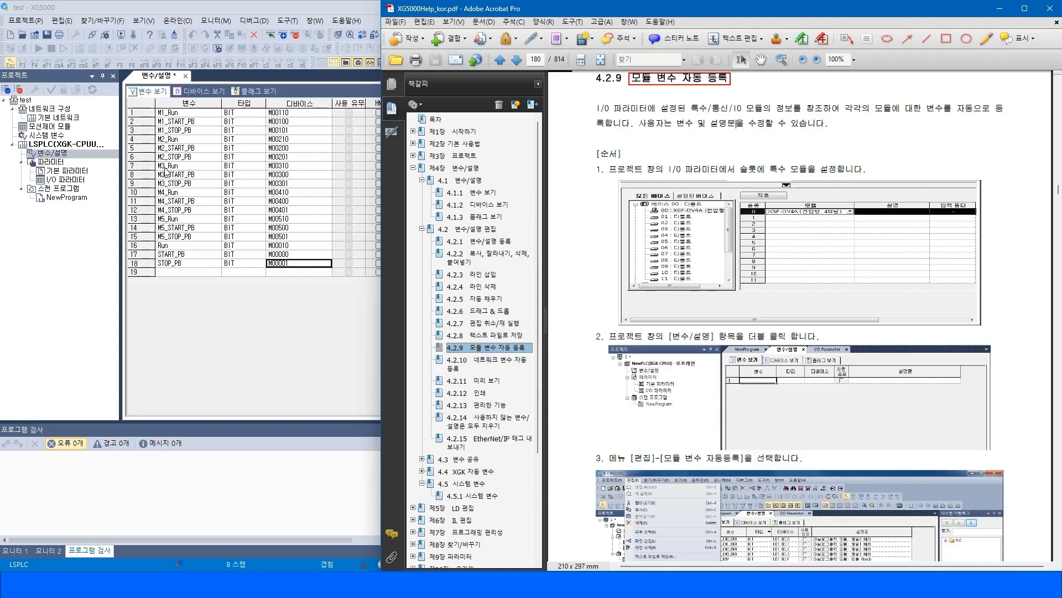
# Open the project's I/O parameter window.
pyautogui.click(62, 180)
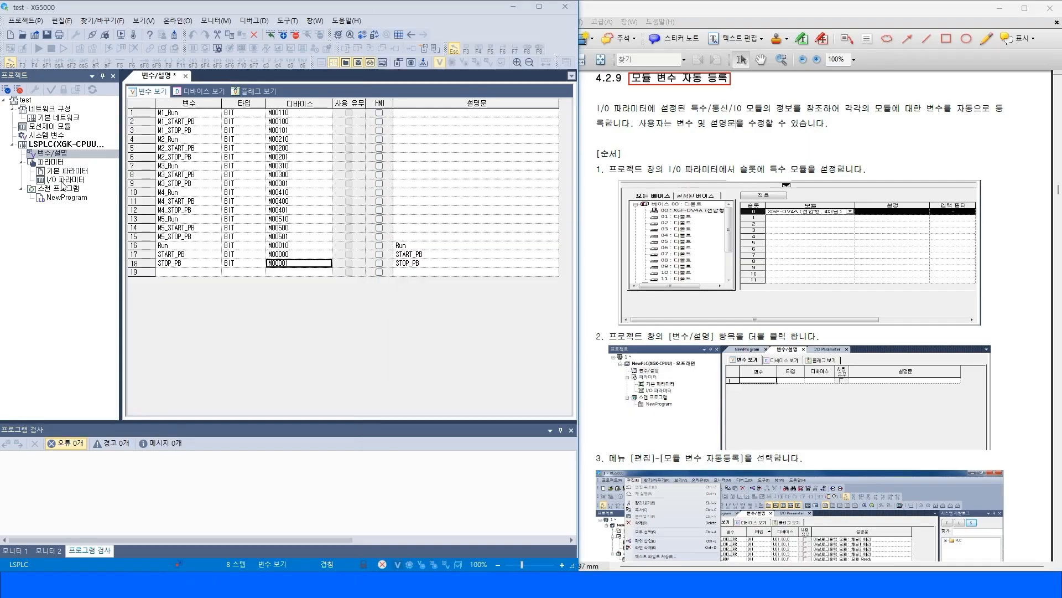
pyautogui.doubleClick(46, 182)
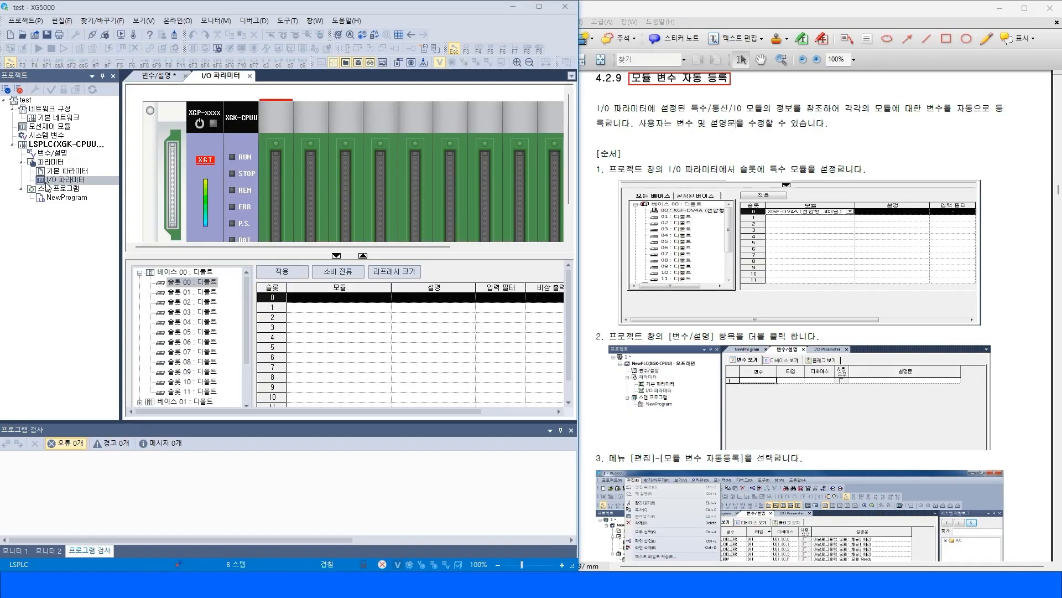
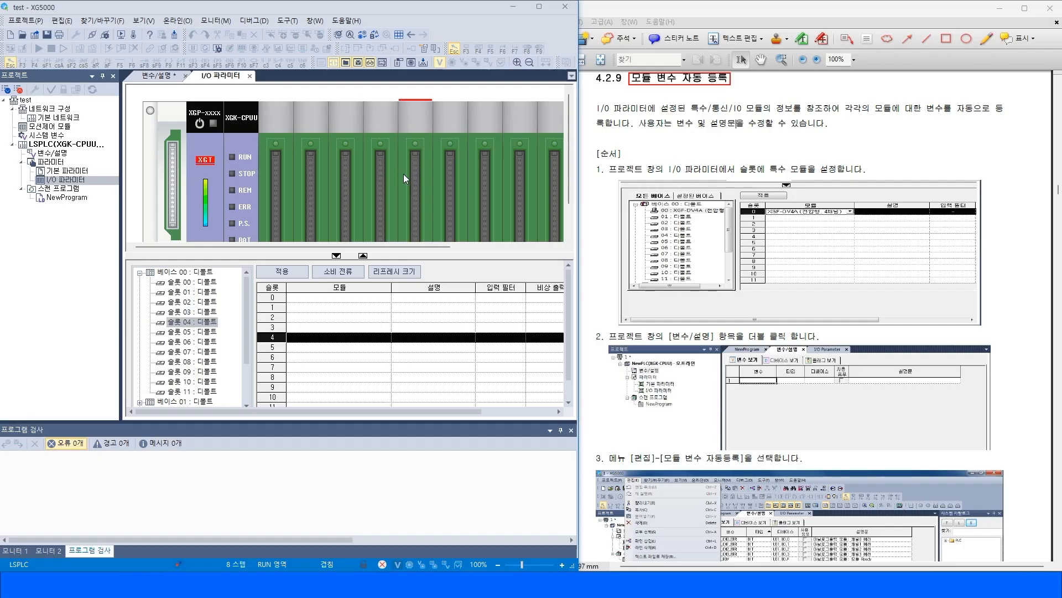
# Assign the XGI-D22A/B digital input module to slot 0 in the I/O parameter table.
pyautogui.click(360, 298)
pyautogui.click(386, 298)
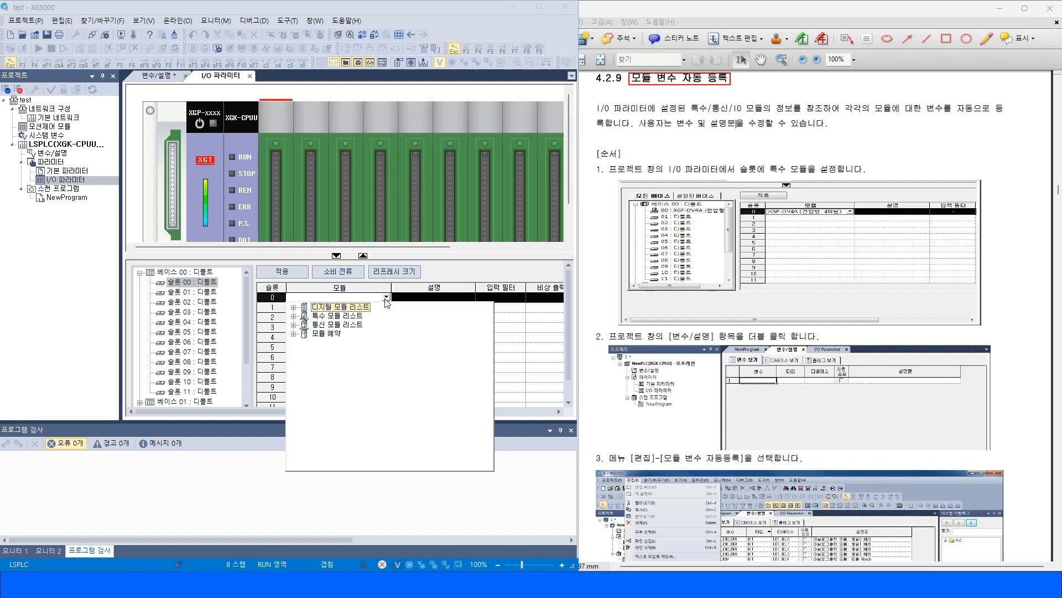
pyautogui.click(294, 308)
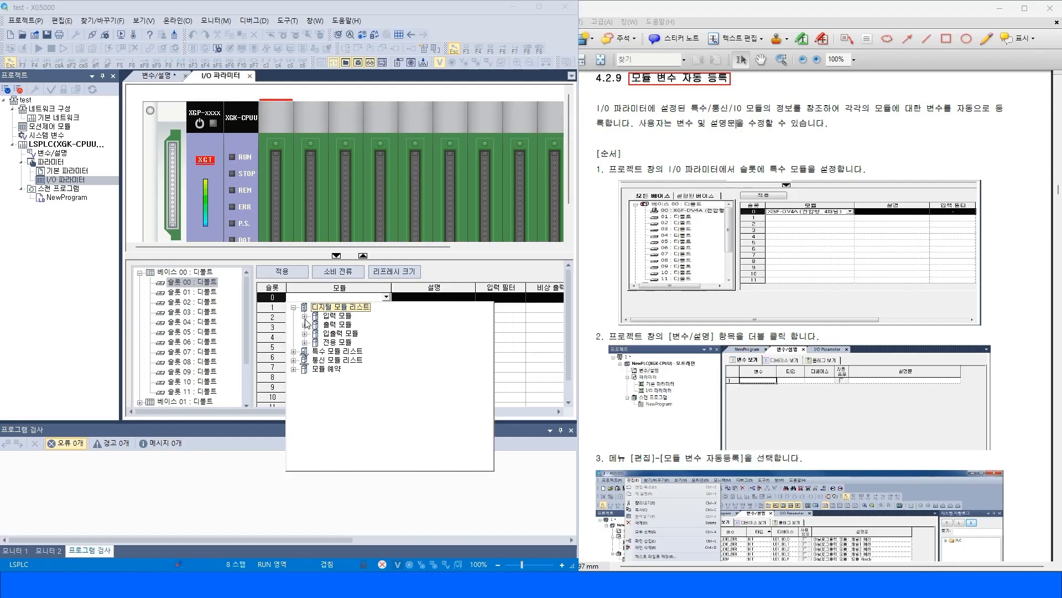
pyautogui.click(304, 316)
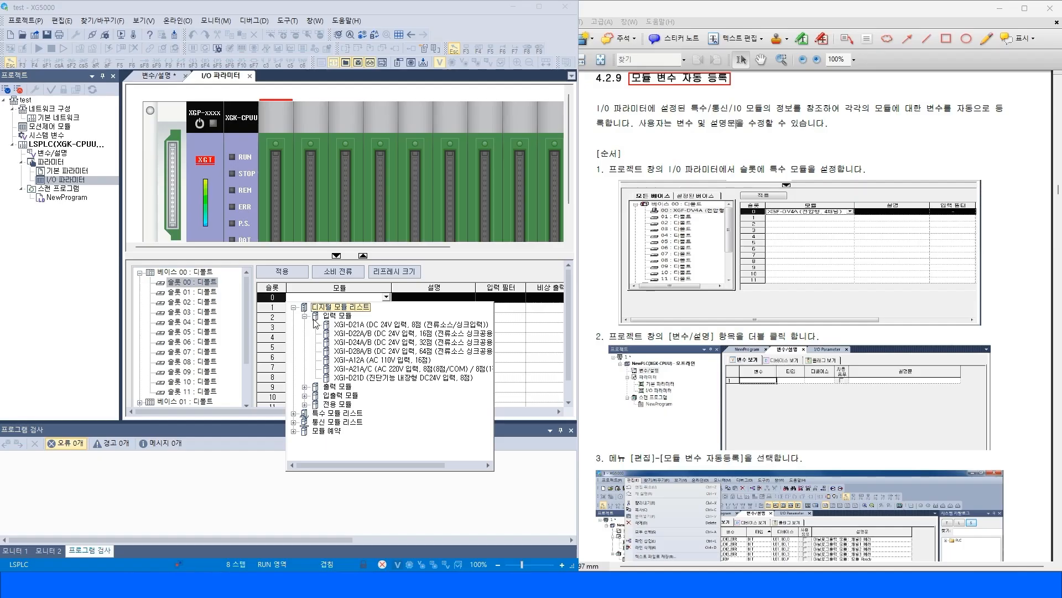
pyautogui.click(370, 333)
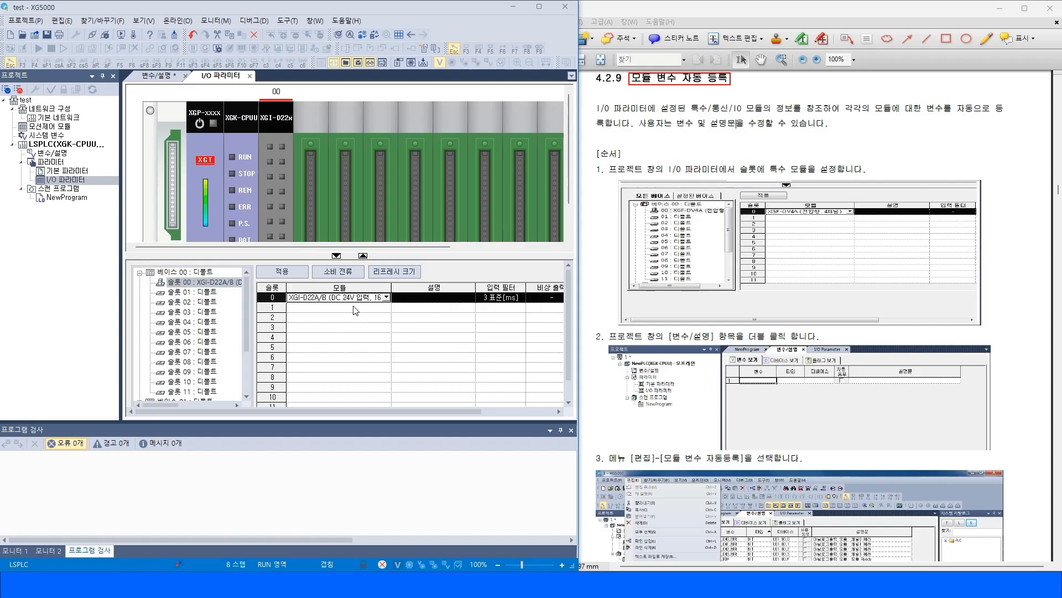
# Apply the I/O parameters and accept automatic registration of module variables.
pyautogui.click(274, 175)
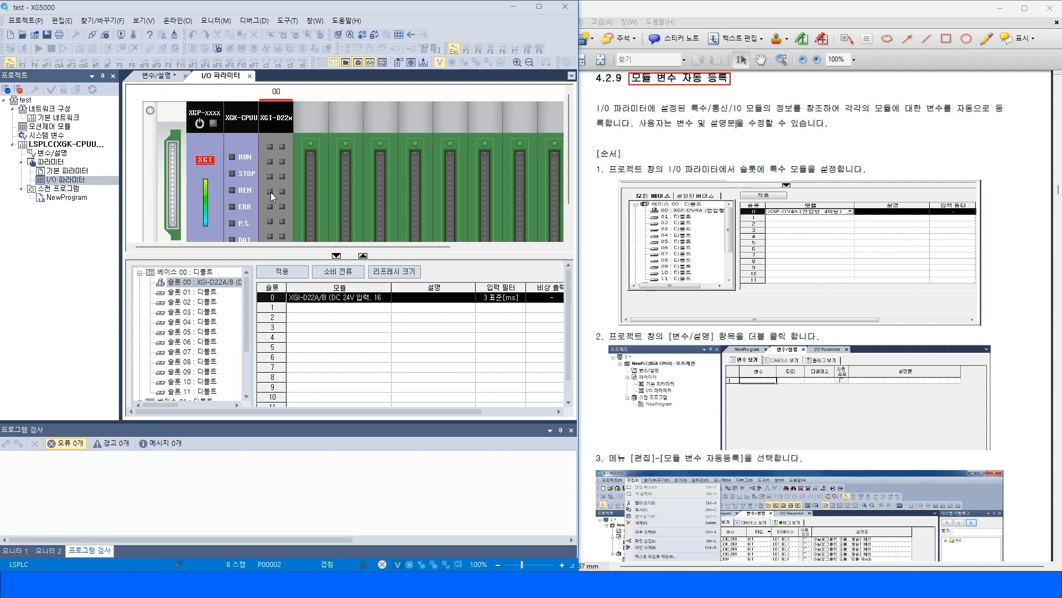
pyautogui.click(660, 83)
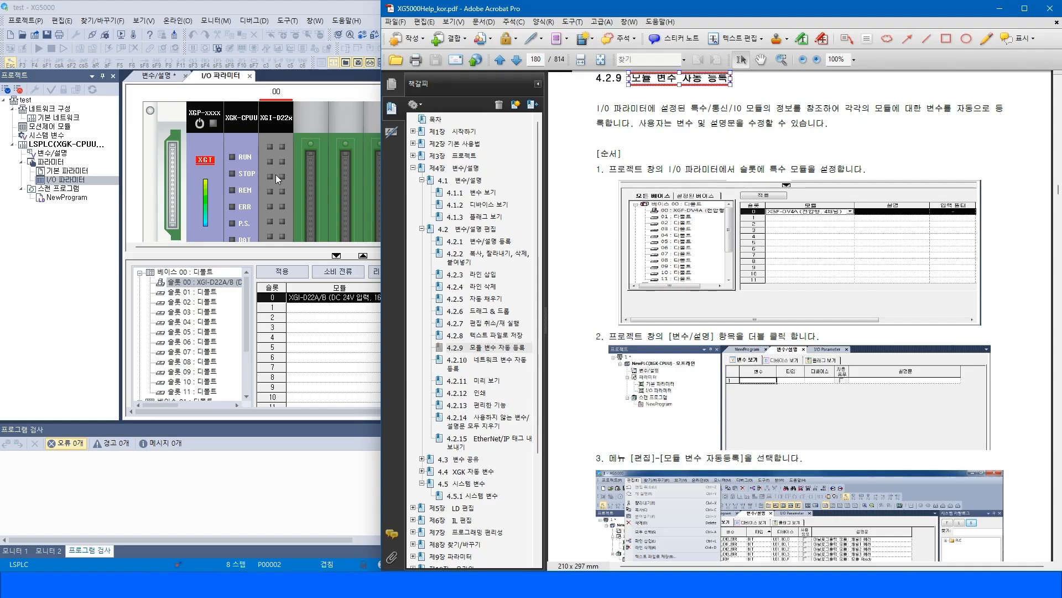
pyautogui.click(324, 329)
pyautogui.click(280, 272)
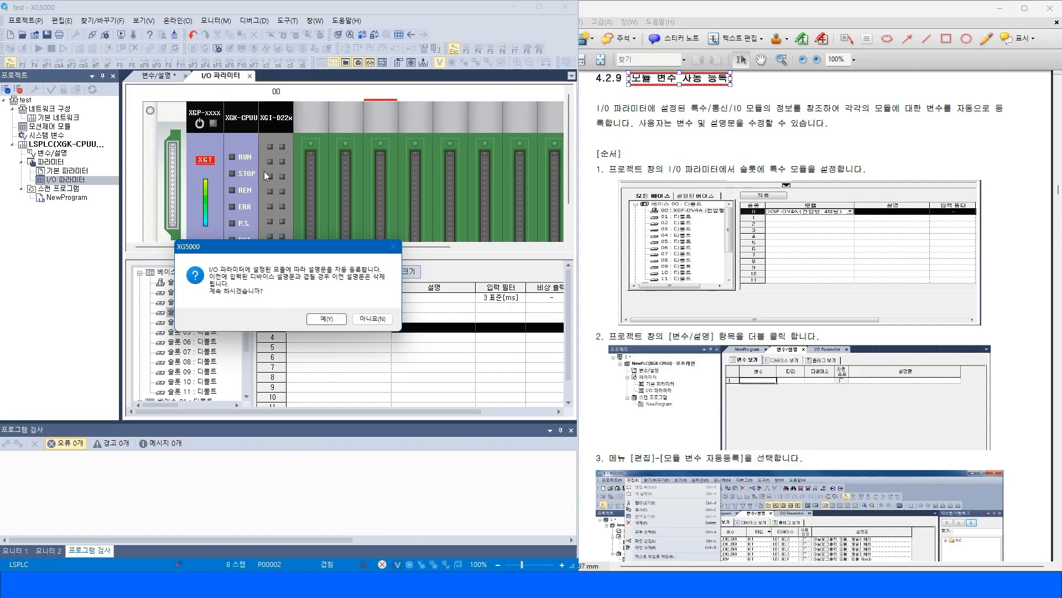
pyautogui.moveTo(304, 249); pyautogui.dragTo(431, 116)
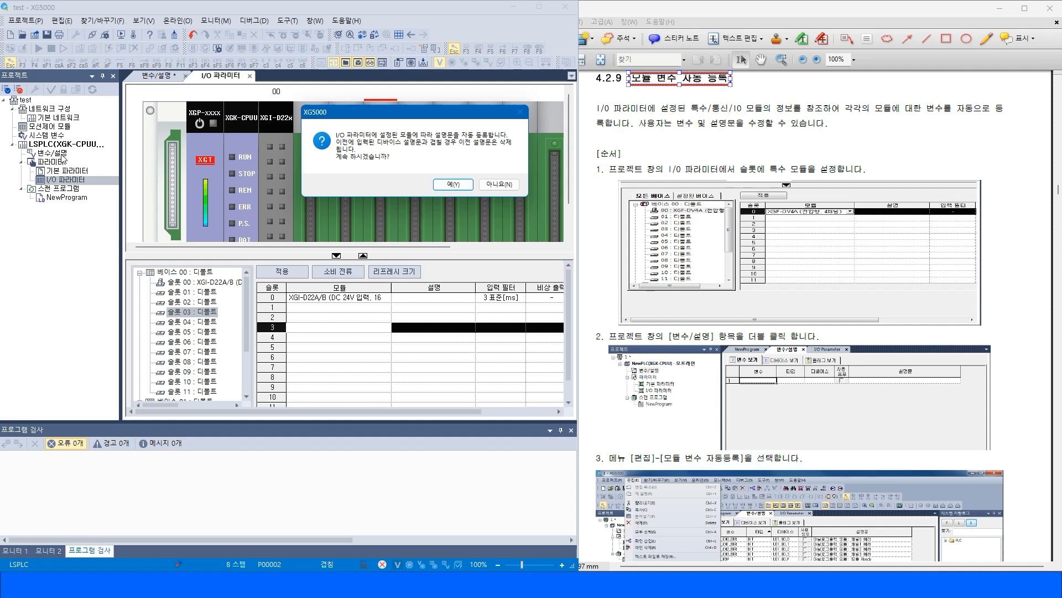
pyautogui.click(453, 183)
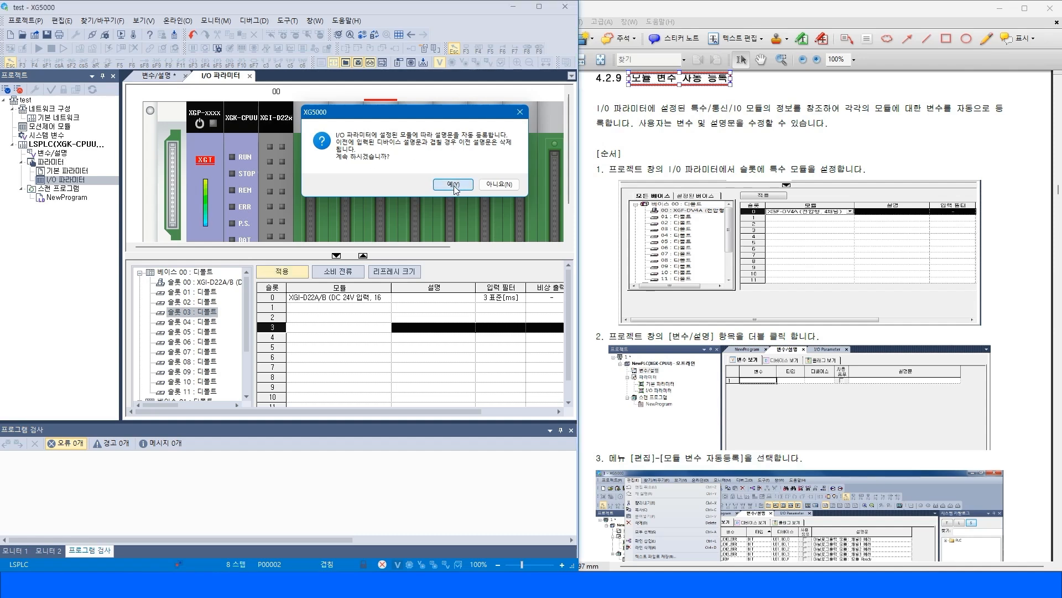
# Check the variable list for module variables, then reopen the I/O parameter window.
pyautogui.doubleClick(54, 153)
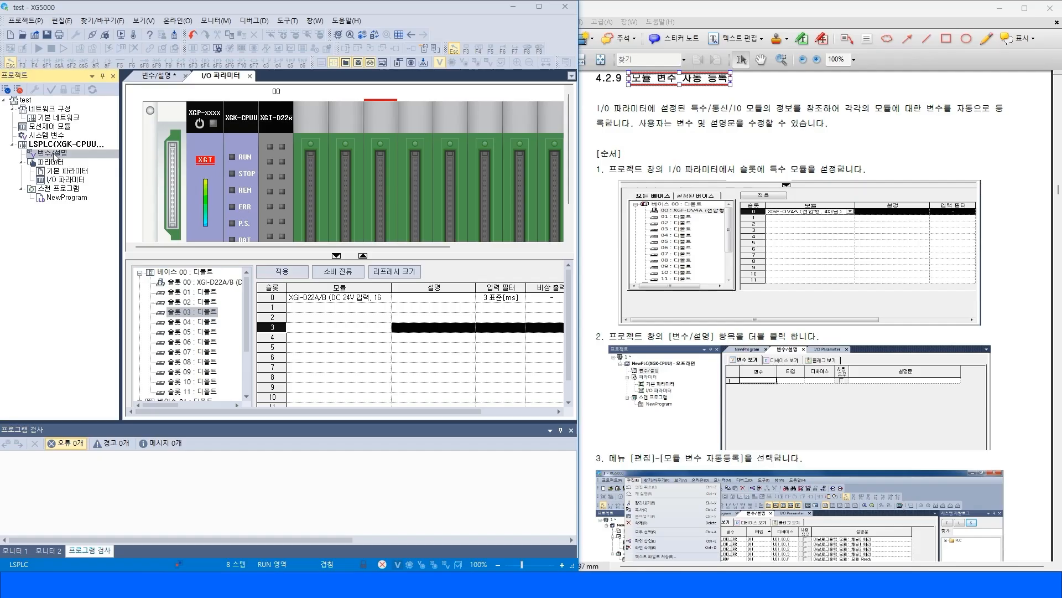
pyautogui.moveTo(134, 112)
pyautogui.mouseDown()
pyautogui.moveTo(134, 101)
pyautogui.moveTo(140, 117)
pyautogui.mouseUp()
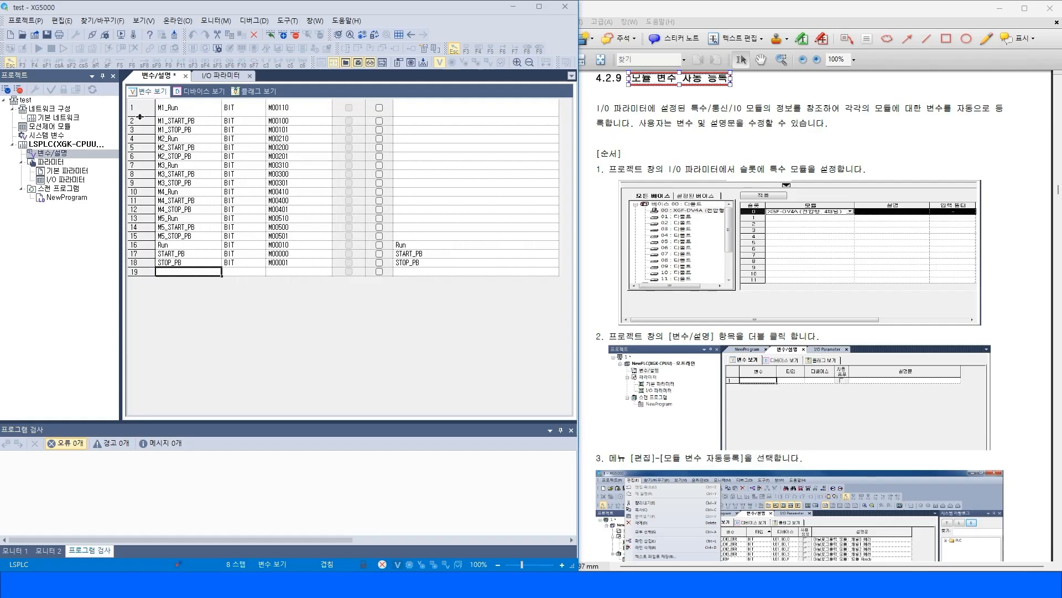
pyautogui.doubleClick(67, 182)
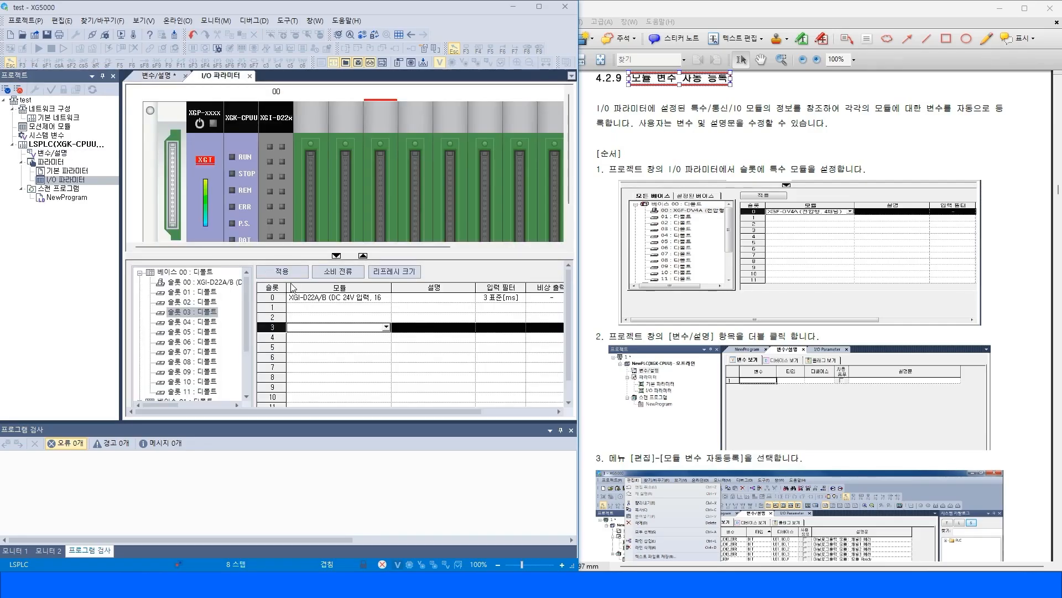
# Assign the XGF-AC8A analog input module to slot 1 from the special module list.
pyautogui.click(332, 298)
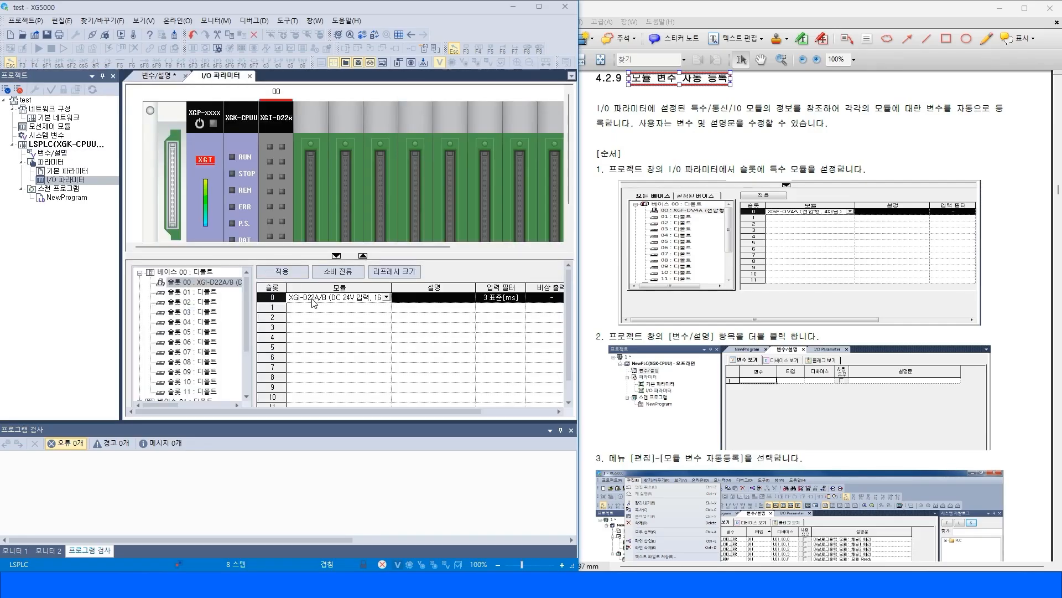
pyautogui.click(381, 308)
pyautogui.click(386, 307)
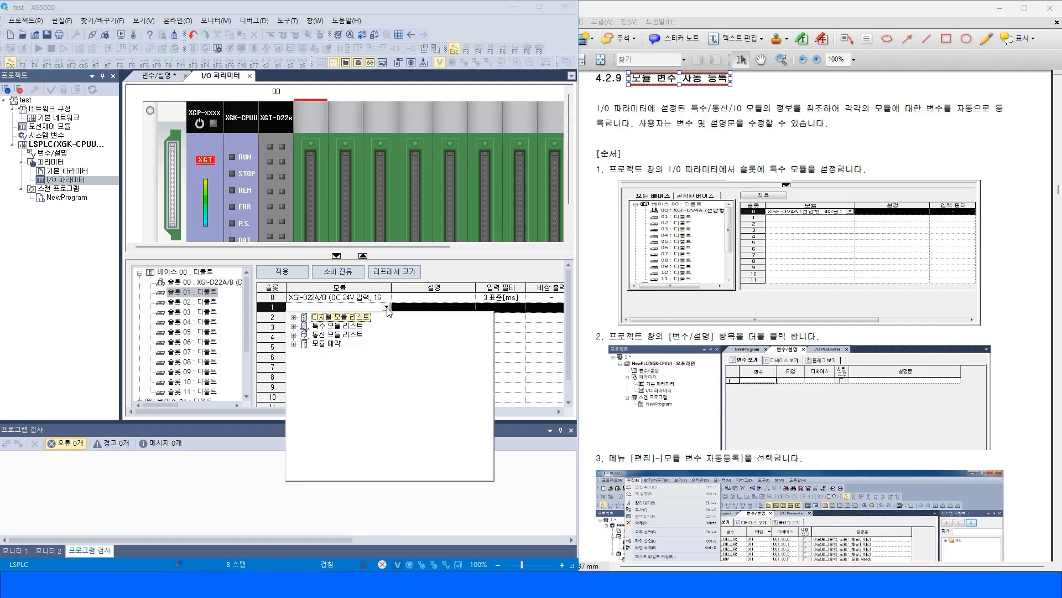
pyautogui.click(294, 327)
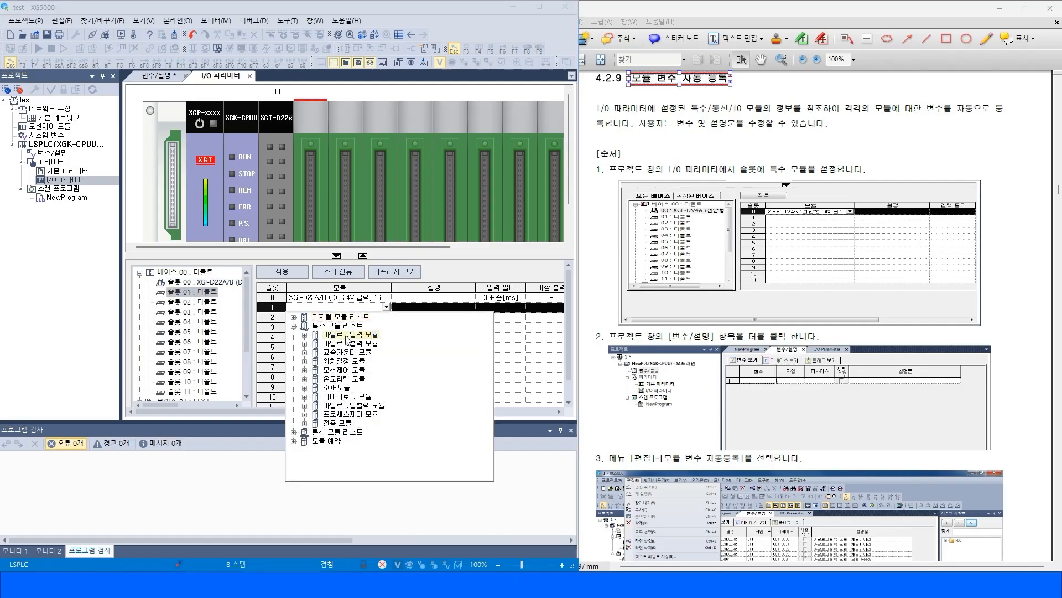
pyautogui.click(304, 335)
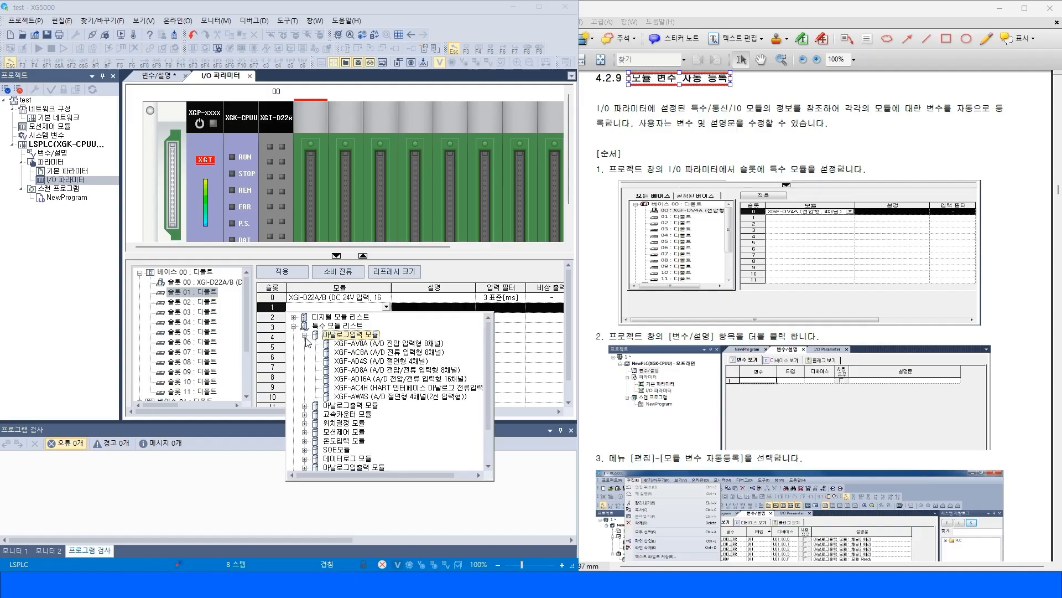
pyautogui.click(381, 352)
# Apply the I/O parameters, accept automatic variable registration, and confirm the generated analog module variables.
pyautogui.click(332, 327)
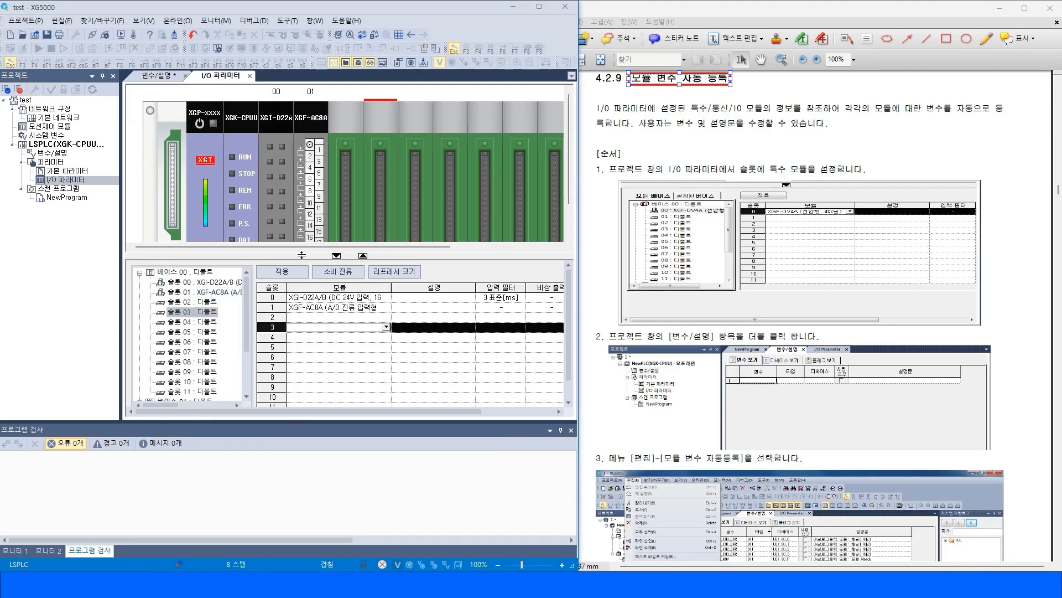
pyautogui.click(289, 274)
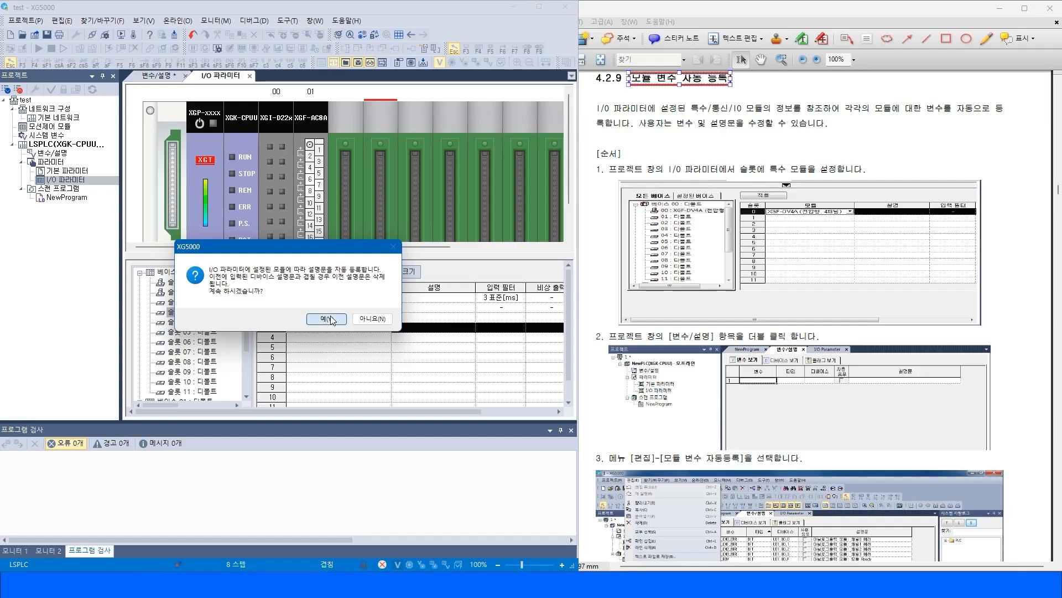
pyautogui.click(326, 319)
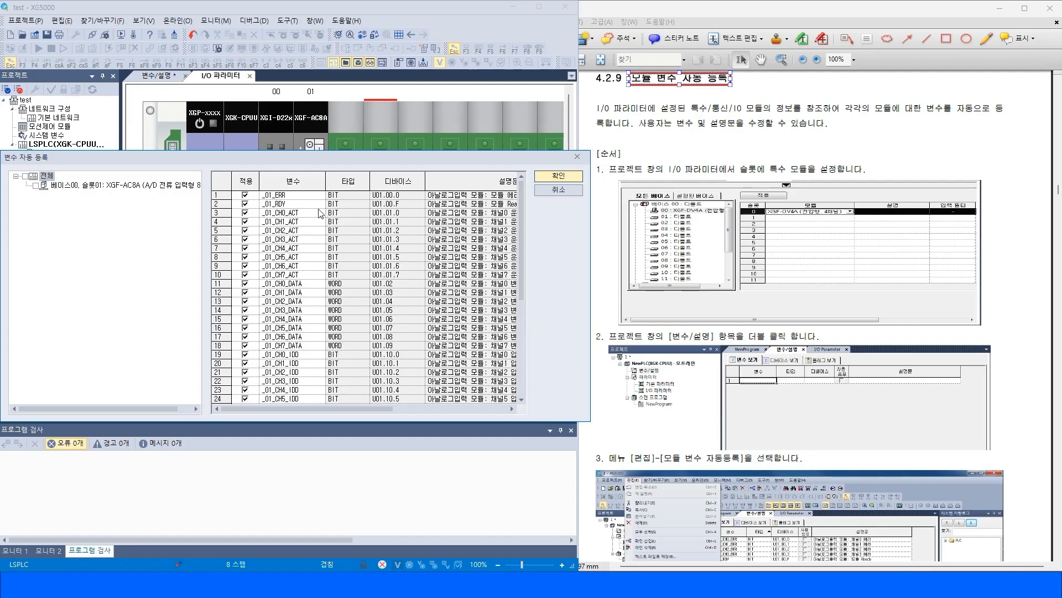
pyautogui.moveTo(218, 193)
pyautogui.mouseDown()
pyautogui.moveTo(222, 223)
pyautogui.moveTo(224, 203)
pyautogui.mouseUp()
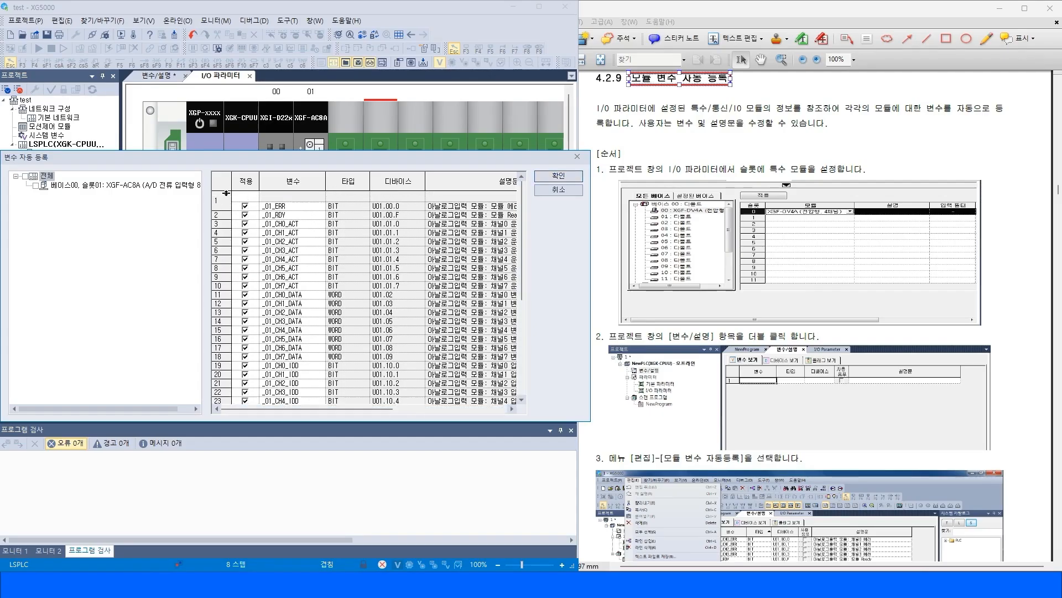
pyautogui.click(290, 224)
pyautogui.click(301, 286)
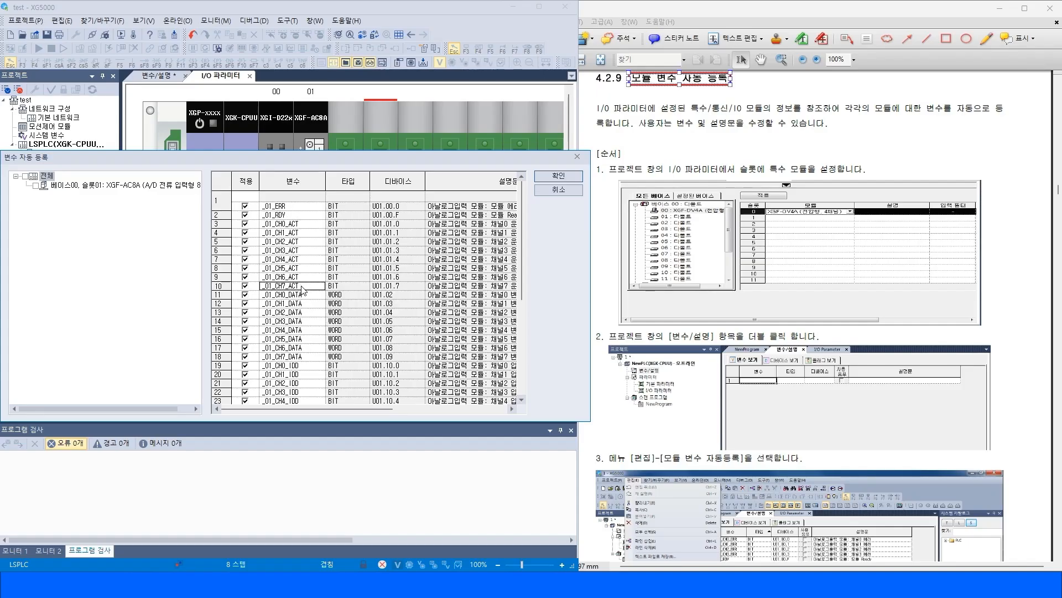
pyautogui.click(303, 297)
pyautogui.click(310, 356)
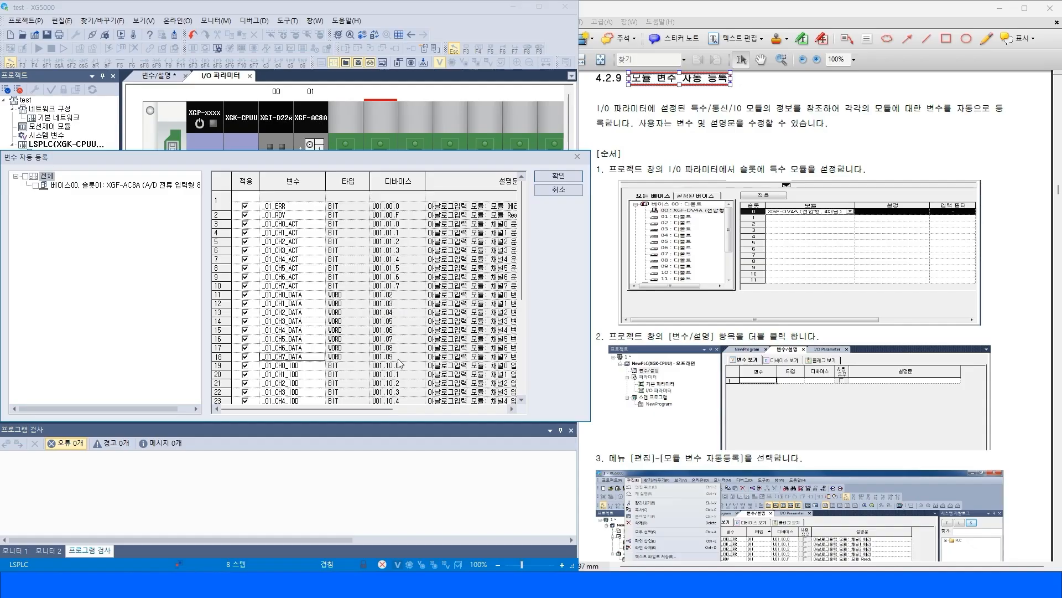
pyautogui.moveTo(397, 409); pyautogui.dragTo(474, 409)
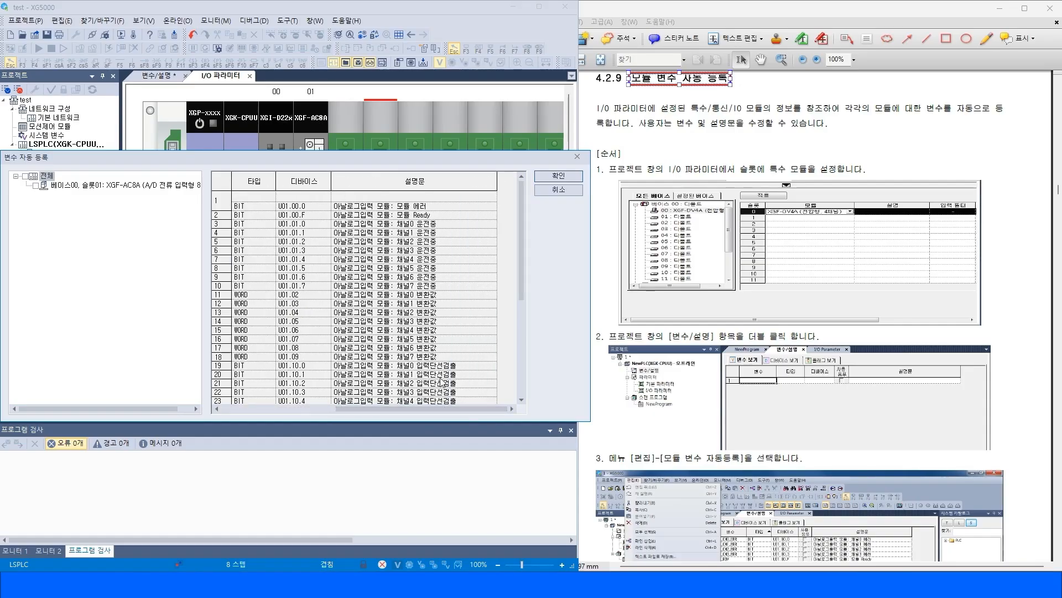
pyautogui.click(567, 177)
# Scroll through the variable list to review the newly registered analog module variables.
pyautogui.doubleClick(56, 152)
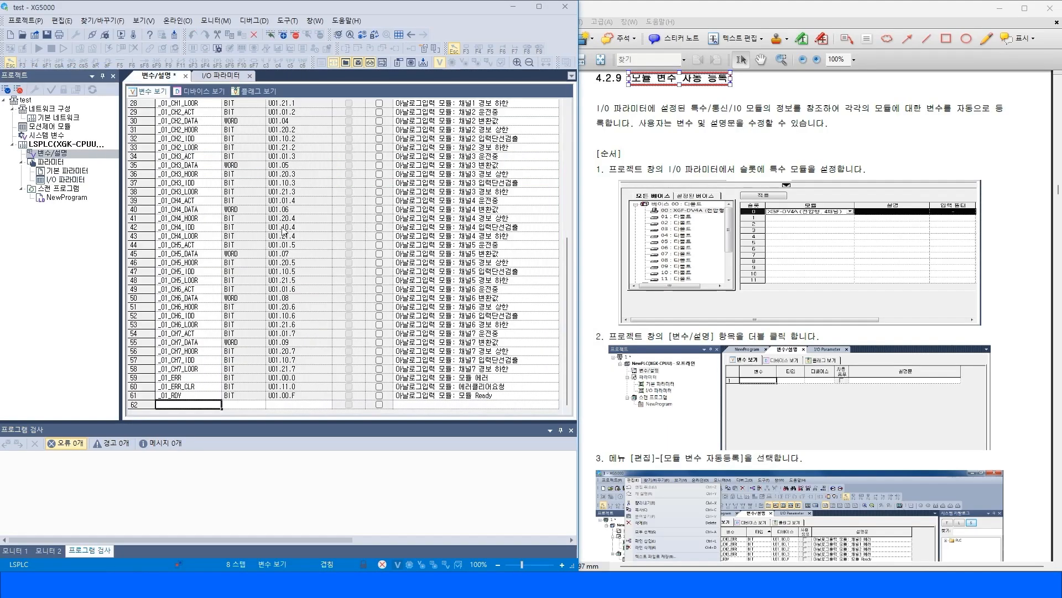
pyautogui.click(188, 122)
pyautogui.scroll(9, 298, 194)
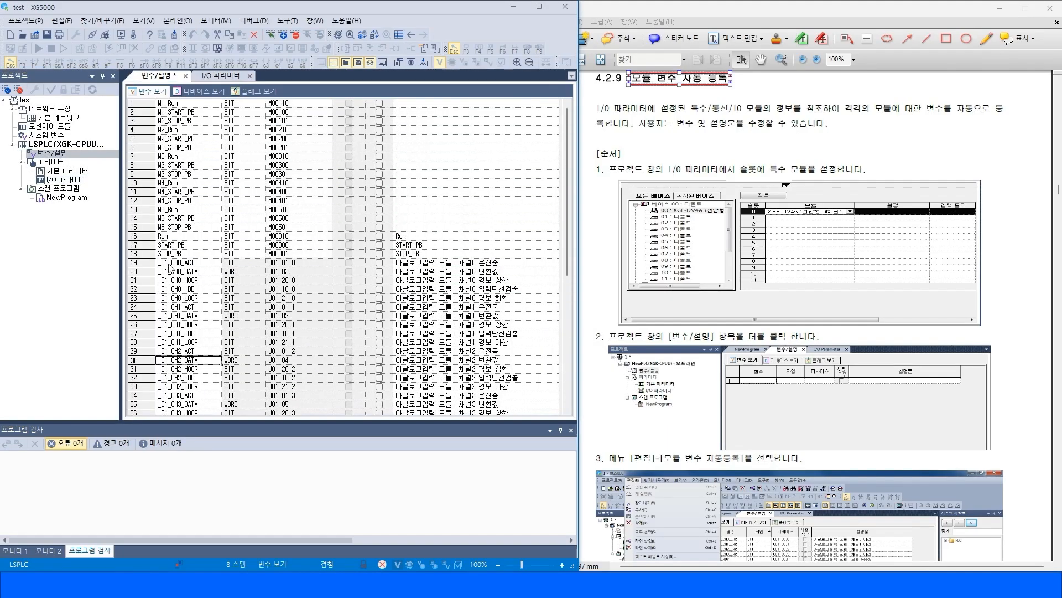
pyautogui.moveTo(135, 263); pyautogui.dragTo(182, 493)
pyautogui.click(214, 340)
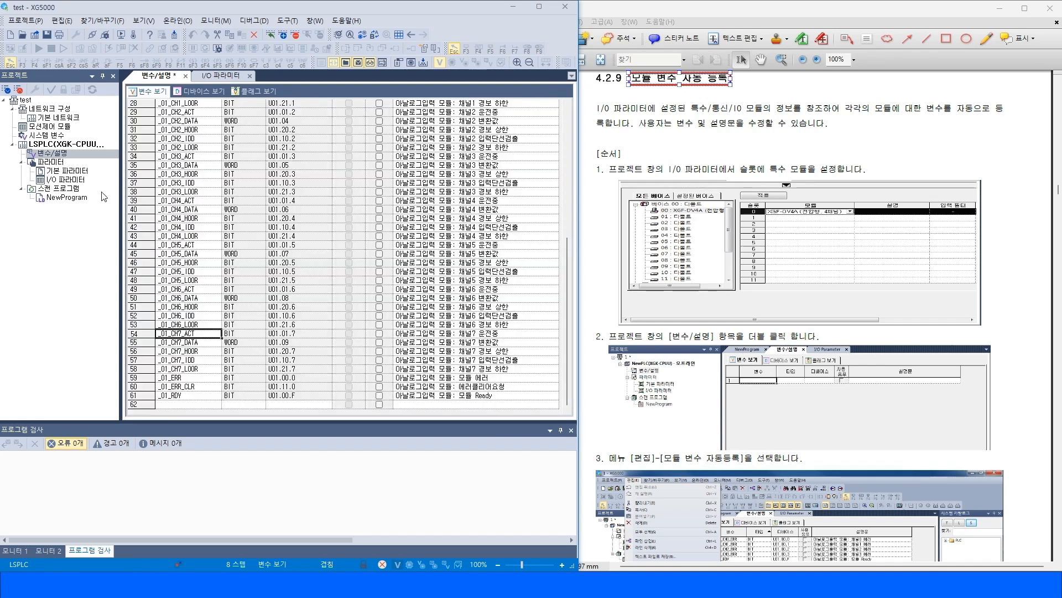
# Compare the configured slots in the I/O parameter window with the variable list.
pyautogui.doubleClick(62, 181)
pyautogui.click(354, 368)
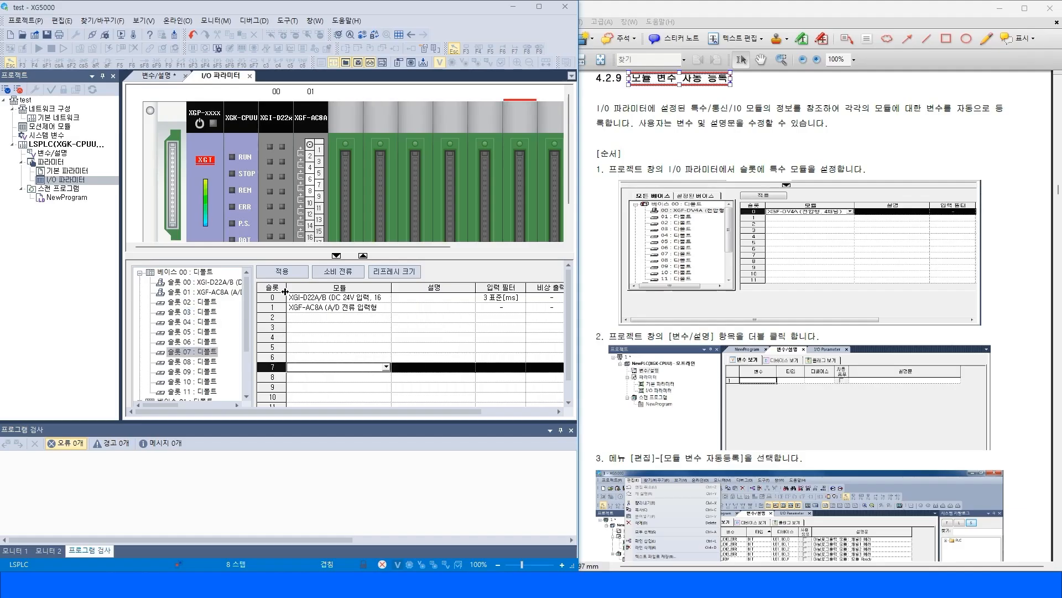
pyautogui.click(319, 298)
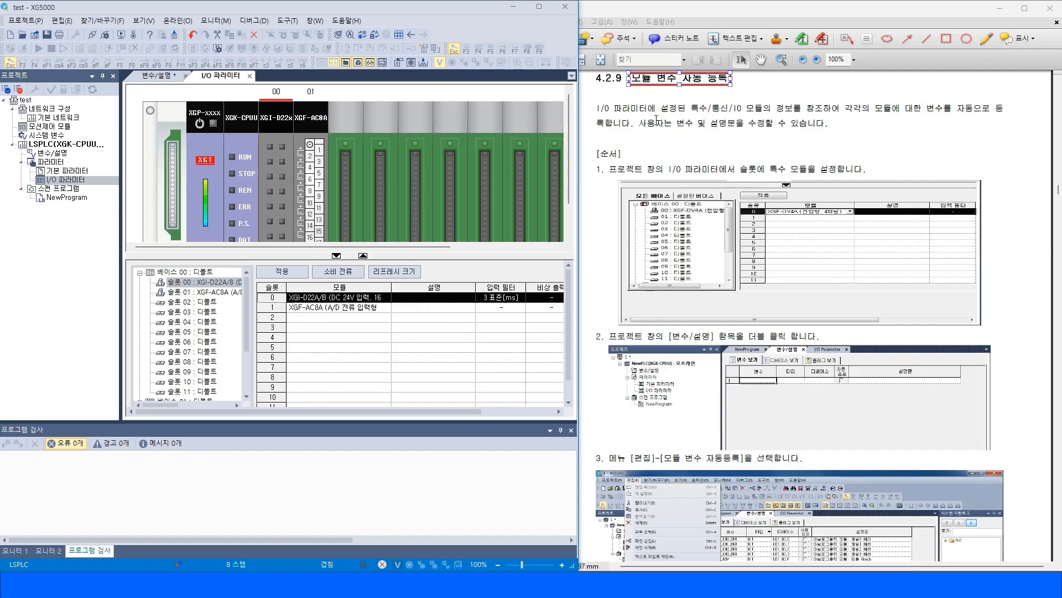
pyautogui.click(326, 308)
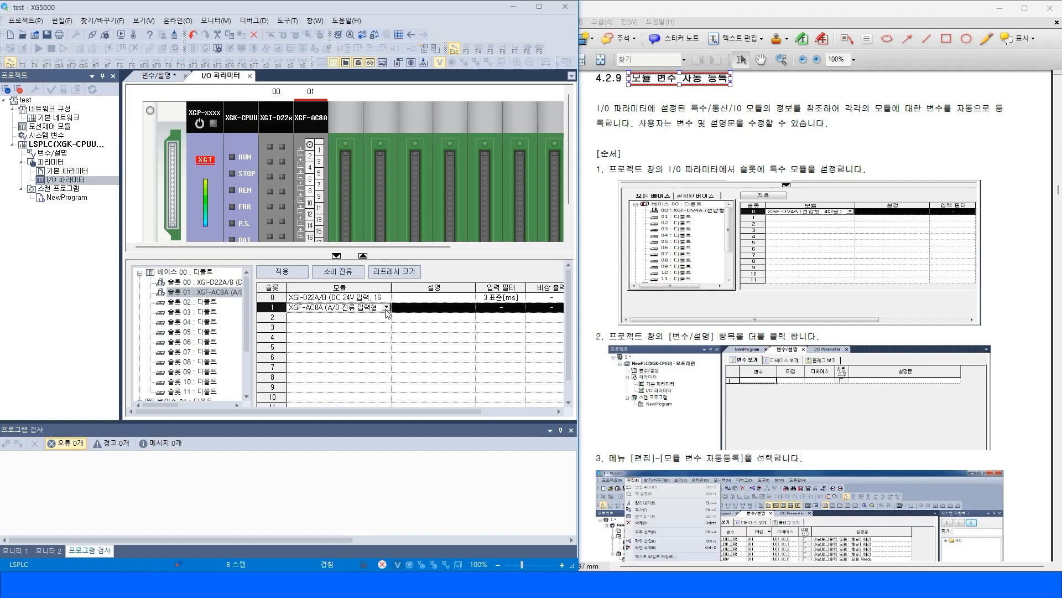
pyautogui.doubleClick(58, 153)
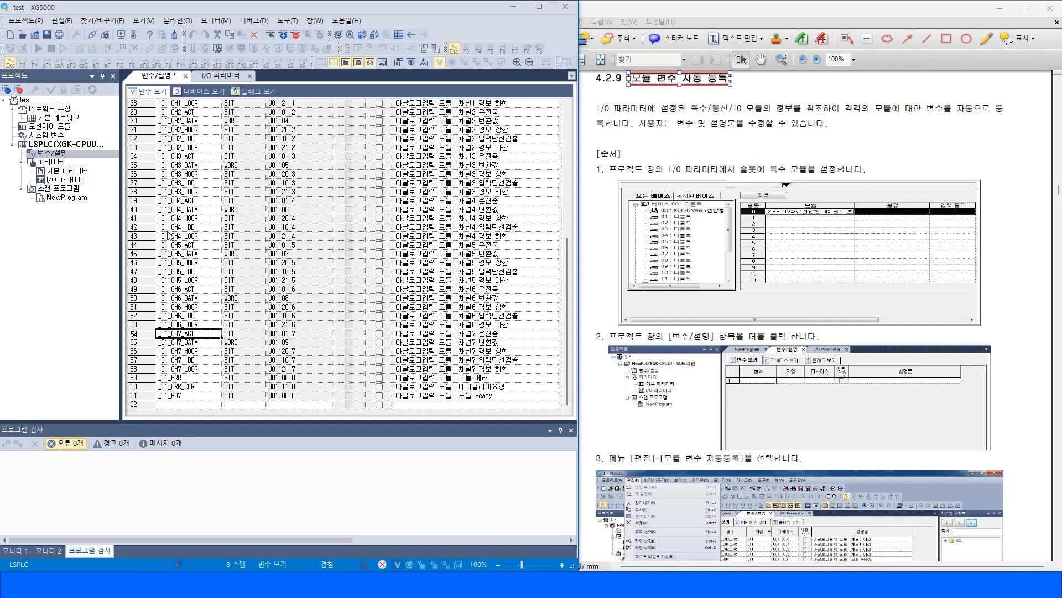
pyautogui.click(218, 74)
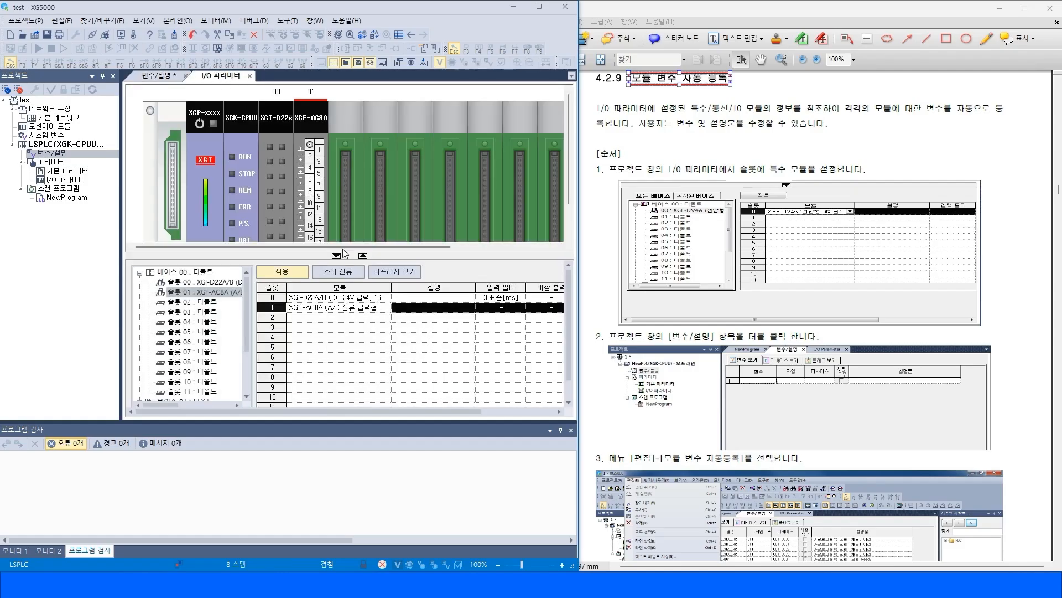
# Read manual section 4.2.10 on automatic network variable registration, then open section 4.2.11.
pyautogui.click(775, 114)
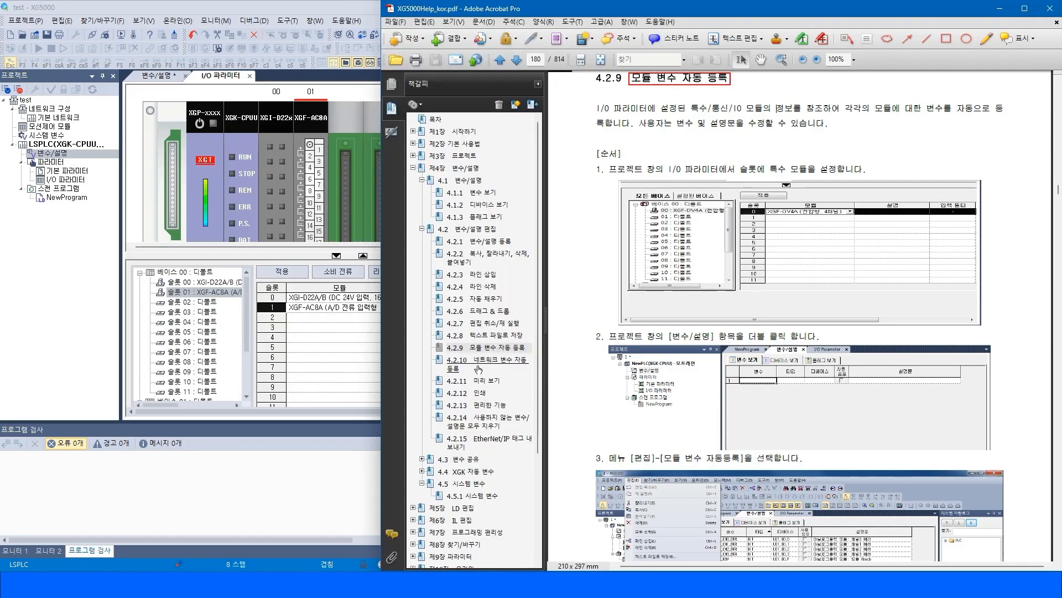
pyautogui.click(476, 364)
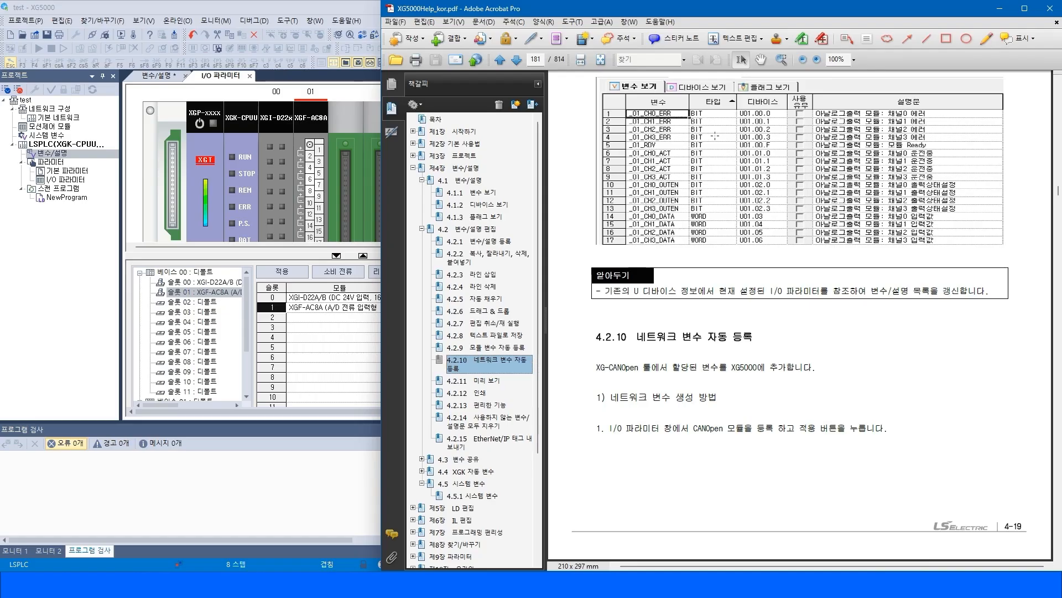
pyautogui.click(909, 375)
pyautogui.moveTo(599, 368); pyautogui.dragTo(813, 367)
pyautogui.moveTo(613, 402); pyautogui.dragTo(717, 401)
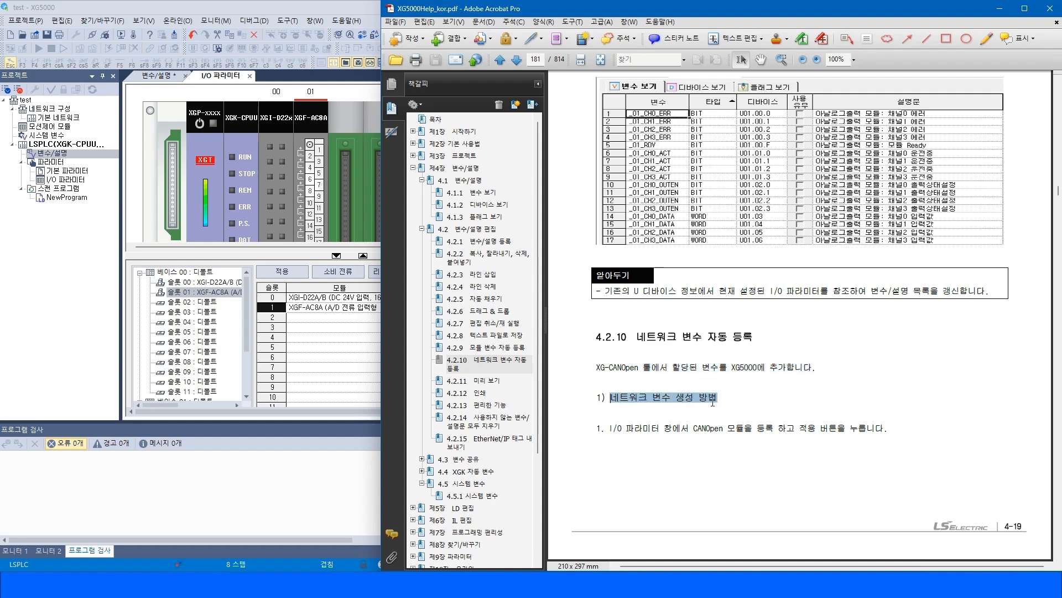
pyautogui.click(832, 397)
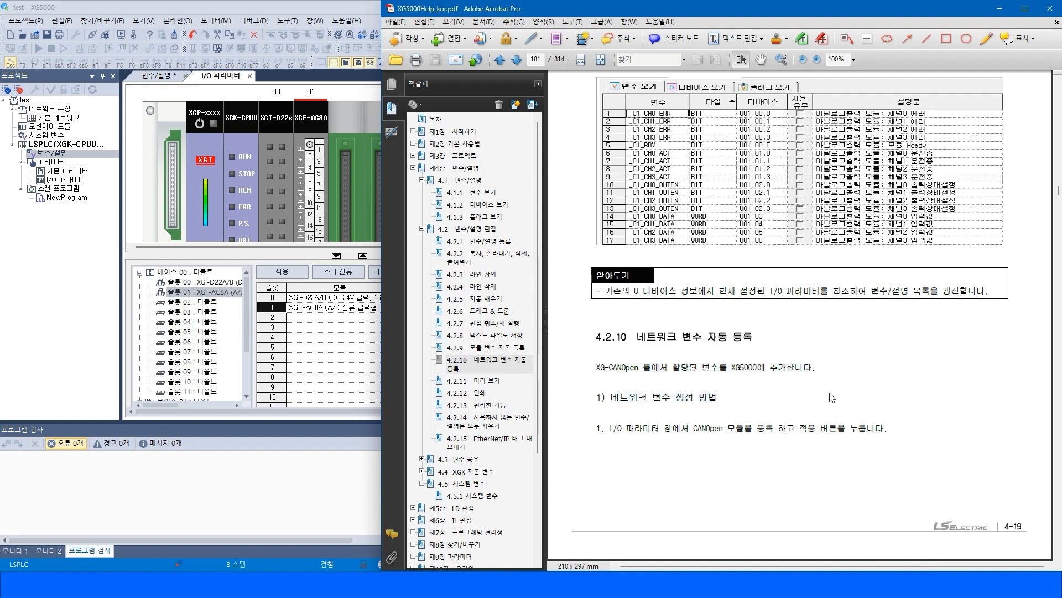
pyautogui.click(478, 382)
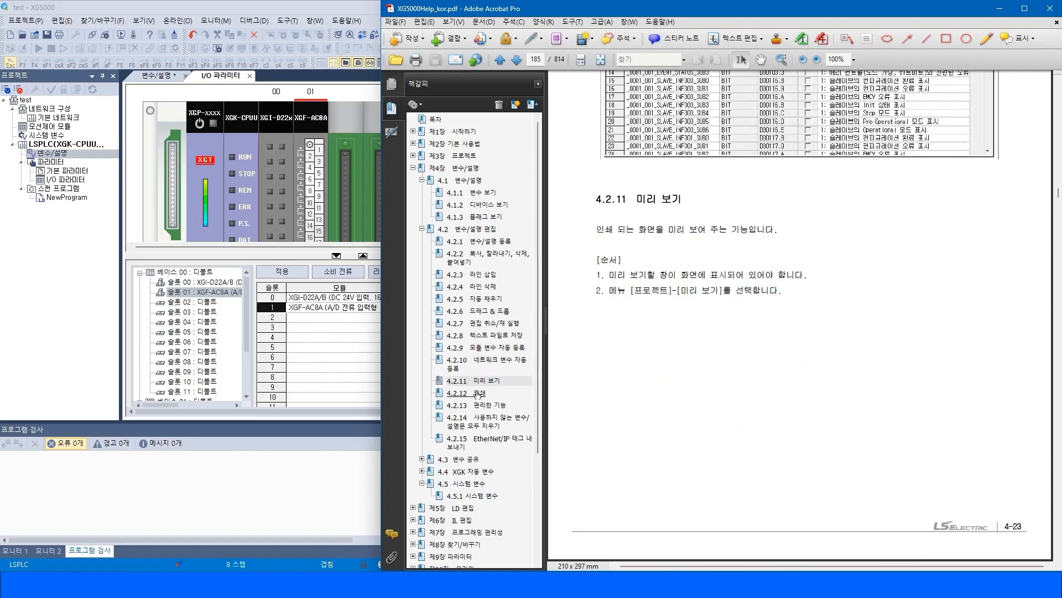
# Read manual sections 4.2.12 to 4.2.14 on printing, convenience features and deleting unused variables.
pyautogui.click(477, 394)
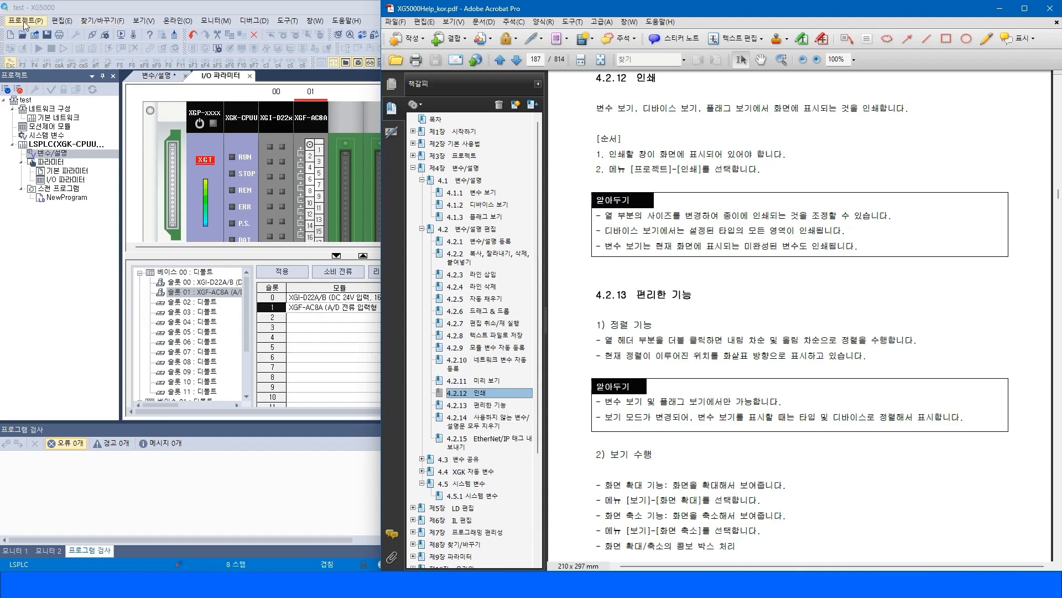
pyautogui.click(24, 21)
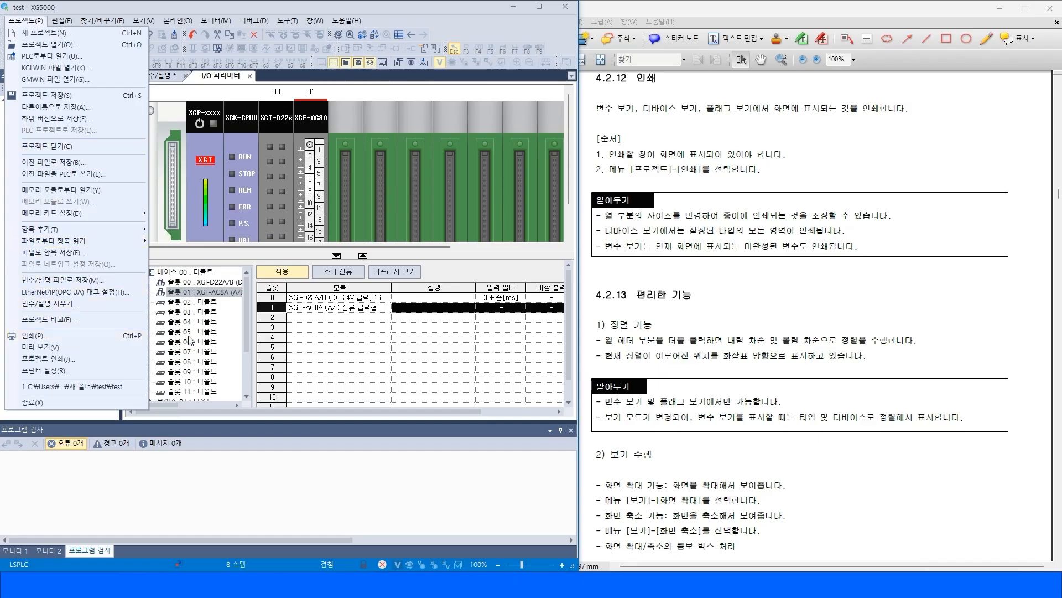
pyautogui.click(829, 308)
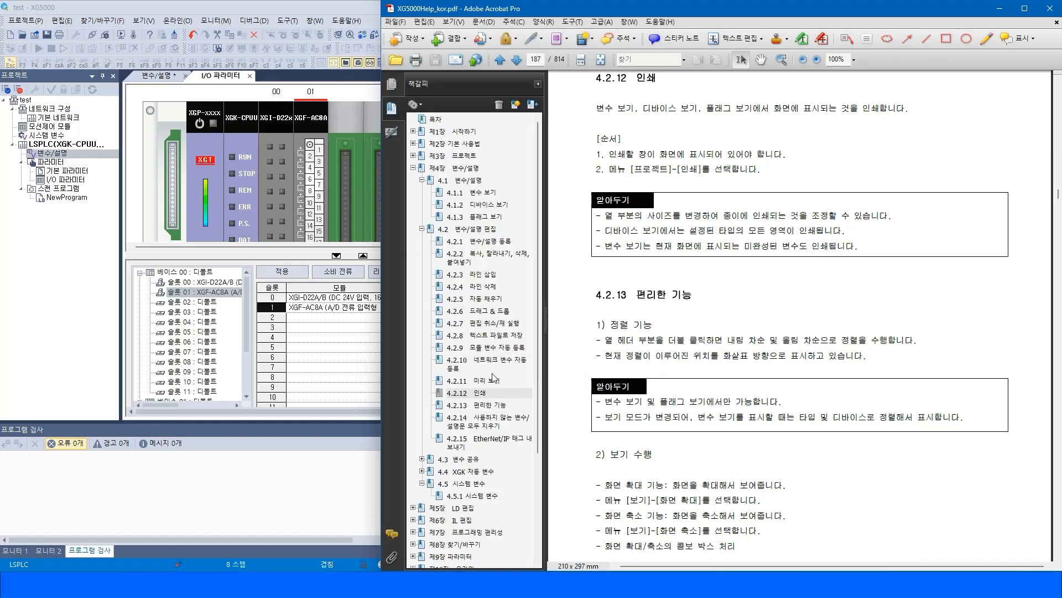
pyautogui.click(476, 405)
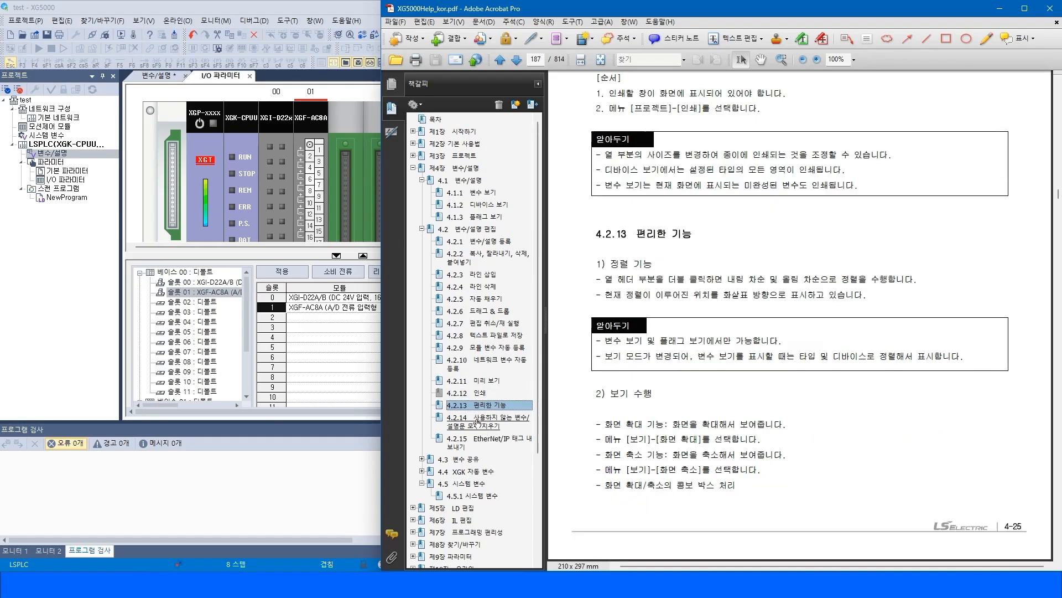
pyautogui.click(477, 423)
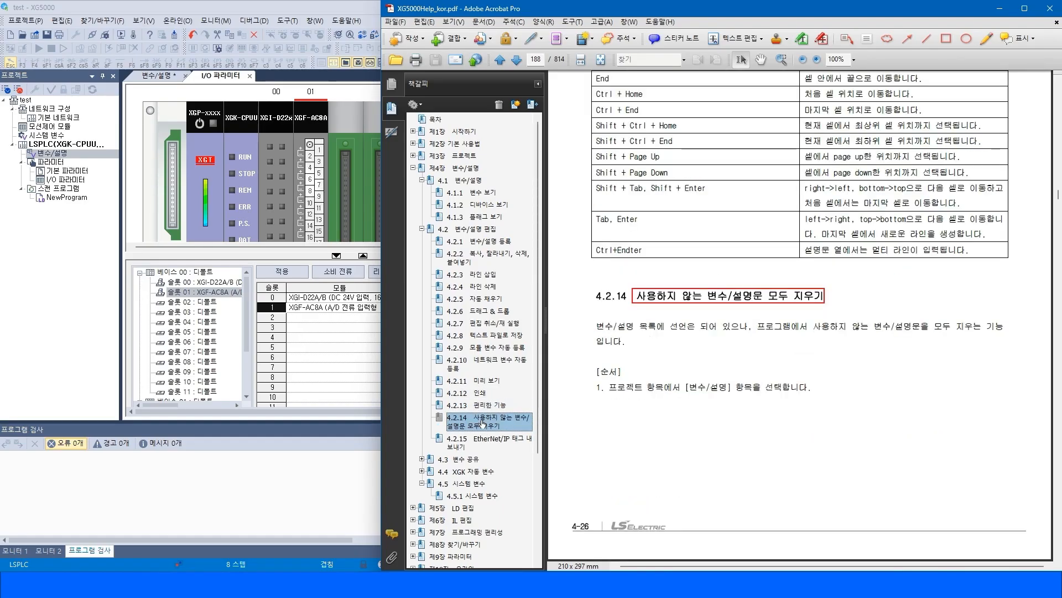
pyautogui.click(646, 295)
pyautogui.moveTo(614, 294); pyautogui.dragTo(800, 378)
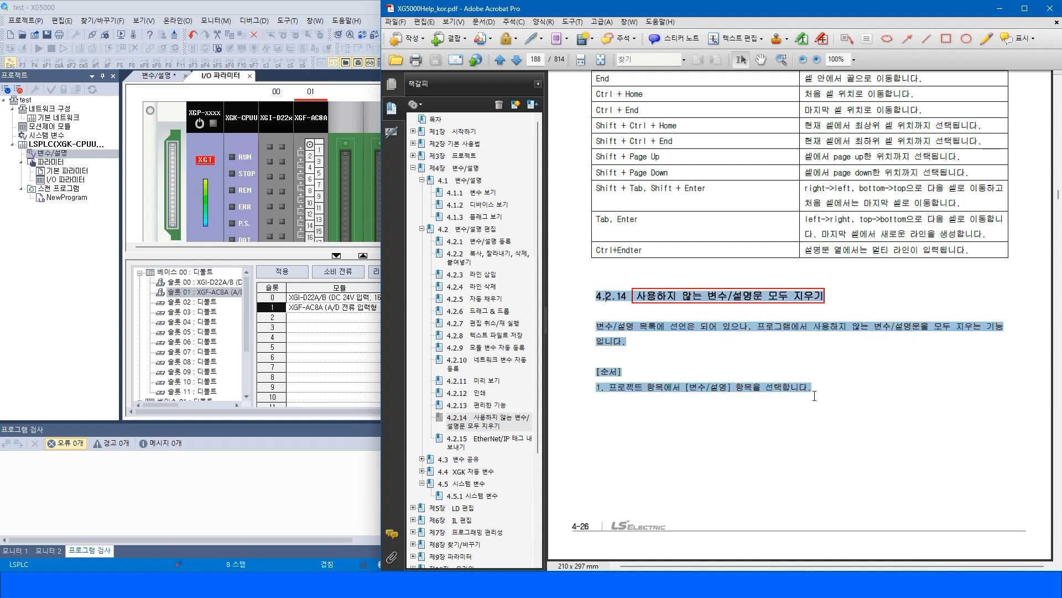
pyautogui.click(840, 368)
# Open NewProgram and inspect the ladder contacts and their device tooltips.
pyautogui.click(77, 173)
pyautogui.doubleClick(61, 198)
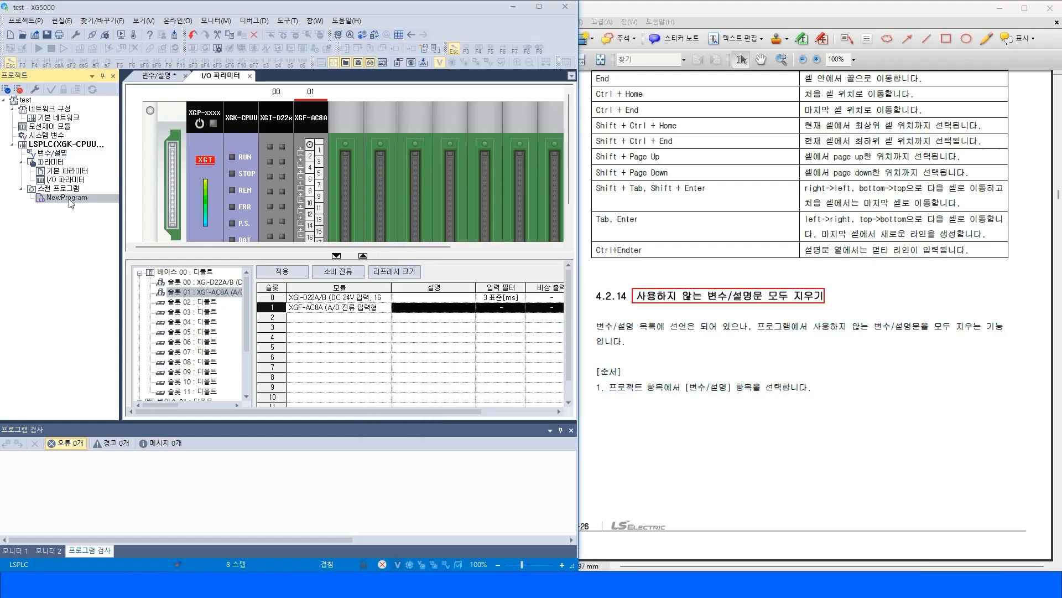
pyautogui.click(318, 169)
pyautogui.click(178, 94)
pyautogui.click(174, 123)
pyautogui.click(180, 106)
pyautogui.click(191, 127)
pyautogui.click(177, 105)
pyautogui.click(219, 127)
pyautogui.click(178, 127)
pyautogui.click(178, 105)
pyautogui.click(202, 120)
pyautogui.click(178, 126)
pyautogui.click(178, 105)
pyautogui.click(257, 123)
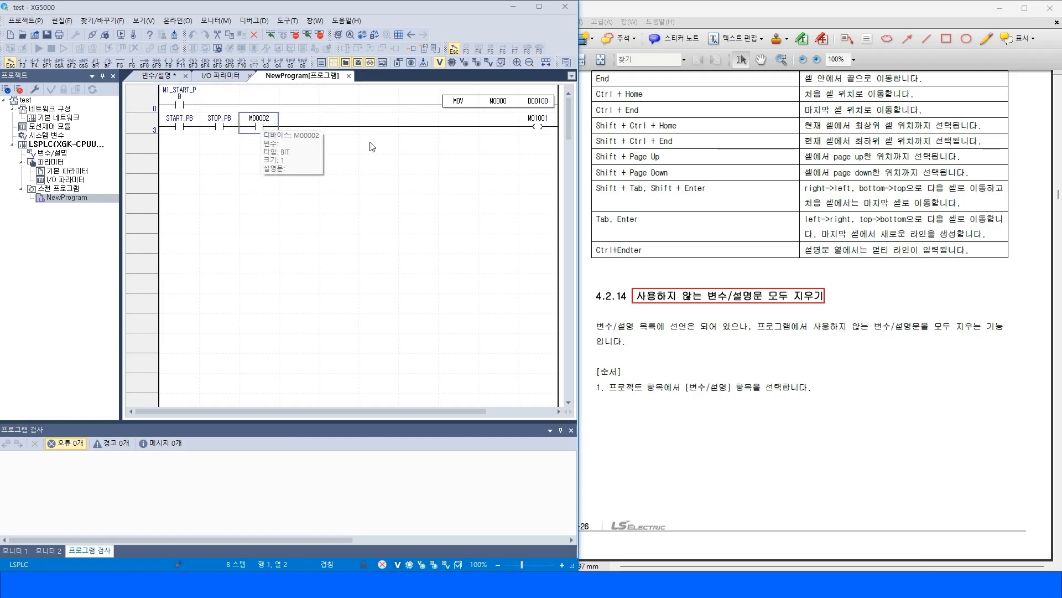
# Switch the ladder display to show devices together with their comments.
pyautogui.click(95, 23)
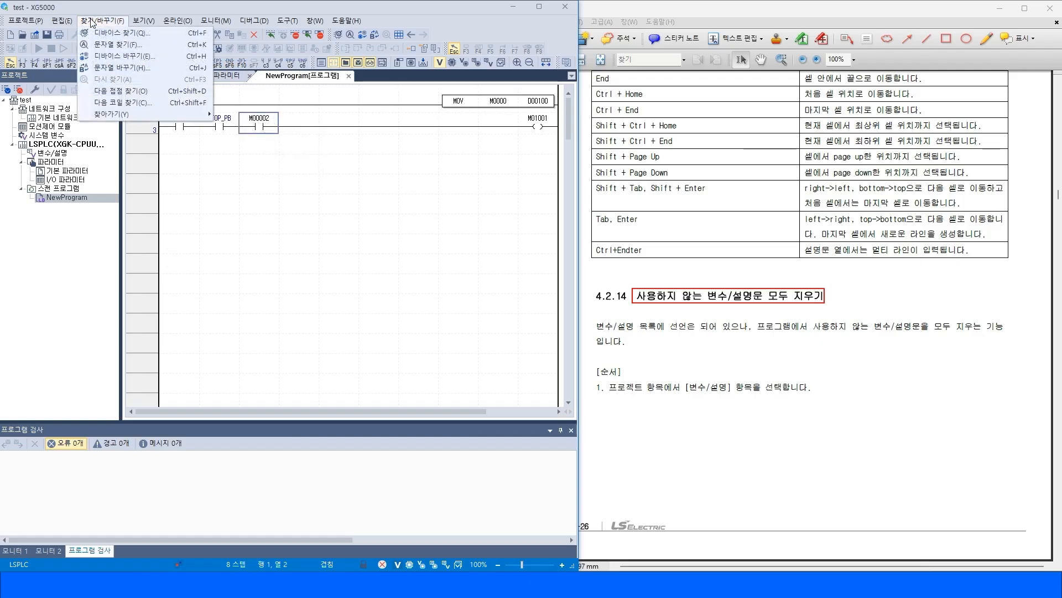
pyautogui.moveTo(143, 21)
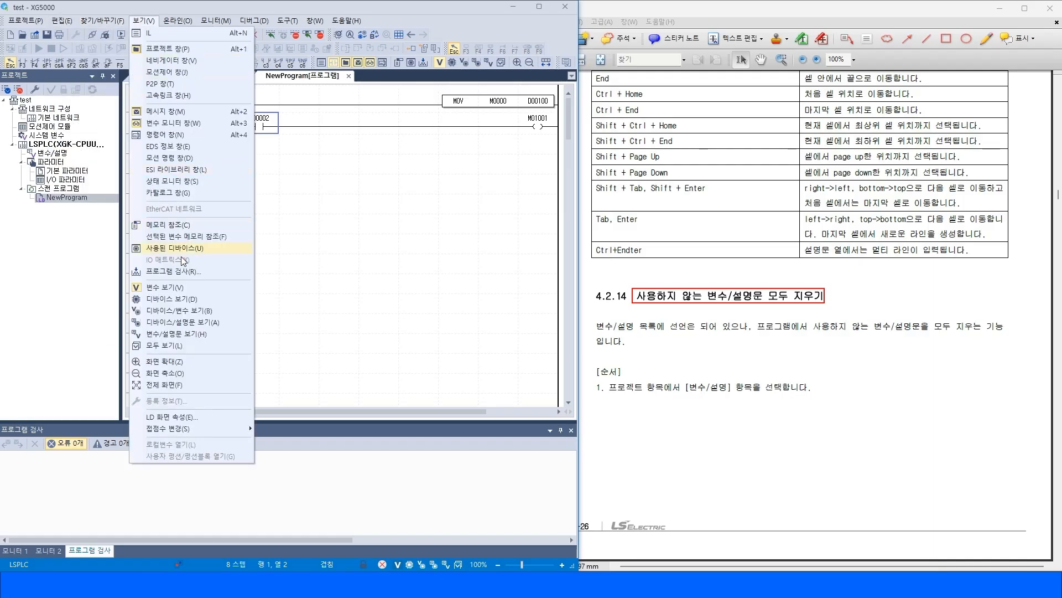
pyautogui.click(179, 322)
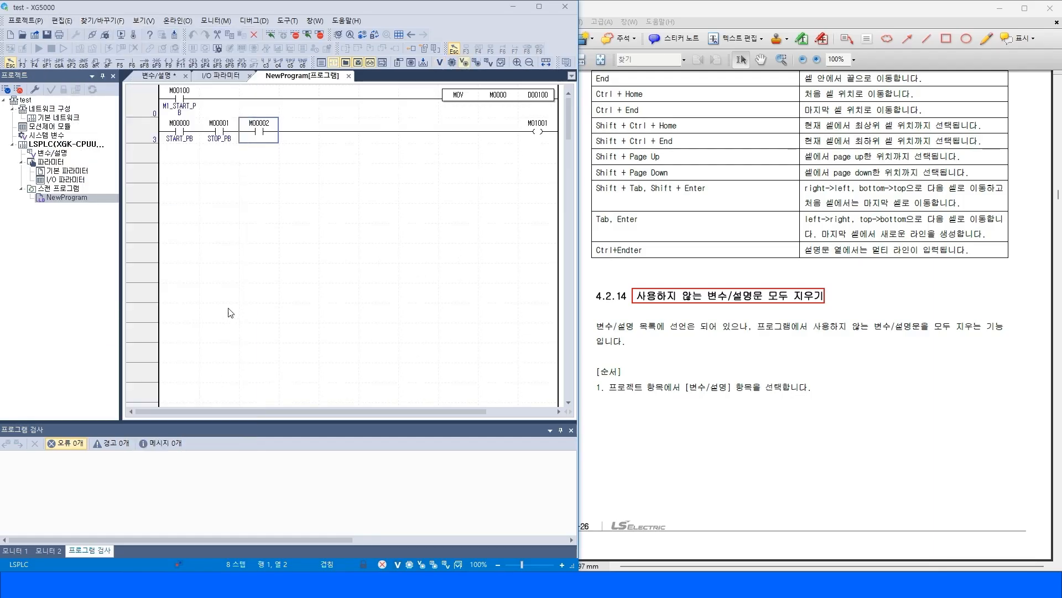
pyautogui.click(187, 99)
pyautogui.click(186, 141)
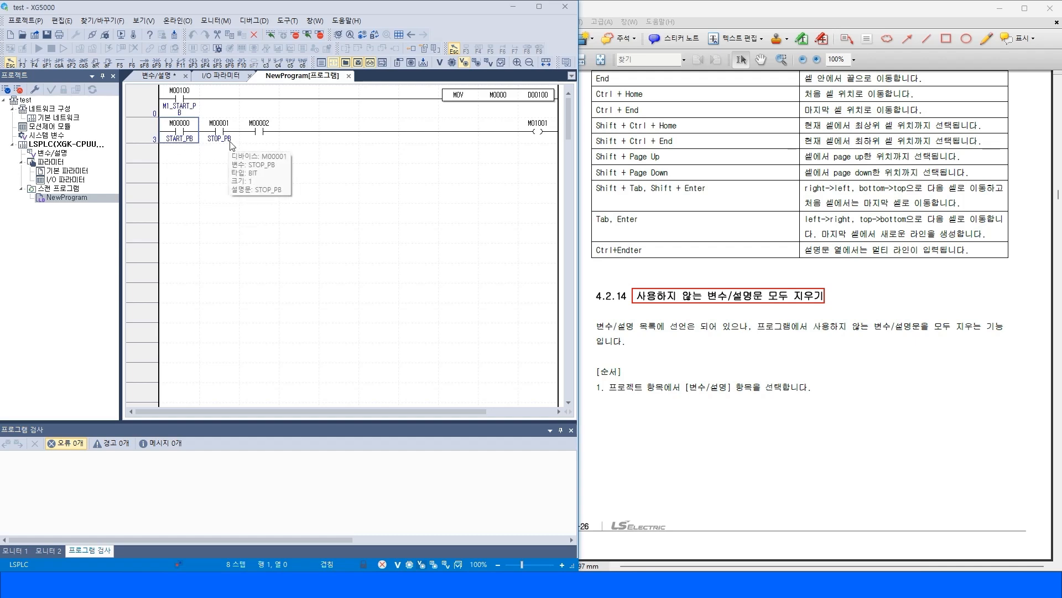
pyautogui.click(443, 160)
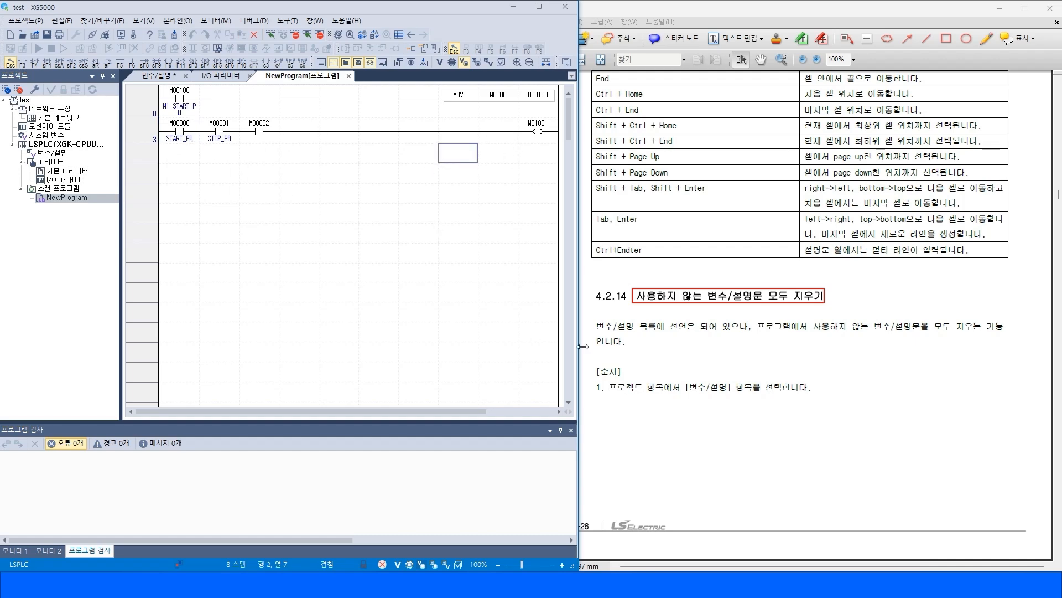
# Read the manual's description of deleting unused variables and comments.
pyautogui.moveTo(639, 295); pyautogui.dragTo(824, 296)
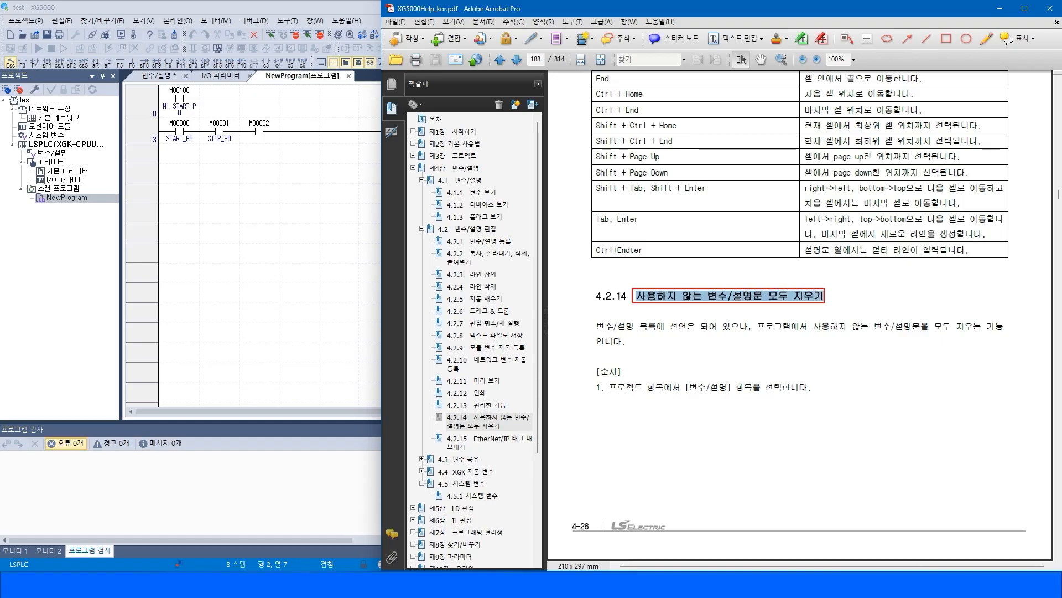
pyautogui.moveTo(597, 327); pyautogui.dragTo(677, 340)
pyautogui.click(739, 348)
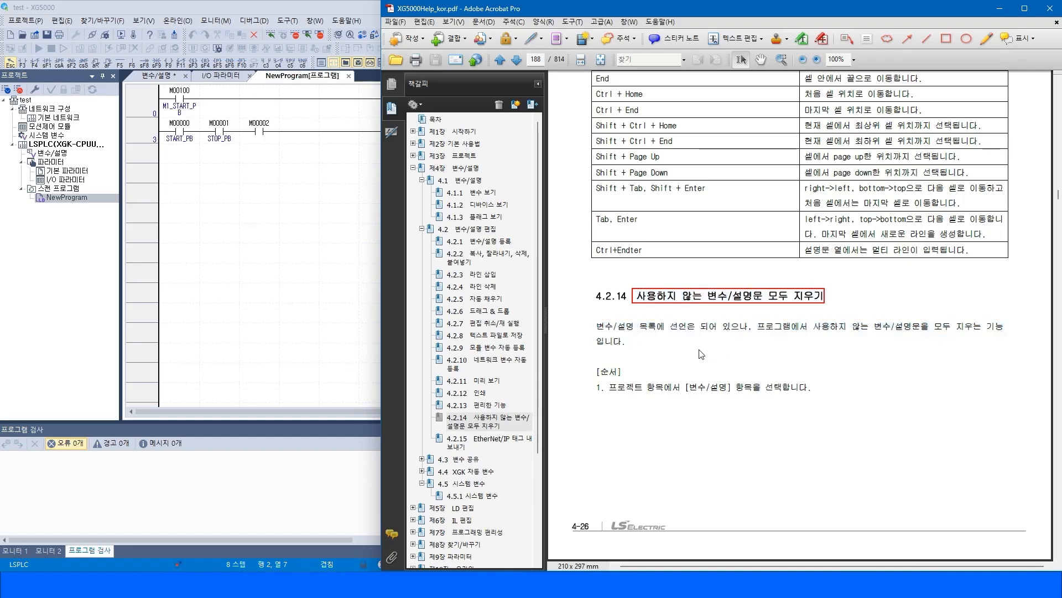
# Open the variable/comment list and delete all unused variables and comments, confirming the deletion.
pyautogui.click(40, 155)
pyautogui.doubleClick(40, 154)
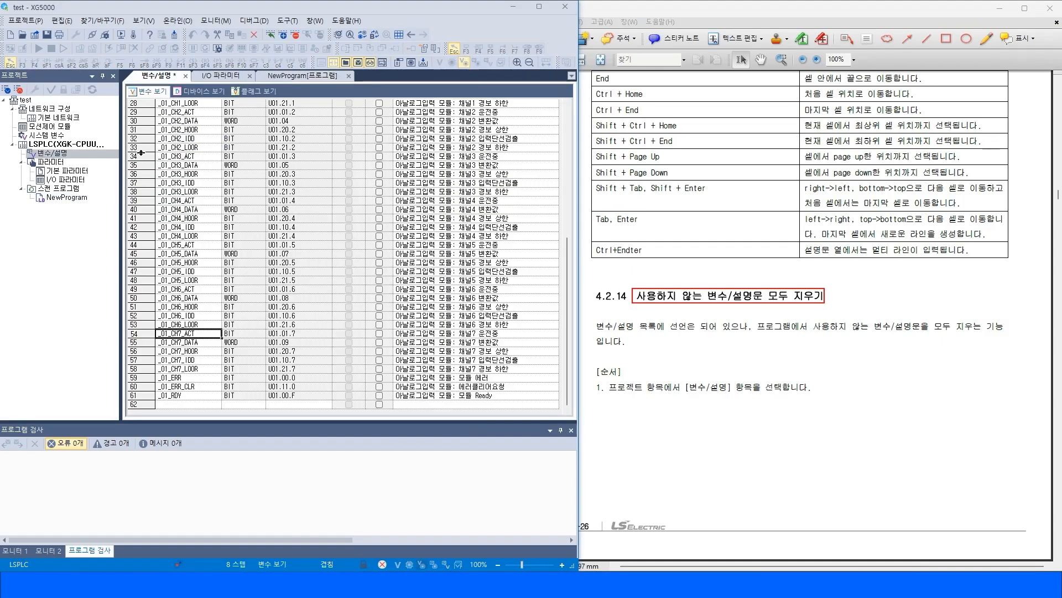
pyautogui.scroll(9, 178, 135)
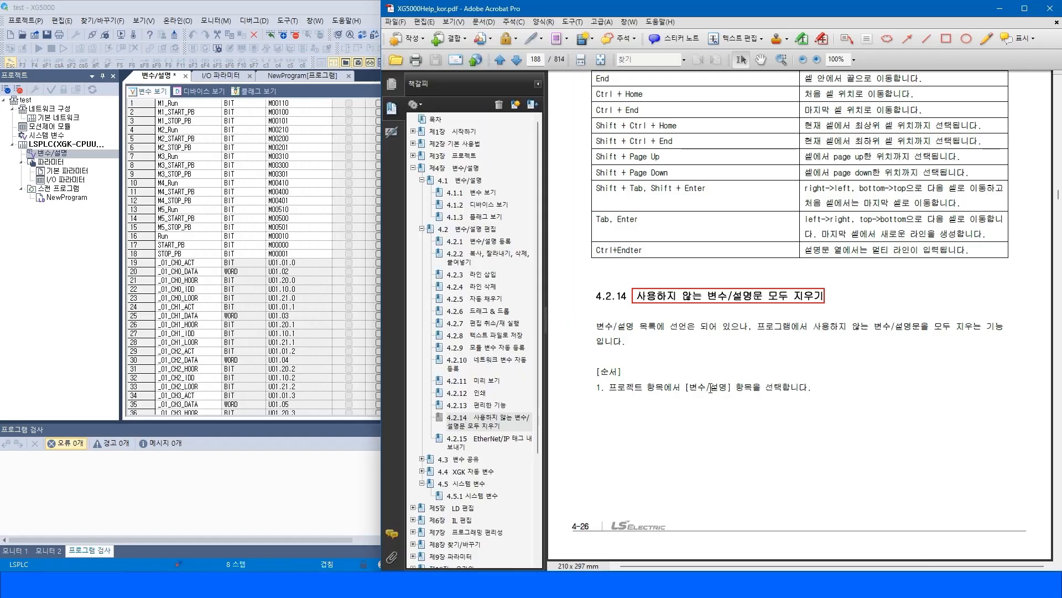
pyautogui.hotkey('alt', 'Tab')
pyautogui.click(163, 7)
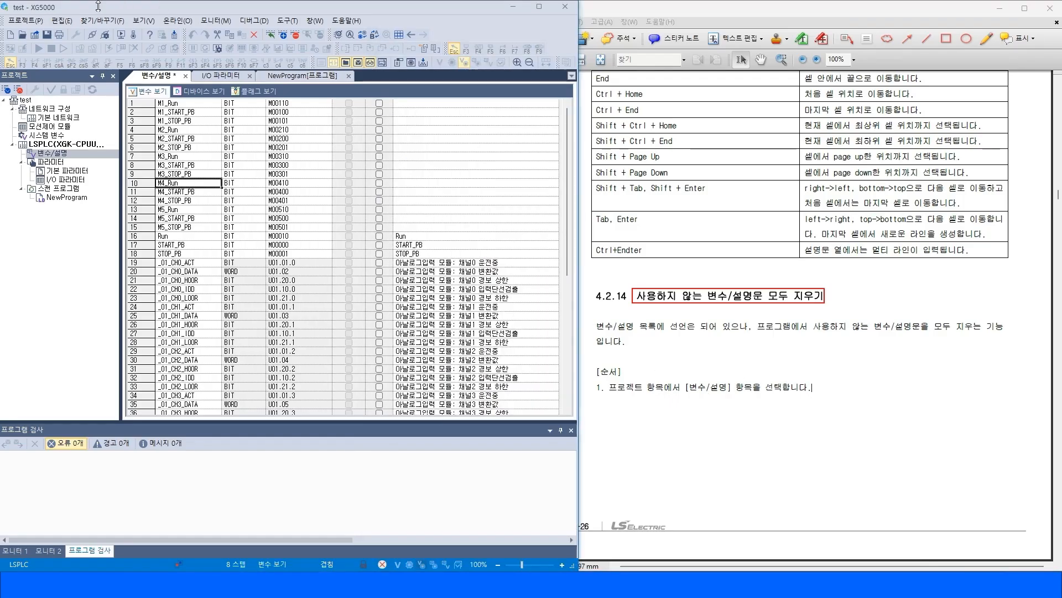
pyautogui.click(62, 20)
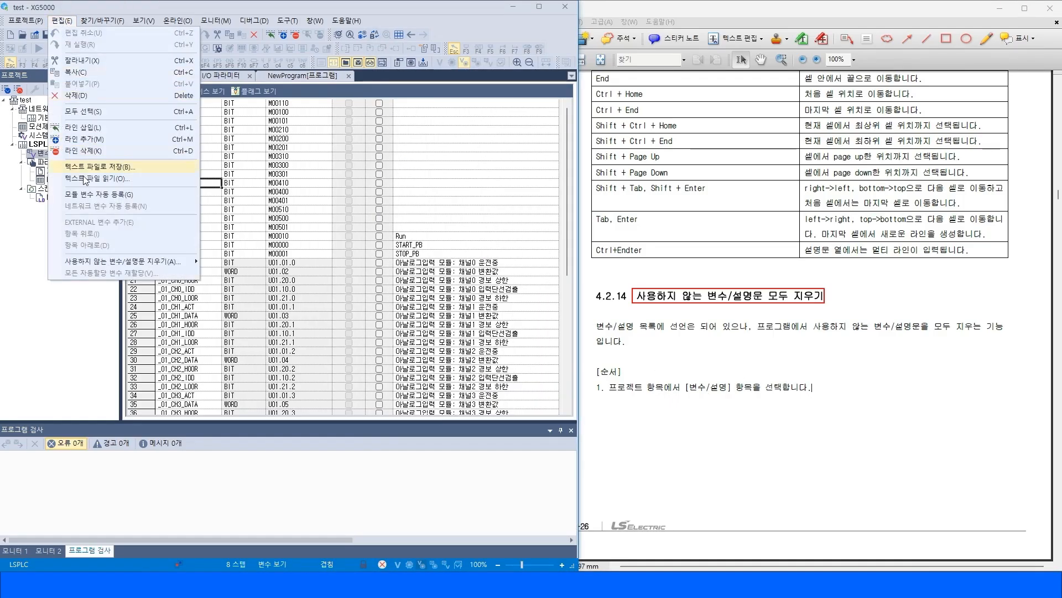
pyautogui.moveTo(128, 265)
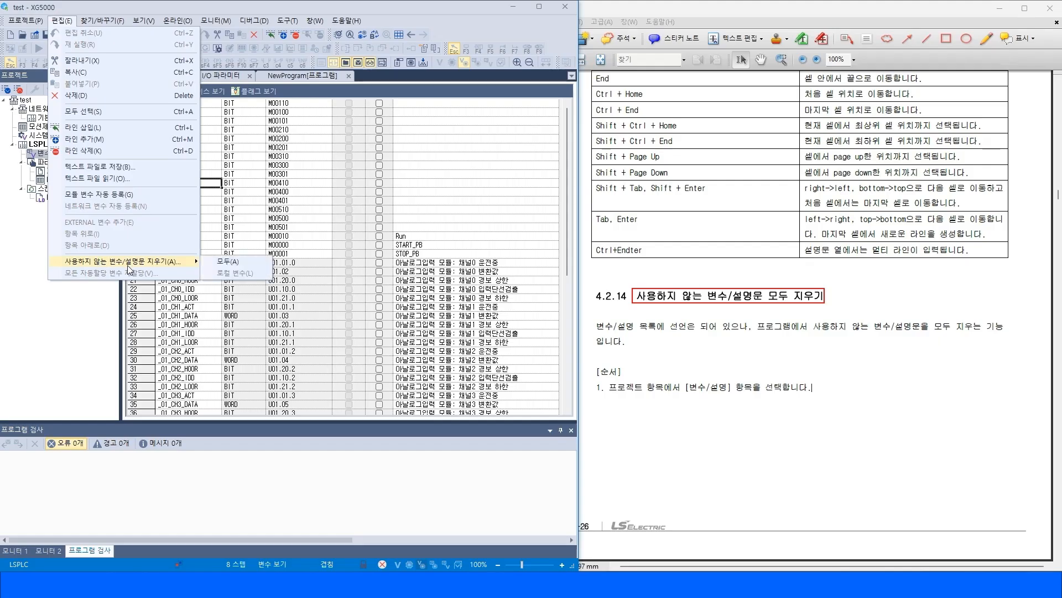
pyautogui.click(226, 264)
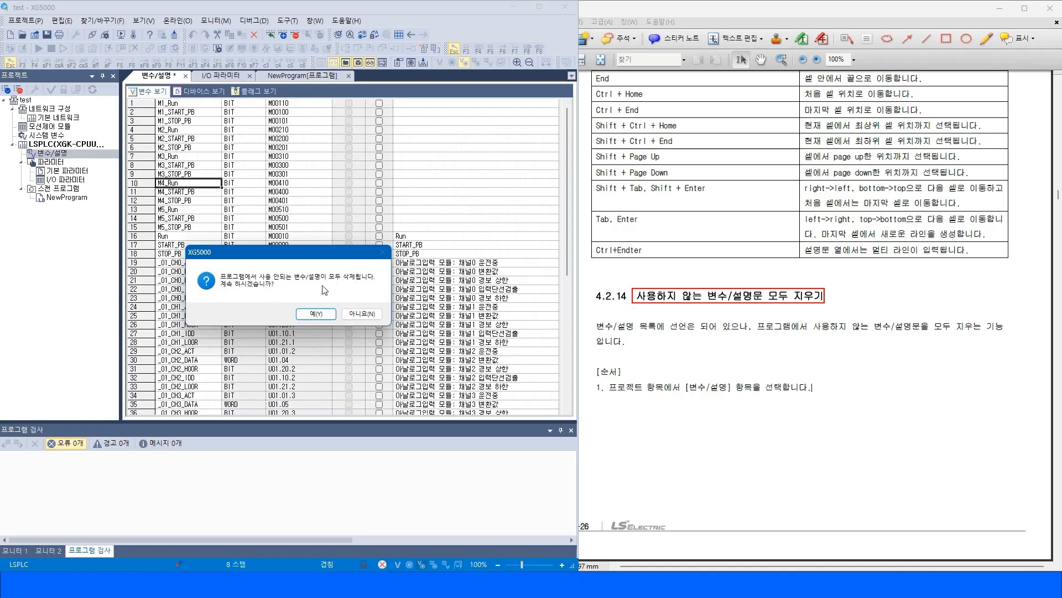
pyautogui.click(315, 314)
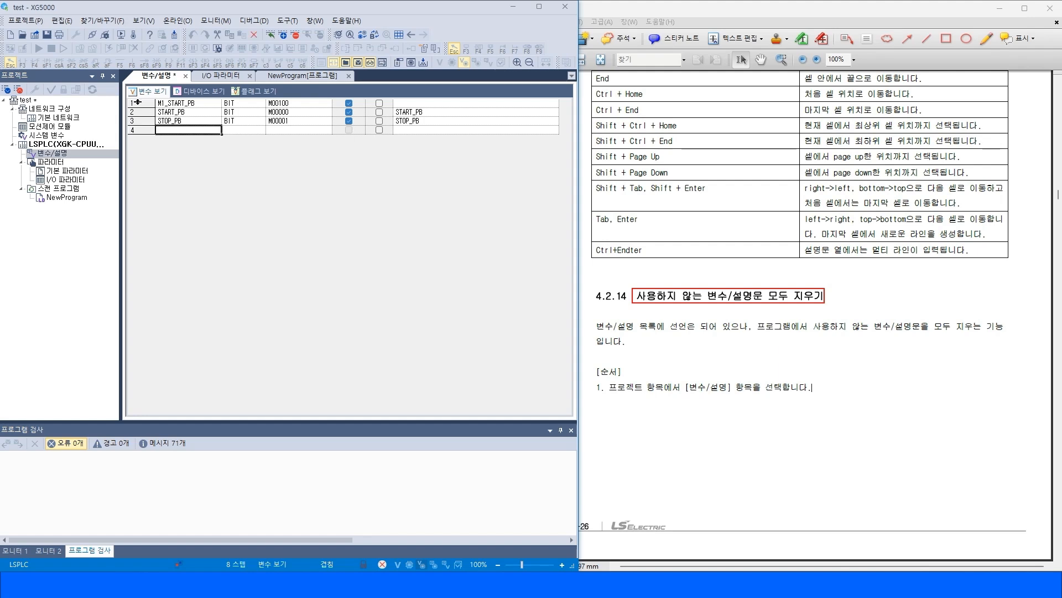
# Review the remaining variables in the variable list.
pyautogui.moveTo(140, 102); pyautogui.dragTo(140, 117)
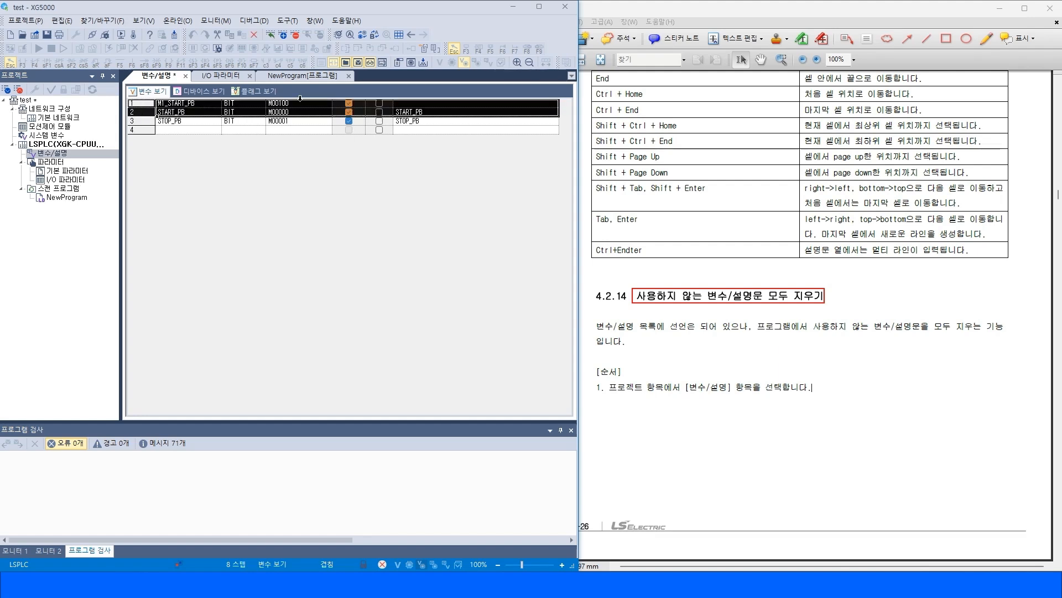
pyautogui.click(290, 114)
pyautogui.click(294, 105)
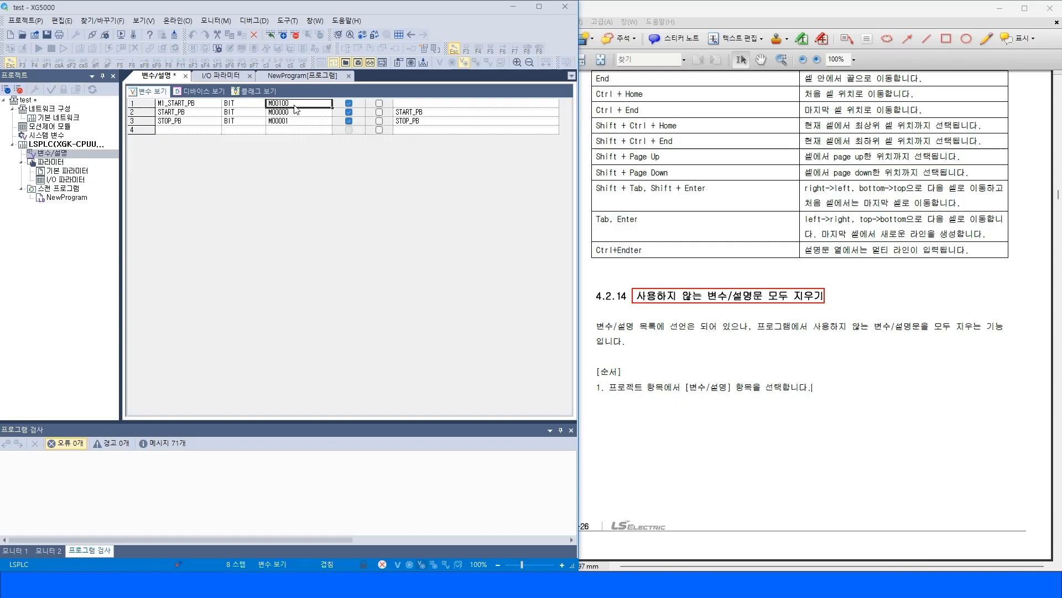
pyautogui.click(168, 132)
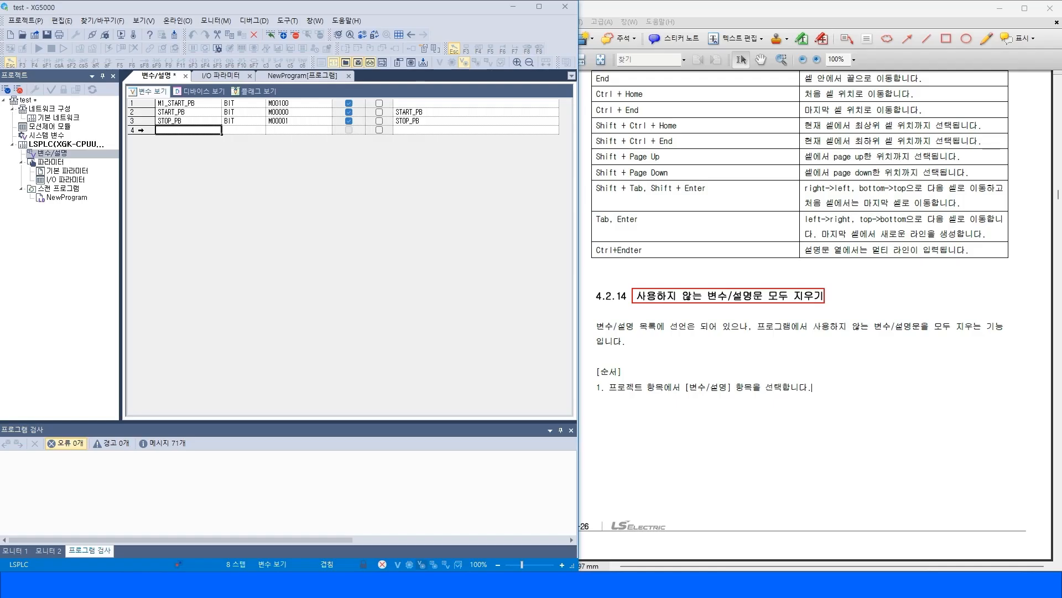
pyautogui.click(141, 130)
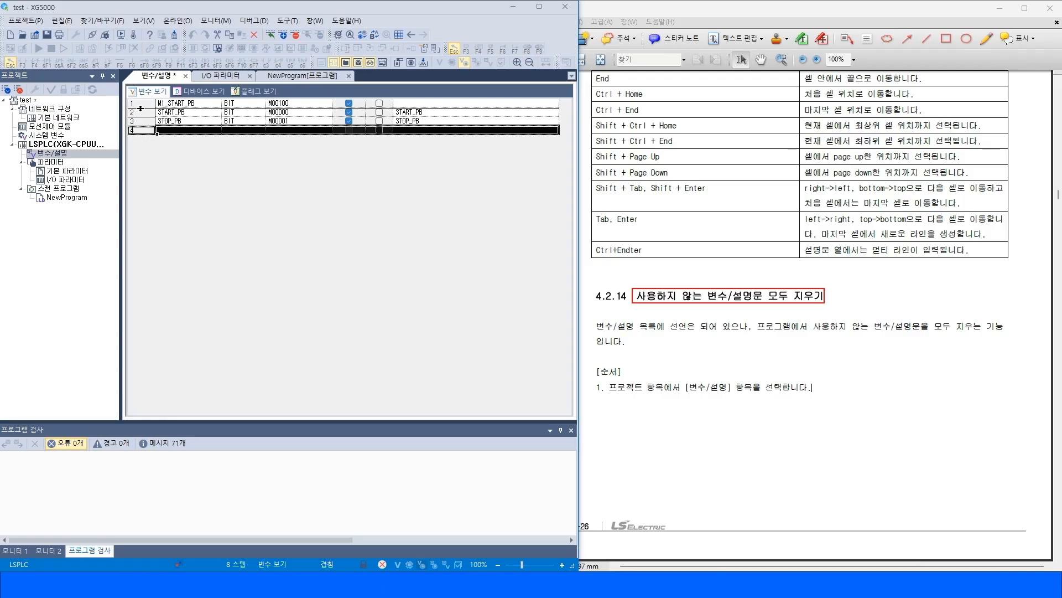
pyautogui.moveTo(141, 105); pyautogui.dragTo(143, 119)
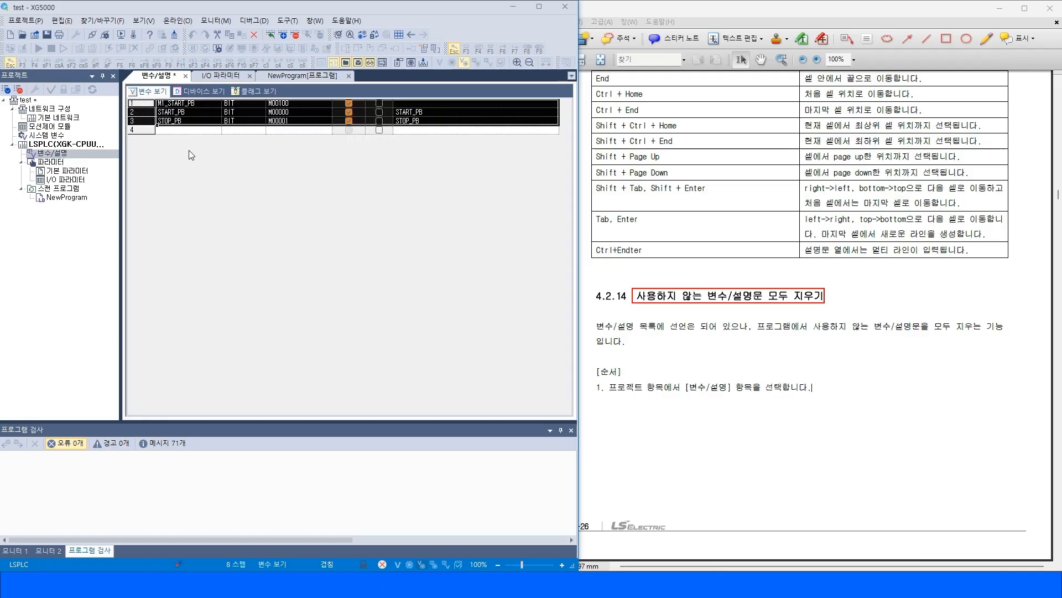
pyautogui.click(143, 130)
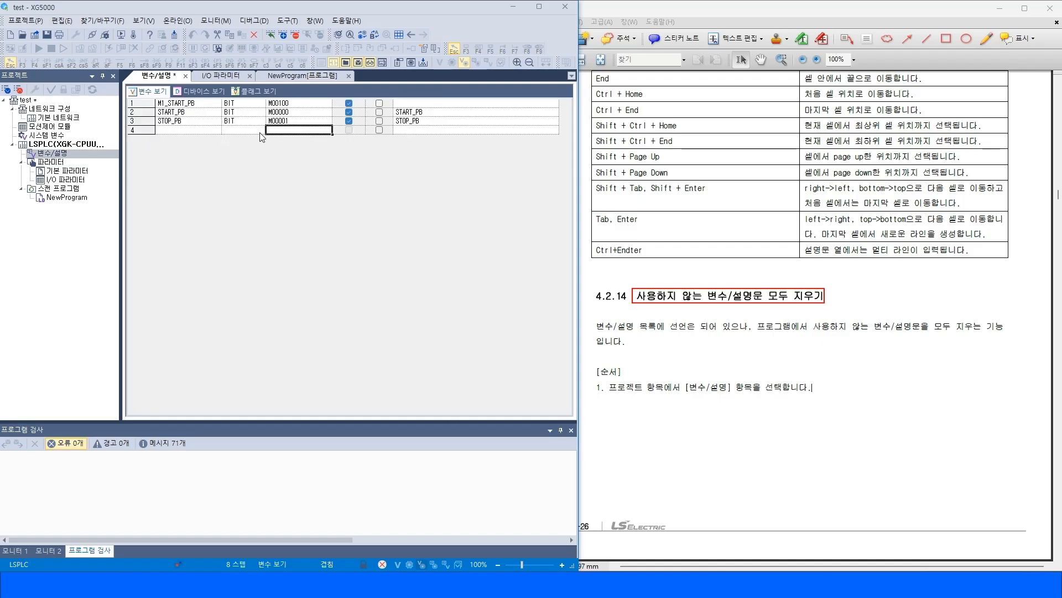
pyautogui.click(477, 132)
pyautogui.click(210, 132)
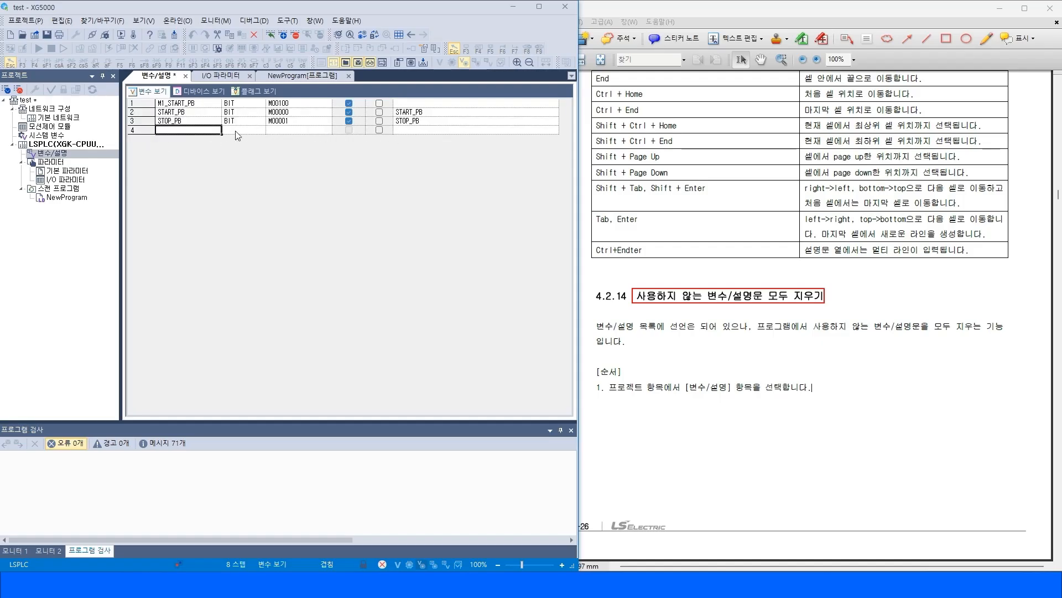
pyautogui.click(287, 132)
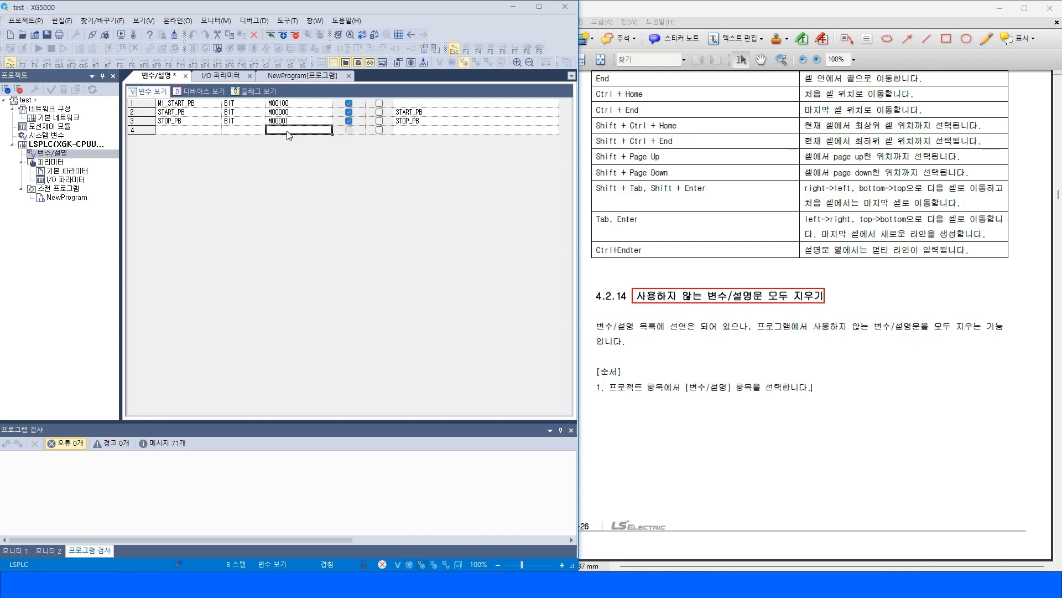
# Page through the manual's unused-variable procedure and open section 4.2.15 on EtherNet/IP tag export.
pyautogui.click(874, 364)
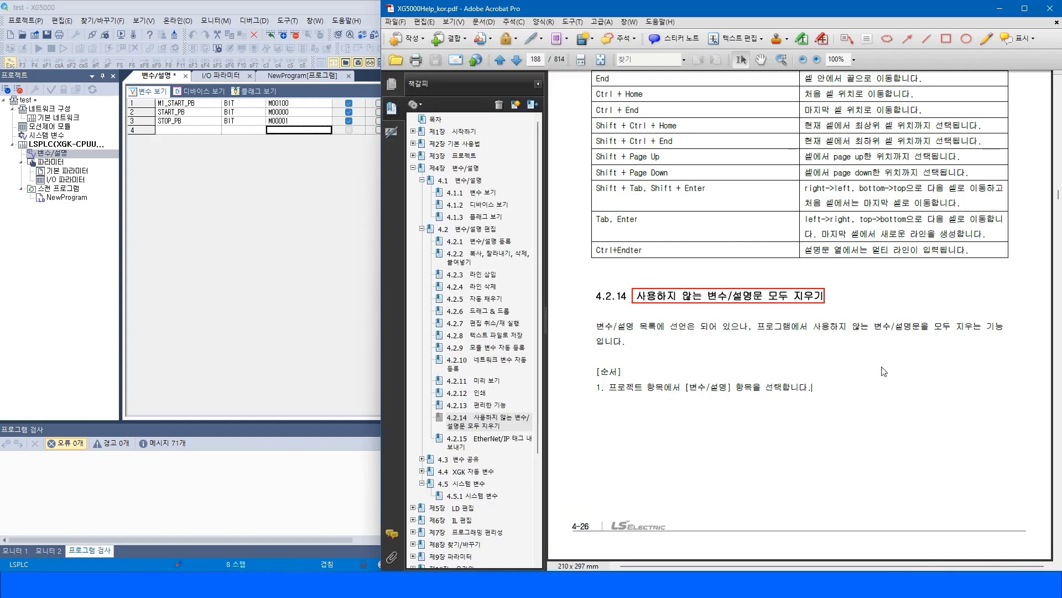
pyautogui.click(1059, 519)
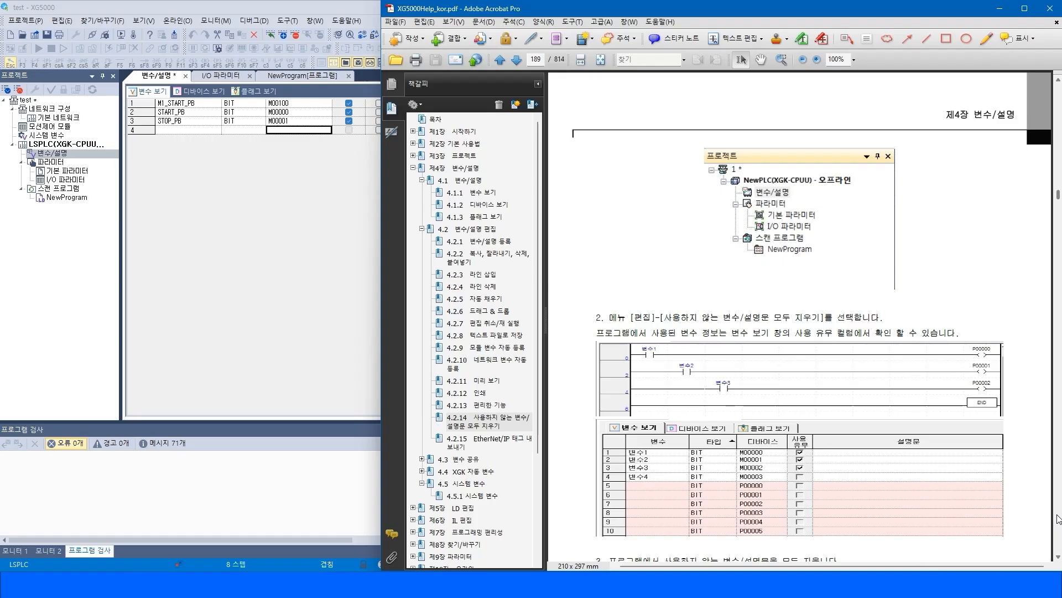
pyautogui.click(1059, 519)
pyautogui.click(1059, 519)
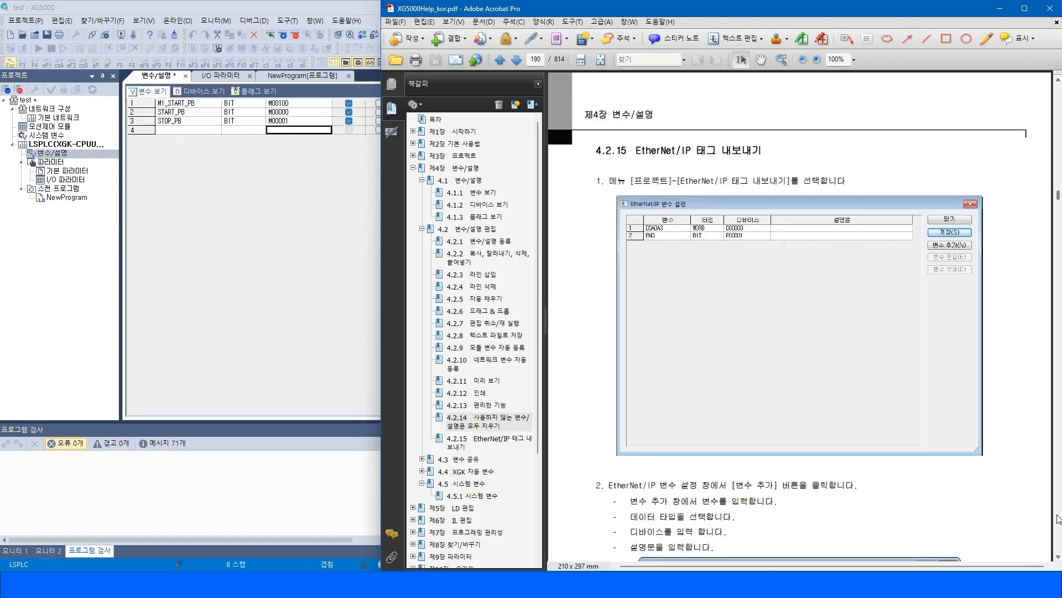
pyautogui.moveTo(611, 181); pyautogui.dragTo(827, 170)
pyautogui.click(902, 159)
pyautogui.click(492, 446)
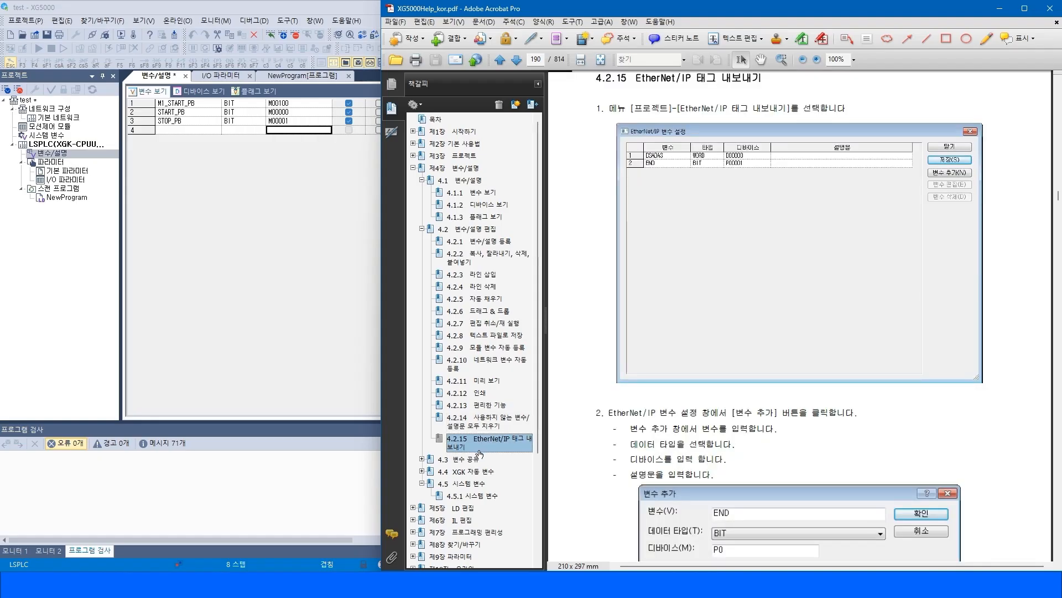
# Open section 4.3 on variable sharing in the manual and read the 4.3.1 variable/comment file save procedure.
pyautogui.scroll(-2, 480, 454)
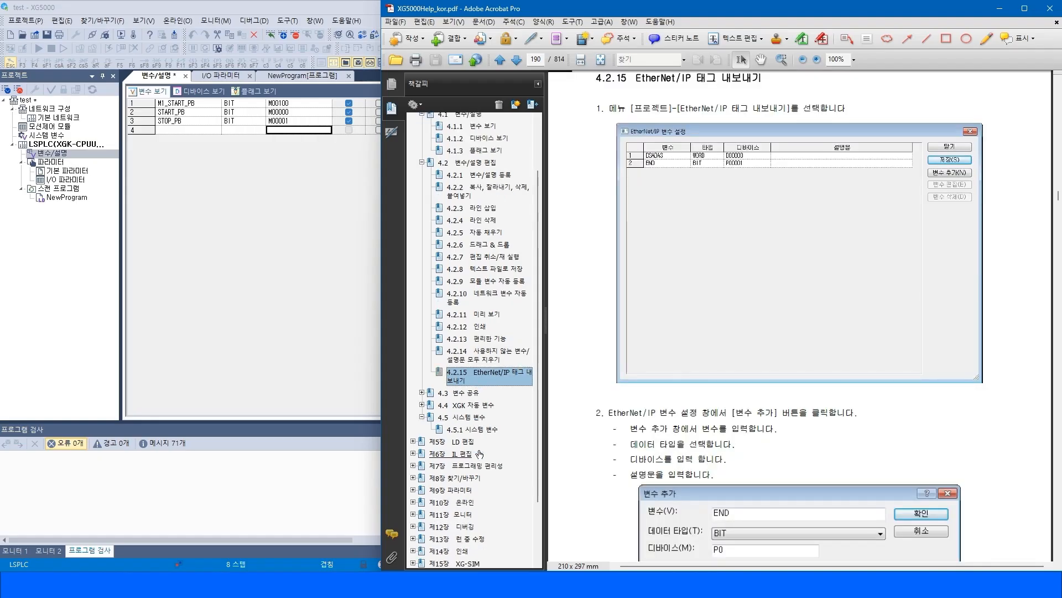
pyautogui.click(422, 392)
pyautogui.click(459, 392)
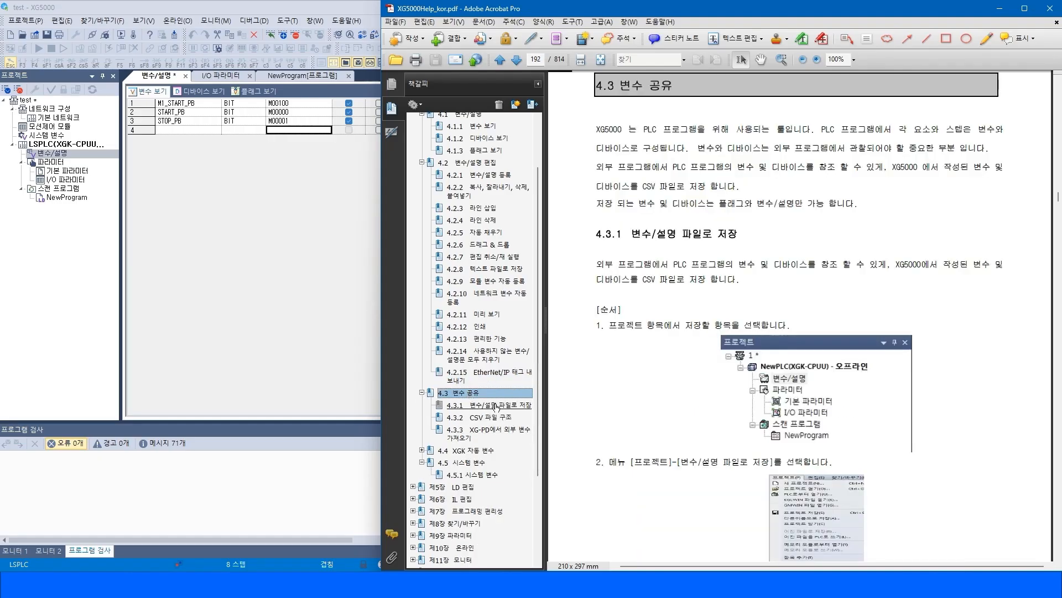
pyautogui.moveTo(633, 233); pyautogui.dragTo(713, 234)
pyautogui.click(899, 242)
pyautogui.scroll(-3, 890, 337)
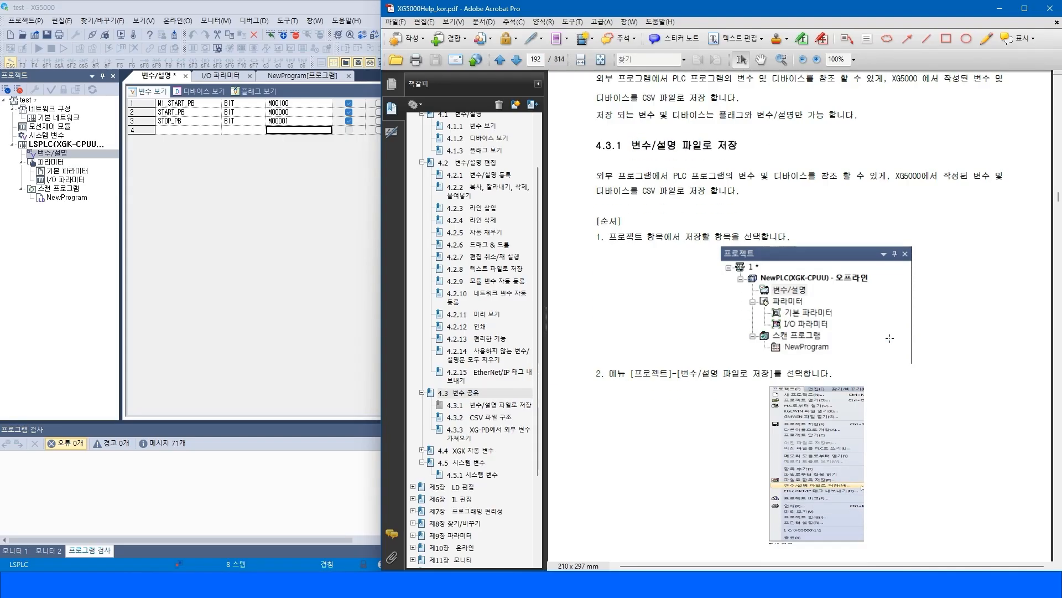
pyautogui.scroll(-1, 887, 363)
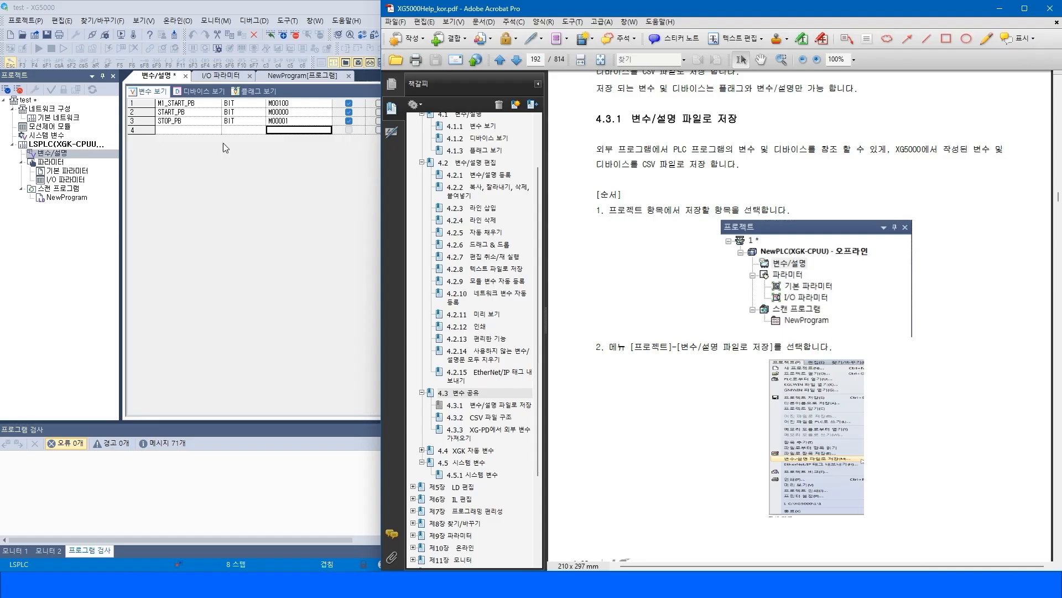
# Browse the manual's save-dialog description and open section 4.3.2 on the CSV file structure.
pyautogui.click(61, 21)
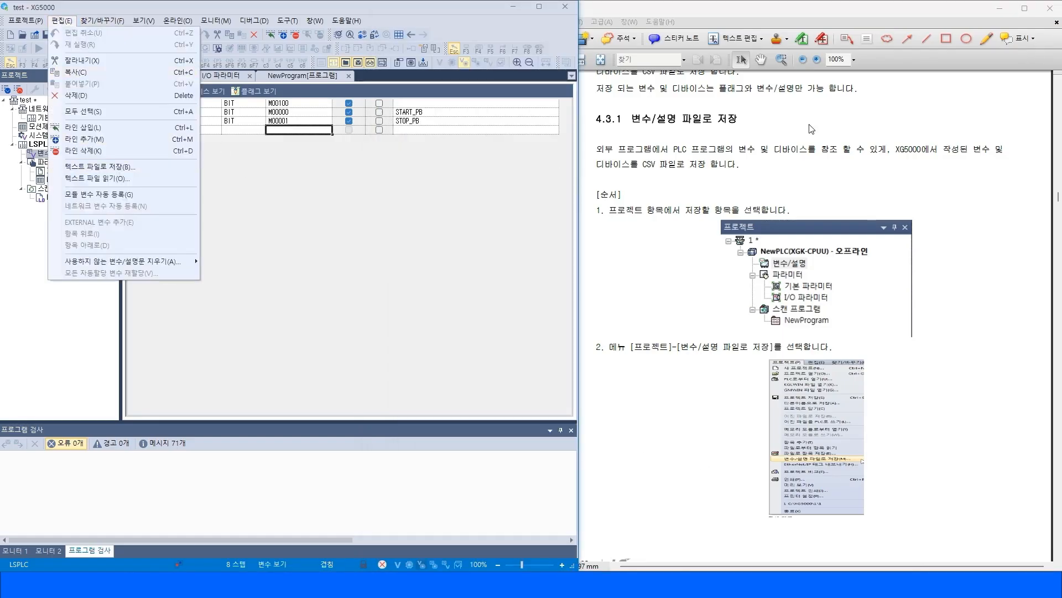
pyautogui.click(813, 150)
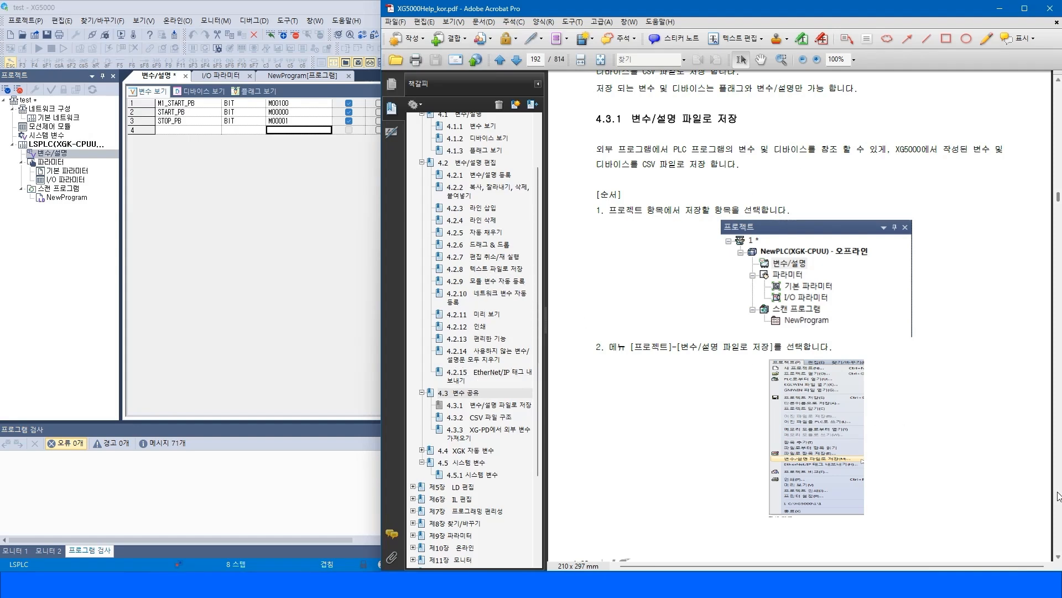
pyautogui.scroll(-5, 1058, 495)
pyautogui.scroll(-3, 1058, 495)
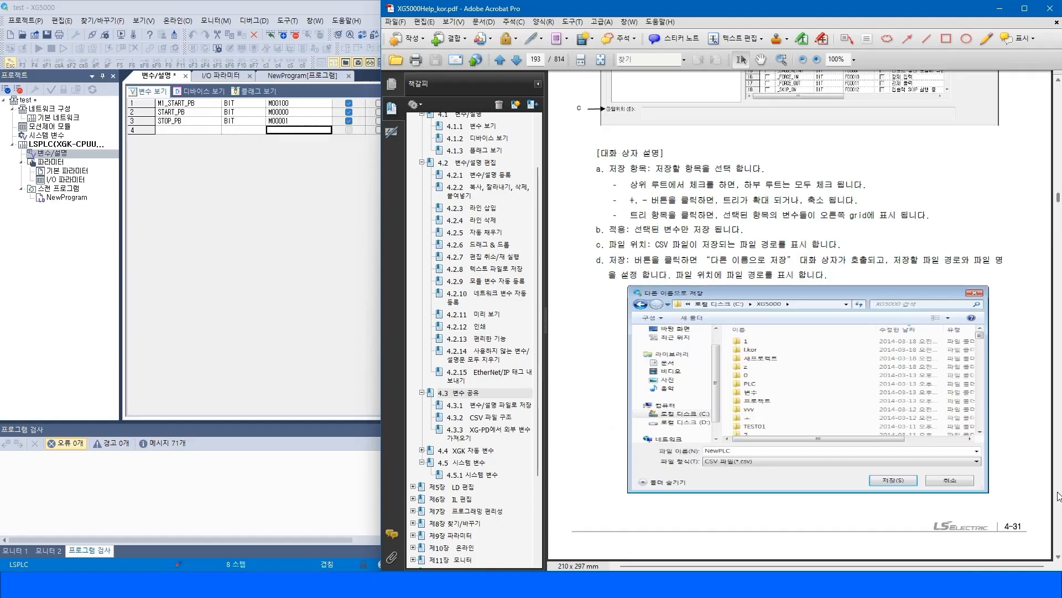
pyautogui.click(470, 405)
pyautogui.click(471, 419)
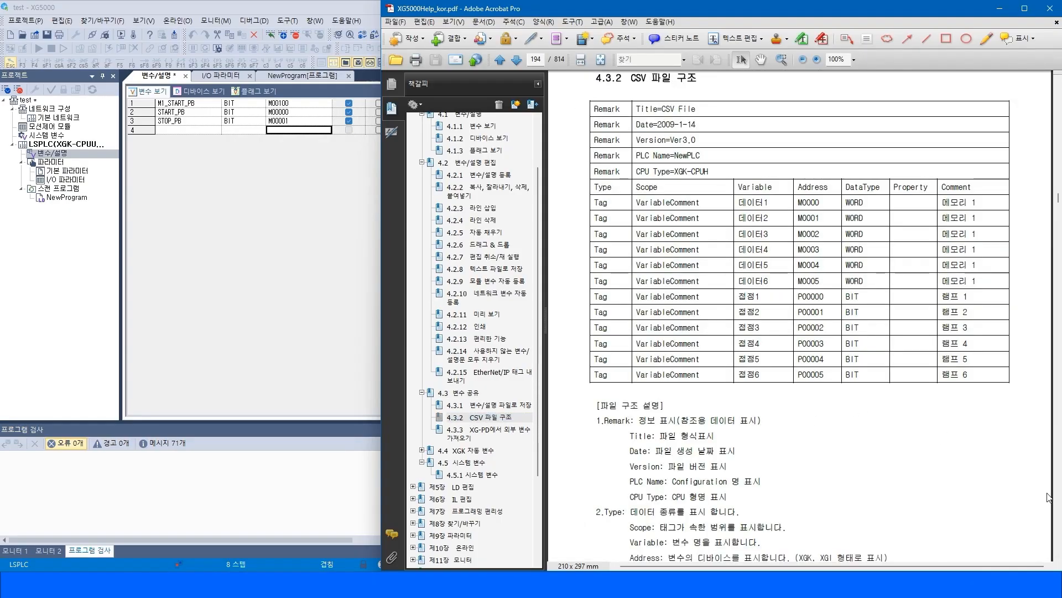
# Open section 4.4 on XGK auto variables and page through its subsections 4.4.1 to 4.4.5.
pyautogui.scroll(-10, 1058, 524)
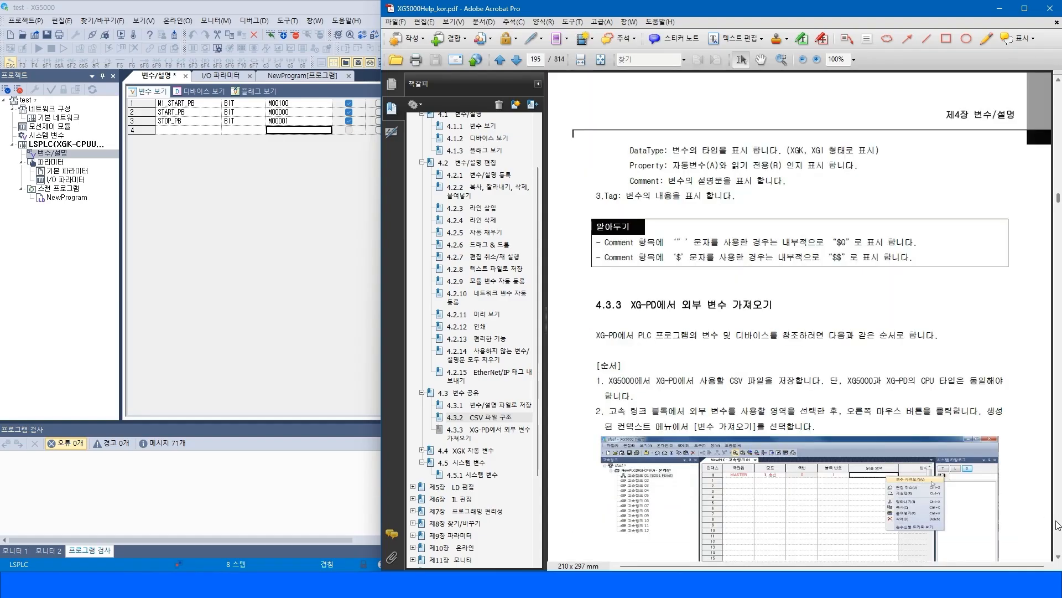
pyautogui.click(454, 455)
pyautogui.click(421, 450)
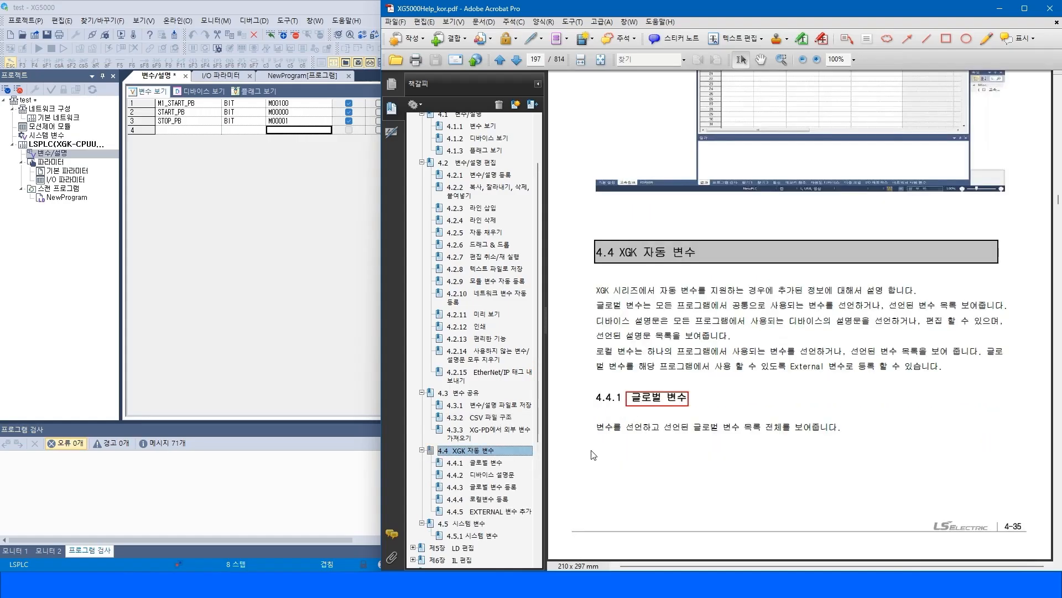
pyautogui.moveTo(620, 252); pyautogui.dragTo(699, 252)
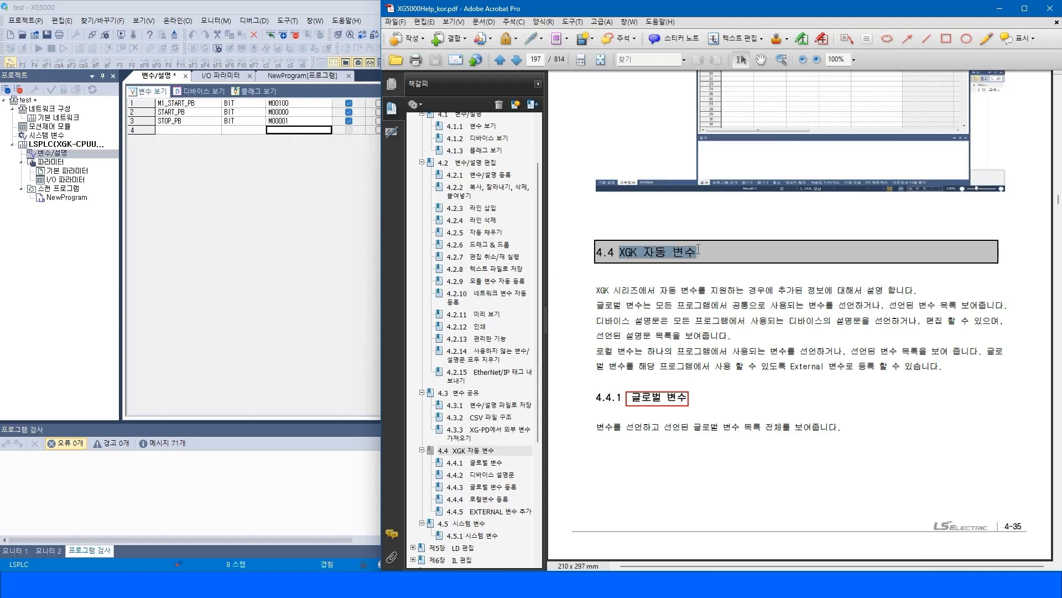
pyautogui.moveTo(596, 290); pyautogui.dragTo(950, 352)
pyautogui.click(841, 394)
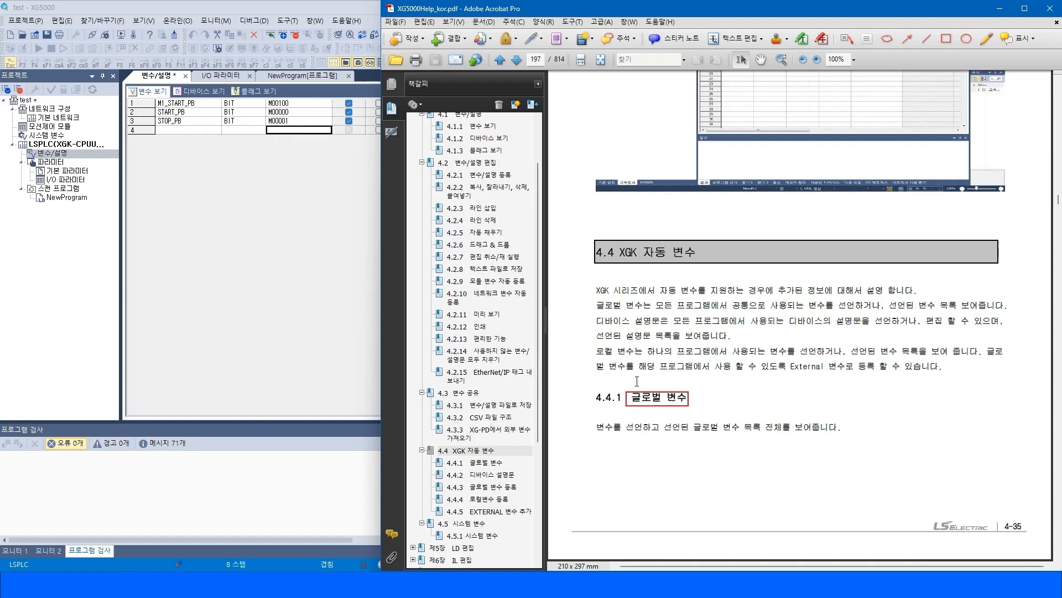
pyautogui.click(500, 478)
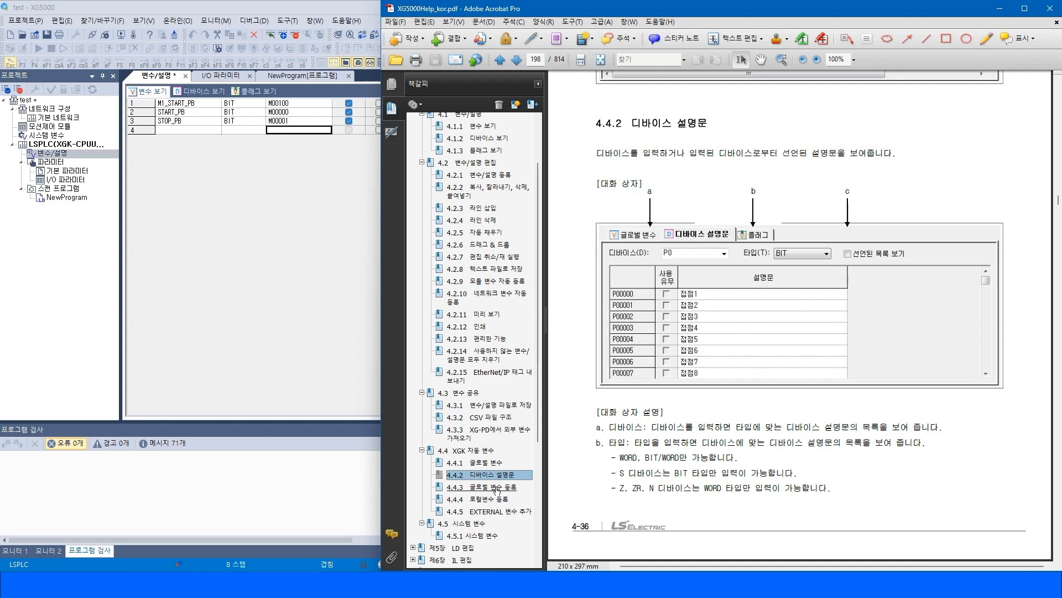
pyautogui.click(498, 487)
pyautogui.click(494, 500)
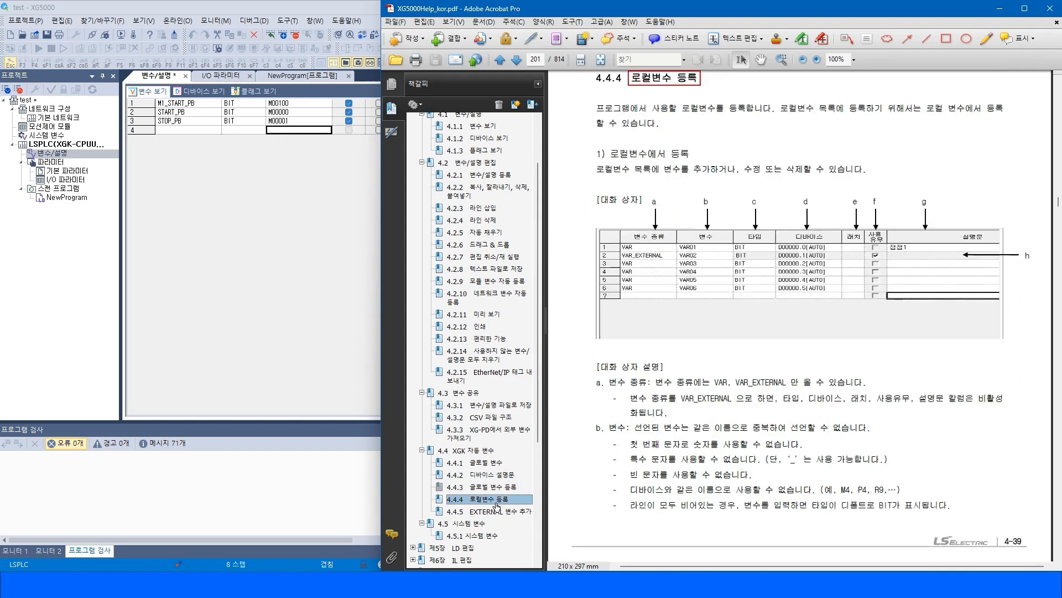
pyautogui.click(502, 512)
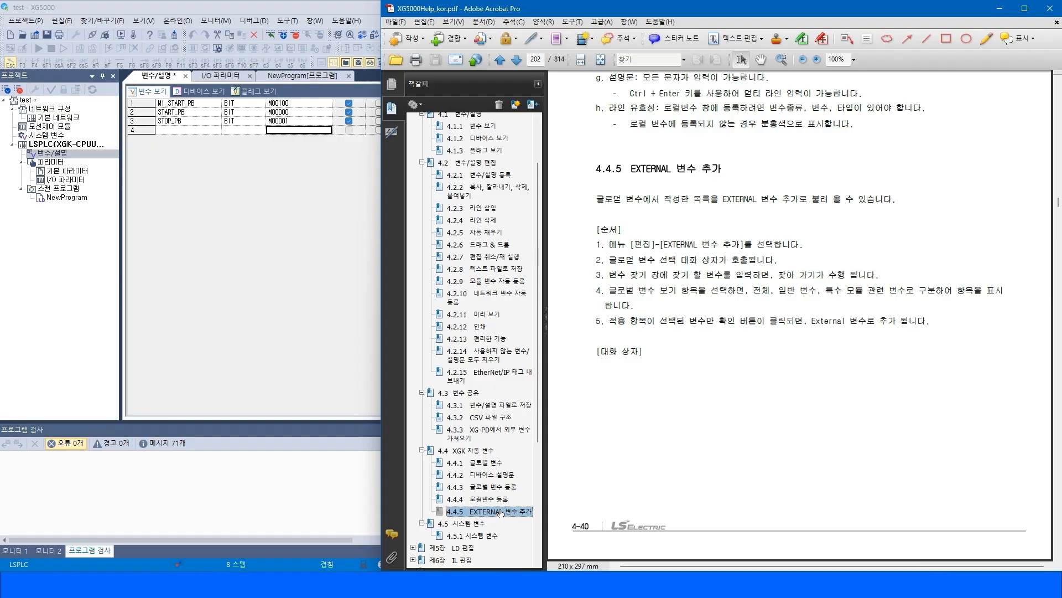
pyautogui.click(486, 462)
pyautogui.click(485, 450)
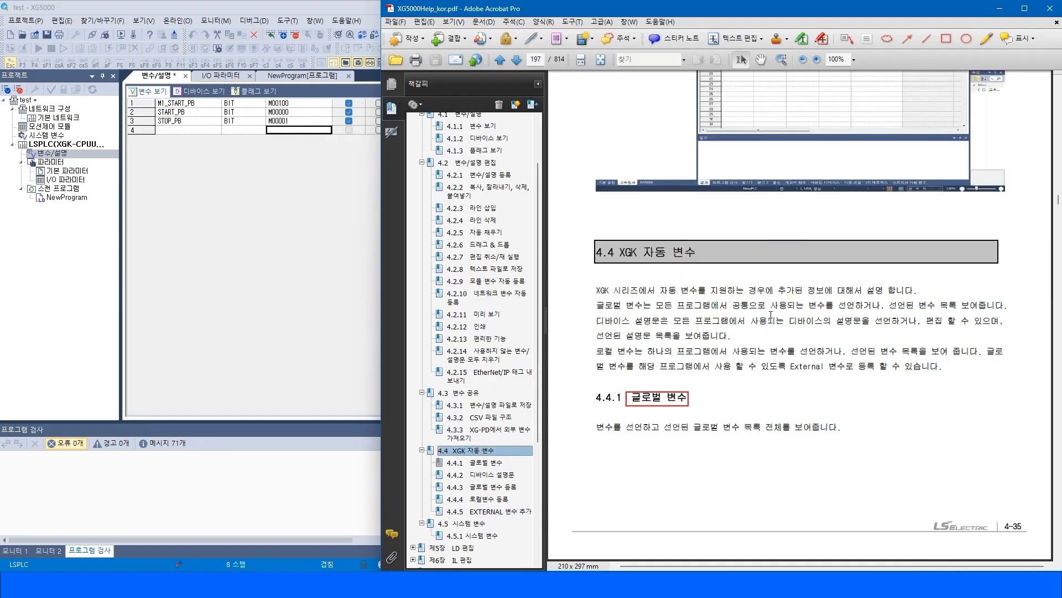
pyautogui.moveTo(596, 289); pyautogui.dragTo(945, 366)
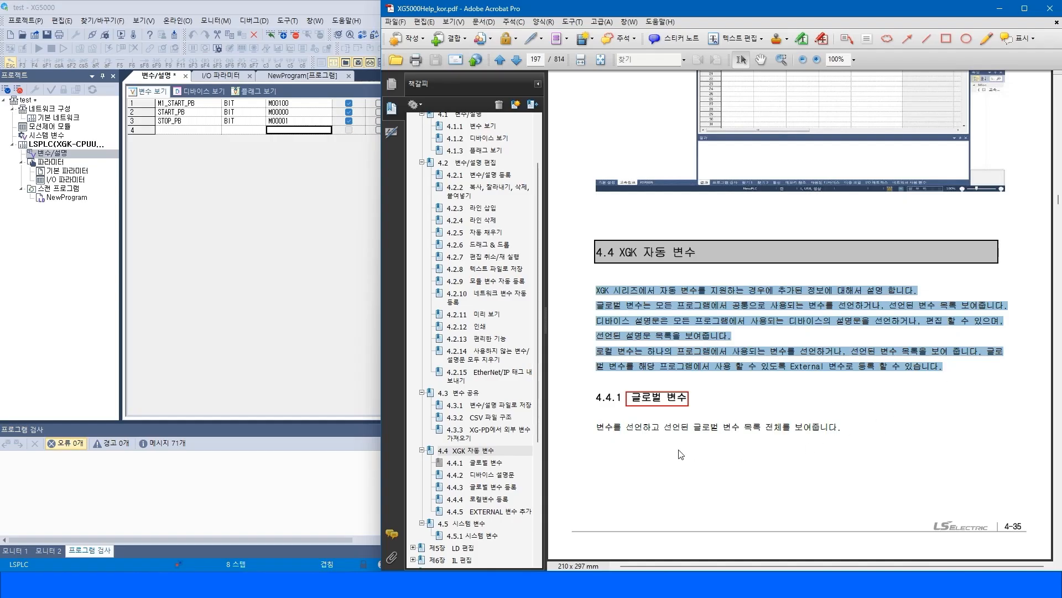
pyautogui.moveTo(600, 432); pyautogui.dragTo(837, 433)
pyautogui.moveTo(595, 290); pyautogui.dragTo(611, 291)
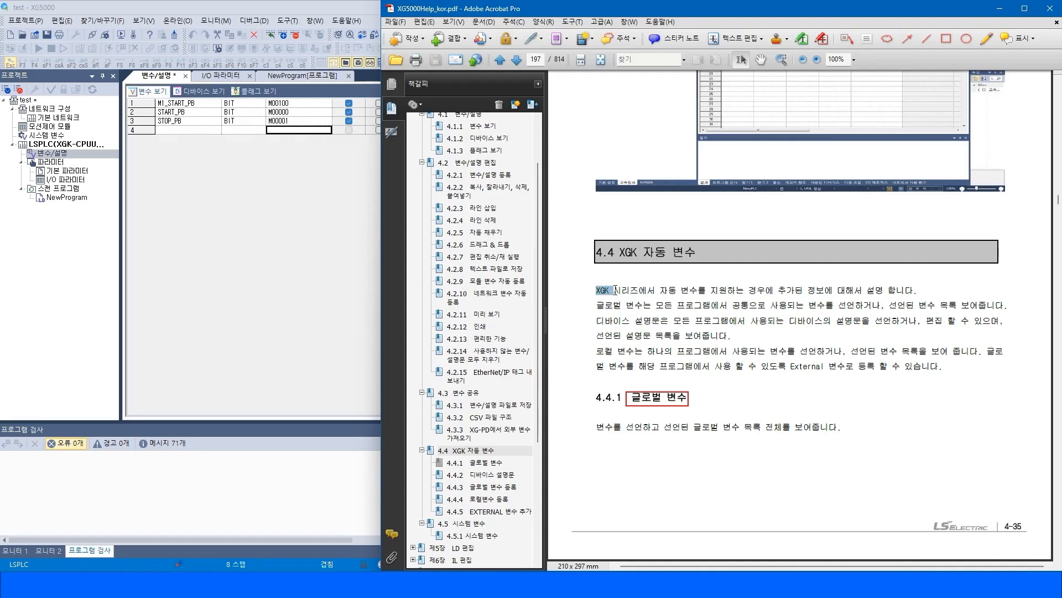
pyautogui.moveTo(614, 290); pyautogui.dragTo(781, 325)
pyautogui.click(775, 329)
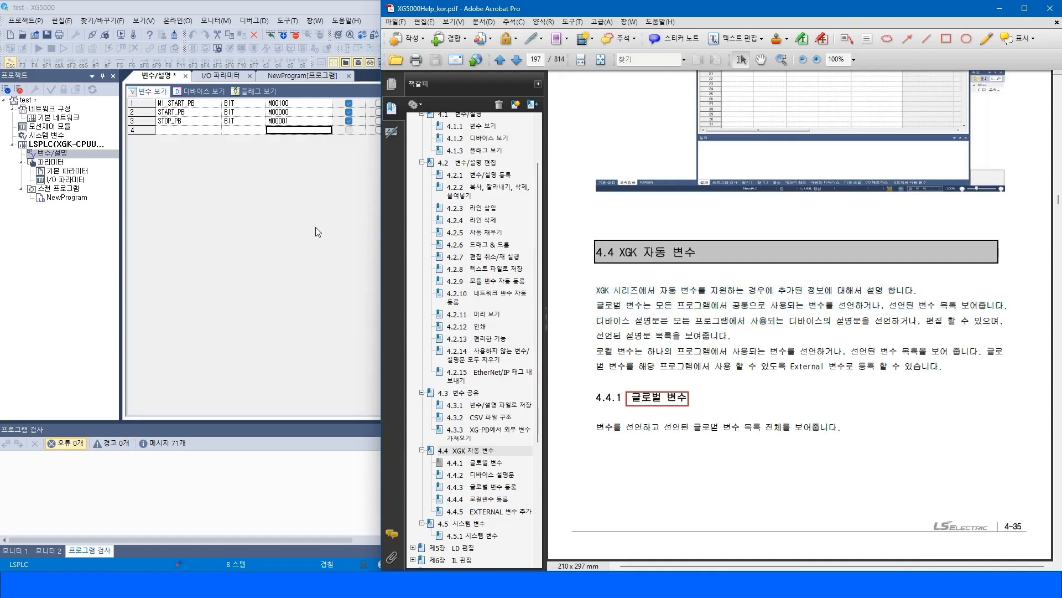
# Compare the project's variable list with the manual's global, local and global-variable registration sections.
pyautogui.click(79, 147)
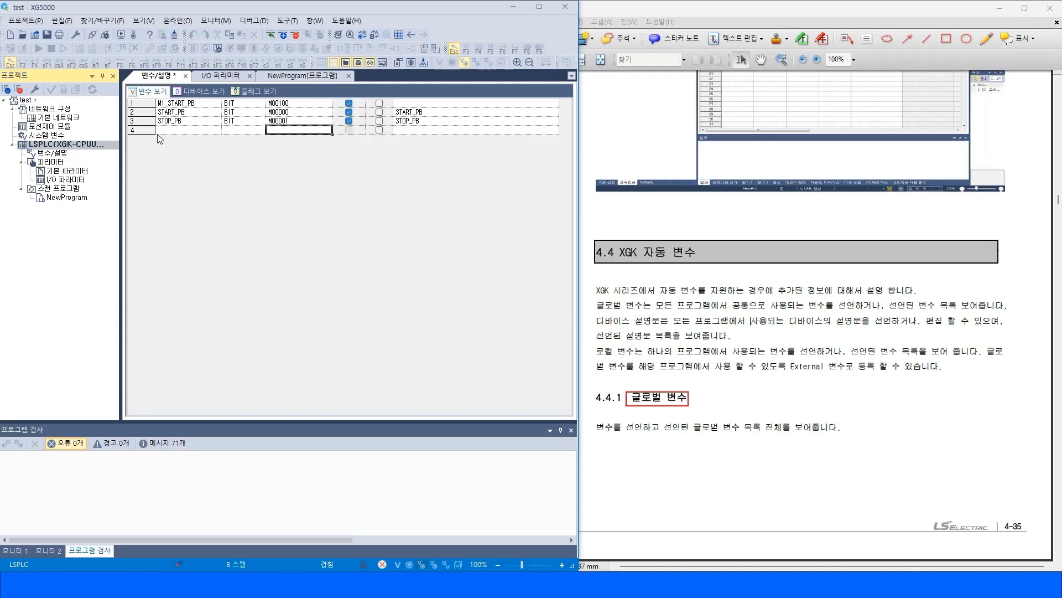
pyautogui.click(634, 400)
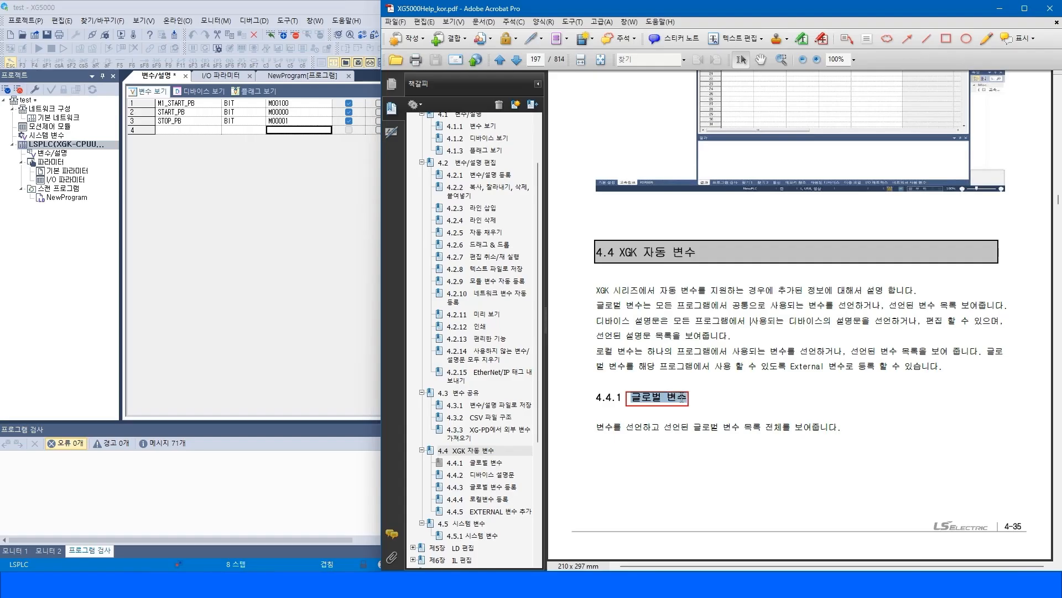
pyautogui.moveTo(640, 429); pyautogui.dragTo(788, 428)
pyautogui.click(804, 401)
pyautogui.click(57, 151)
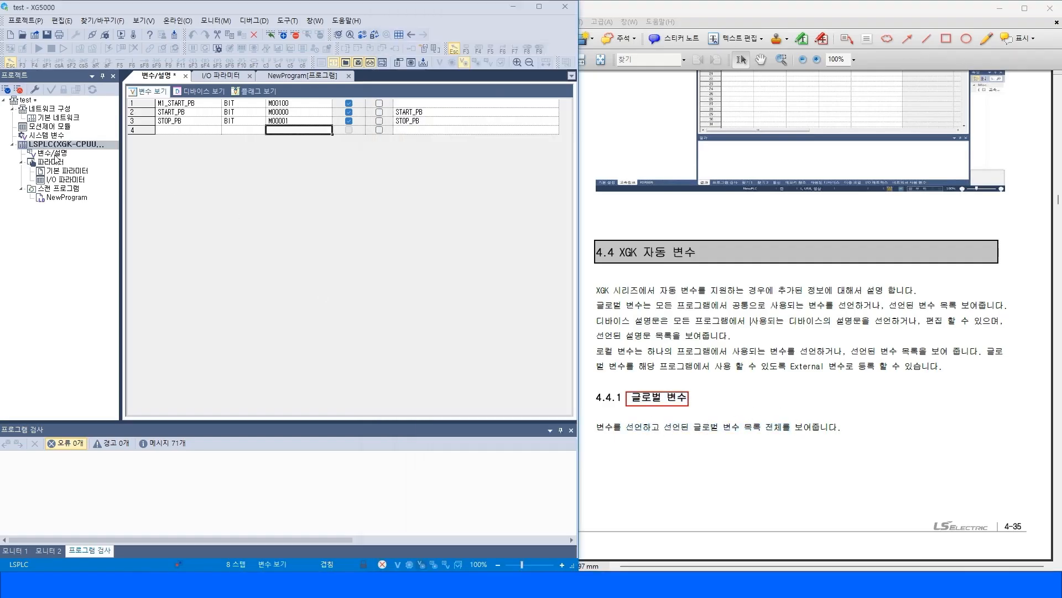
pyautogui.click(188, 132)
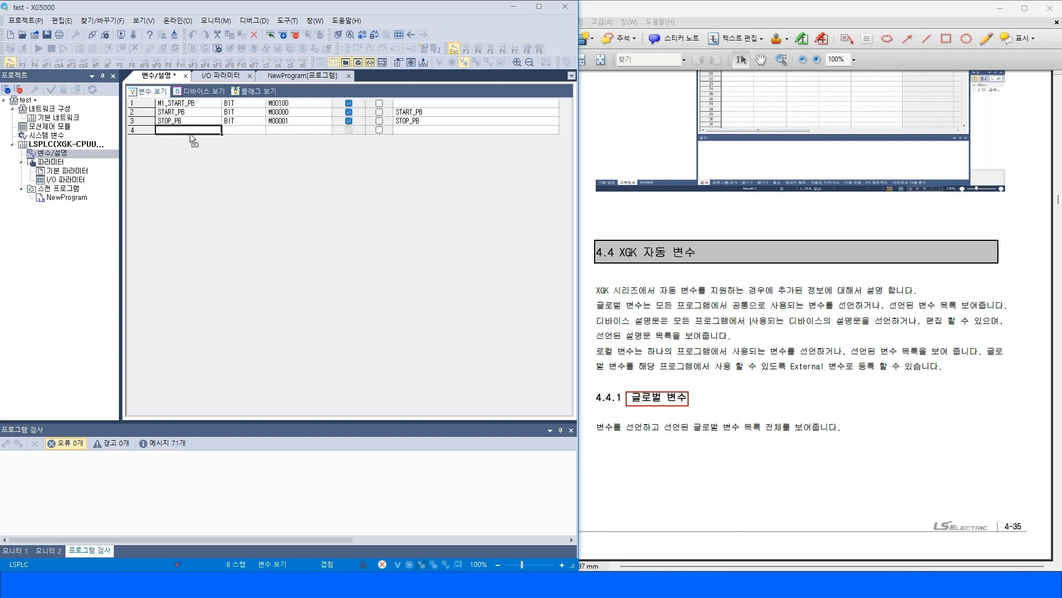
pyautogui.click(943, 443)
pyautogui.click(486, 498)
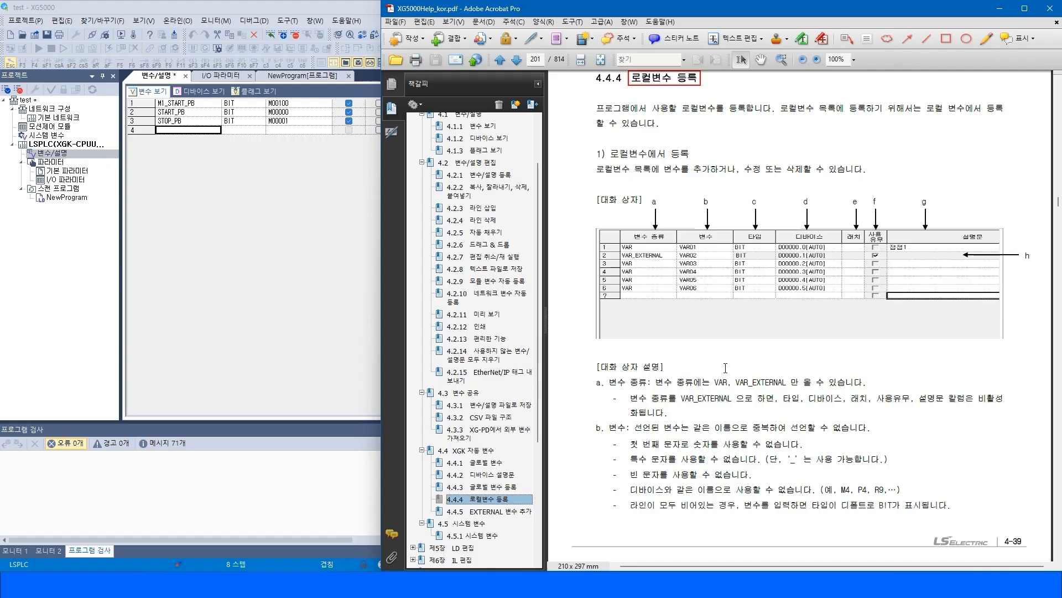
pyautogui.click(487, 487)
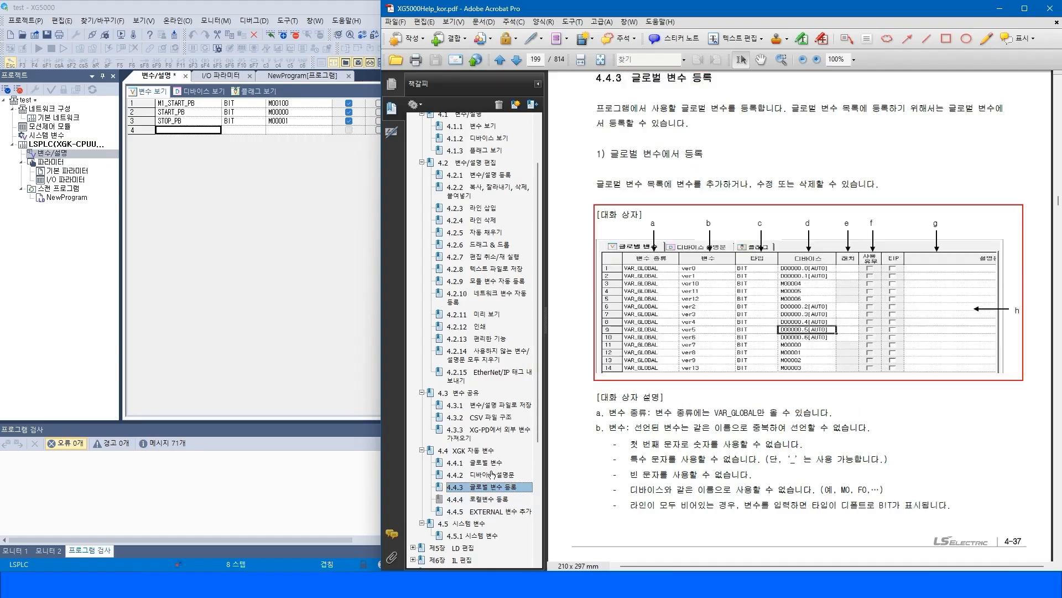
pyautogui.click(488, 463)
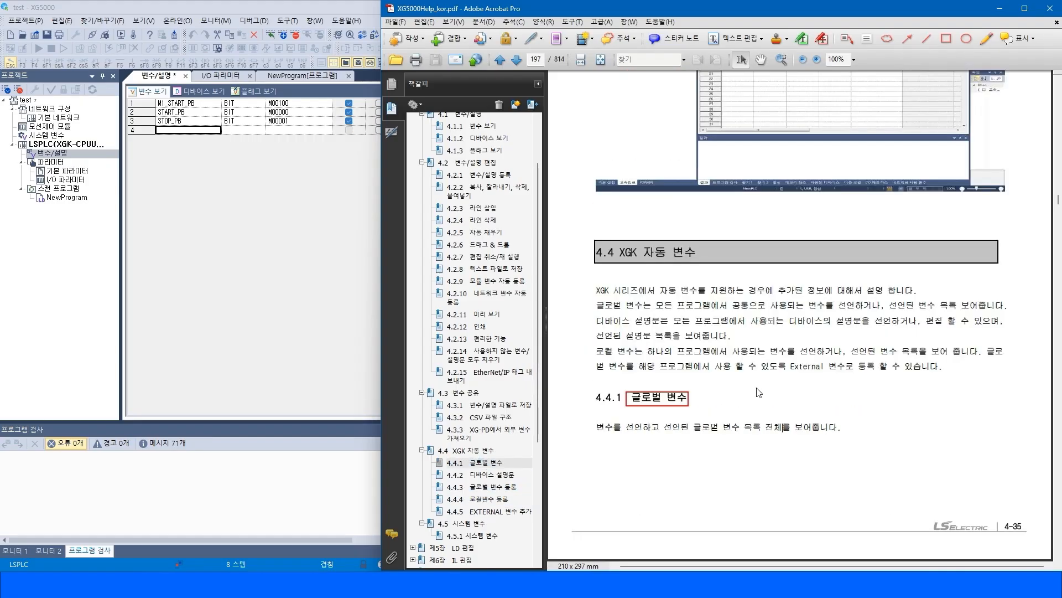
pyautogui.moveTo(620, 250); pyautogui.dragTo(696, 252)
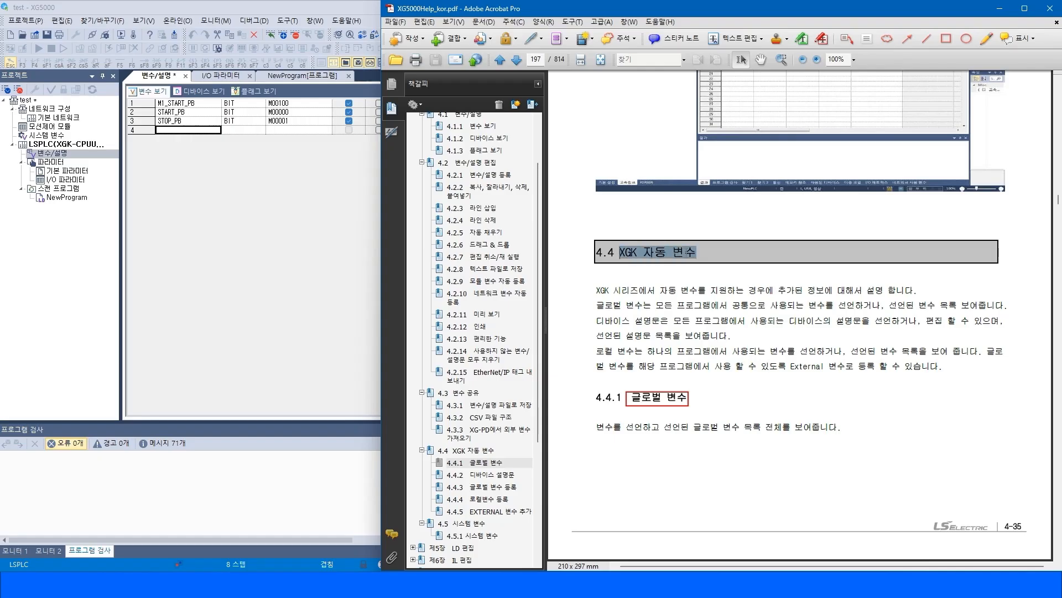
pyautogui.moveTo(597, 290); pyautogui.dragTo(948, 366)
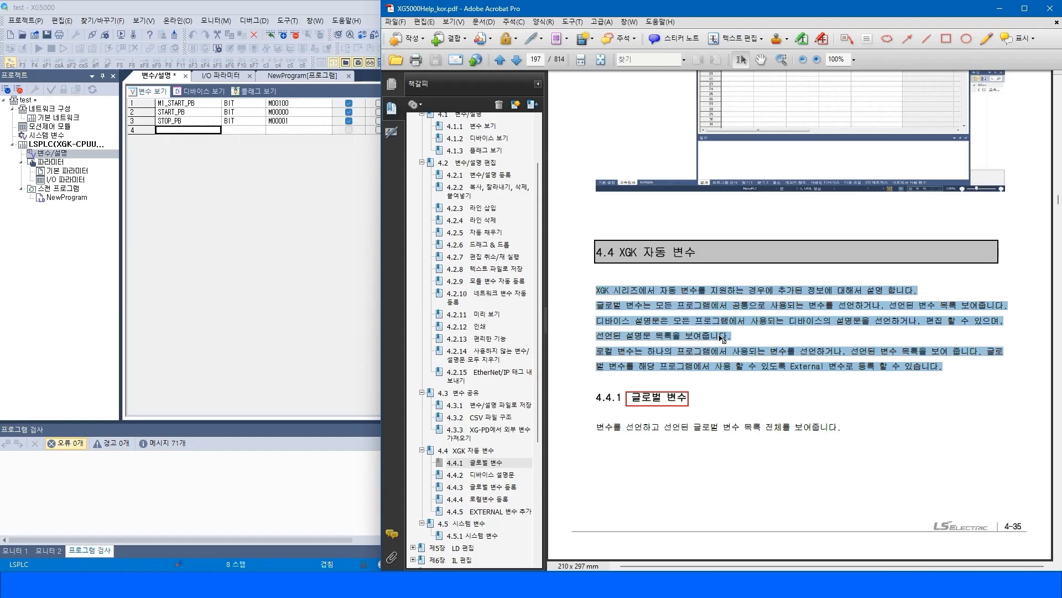
pyautogui.click(690, 378)
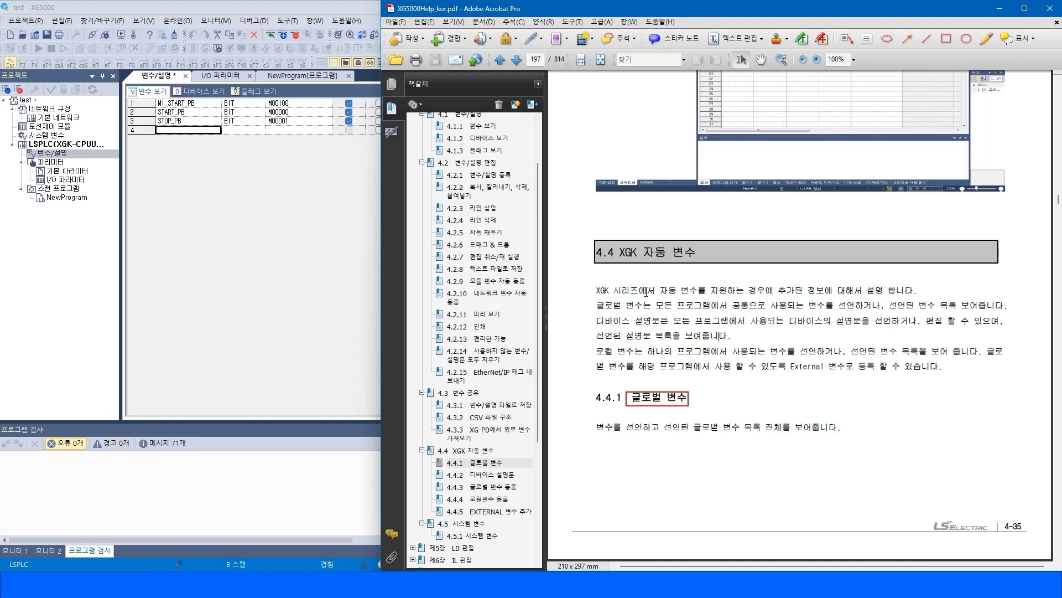
# Open the TEST_XGI project from the 새 폴더 folder on the desktop.
pyautogui.click(32, 22)
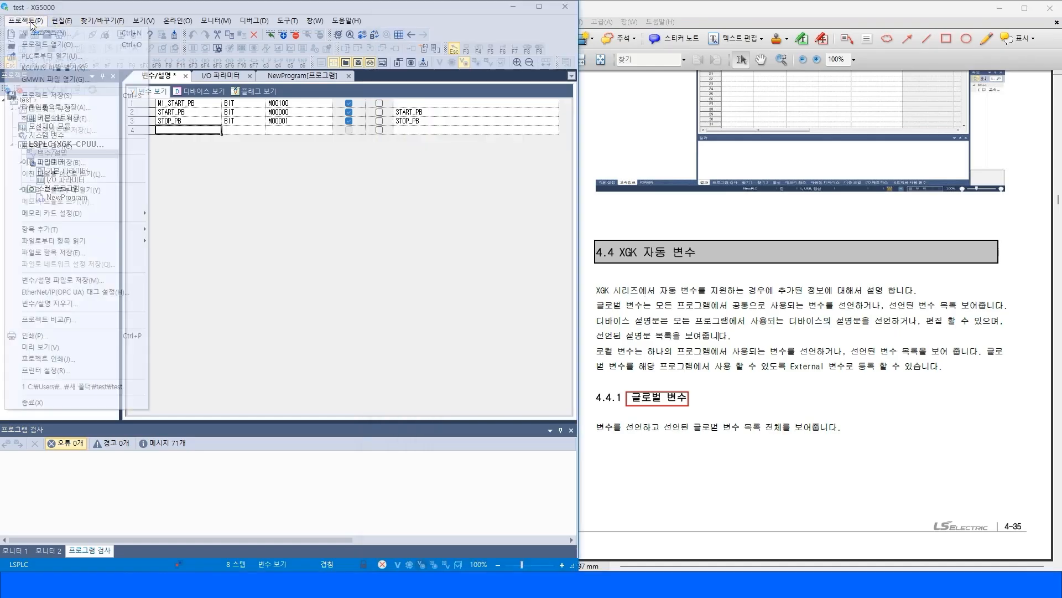
pyautogui.click(36, 44)
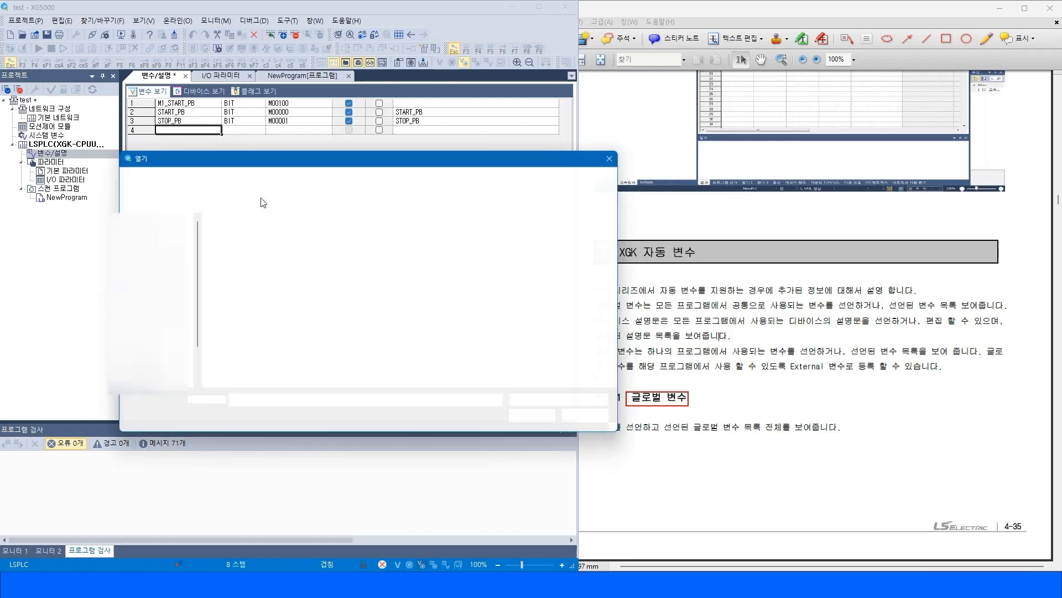
pyautogui.click(263, 176)
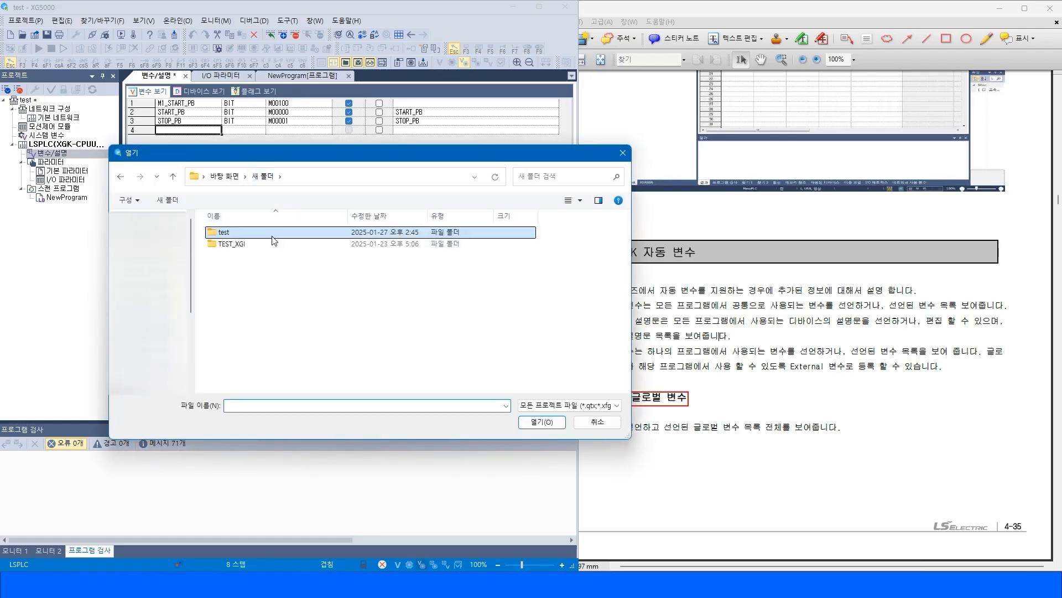
pyautogui.click(232, 249)
pyautogui.doubleClick(232, 249)
pyautogui.doubleClick(232, 233)
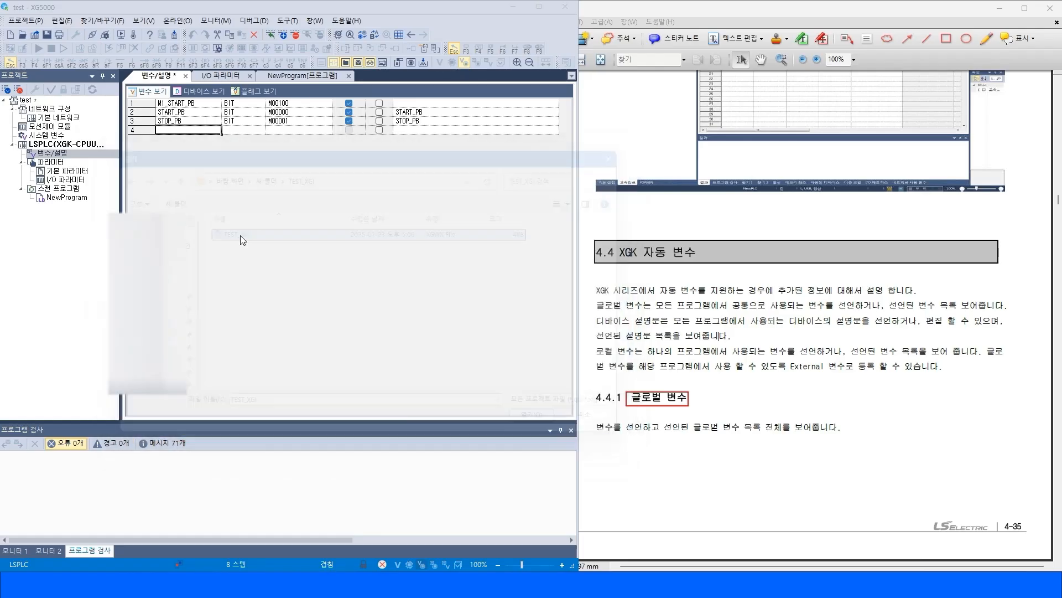
pyautogui.click(276, 315)
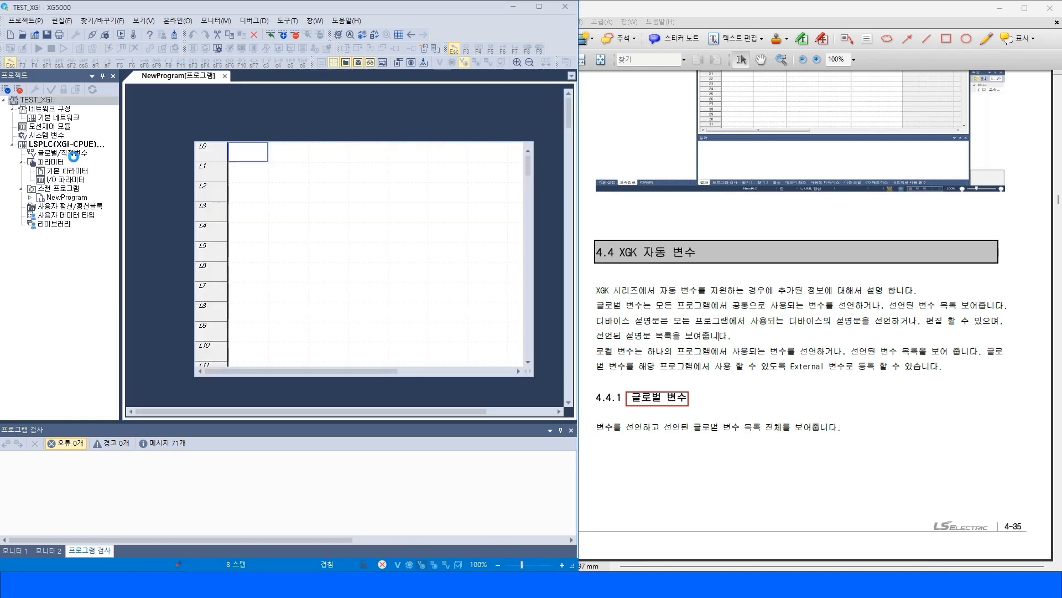
# Open the XGI help manual from the program's help and highlight the 4.4.1 글로벌 변수 heading.
pyautogui.click(73, 145)
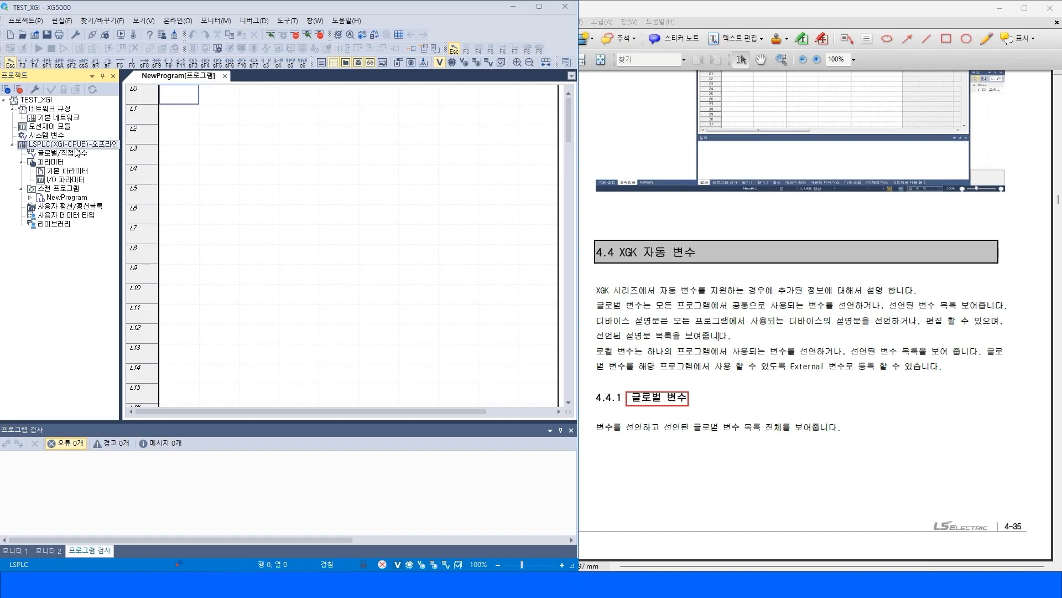
pyautogui.click(331, 22)
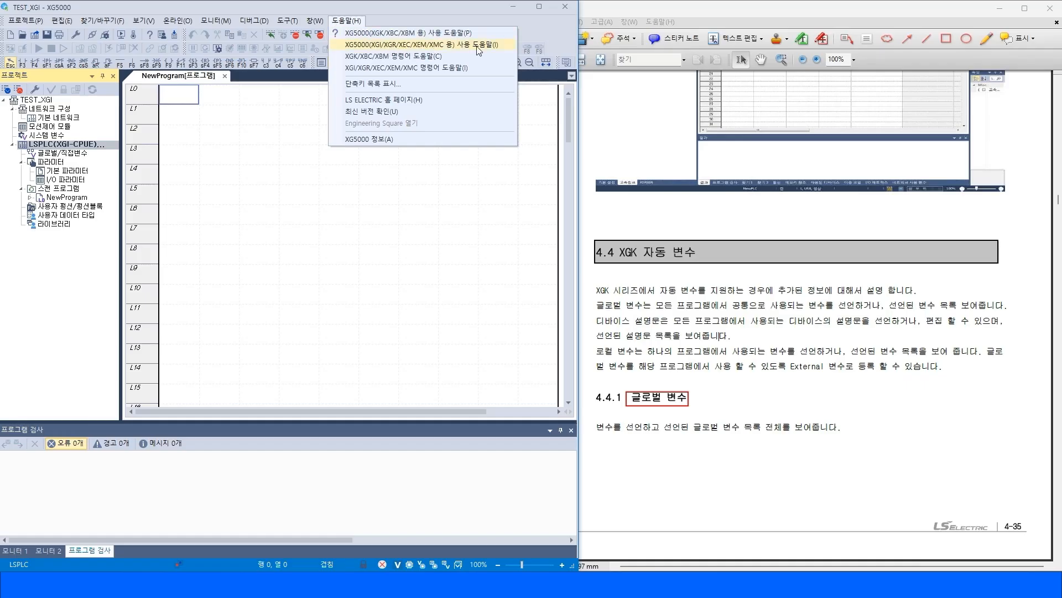
pyautogui.click(378, 45)
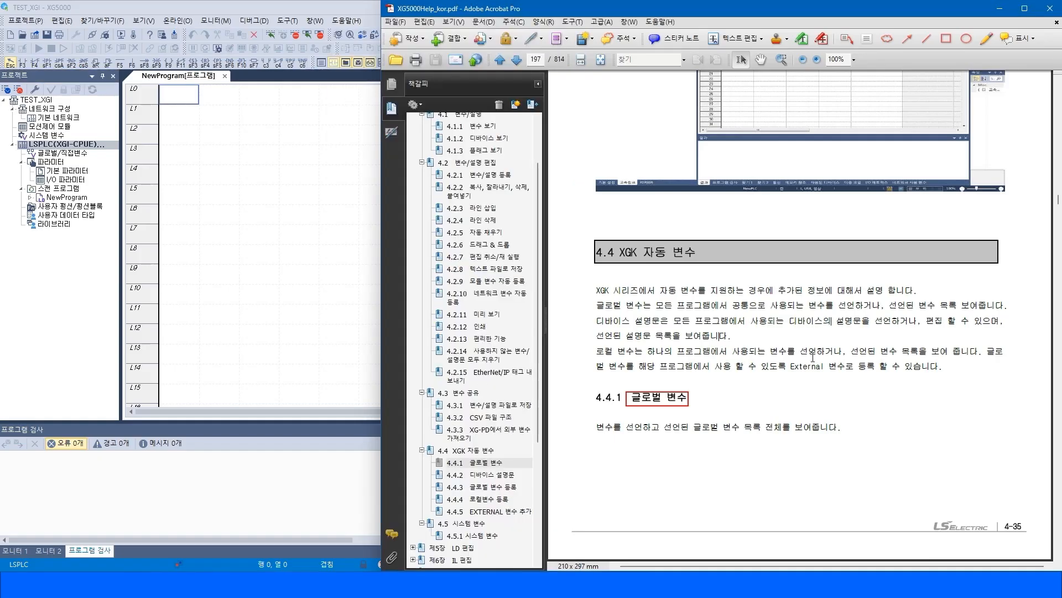
pyautogui.moveTo(631, 397); pyautogui.dragTo(685, 396)
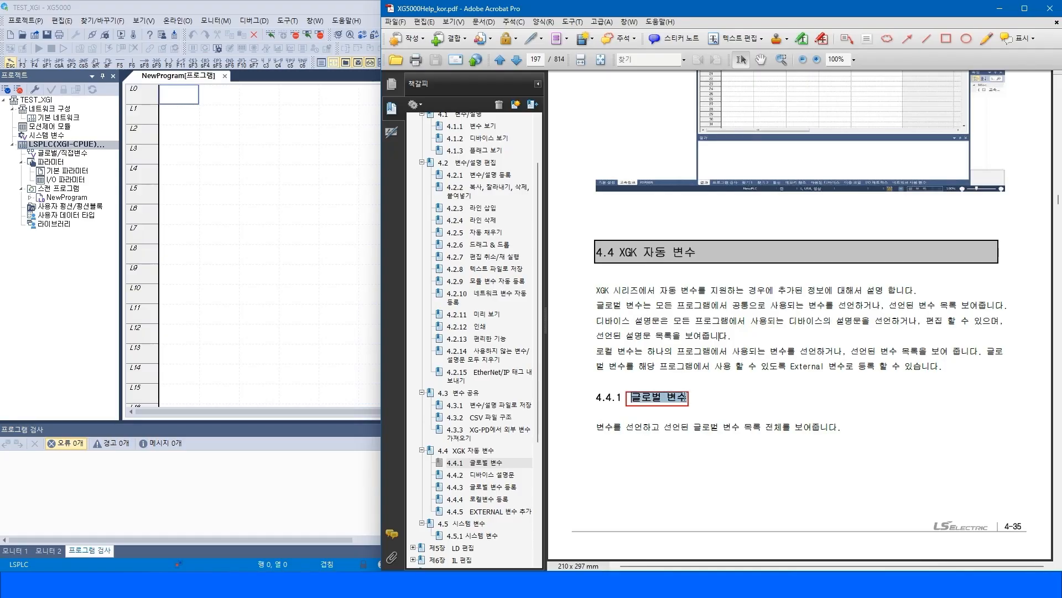
pyautogui.click(718, 366)
# Expand NewProgram in the project tree and compare its local variables with manual section 4.4.4 로컬변수 등록.
pyautogui.click(51, 198)
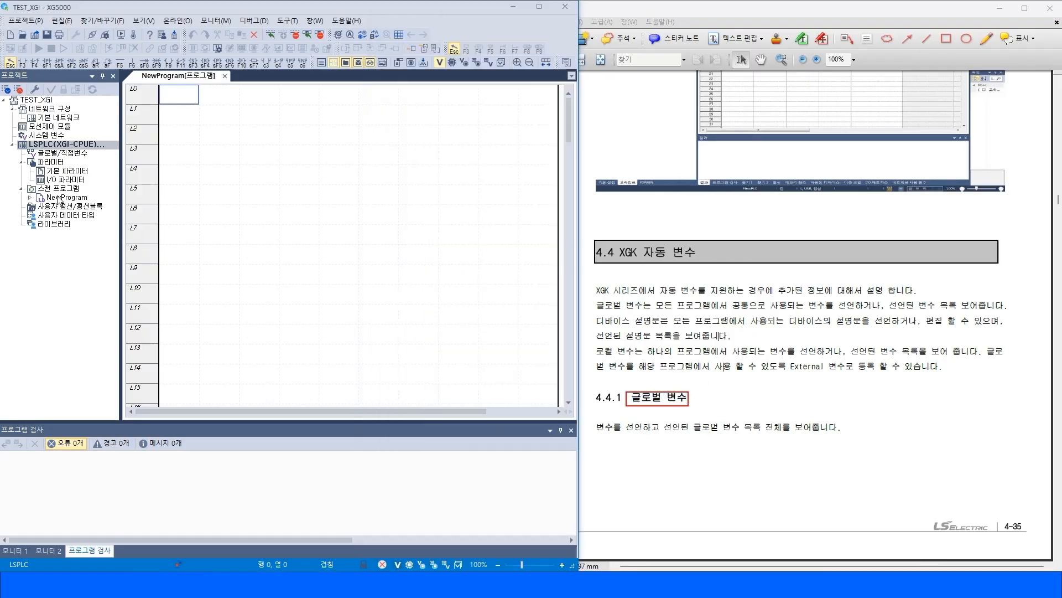
pyautogui.click(30, 198)
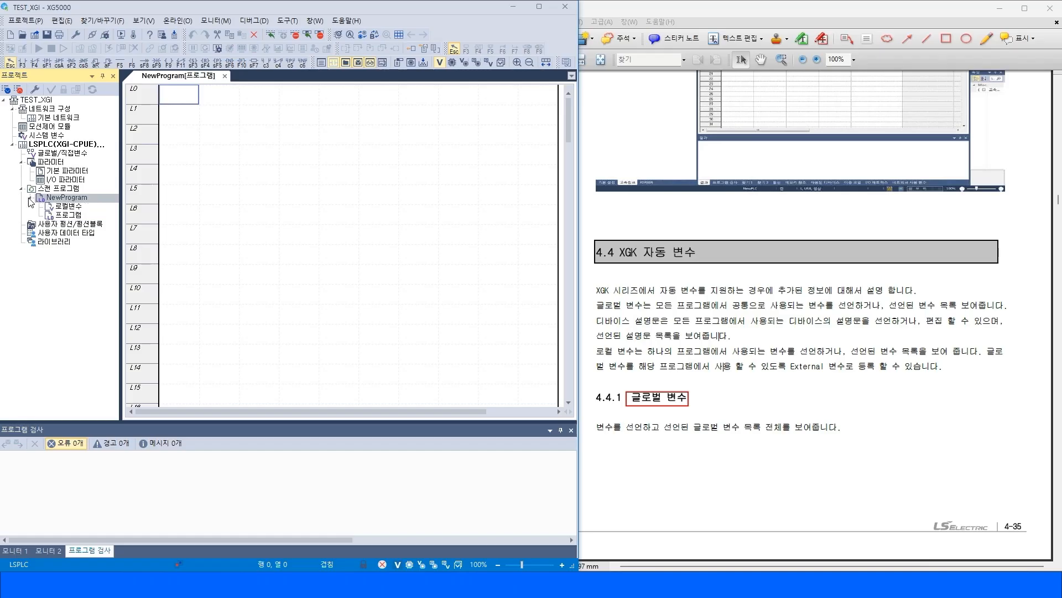
pyautogui.click(763, 341)
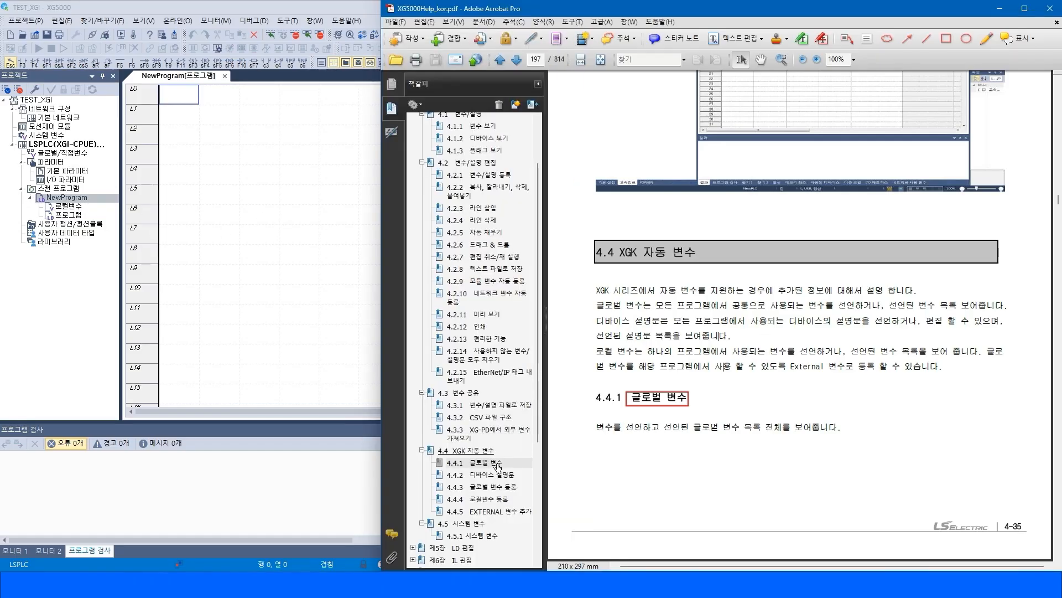
pyautogui.click(481, 500)
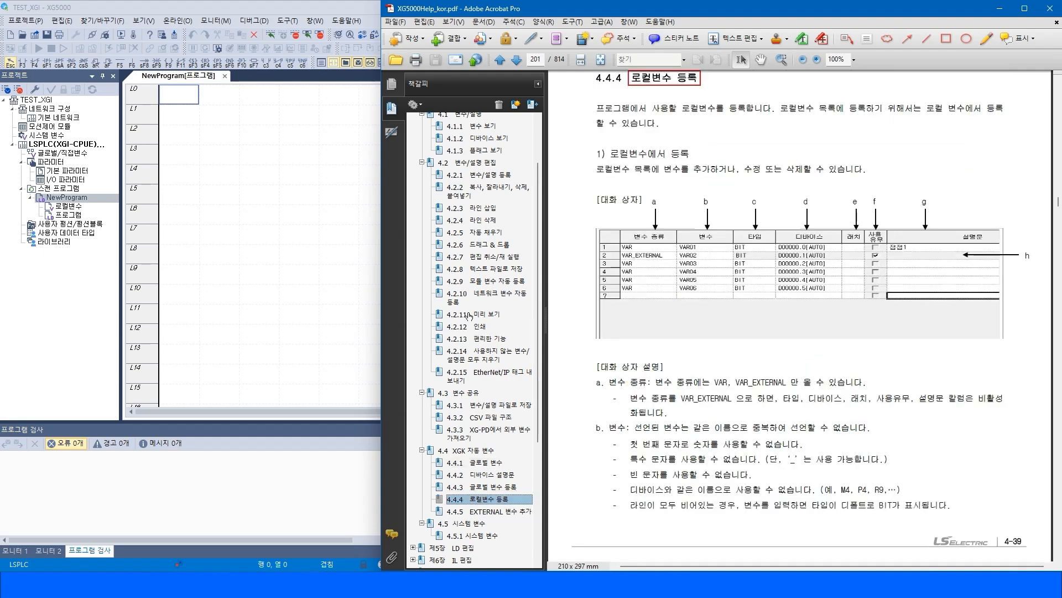
pyautogui.click(64, 206)
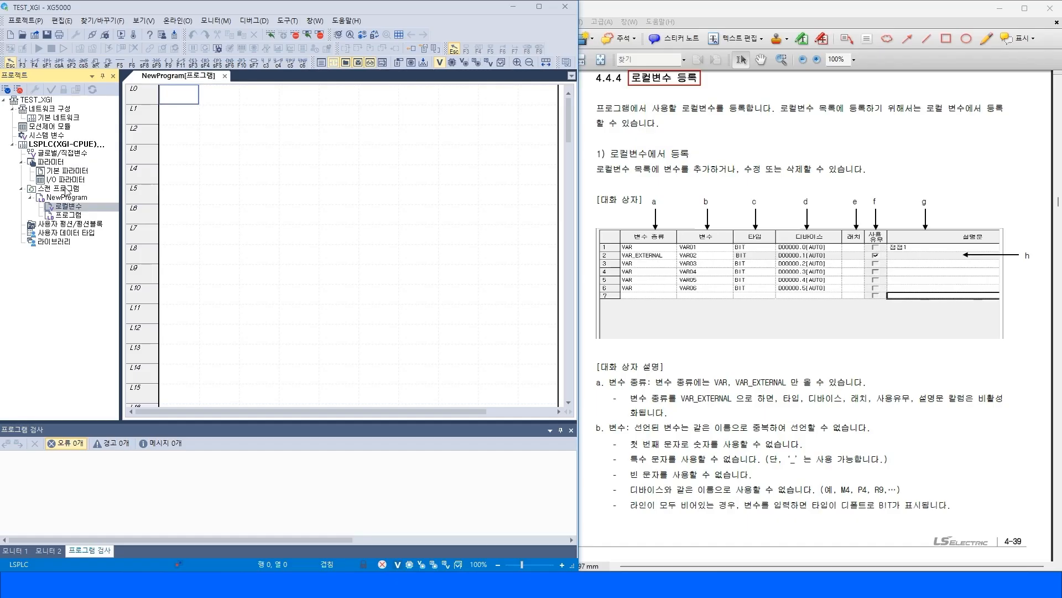
pyautogui.click(69, 154)
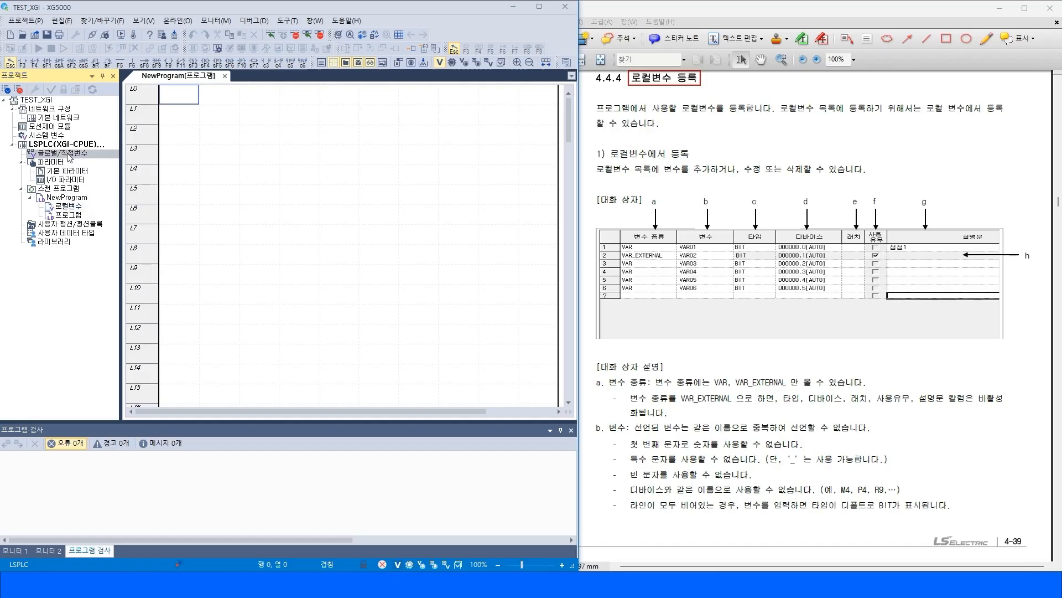
pyautogui.click(67, 208)
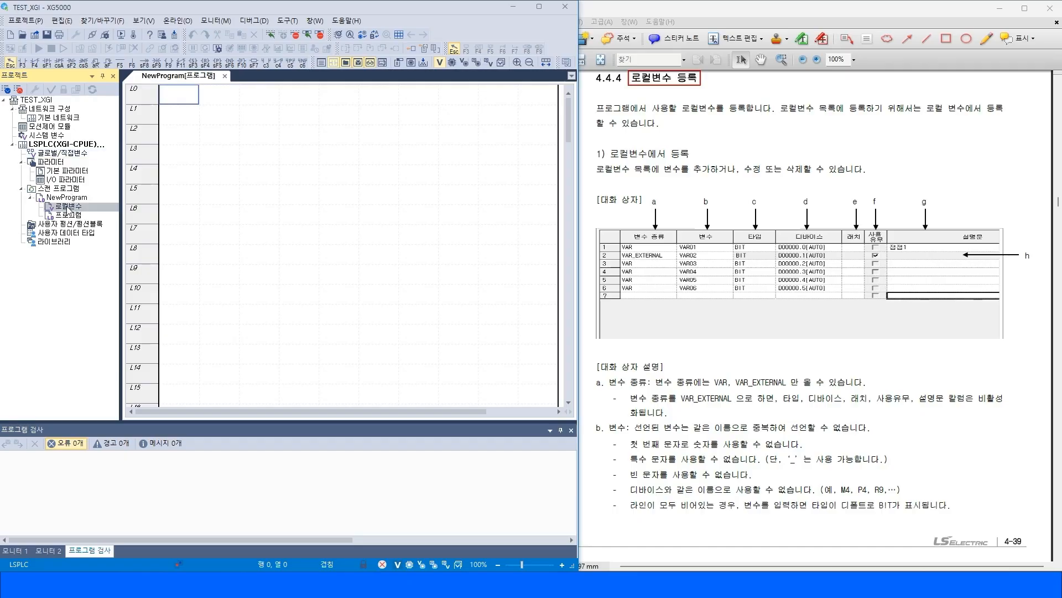
# Browse manual sections 4.4.3, 4.4.4 and 4.4.1, highlighting the variable-kind columns of the registration tables.
pyautogui.click(822, 414)
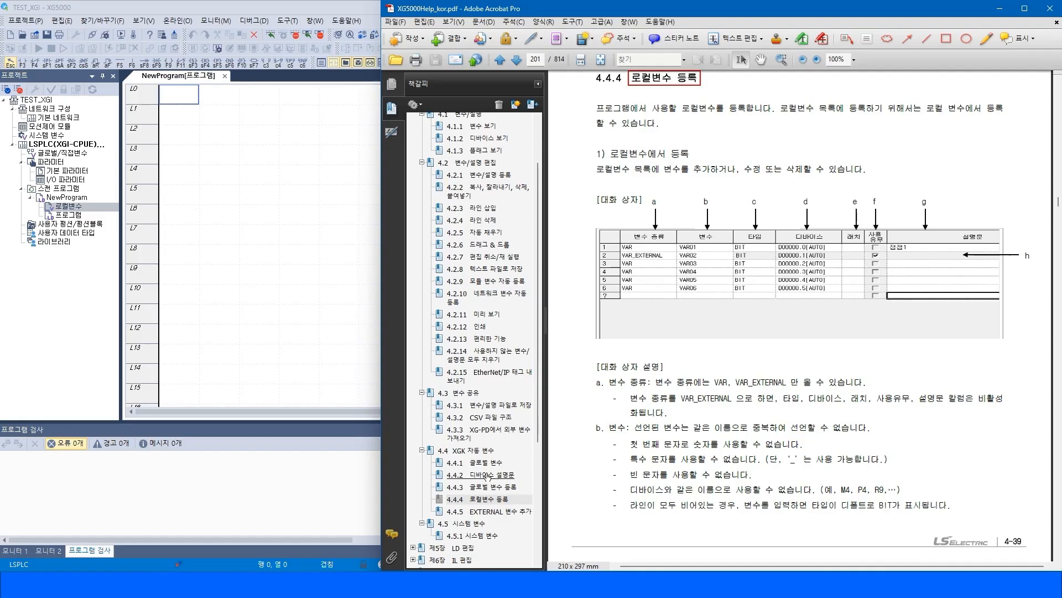
pyautogui.click(481, 462)
pyautogui.click(487, 487)
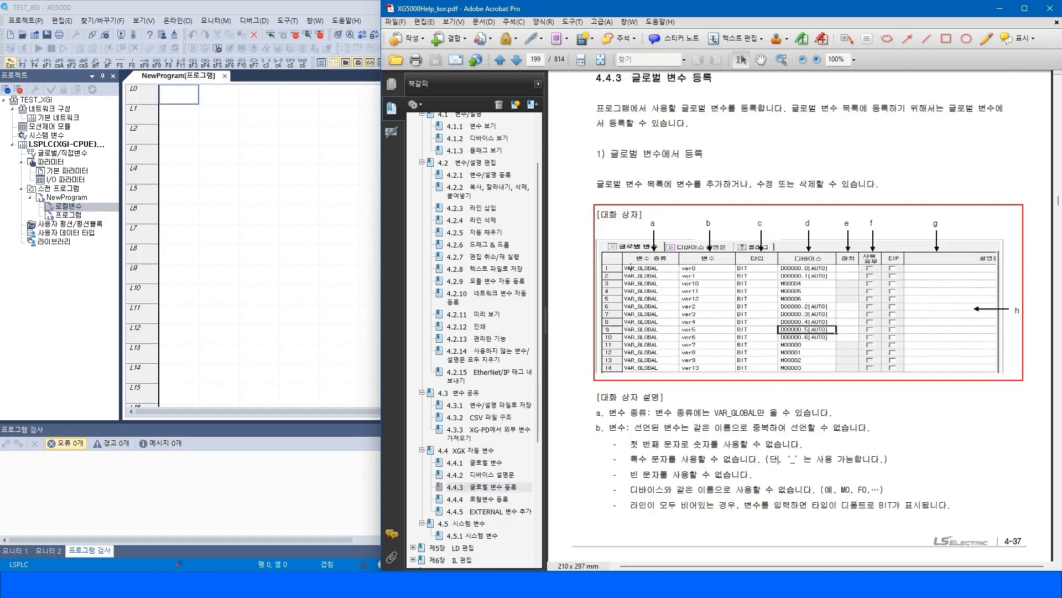
pyautogui.scroll(3, 662, 268)
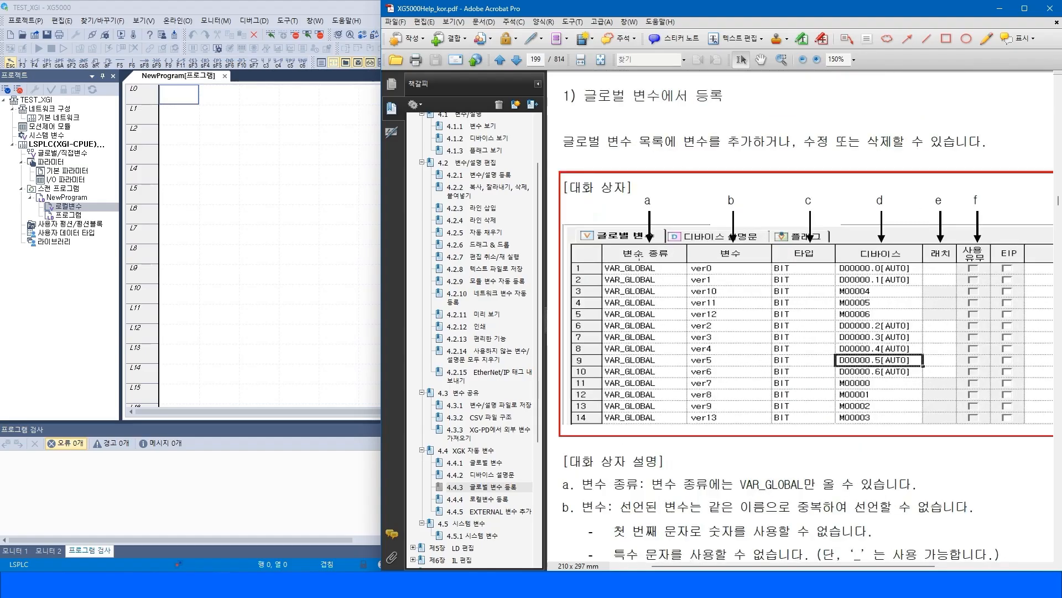
pyautogui.moveTo(609, 276); pyautogui.dragTo(699, 382)
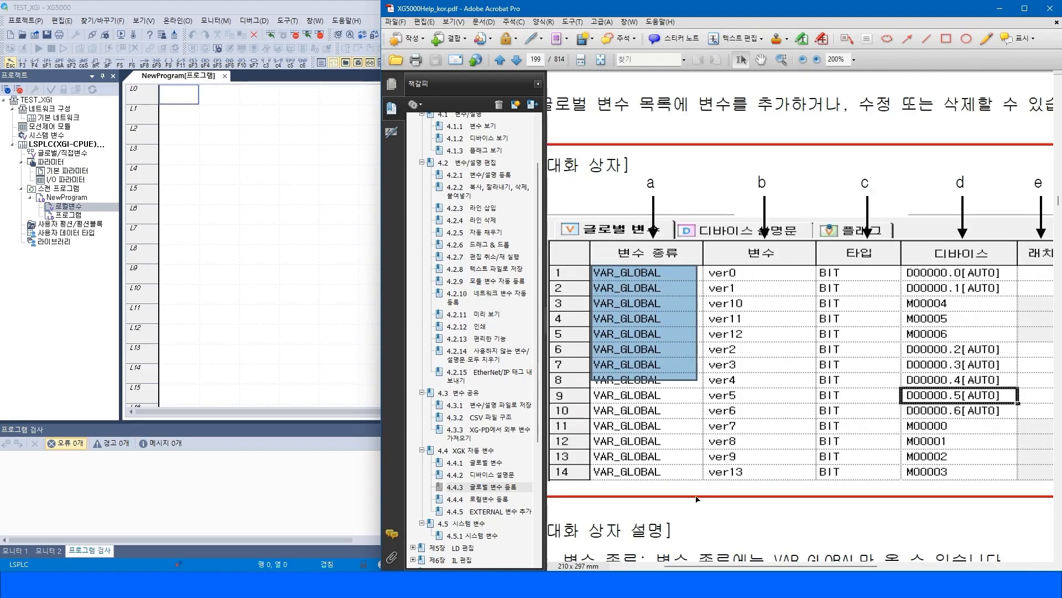
pyautogui.click(719, 531)
pyautogui.click(520, 498)
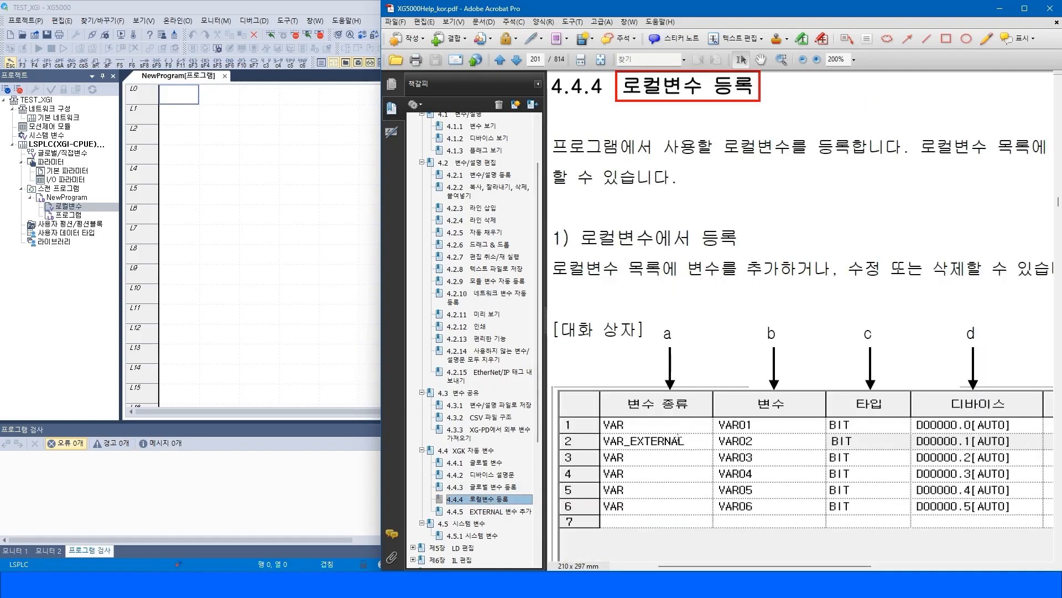
pyautogui.scroll(-1, 611, 396)
pyautogui.moveTo(597, 396); pyautogui.dragTo(714, 494)
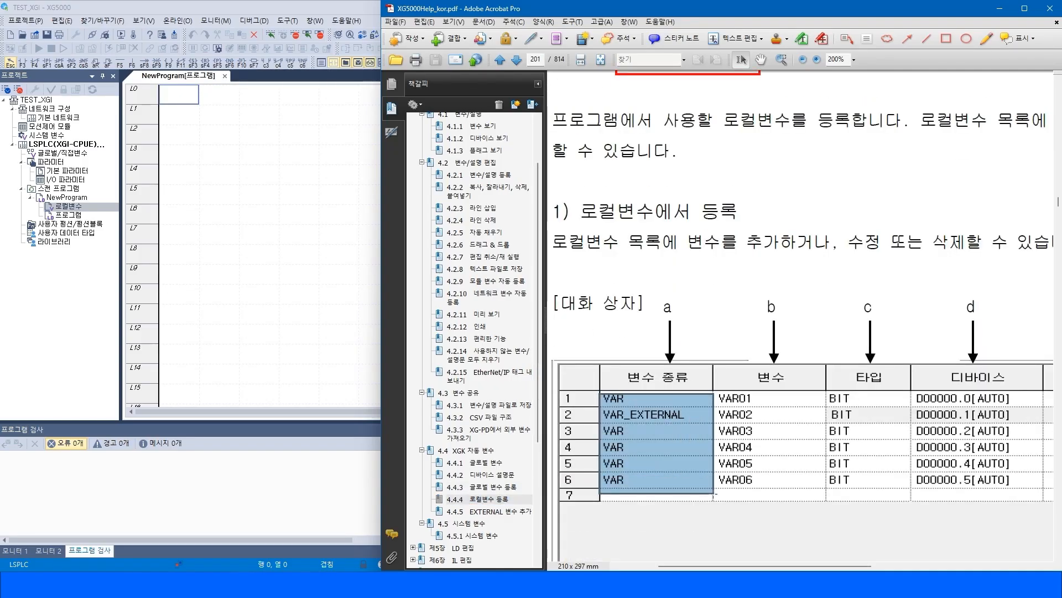
pyautogui.click(482, 462)
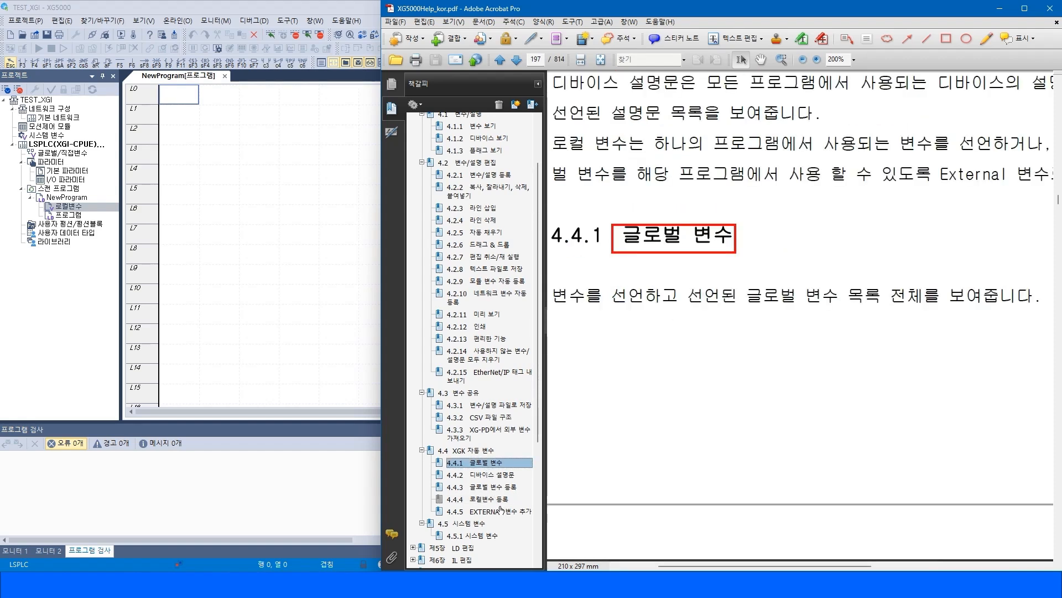
pyautogui.click(483, 455)
pyautogui.scroll(-3, 783, 361)
pyautogui.scroll(2, 783, 361)
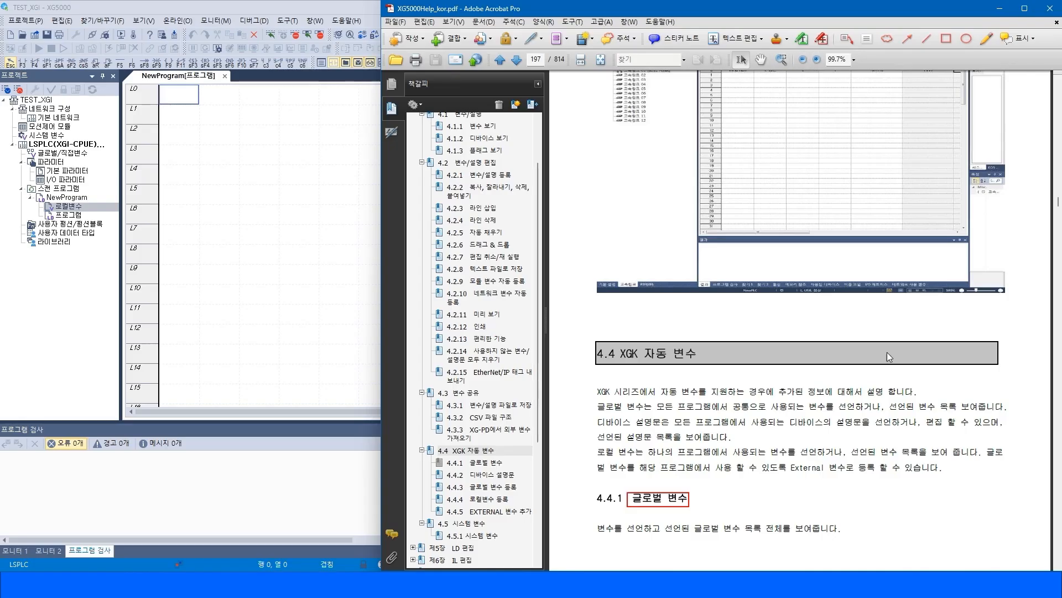
pyautogui.moveTo(596, 389); pyautogui.dragTo(949, 472)
pyautogui.click(835, 482)
# Register a local VAR named start_pb of type BOOL at memory address %MX0.0 in NewProgram's local variables.
pyautogui.click(71, 215)
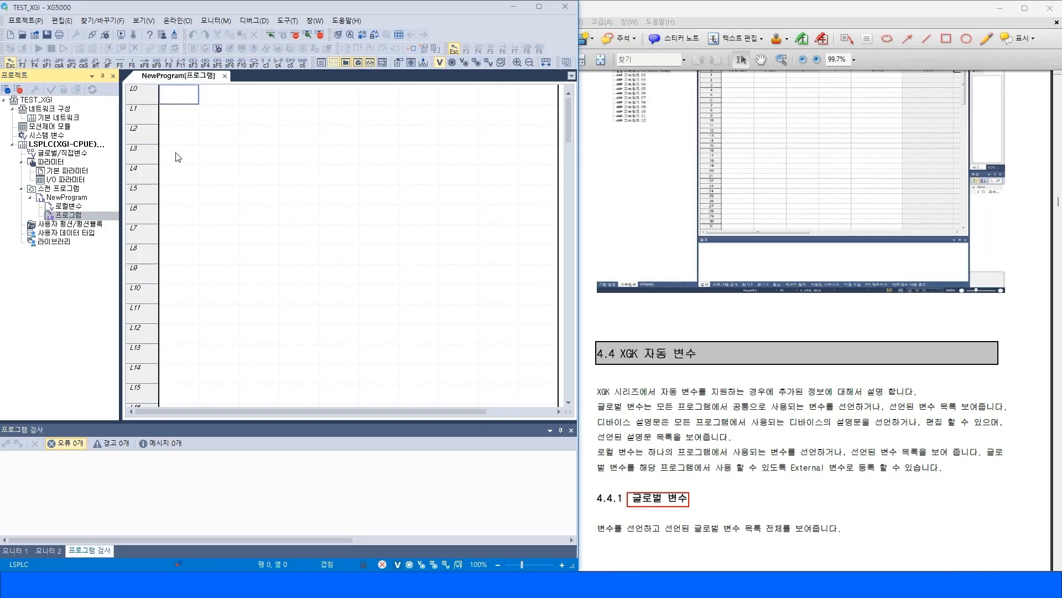
pyautogui.click(184, 99)
pyautogui.doubleClick(65, 207)
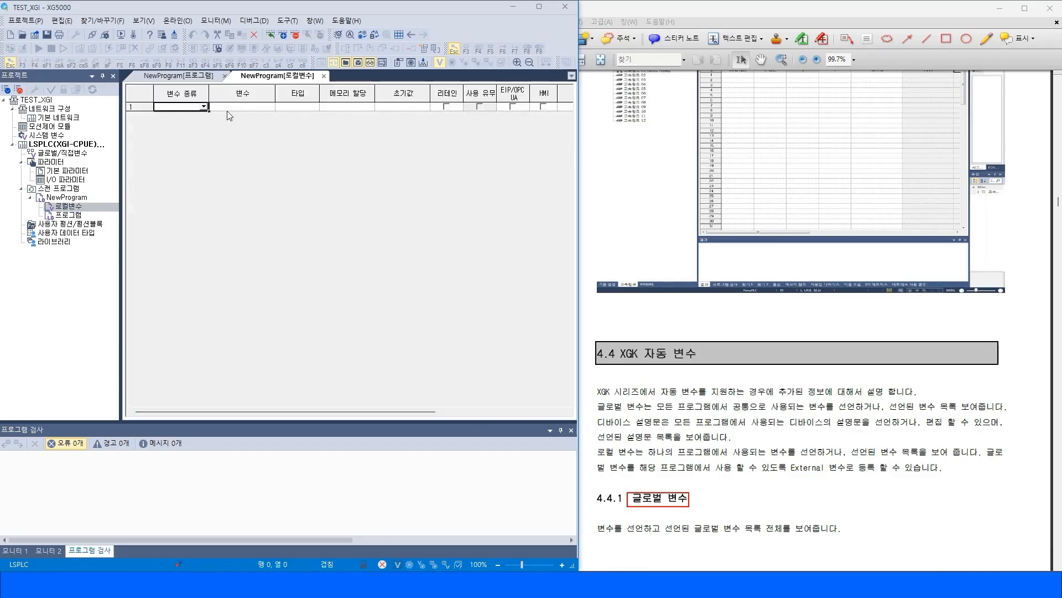
pyautogui.click(241, 107)
pyautogui.write('sta')
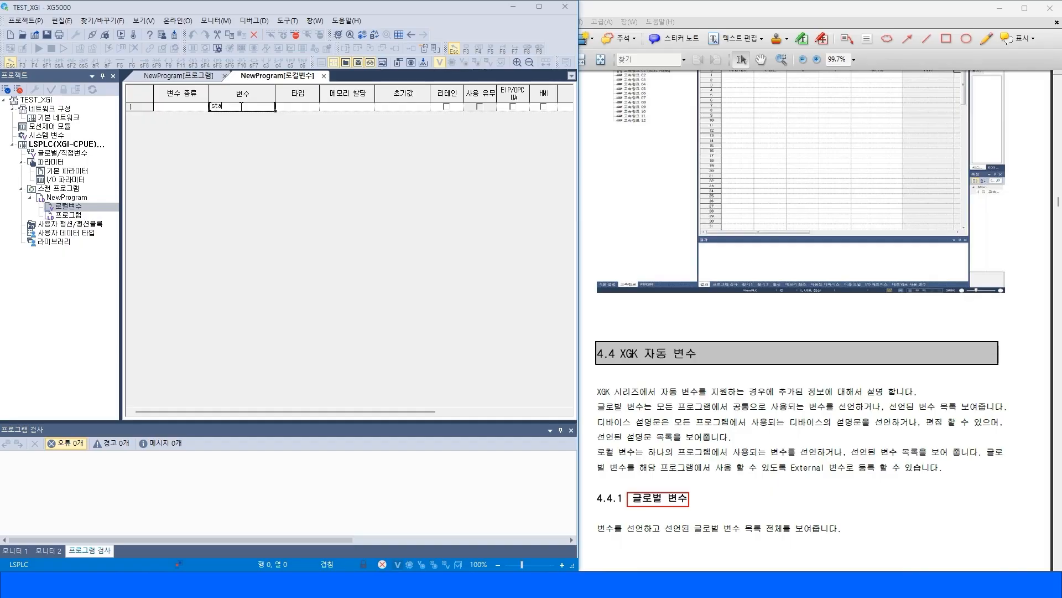
pyautogui.write('rt_pb')
pyautogui.click(308, 110)
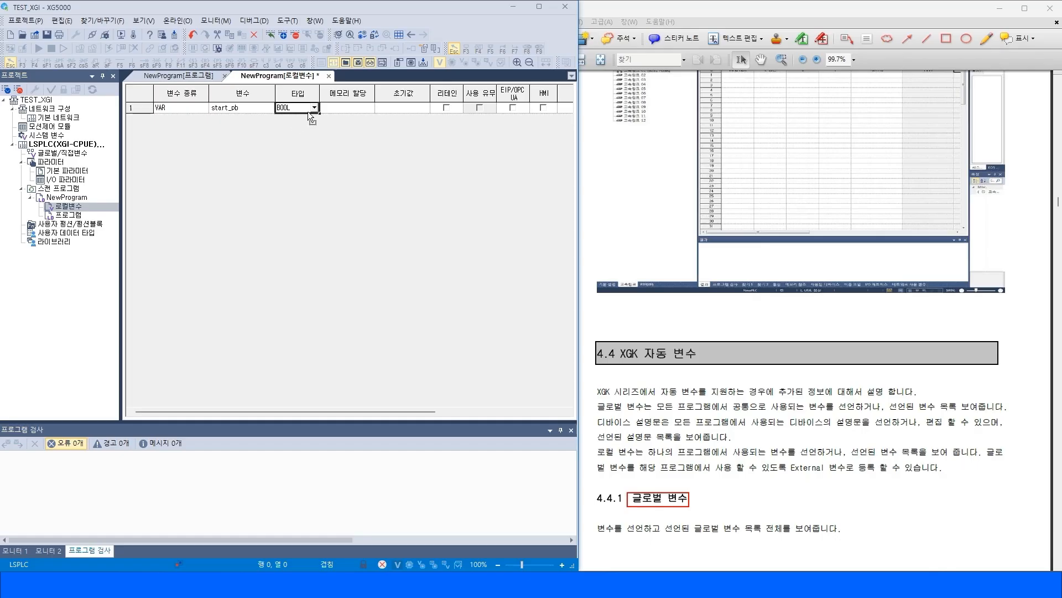
pyautogui.click(362, 113)
pyautogui.press('Return')
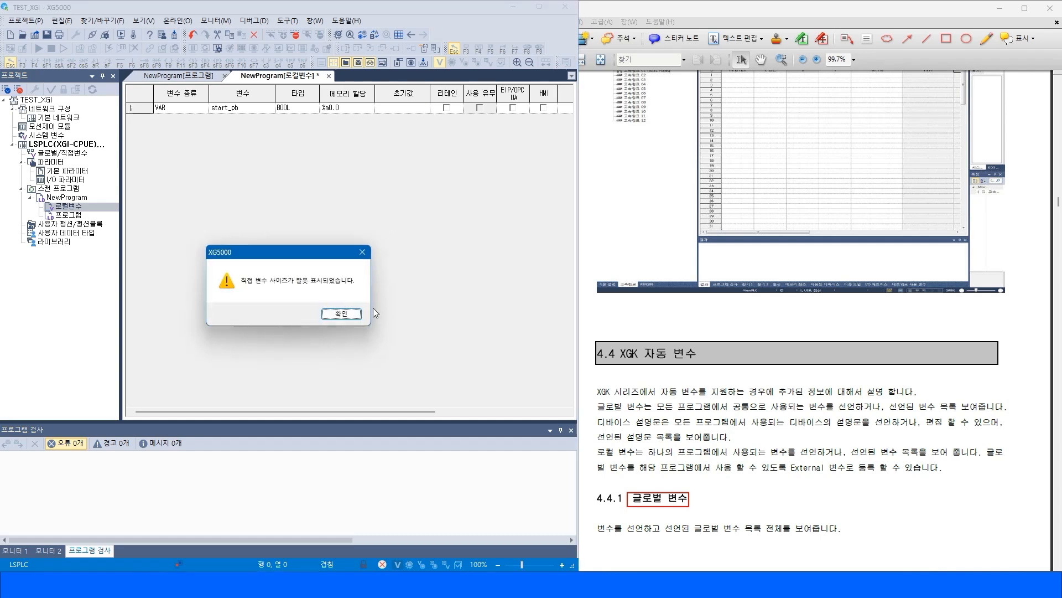
pyautogui.click(335, 313)
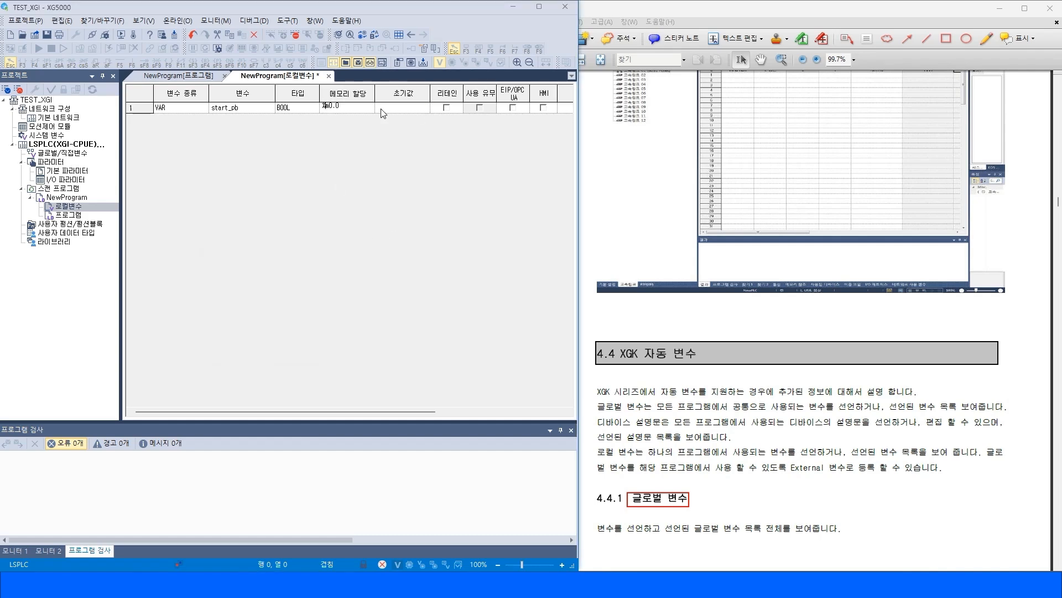
pyautogui.press('Return')
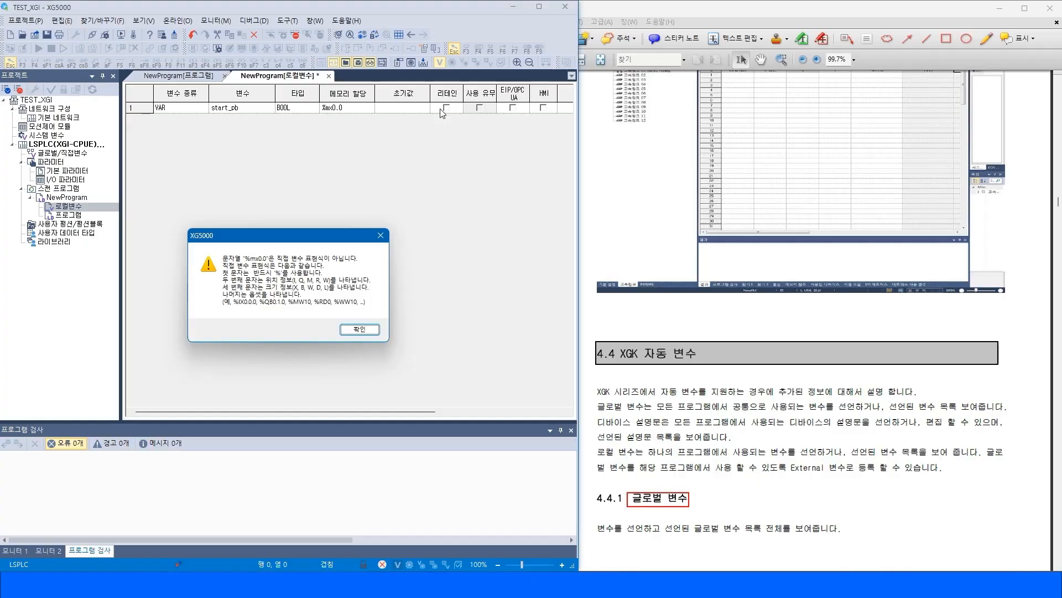
pyautogui.press('Return')
pyautogui.press('Return')
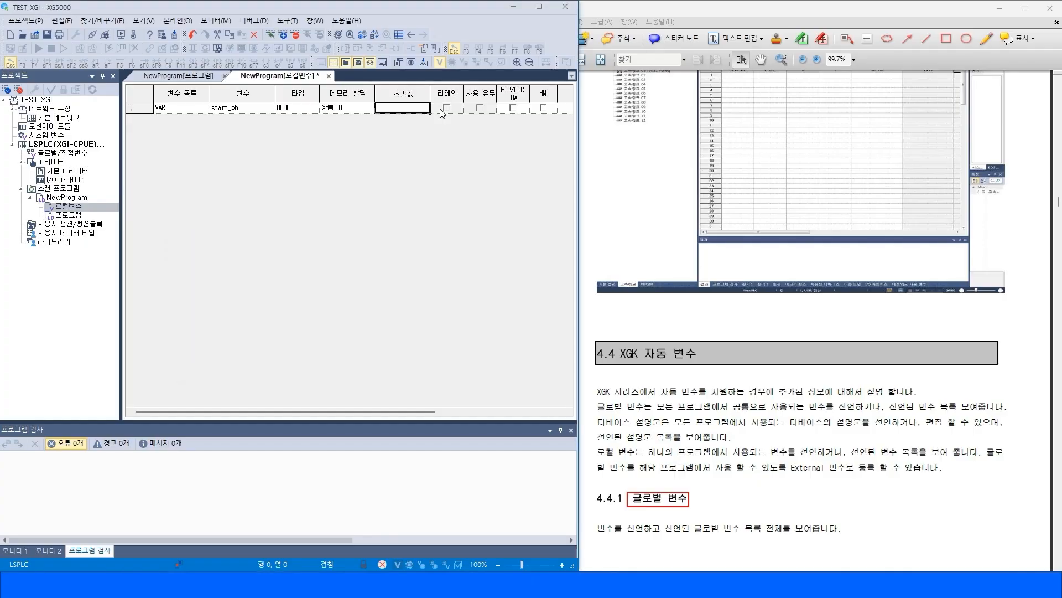
# Insert a normally open contact for start_pb at the start of ladder line L0.
pyautogui.doubleClick(68, 215)
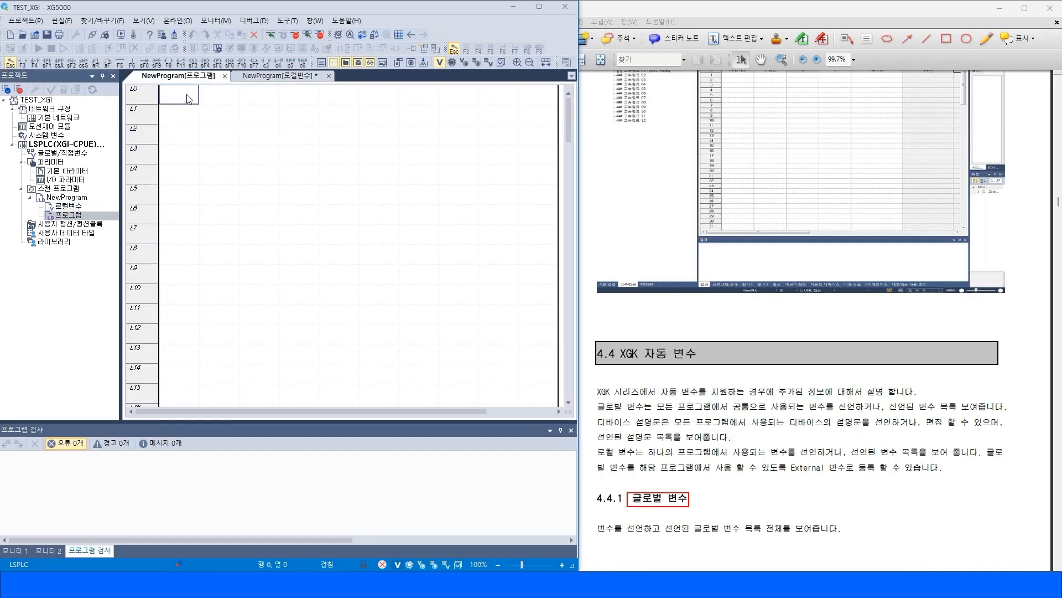
pyautogui.press('F3')
pyautogui.click(194, 98)
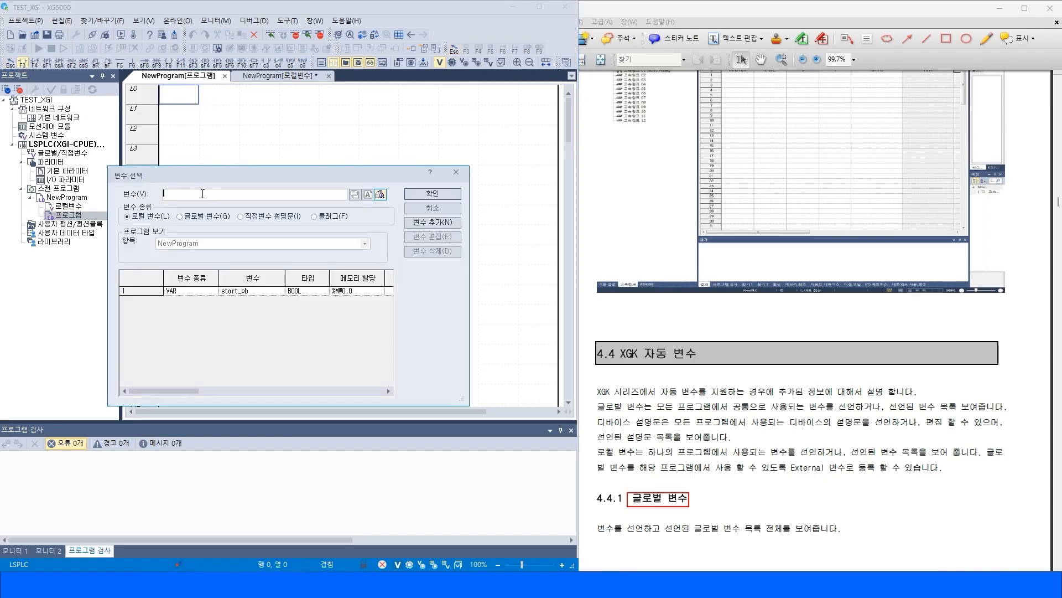
pyautogui.click(235, 292)
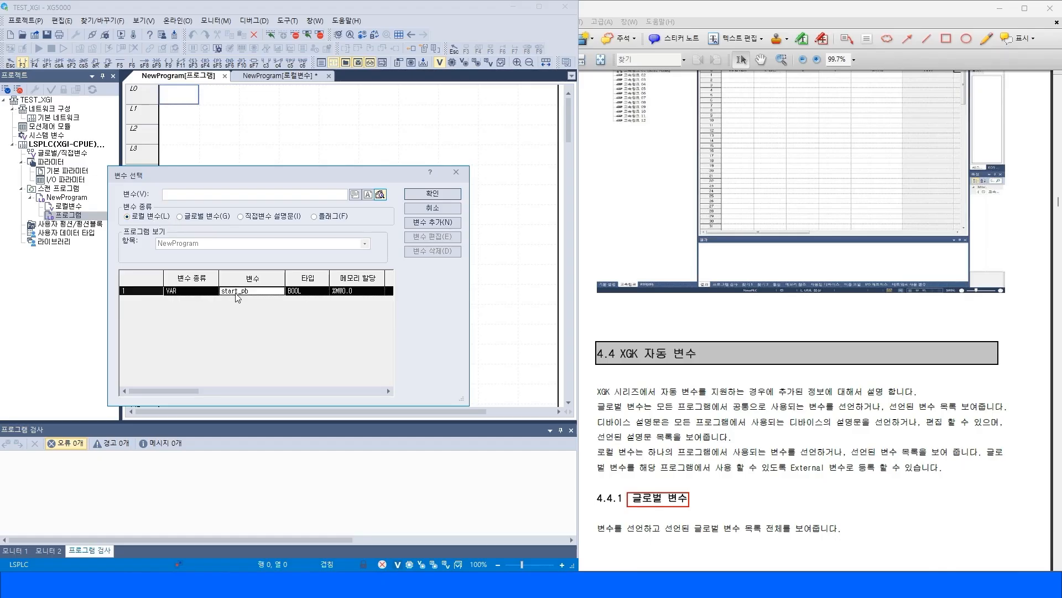
pyautogui.click(433, 195)
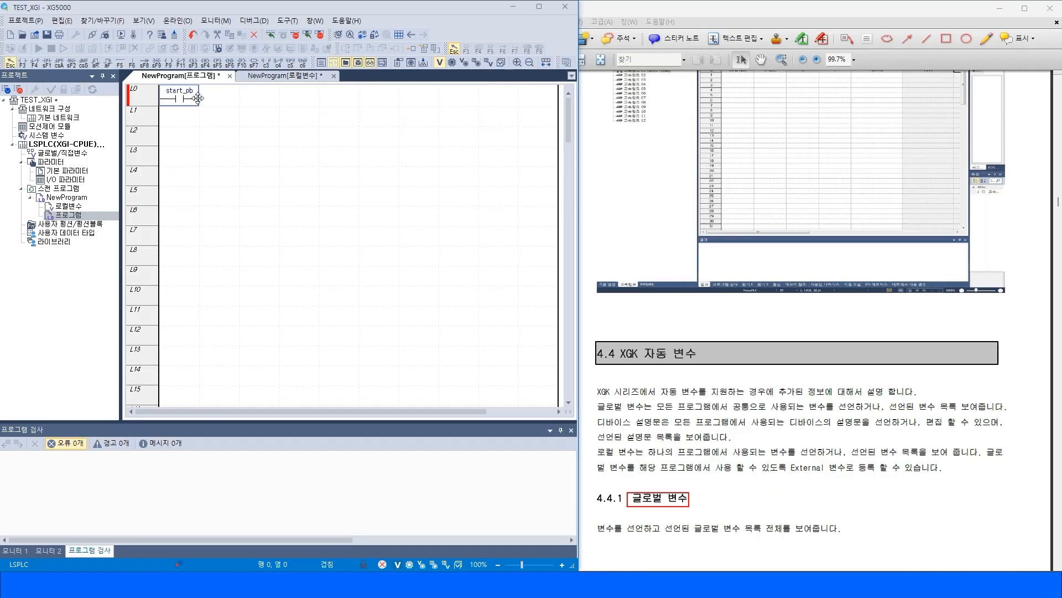
pyautogui.press('Right')
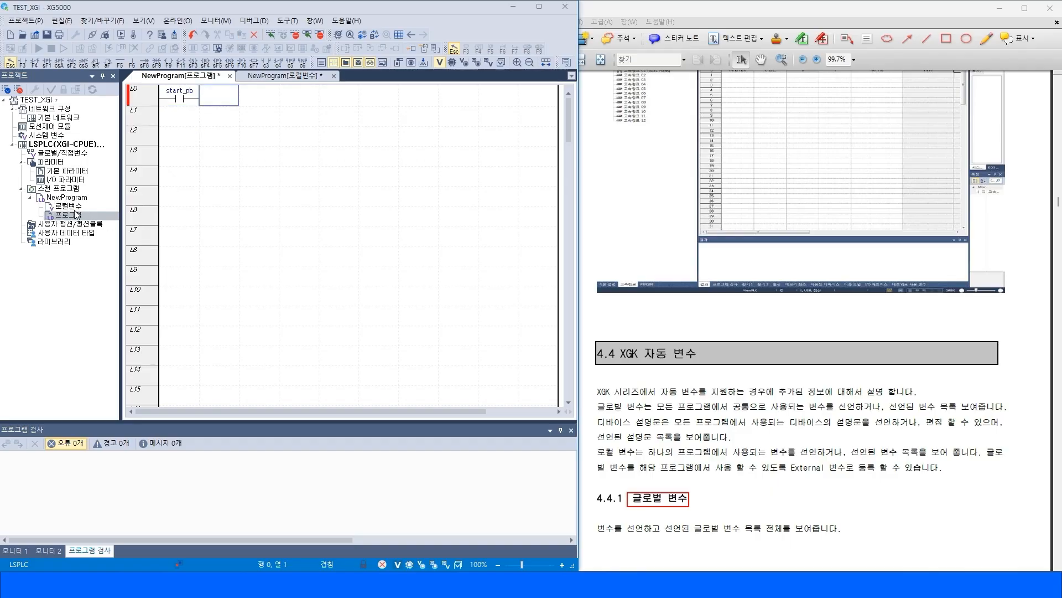
# Add a new LD program named dd under the scan programs.
pyautogui.rightClick(57, 189)
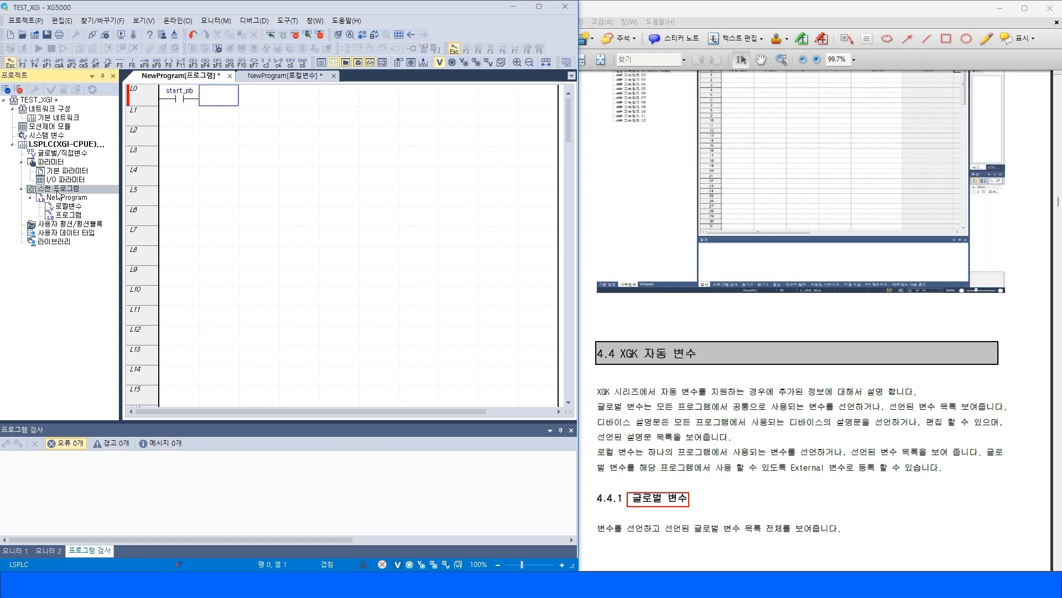
pyautogui.moveTo(183, 222)
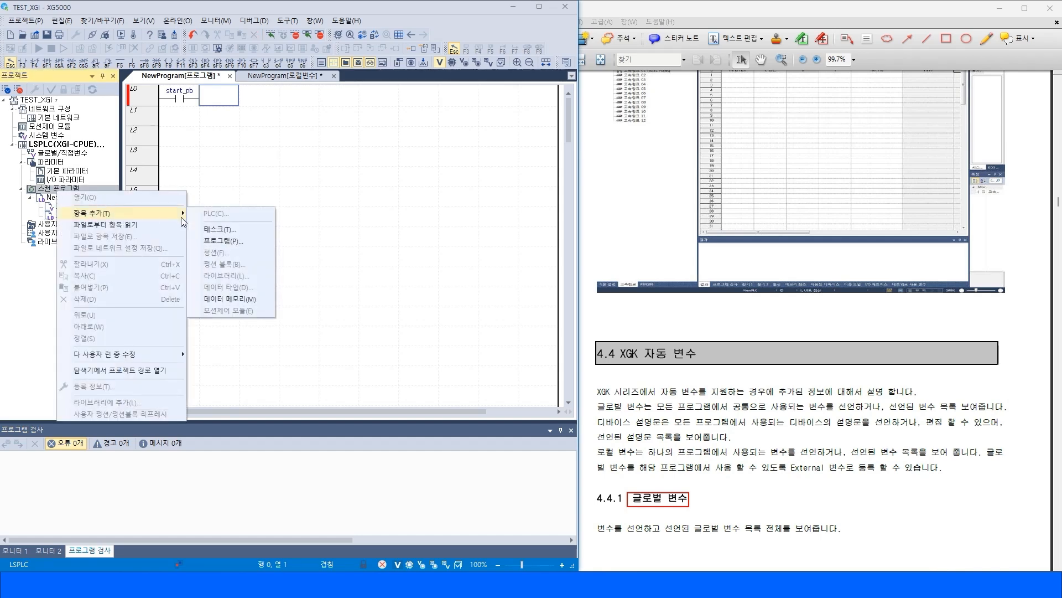
pyautogui.click(224, 240)
pyautogui.write('dd')
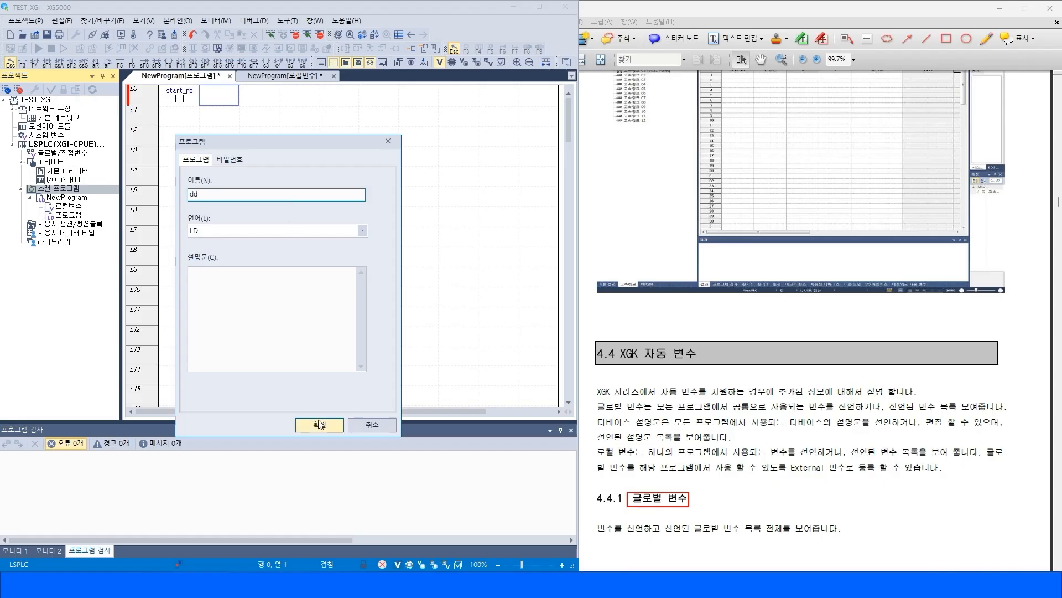
pyautogui.click(320, 424)
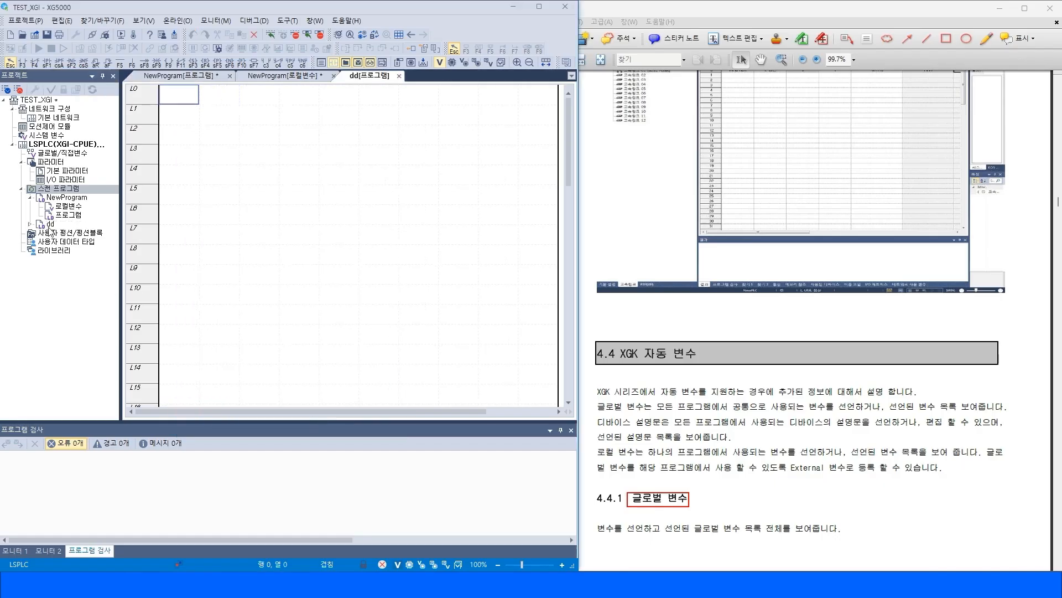
# Open program dd, start placing a contact at L0 and browse each variable kind in the variable selection dialog before cancelling.
pyautogui.doubleClick(47, 225)
pyautogui.doubleClick(76, 241)
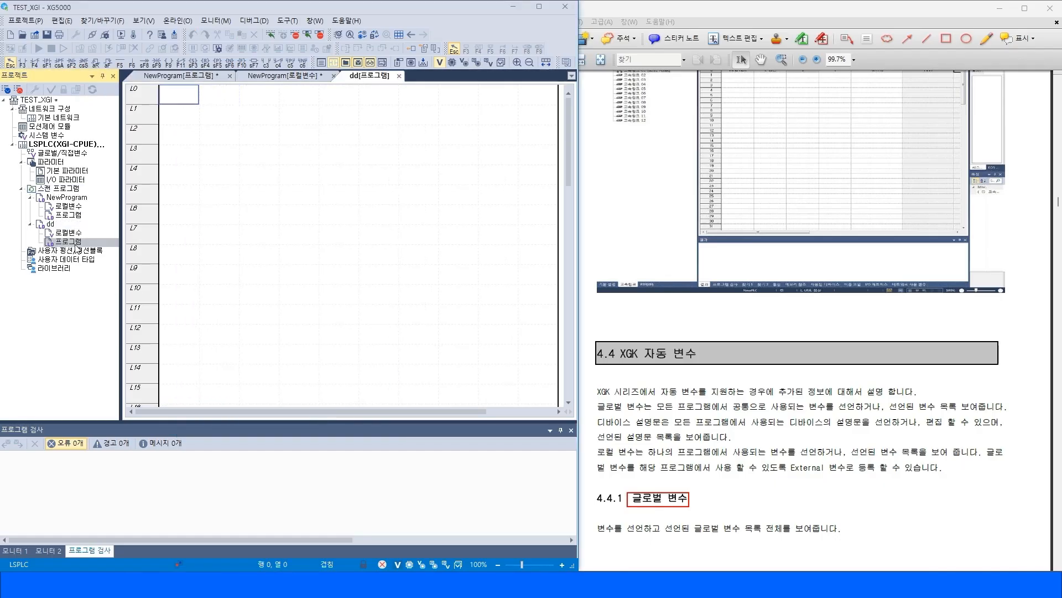
pyautogui.click(22, 62)
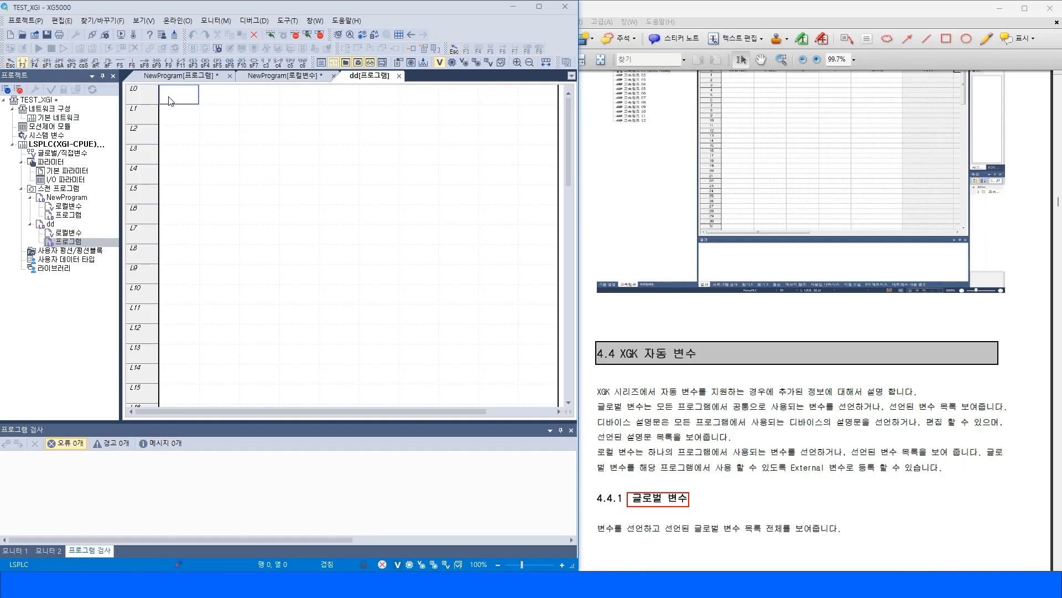
pyautogui.click(169, 95)
pyautogui.click(152, 217)
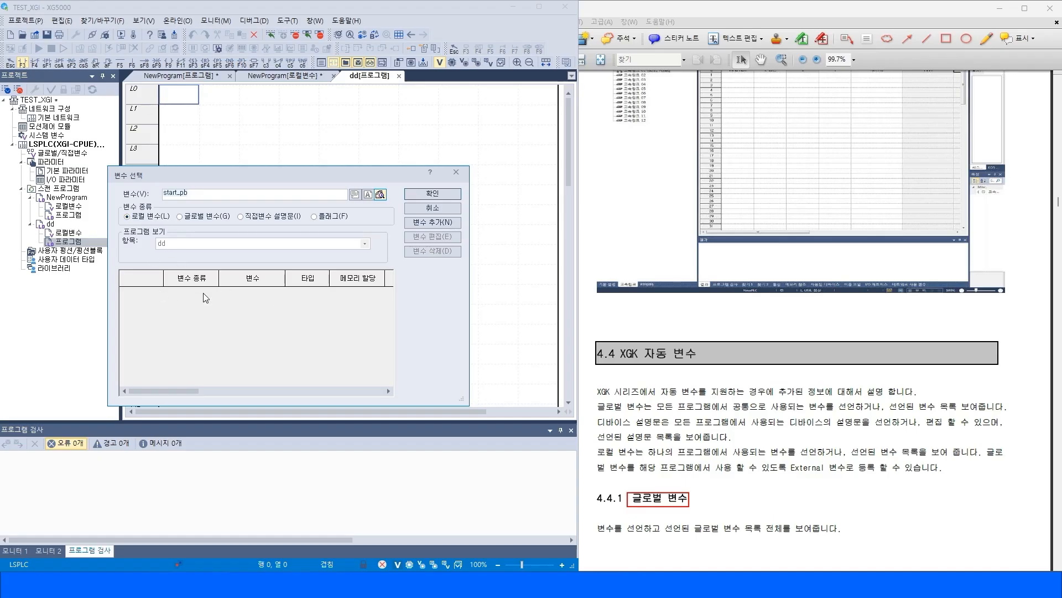
pyautogui.click(180, 216)
pyautogui.click(252, 217)
pyautogui.click(328, 217)
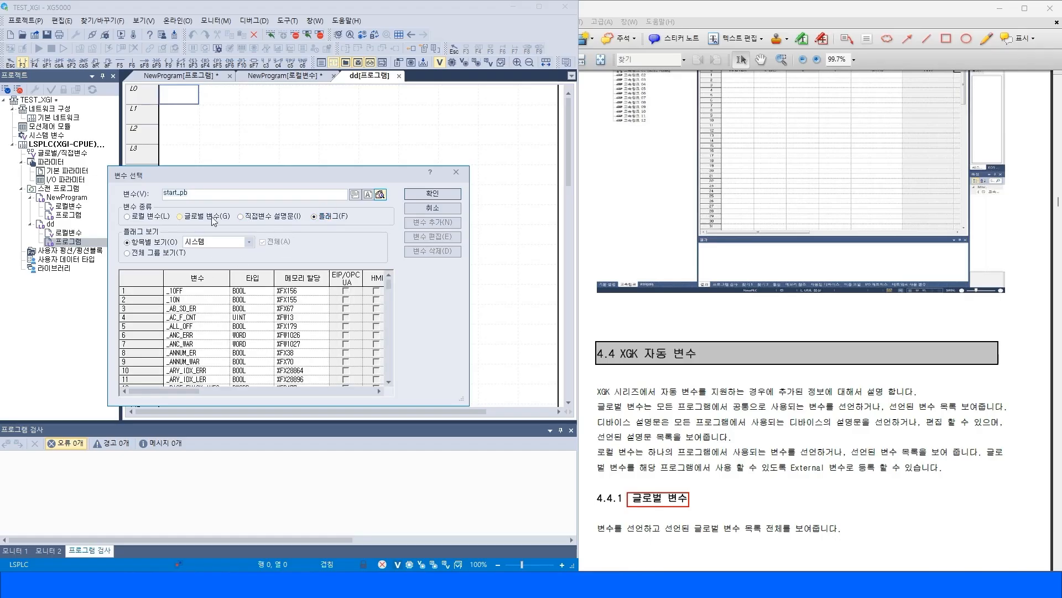
pyautogui.click(145, 217)
pyautogui.click(433, 207)
# Register a global variable named Run of type BOOL at memory address %MX100.0.
pyautogui.doubleClick(68, 206)
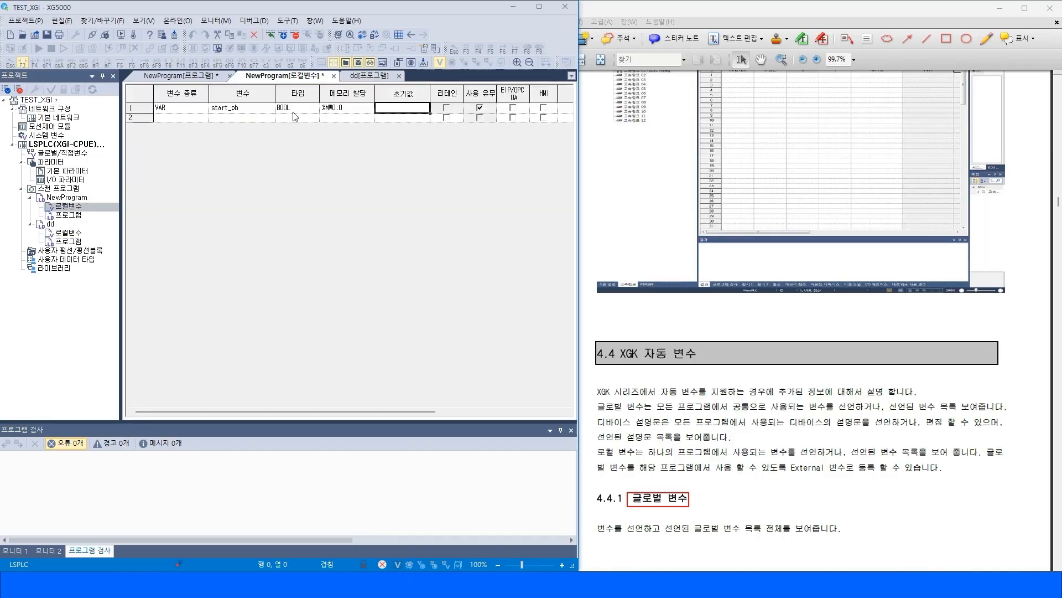
pyautogui.doubleClick(66, 216)
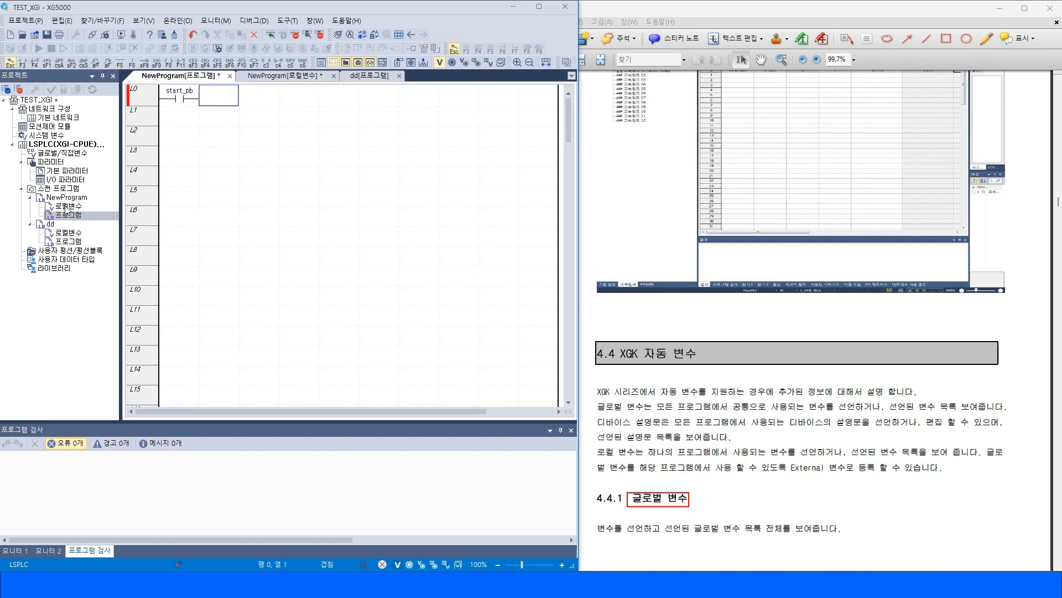
pyautogui.doubleClick(60, 153)
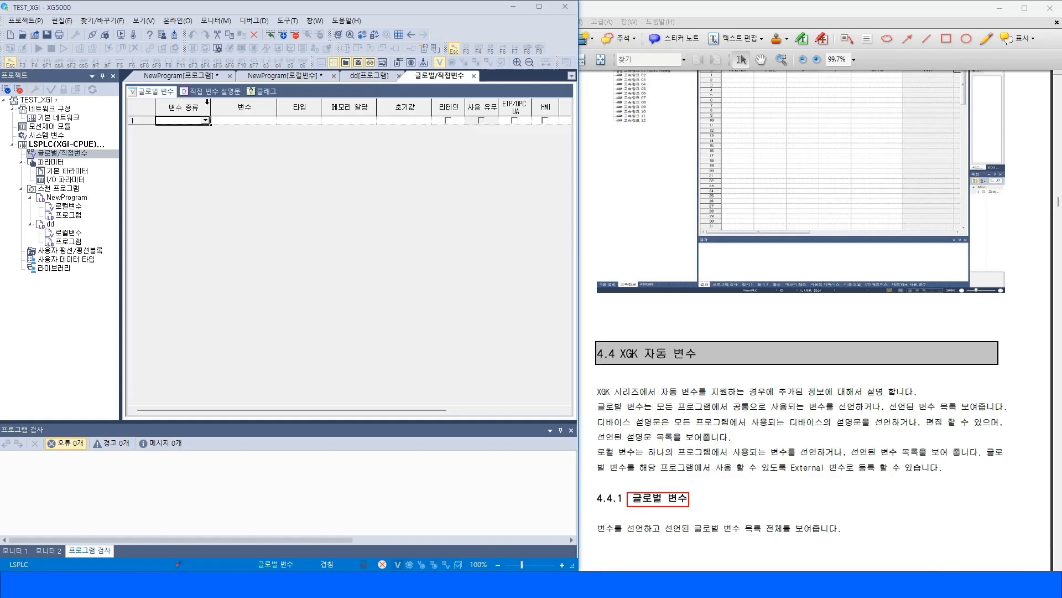
pyautogui.click(207, 121)
pyautogui.click(261, 122)
pyautogui.write('Run')
pyautogui.press('Return')
pyautogui.click(366, 122)
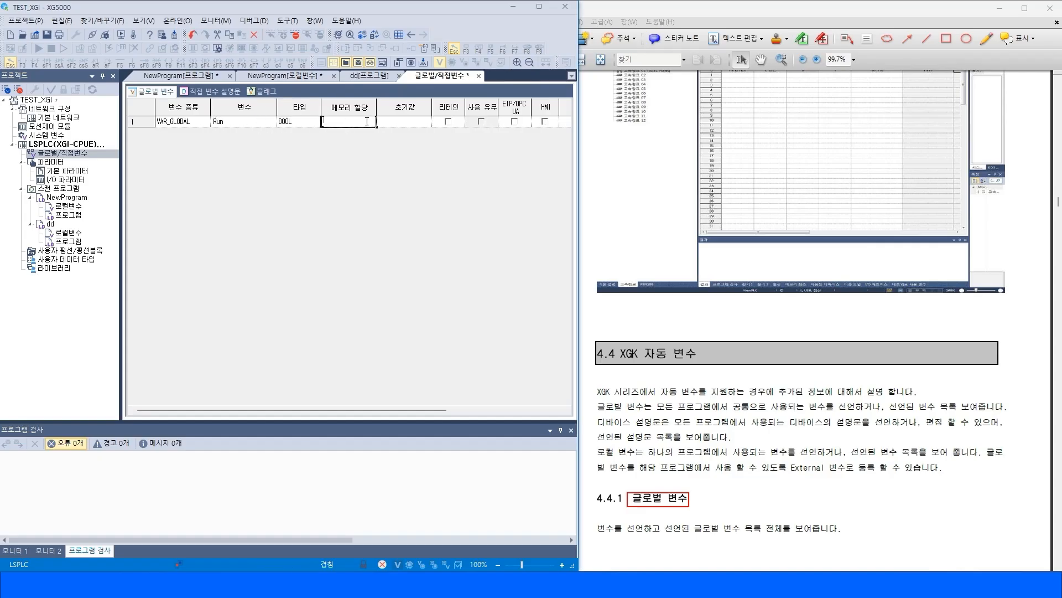
pyautogui.write('%M')
pyautogui.press('Return')
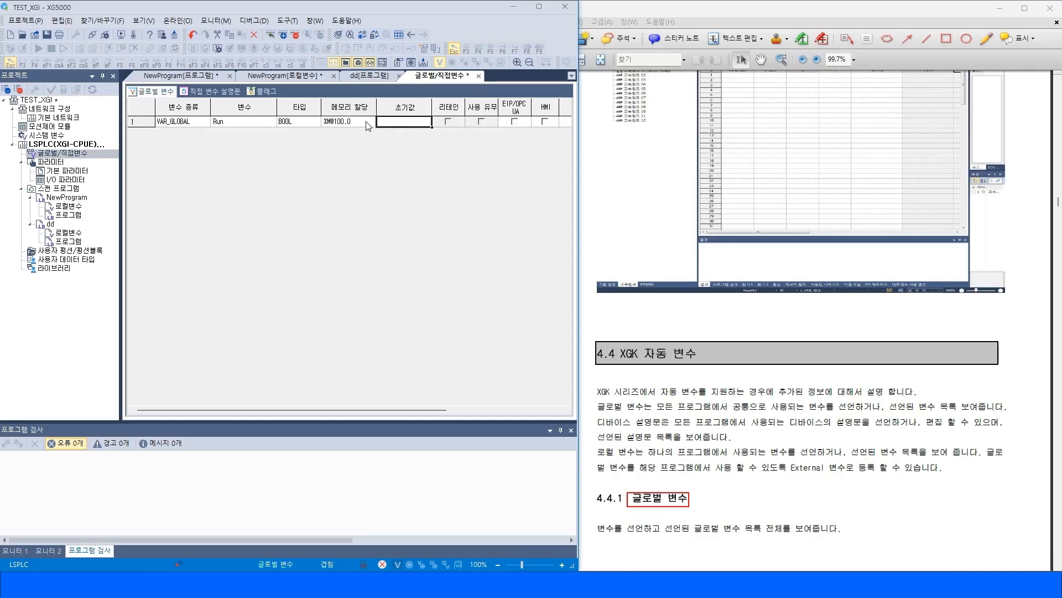
# Try to insert a contact for the global variable Run at line L0 of program dd.
pyautogui.doubleClick(69, 241)
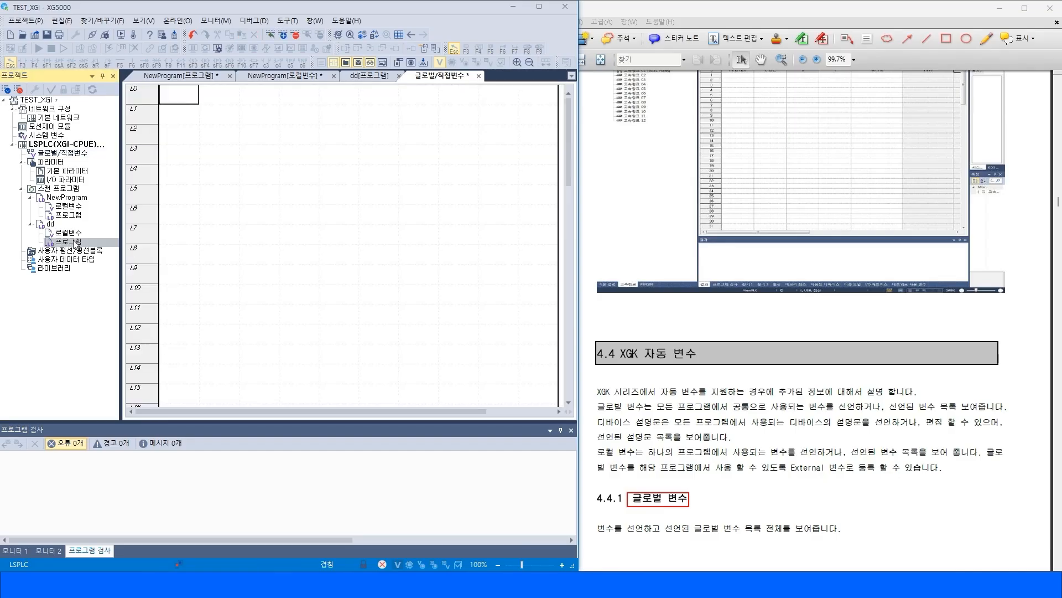
pyautogui.press('F3')
pyautogui.click(244, 161)
pyautogui.press('Escape')
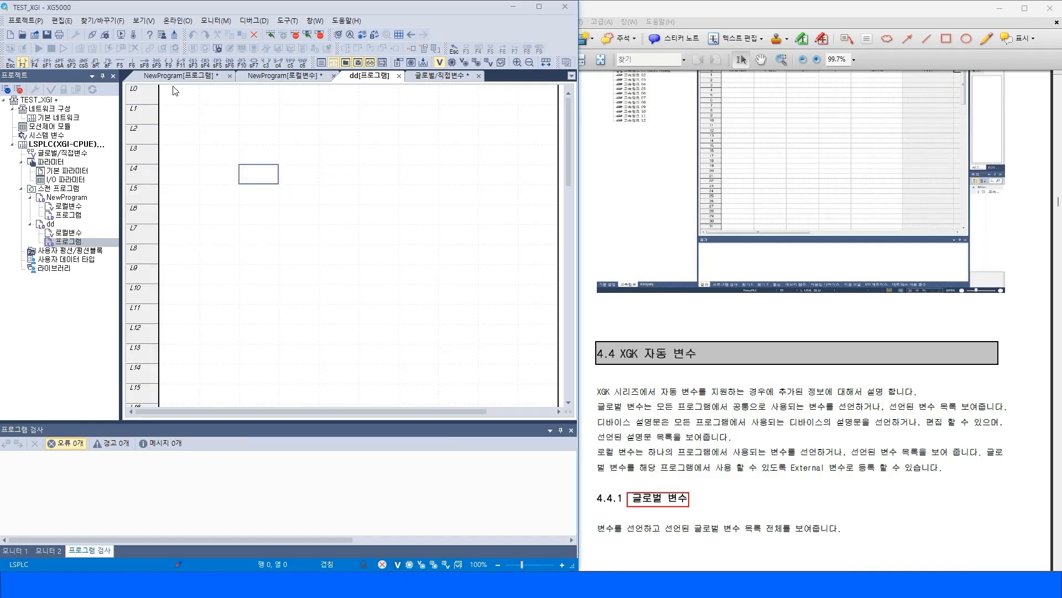
pyautogui.click(167, 92)
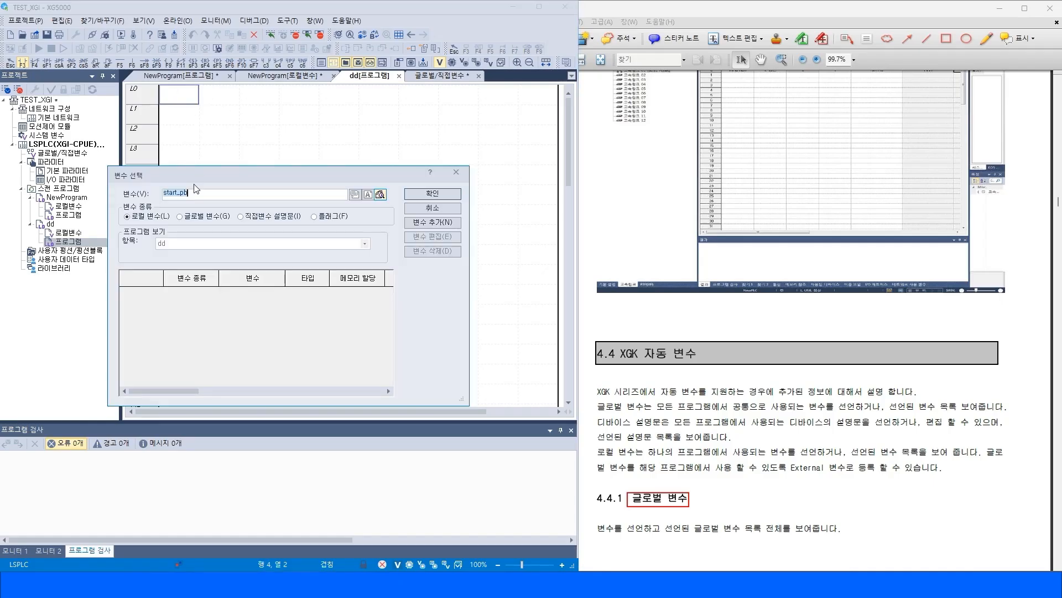
pyautogui.click(181, 216)
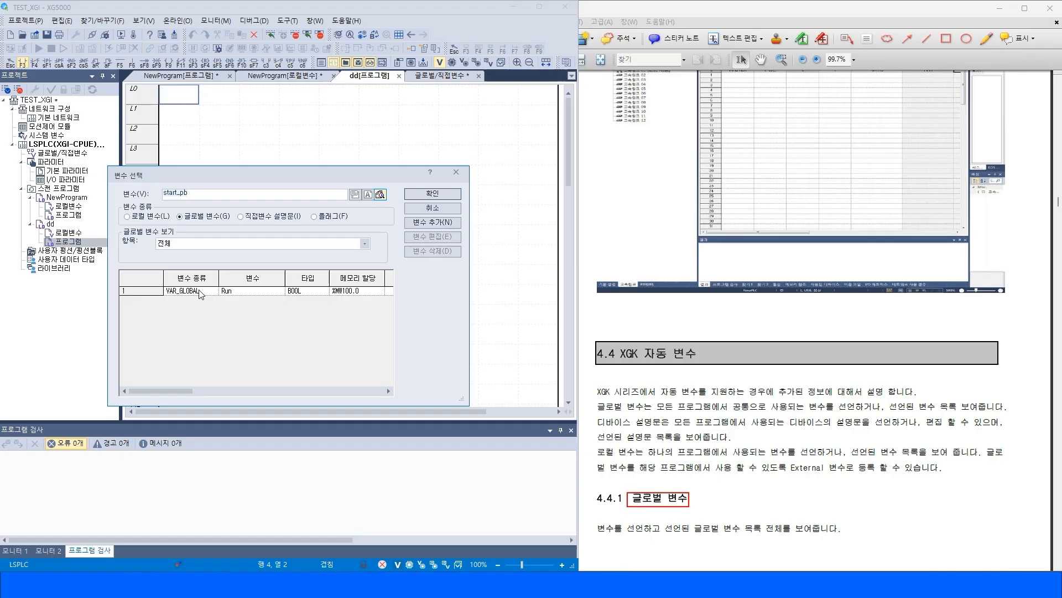
pyautogui.click(237, 292)
pyautogui.click(433, 194)
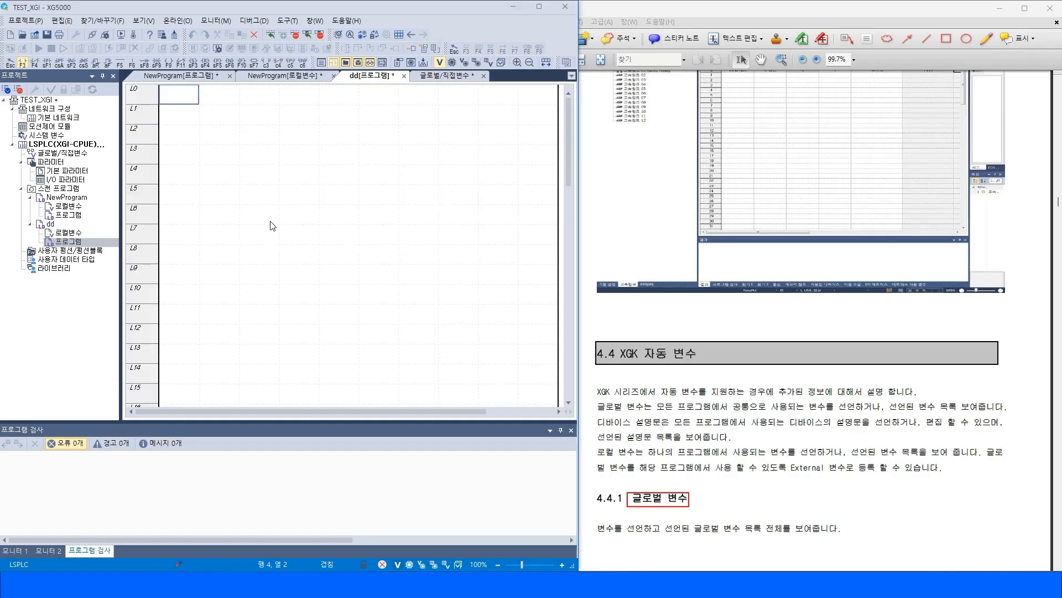
# Insert a normally open contact for global variable Run after start_pb on line L0 of NewProgram.
pyautogui.doubleClick(77, 218)
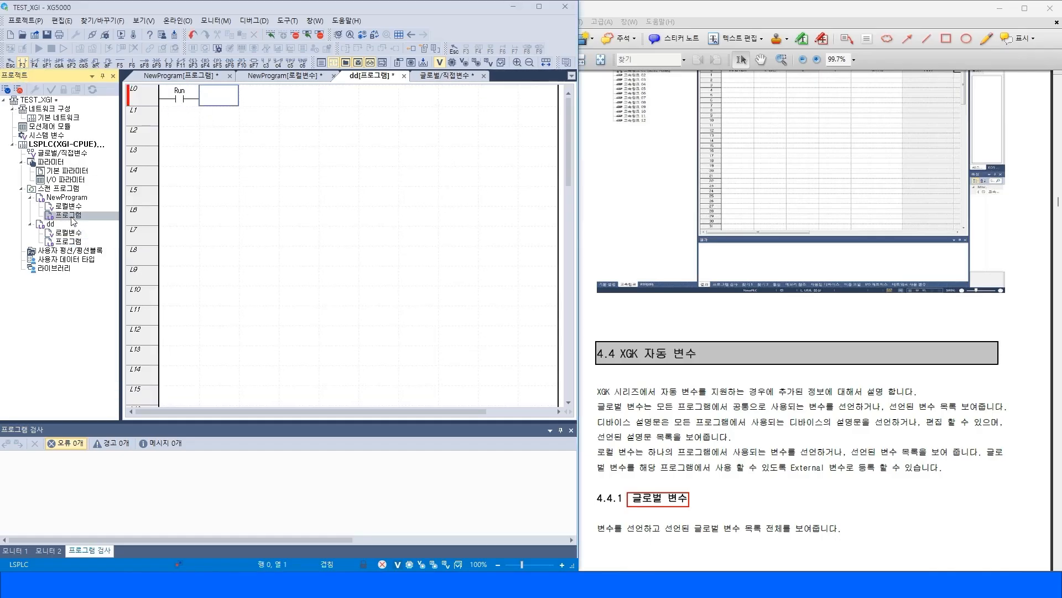
pyautogui.press('F3')
pyautogui.click(231, 99)
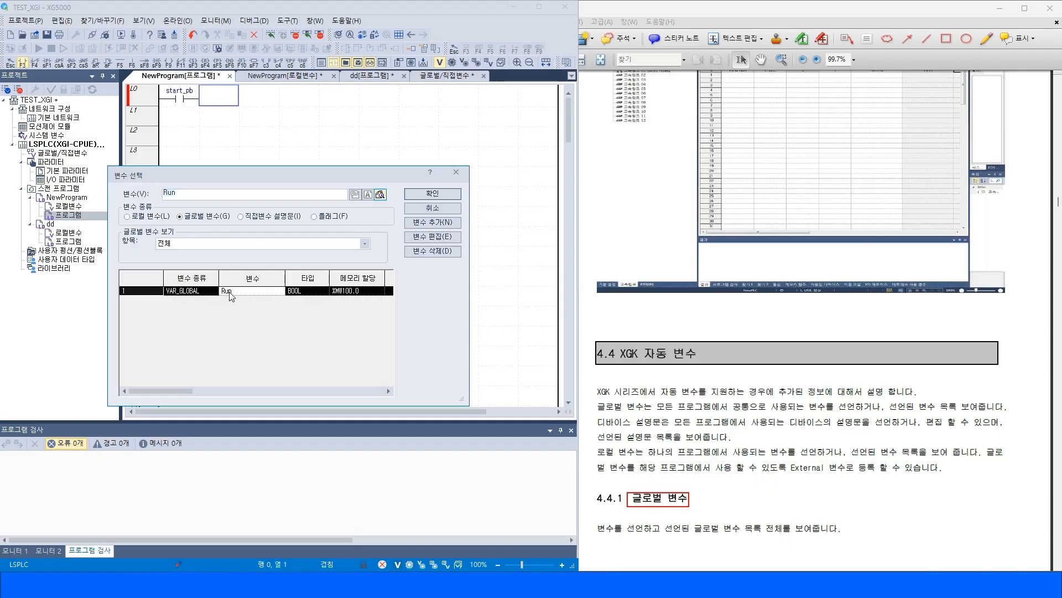
pyautogui.click(194, 293)
pyautogui.click(438, 193)
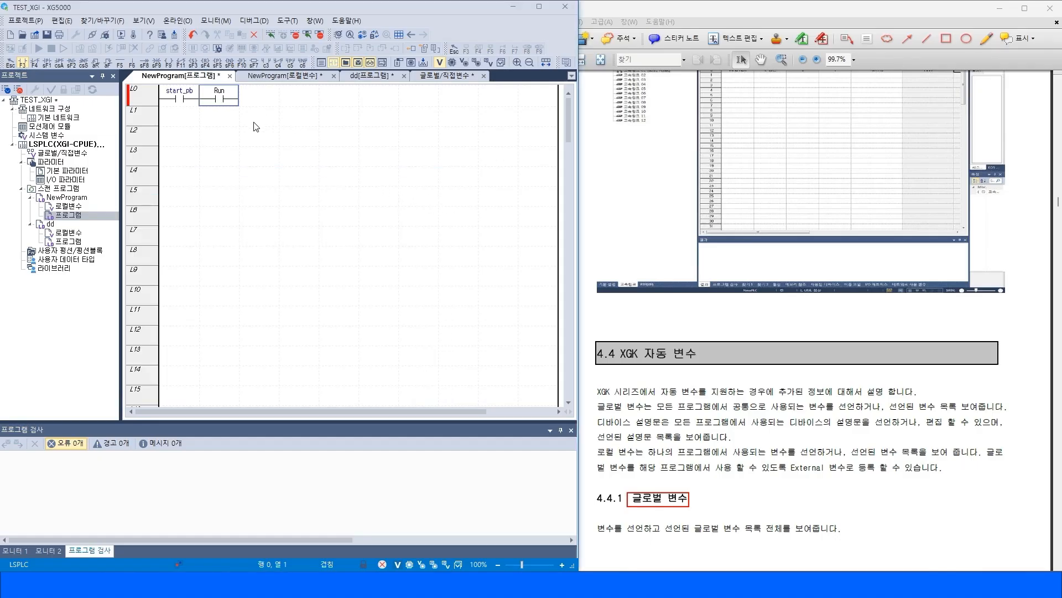
# Read manual section 4.4.5 EXTERNAL 변수 추가, highlighting the word EXTERNAL in its procedure.
pyautogui.click(266, 138)
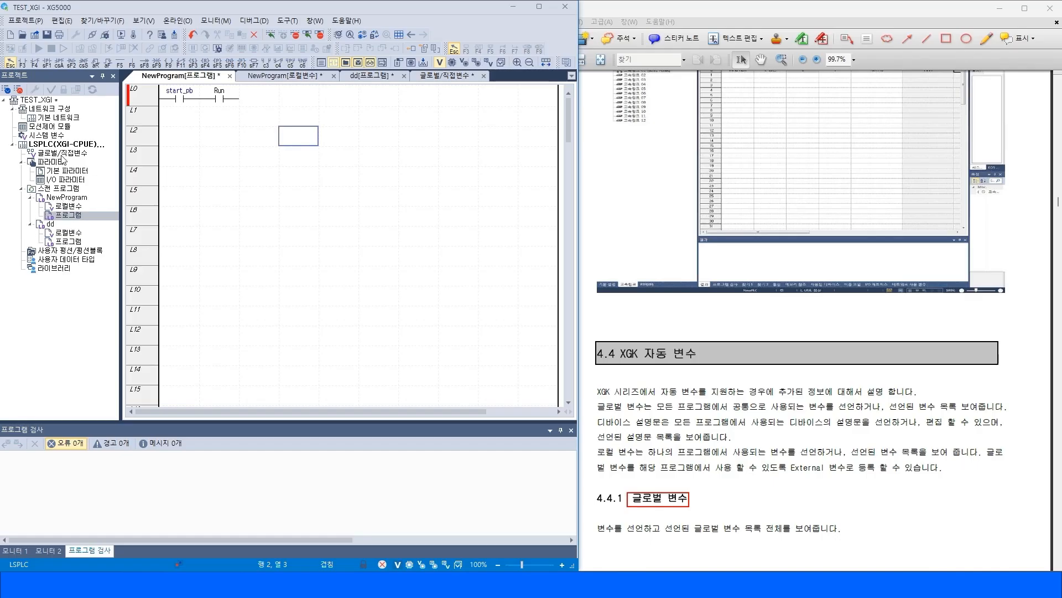
pyautogui.click(58, 198)
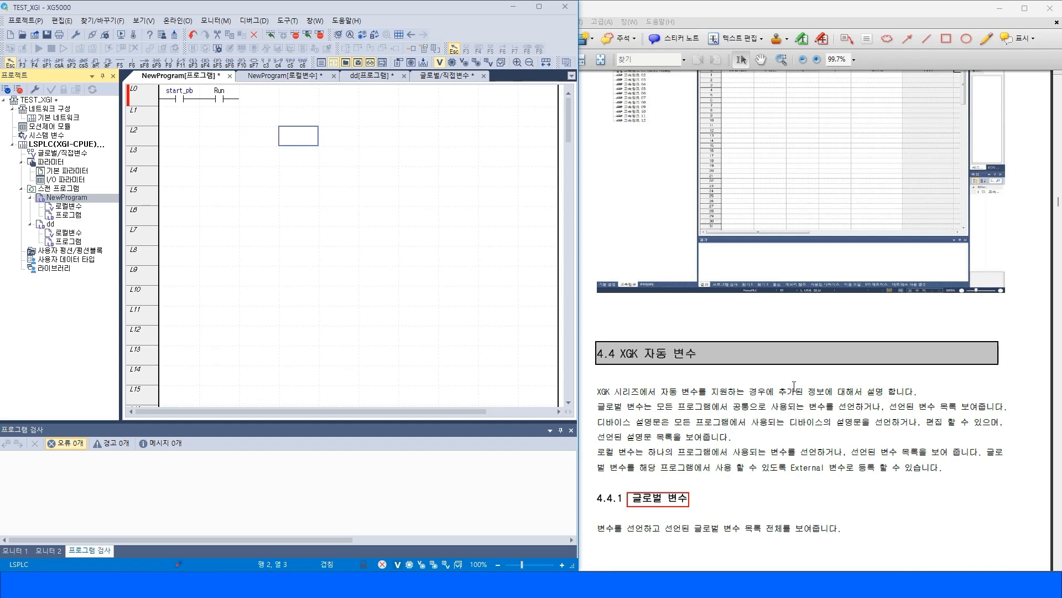
pyautogui.hotkey('alt', 'Tab')
pyautogui.click(487, 511)
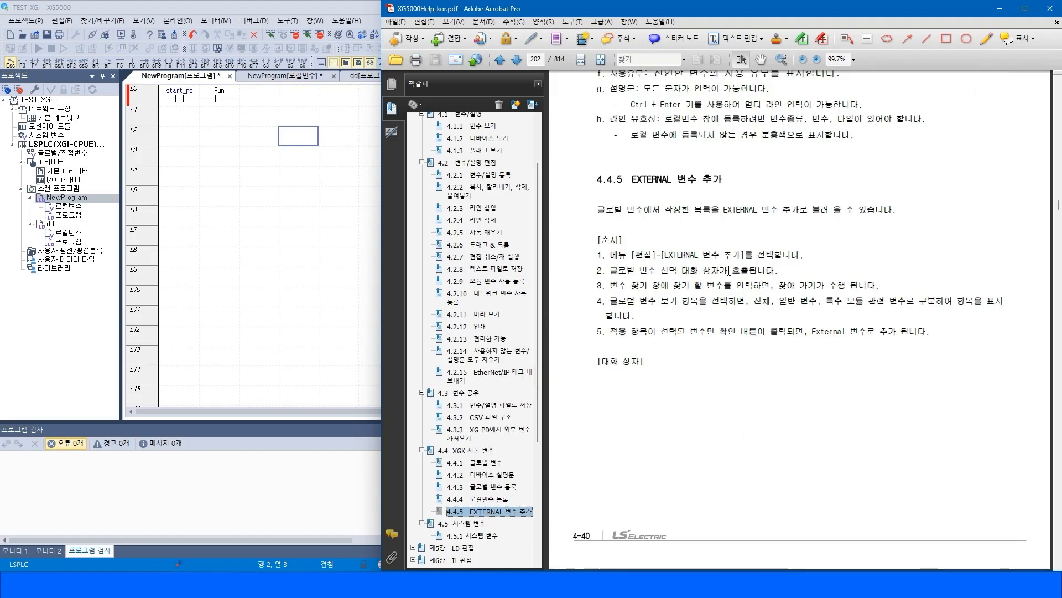
pyautogui.moveTo(664, 255); pyautogui.dragTo(697, 255)
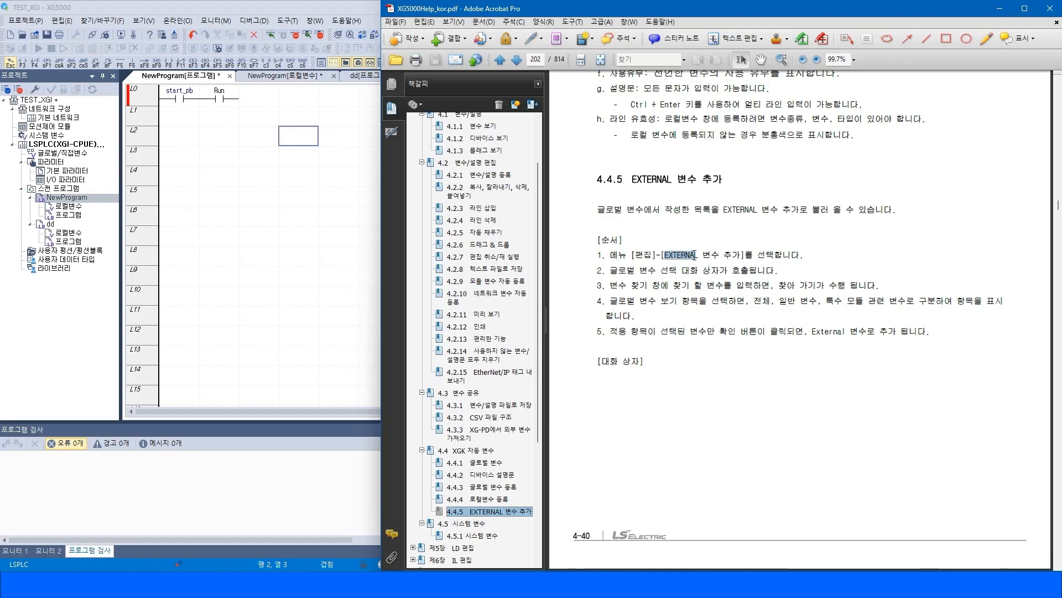
# Examine the local variable lists of NewProgram and dd alongside the global variable list.
pyautogui.doubleClick(58, 209)
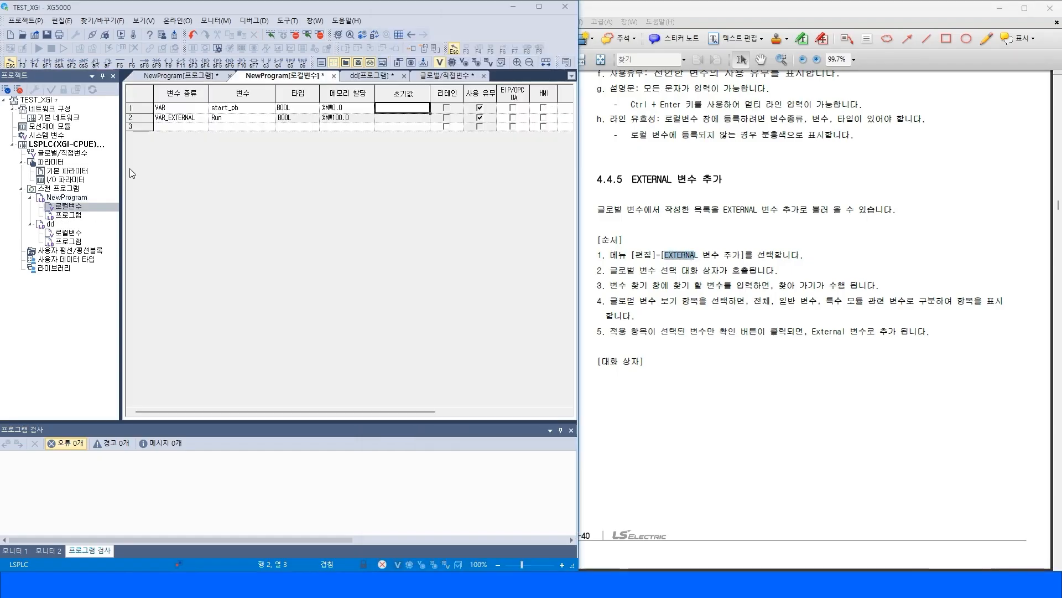
pyautogui.click(200, 120)
pyautogui.click(194, 128)
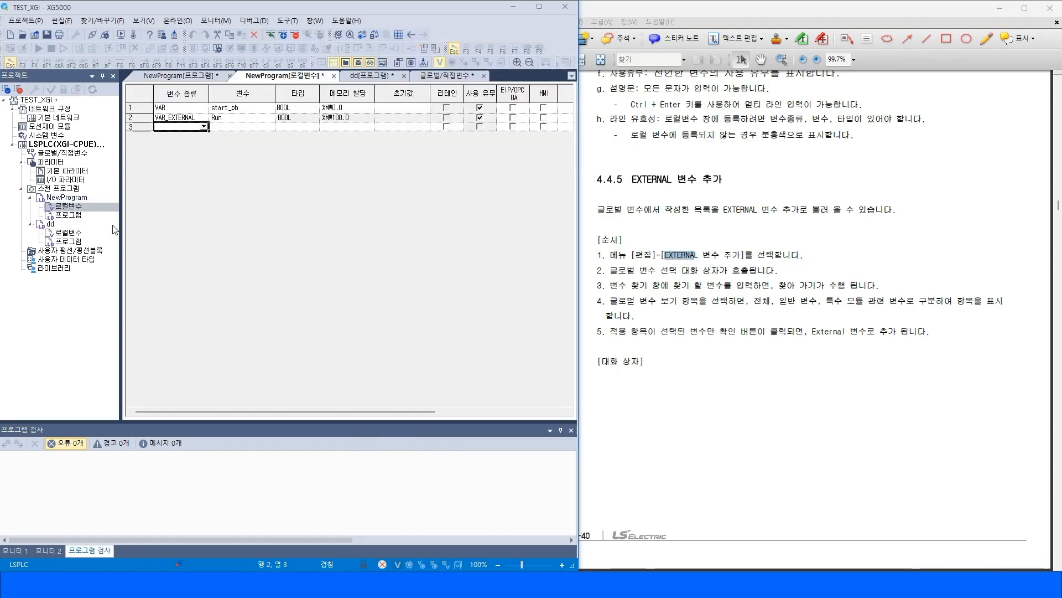
pyautogui.doubleClick(68, 233)
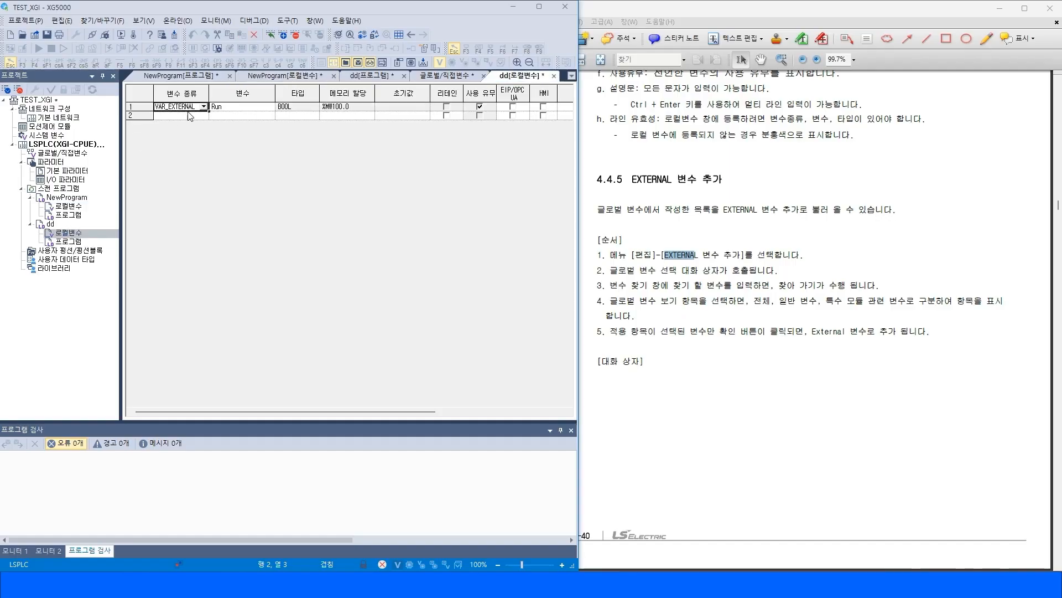
pyautogui.click(235, 107)
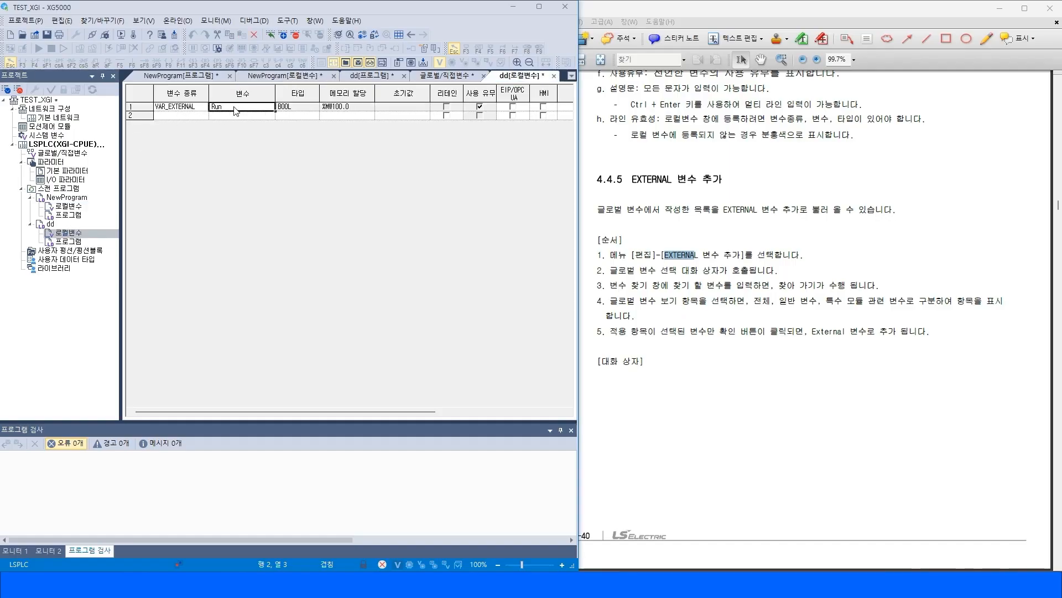
pyautogui.doubleClick(55, 154)
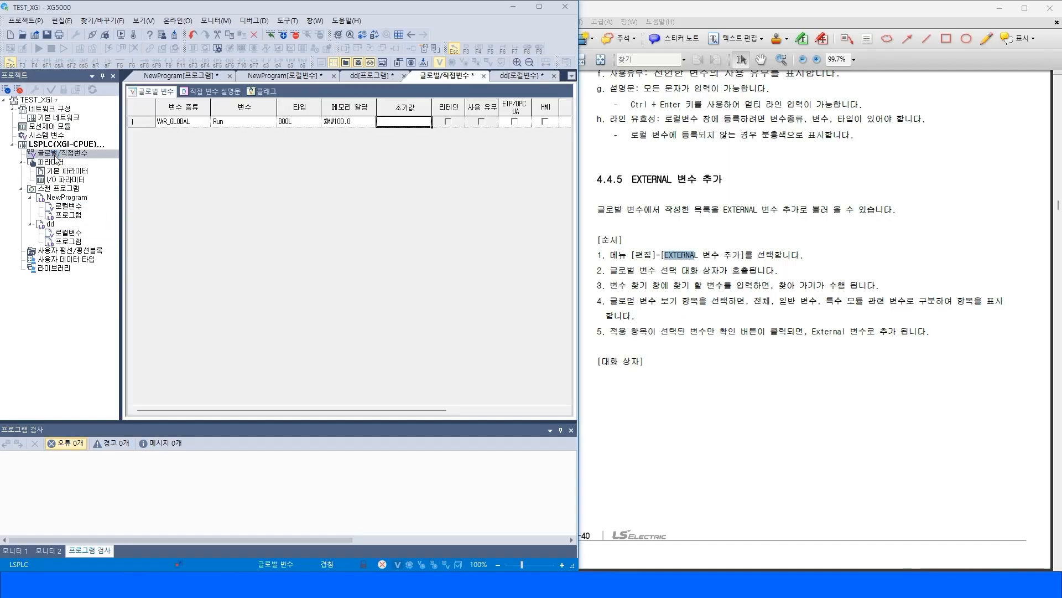
pyautogui.doubleClick(63, 205)
pyautogui.click(181, 120)
pyautogui.doubleClick(70, 233)
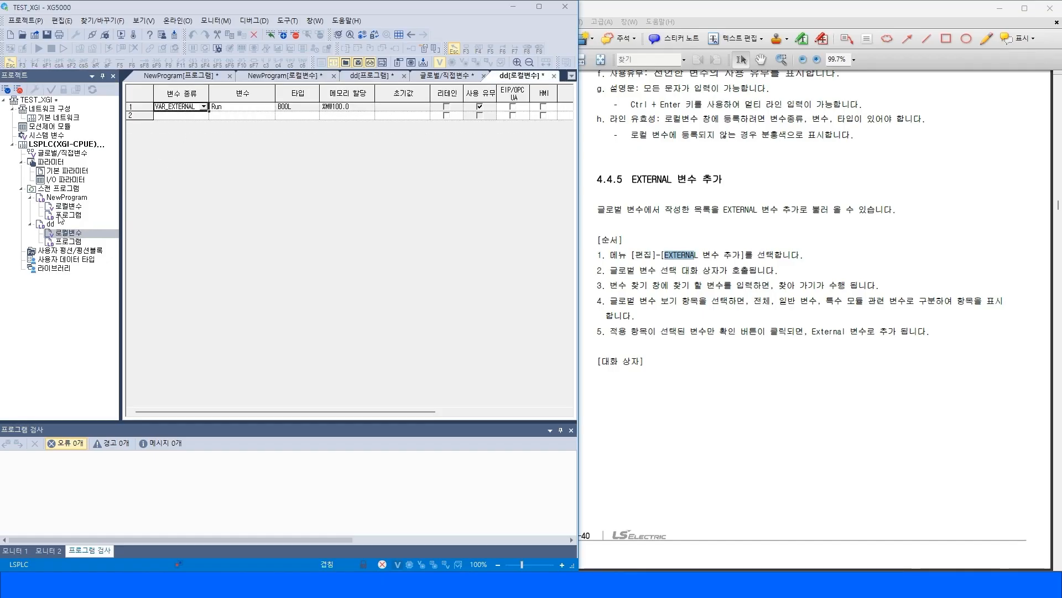
pyautogui.click(188, 116)
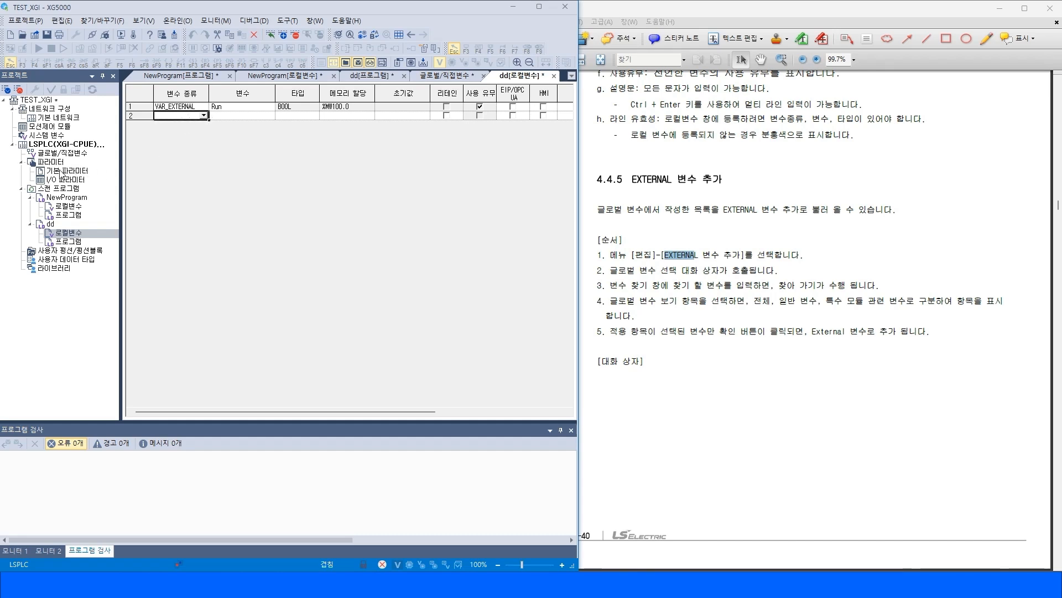
pyautogui.doubleClick(77, 154)
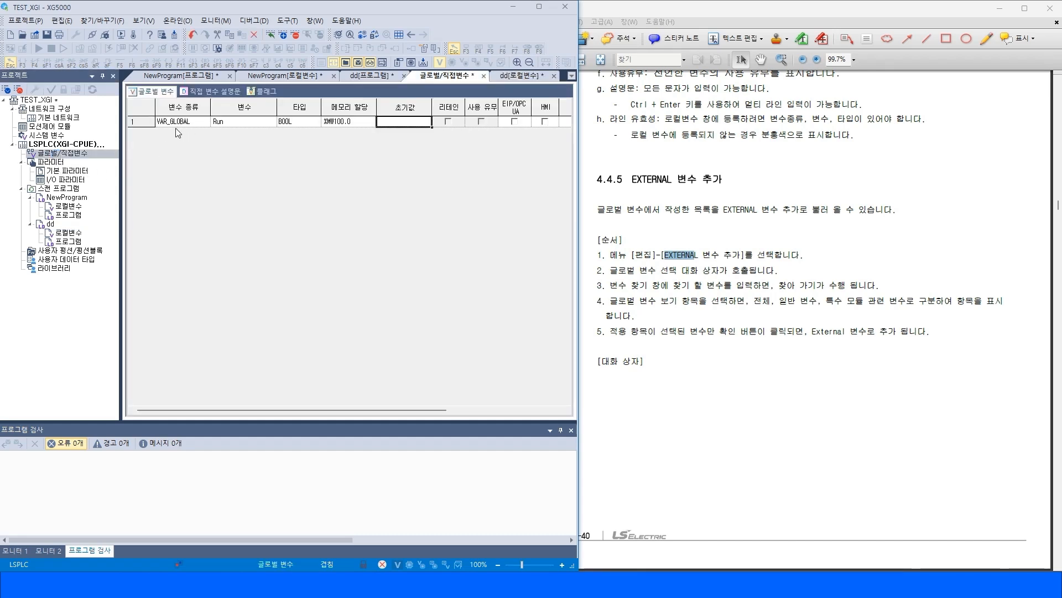
pyautogui.doubleClick(68, 206)
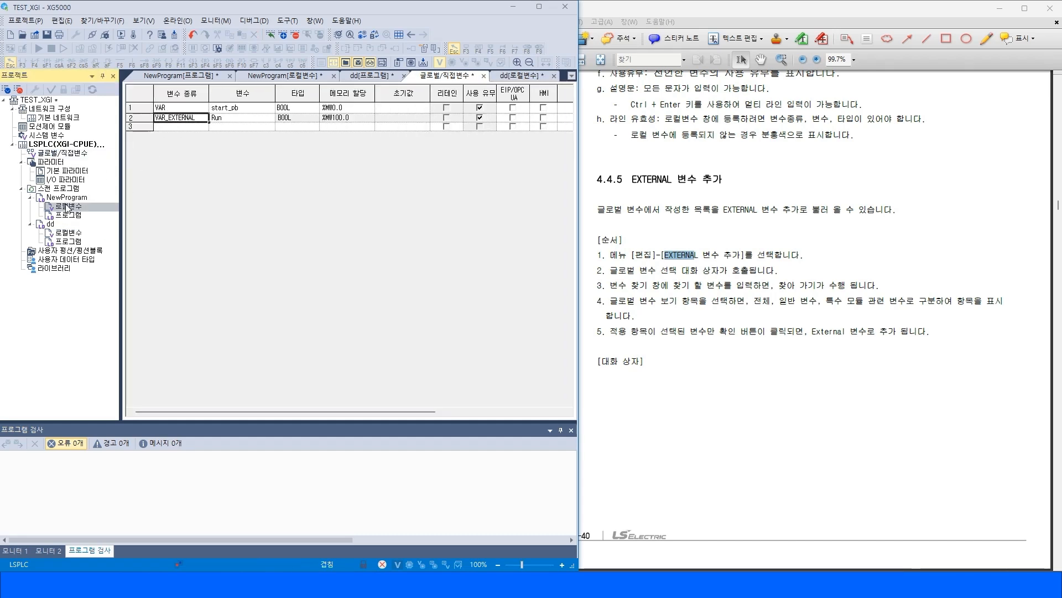
# Step through the rows of NewProgram's local variables and reopen dd's local variable list.
pyautogui.click(177, 128)
pyautogui.press('Up')
pyautogui.press('Up')
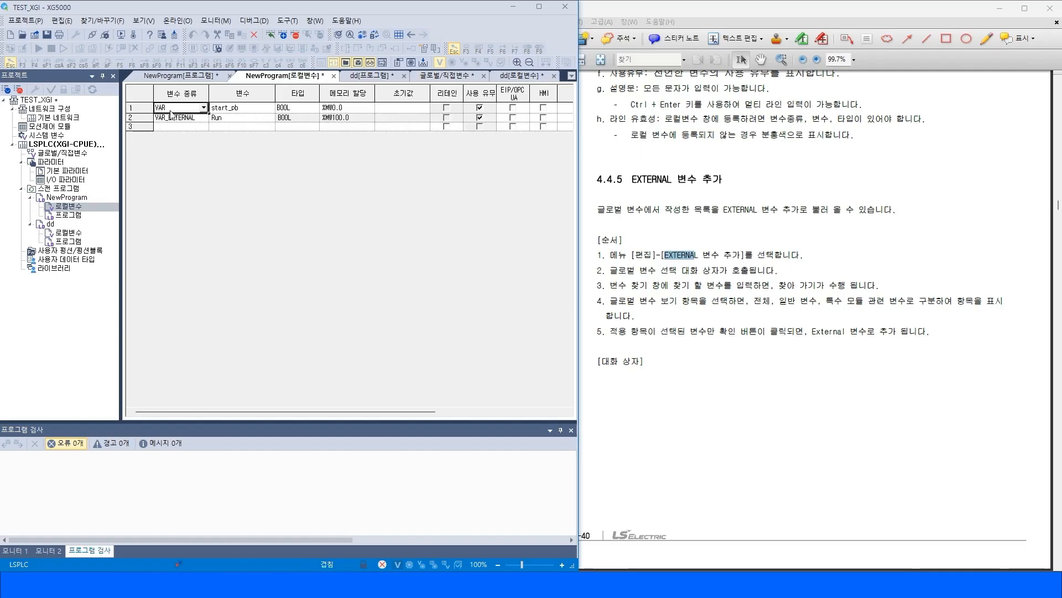
pyautogui.press('Delete')
pyautogui.click(70, 233)
pyautogui.doubleClick(71, 234)
pyautogui.click(177, 109)
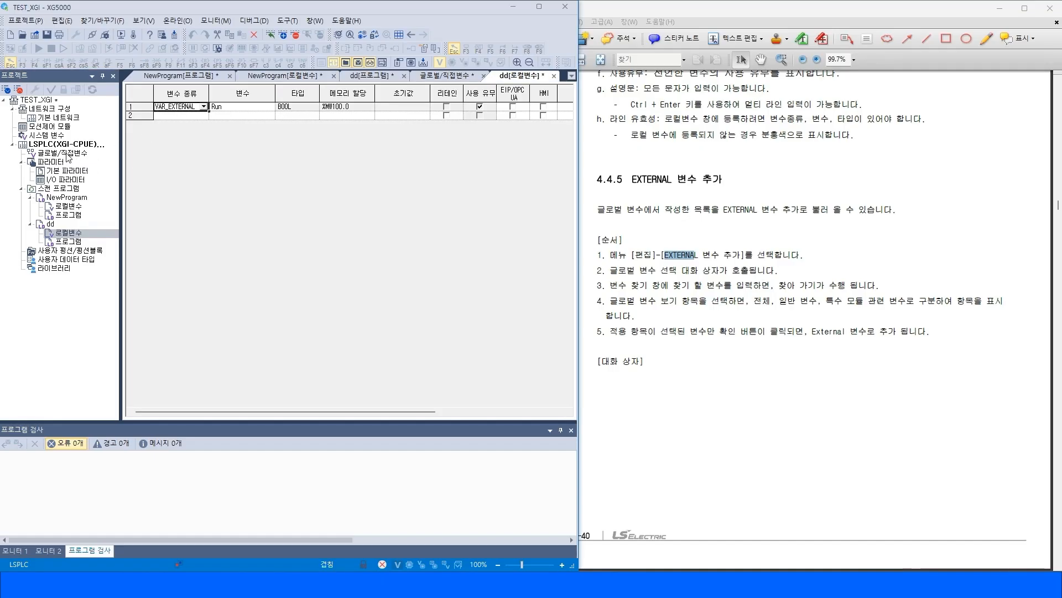
# Open NewProgram's local variable list and then dd's local variable list to compare them.
pyautogui.doubleClick(68, 207)
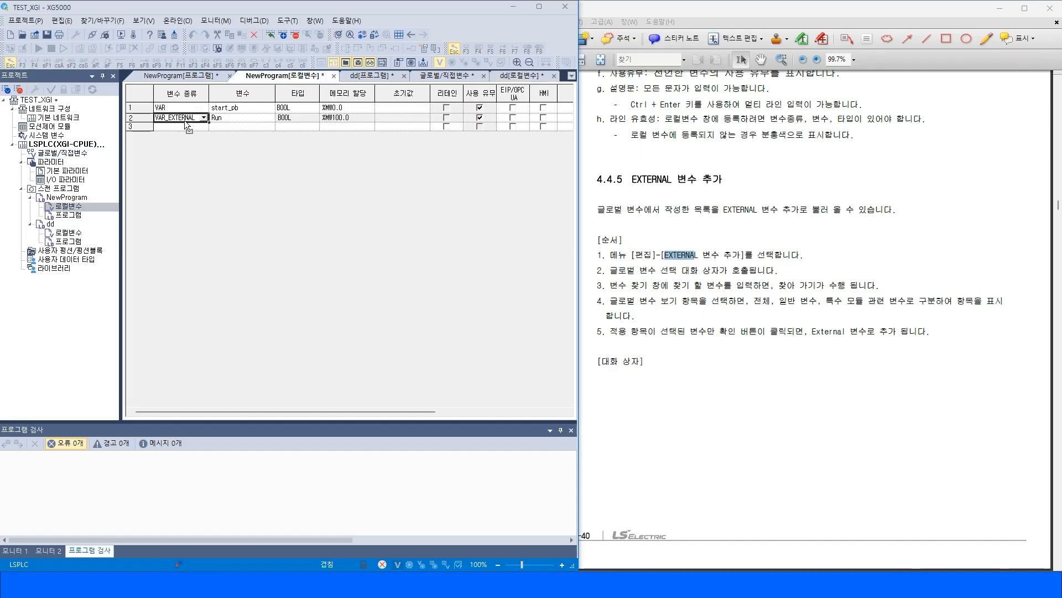
pyautogui.click(71, 233)
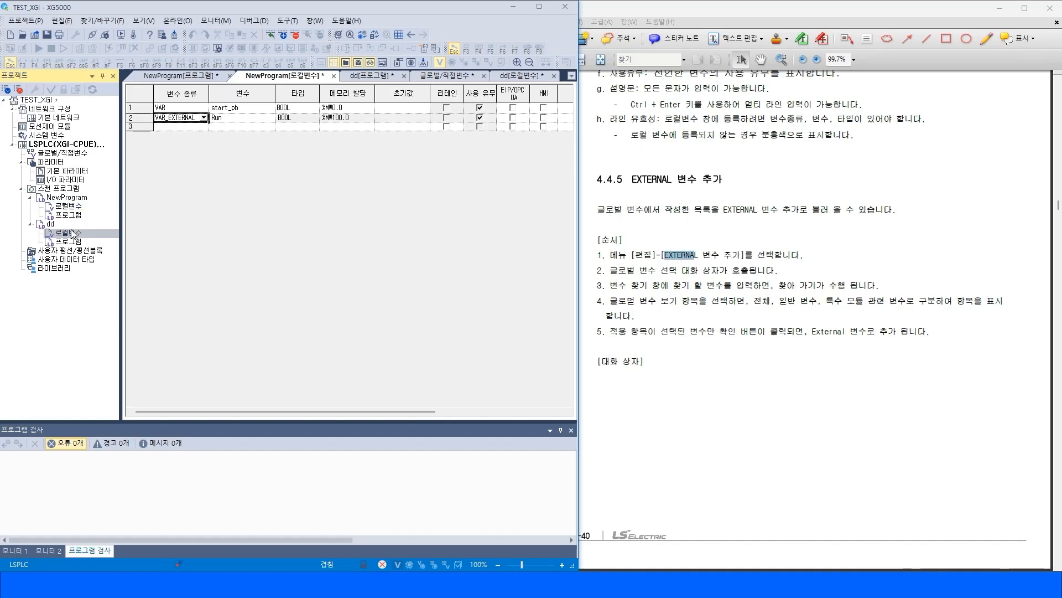
pyautogui.doubleClick(71, 233)
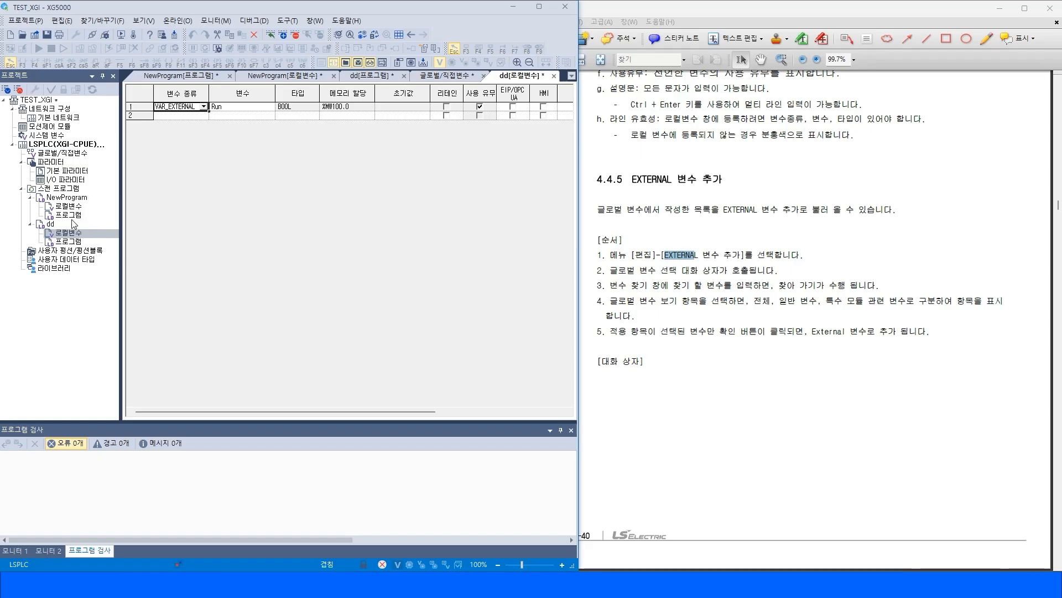
# Read manual section 4.5 시스템 변수, highlighting parts of its dialog description down to the P2P item.
pyautogui.click(692, 244)
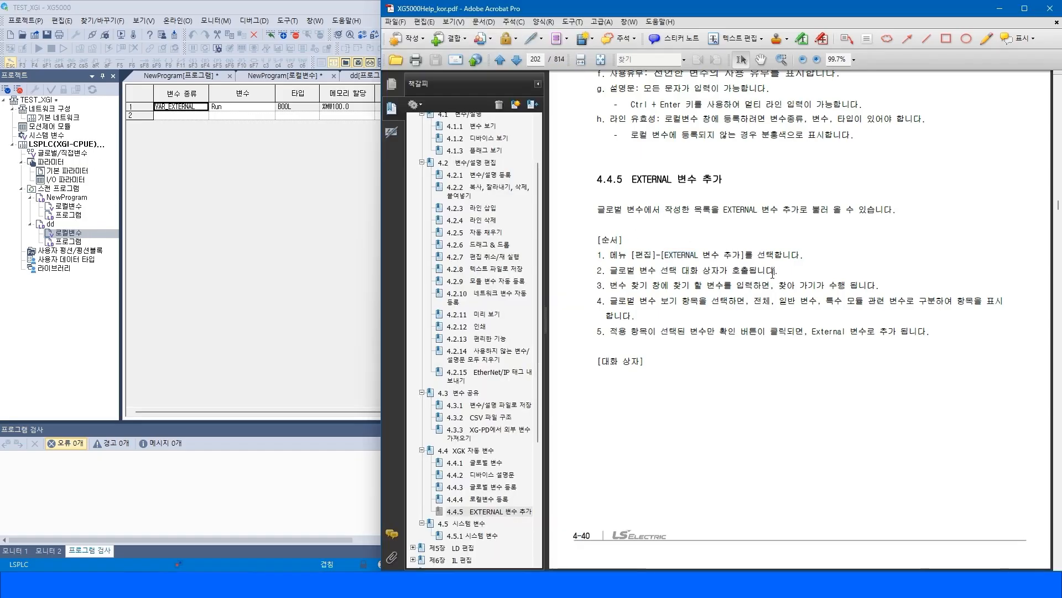
pyautogui.click(467, 523)
pyautogui.scroll(-2, 509, 495)
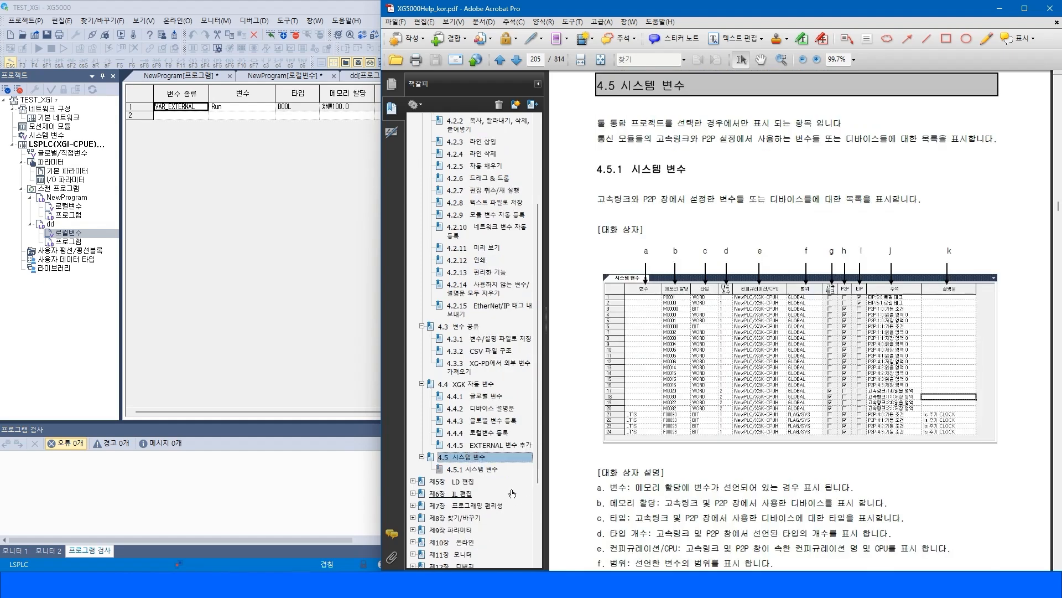
pyautogui.moveTo(597, 198); pyautogui.dragTo(906, 192)
pyautogui.click(674, 505)
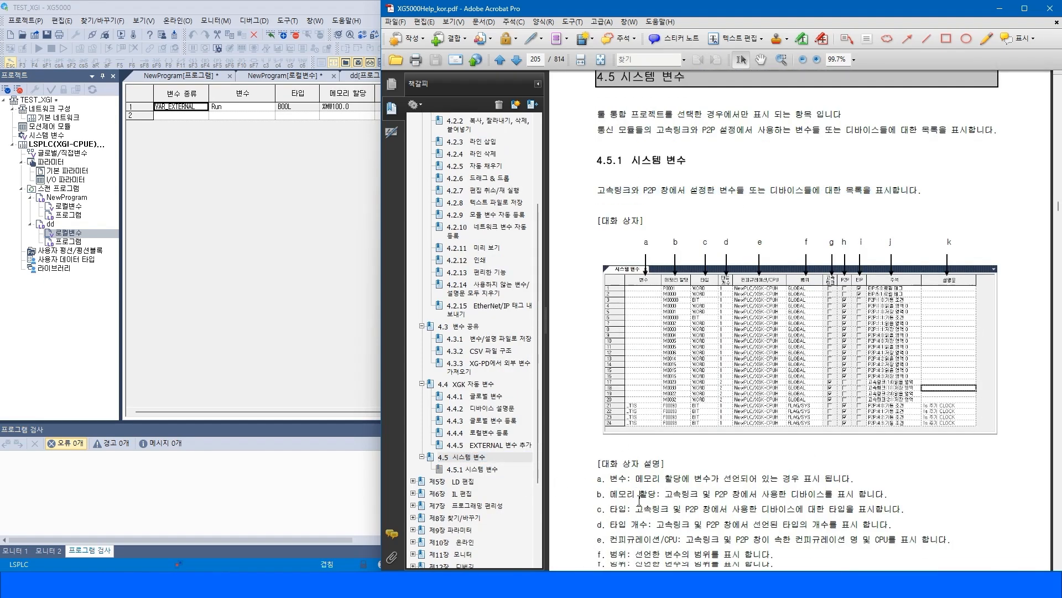
pyautogui.scroll(-4, 824, 476)
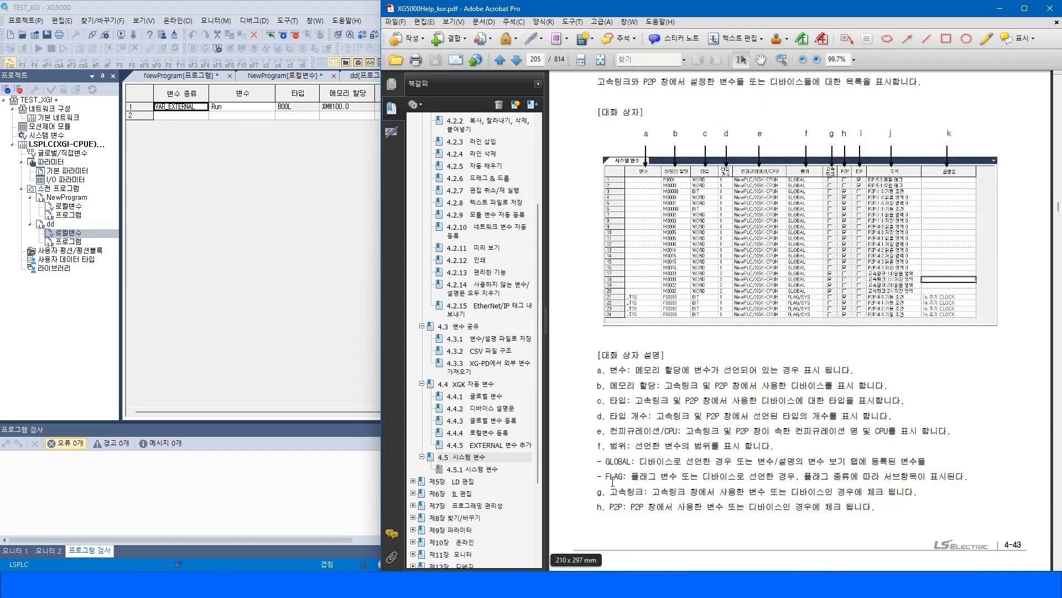
pyautogui.moveTo(610, 492); pyautogui.dragTo(640, 512)
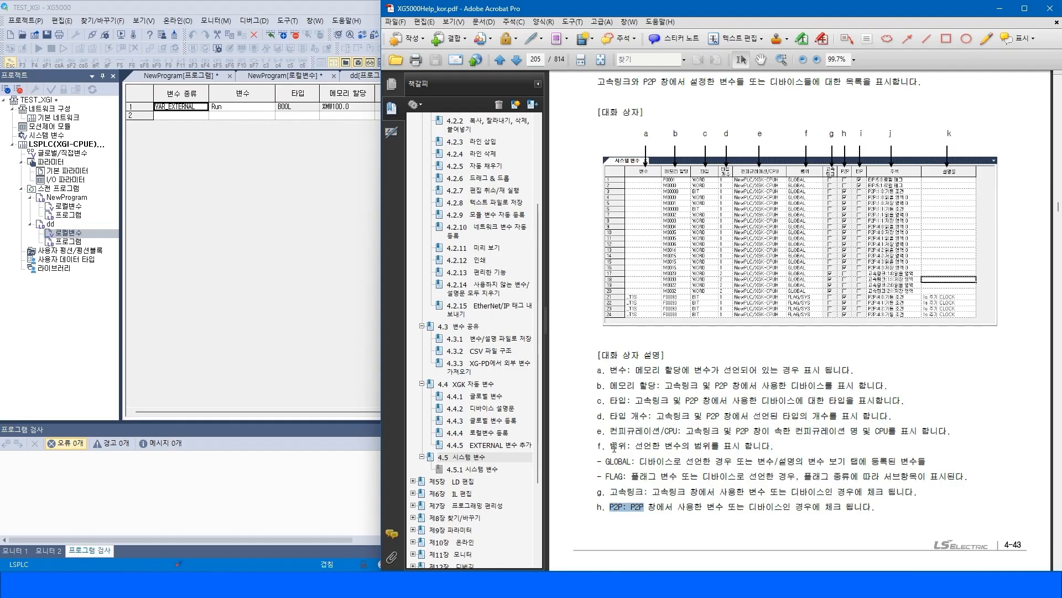
# Examine the system variable list and the system flags in the global/direct variables' flag view of TEST_XGI.
pyautogui.doubleClick(52, 137)
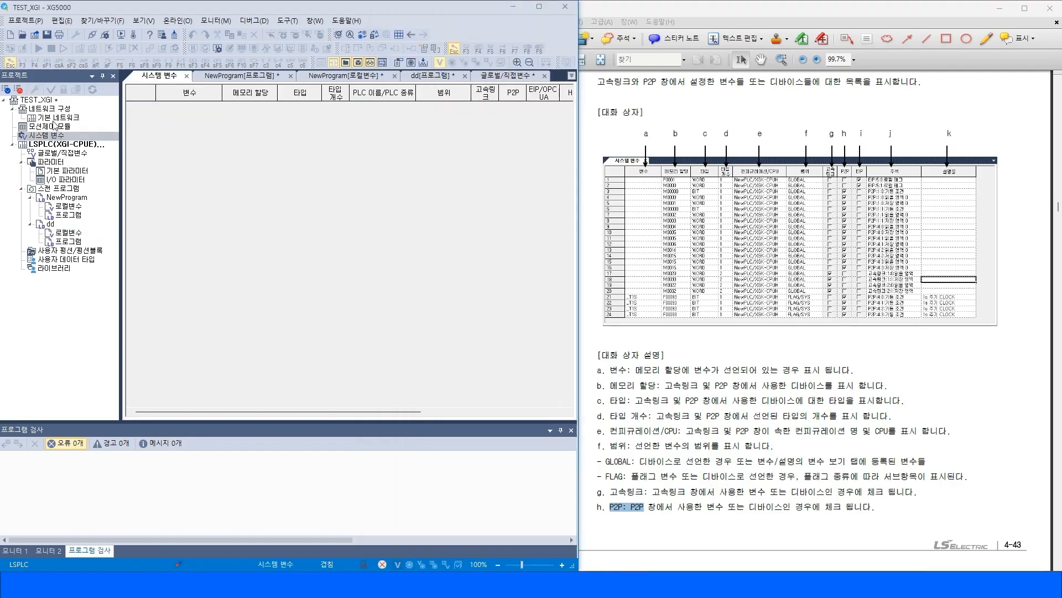
pyautogui.doubleClick(58, 153)
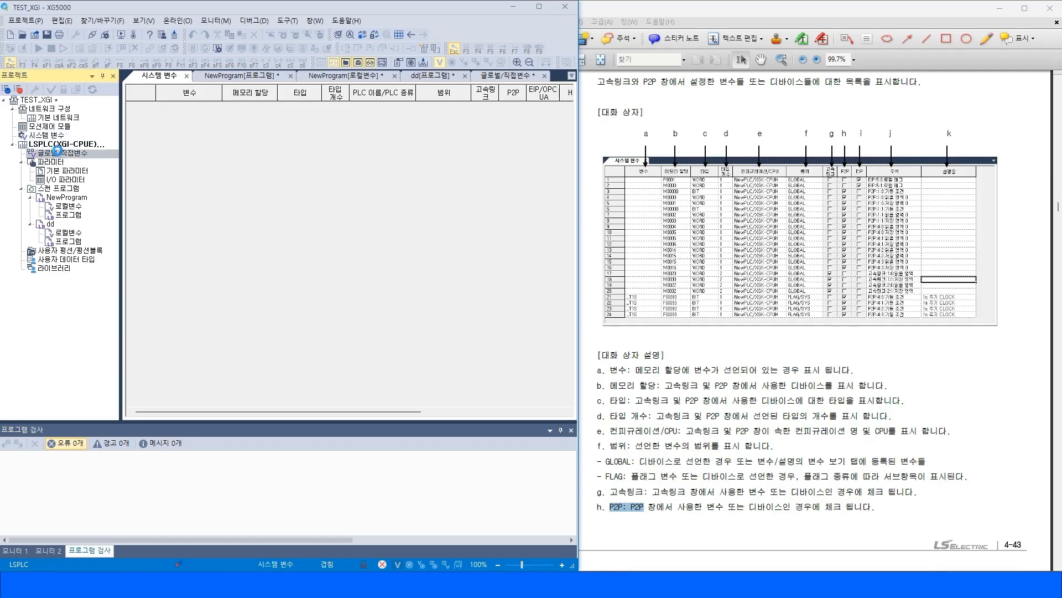
pyautogui.click(263, 91)
pyautogui.click(268, 109)
pyautogui.click(268, 110)
pyautogui.moveTo(159, 155)
pyautogui.mouseDown()
pyautogui.moveTo(160, 335)
pyautogui.moveTo(159, 174)
pyautogui.mouseUp()
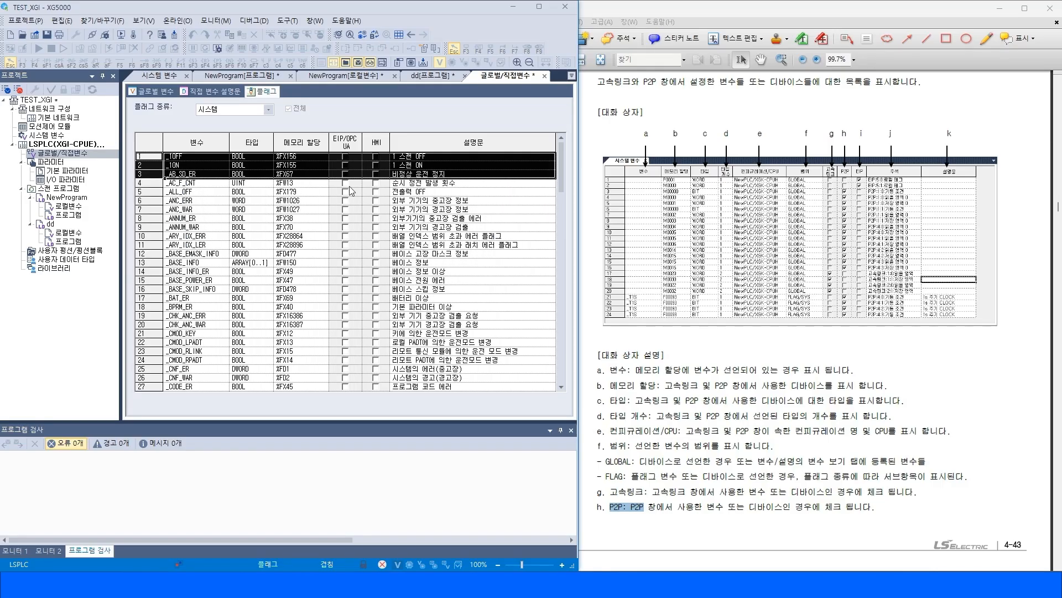
pyautogui.click(447, 200)
pyautogui.moveTo(418, 158)
pyautogui.mouseDown()
pyautogui.moveTo(439, 394)
pyautogui.moveTo(432, 169)
pyautogui.mouseUp()
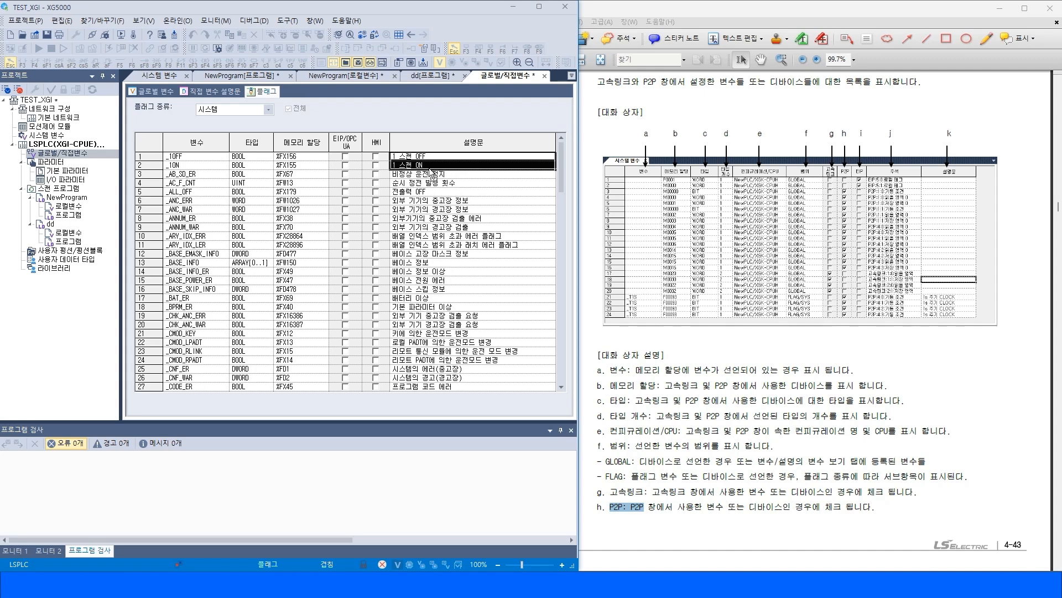
pyautogui.click(451, 166)
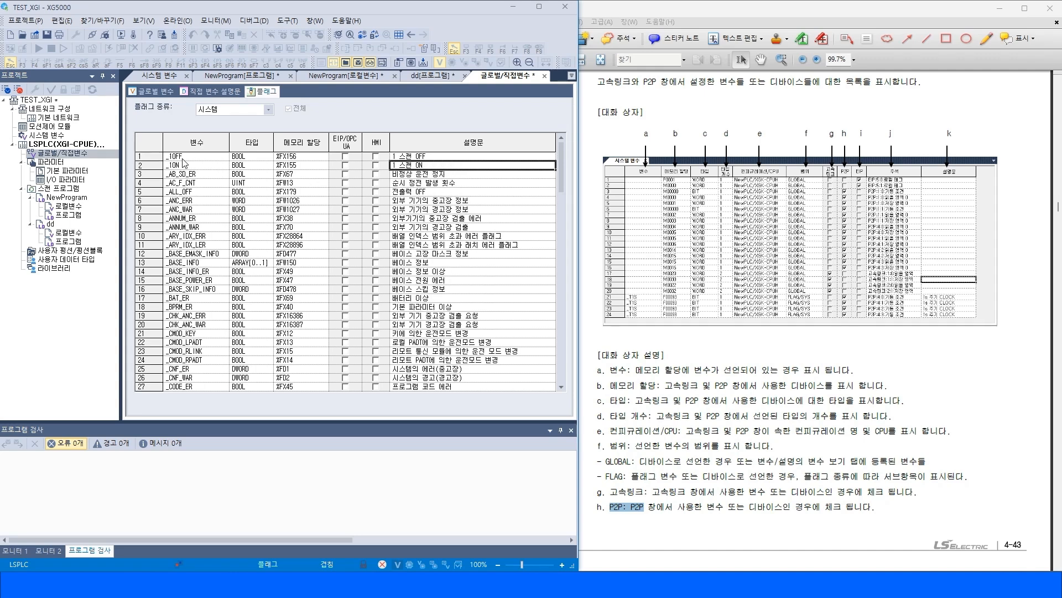
pyautogui.click(439, 158)
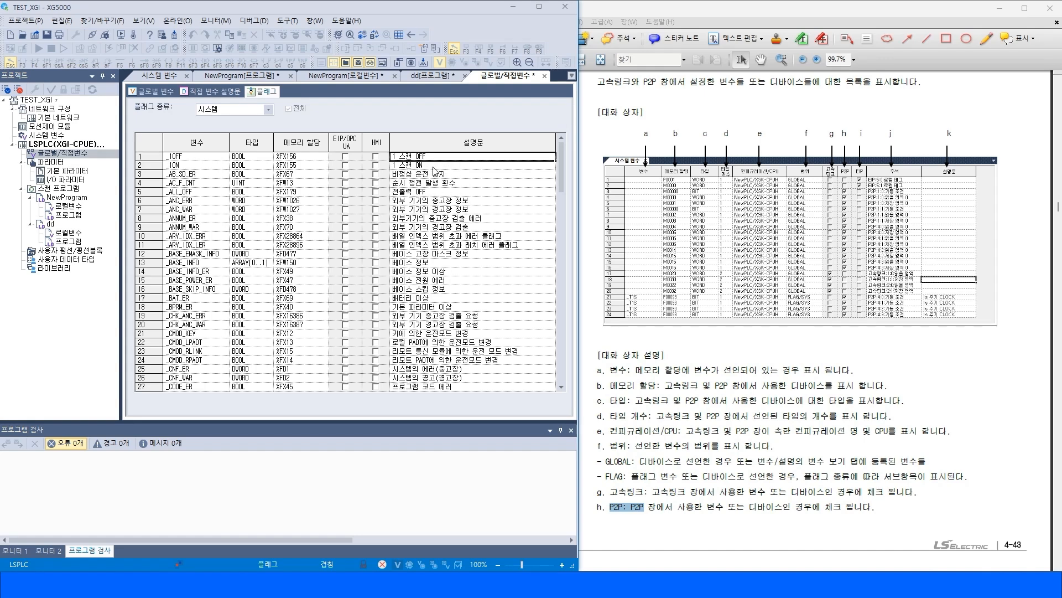
pyautogui.click(433, 167)
pyautogui.click(461, 323)
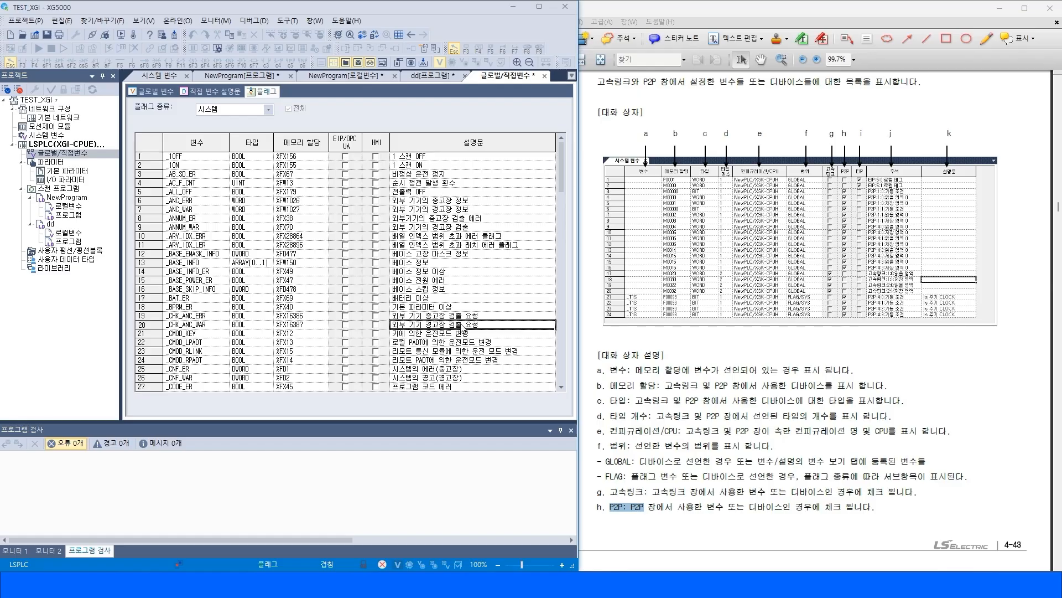
pyautogui.scroll(-5, 463, 342)
pyautogui.scroll(-12, 462, 346)
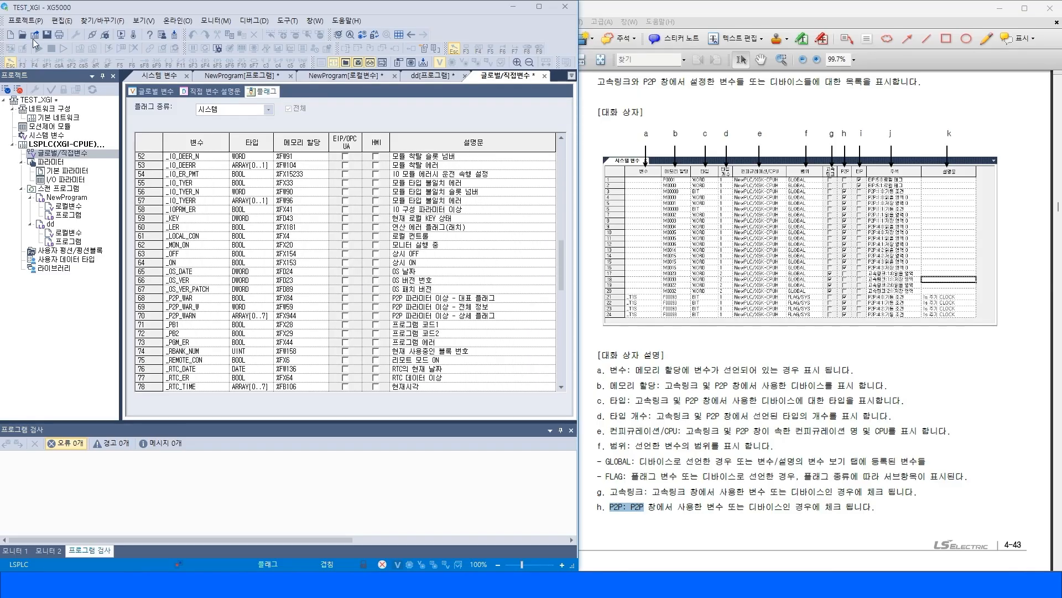
# Open the test project from the test folder inside 새 폴더.
pyautogui.click(25, 21)
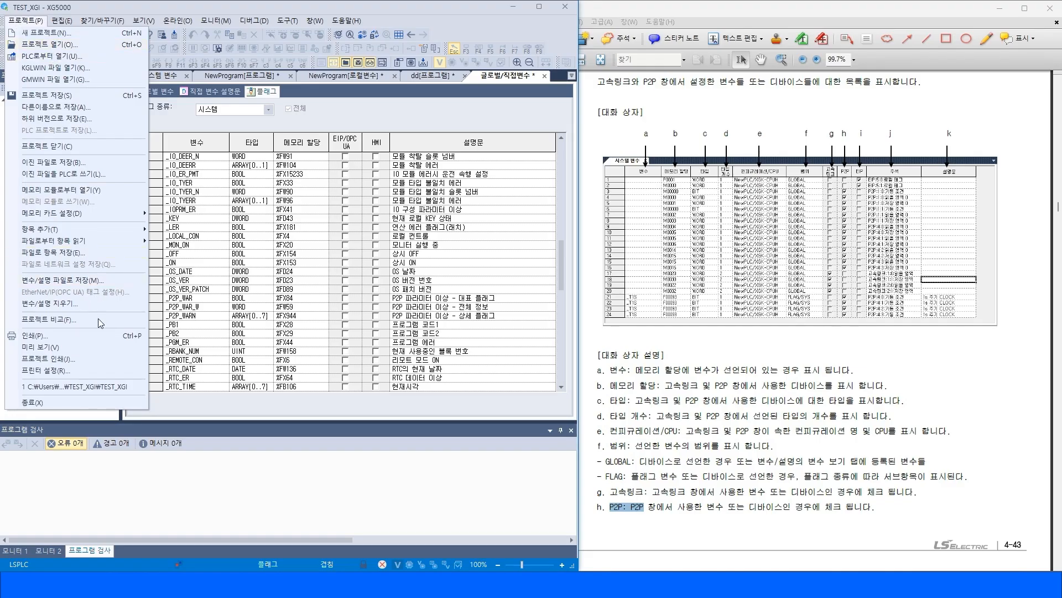
pyautogui.click(58, 45)
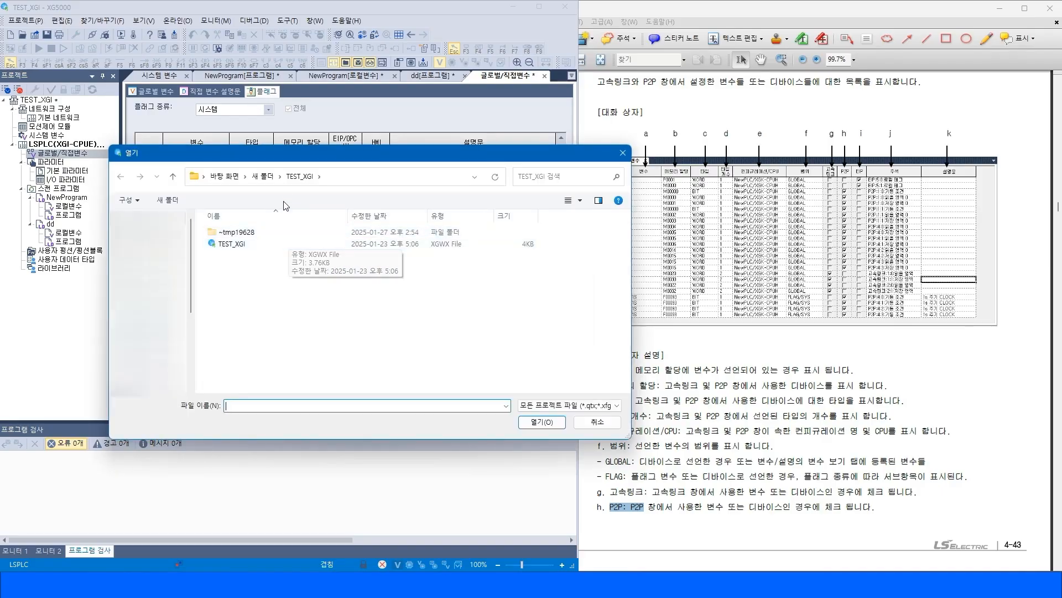
pyautogui.click(263, 176)
pyautogui.doubleClick(231, 234)
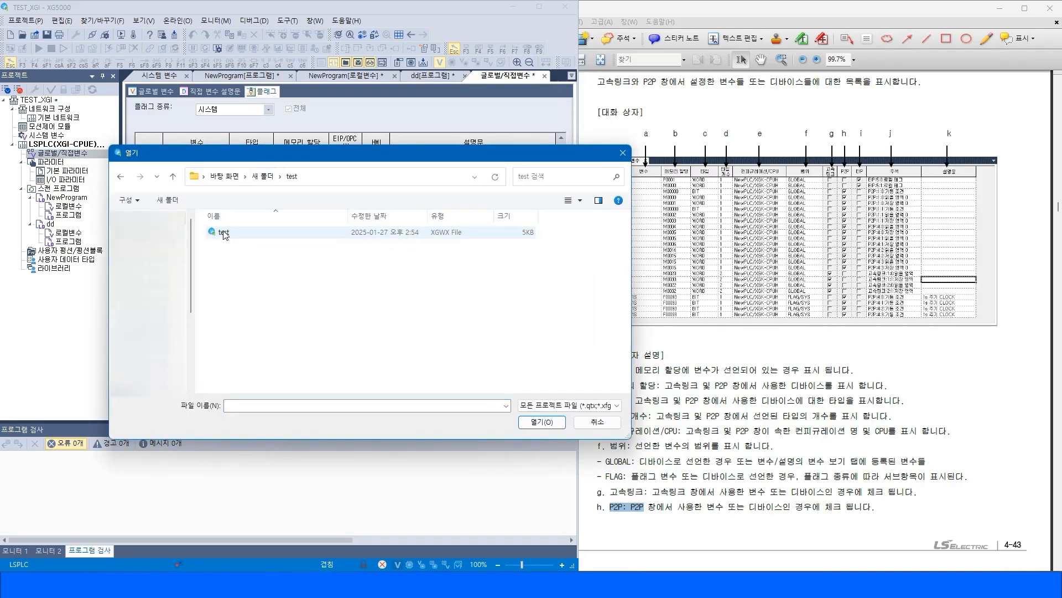
pyautogui.doubleClick(231, 235)
pyautogui.click(281, 315)
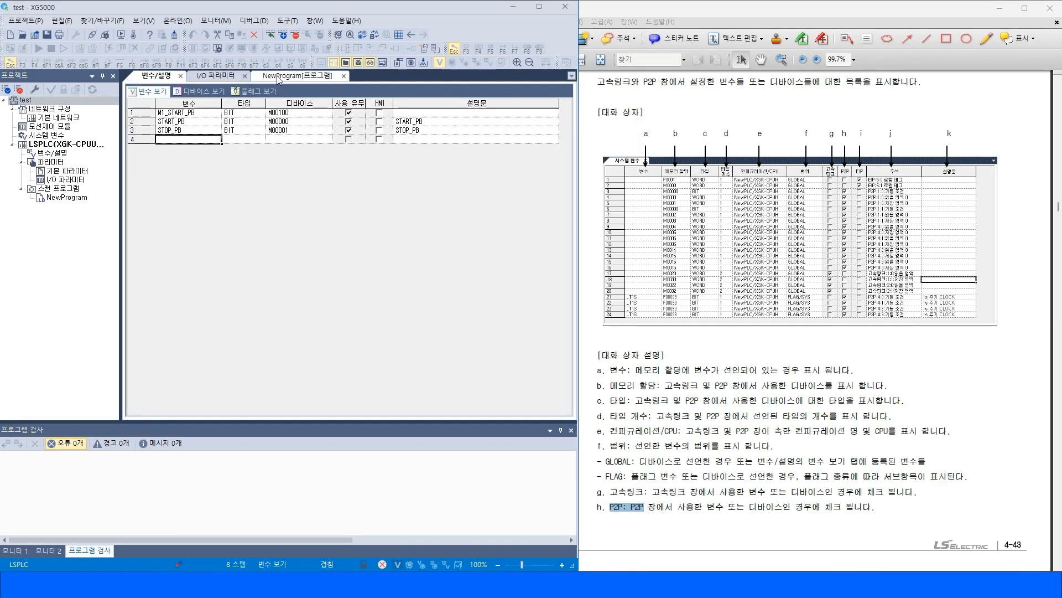
# Show the 시스템 flag type in the test project's flag view and scroll through its flag list.
pyautogui.click(264, 91)
pyautogui.click(257, 109)
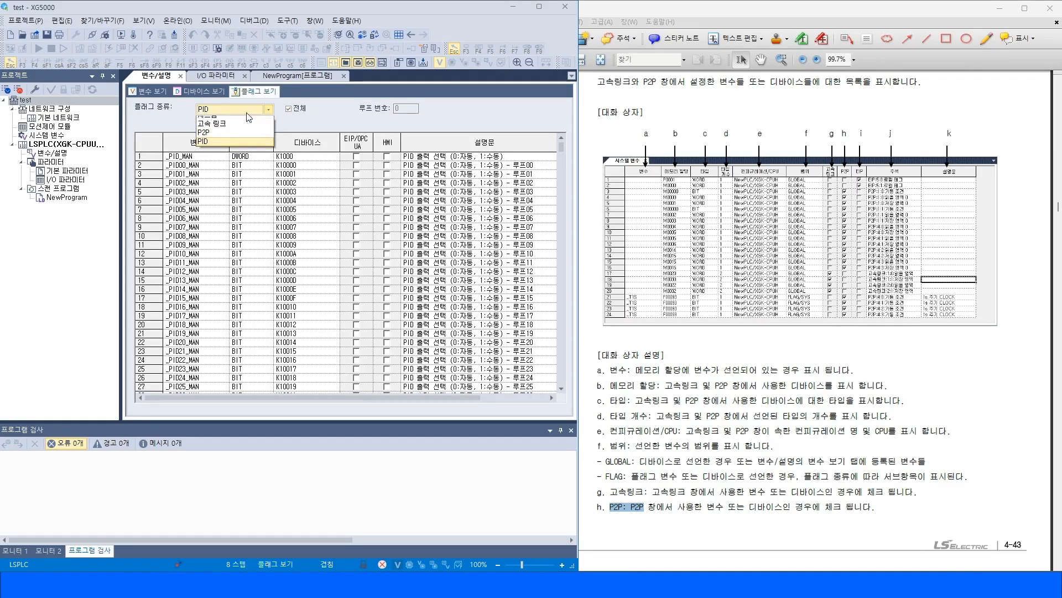
pyautogui.click(225, 123)
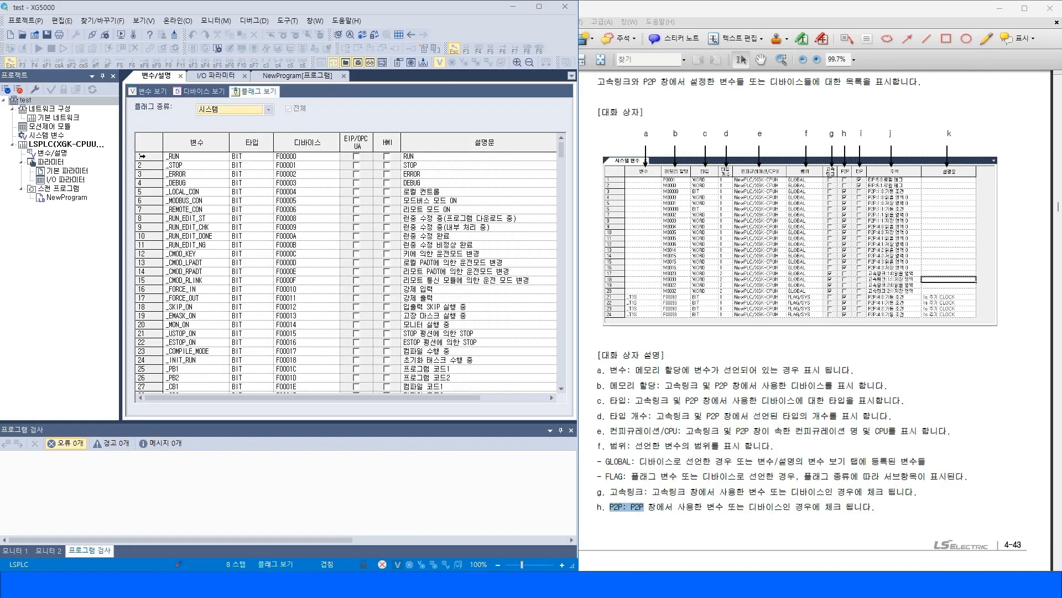
pyautogui.moveTo(426, 157); pyautogui.dragTo(437, 183)
pyautogui.click(430, 288)
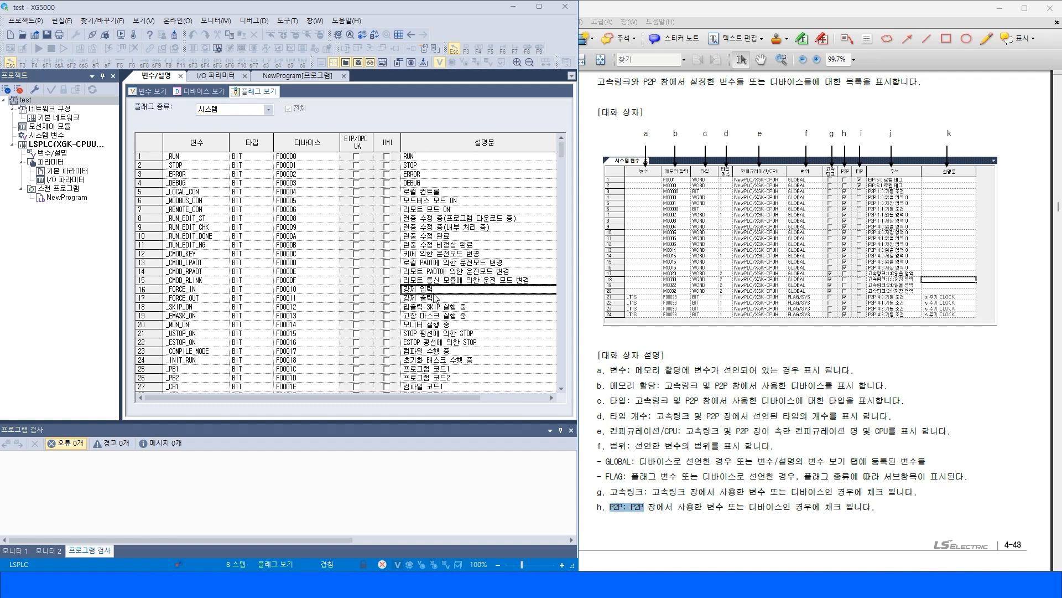
pyautogui.moveTo(436, 399); pyautogui.dragTo(370, 398)
pyautogui.scroll(-4, 266, 339)
pyautogui.scroll(-3, 265, 339)
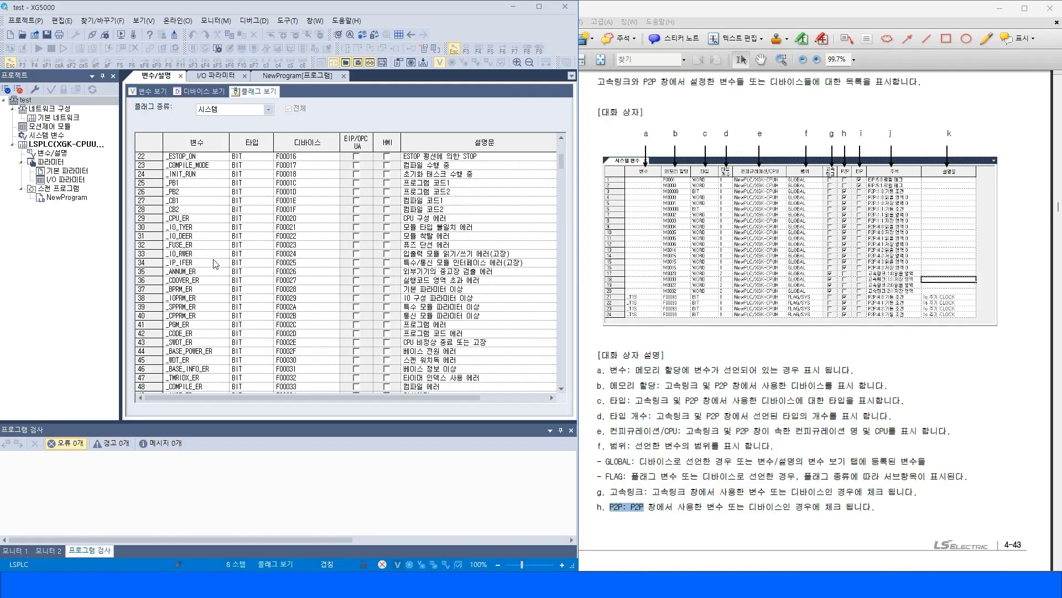
pyautogui.scroll(-14, 216, 261)
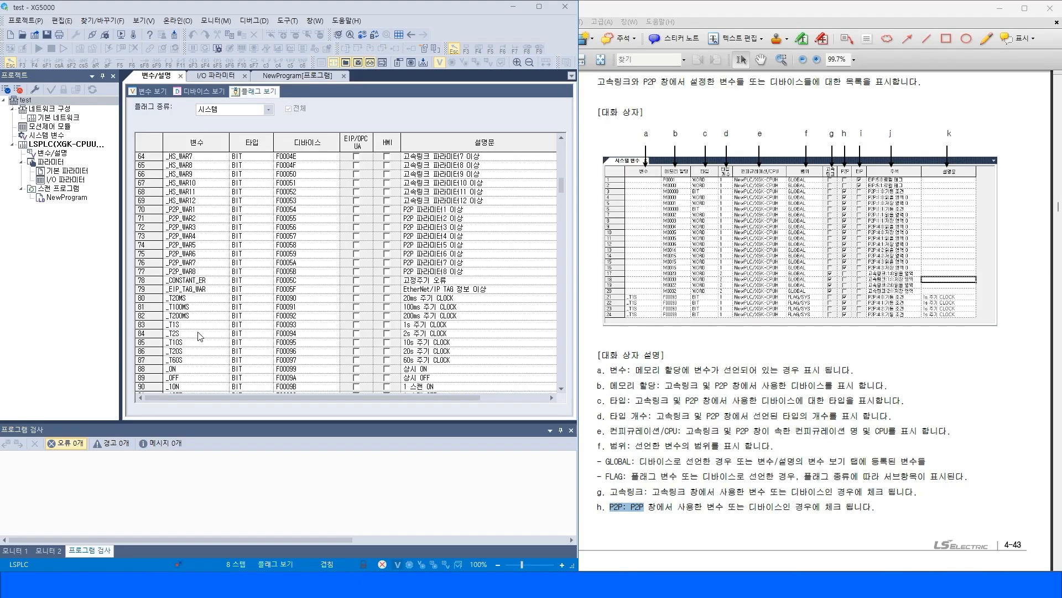
pyautogui.scroll(-3, 203, 337)
# Select and review the clock flags _T100MS to _T60S and the _ON, _OFF, _1ON, _1OFF flags with their descriptions.
pyautogui.click(149, 218)
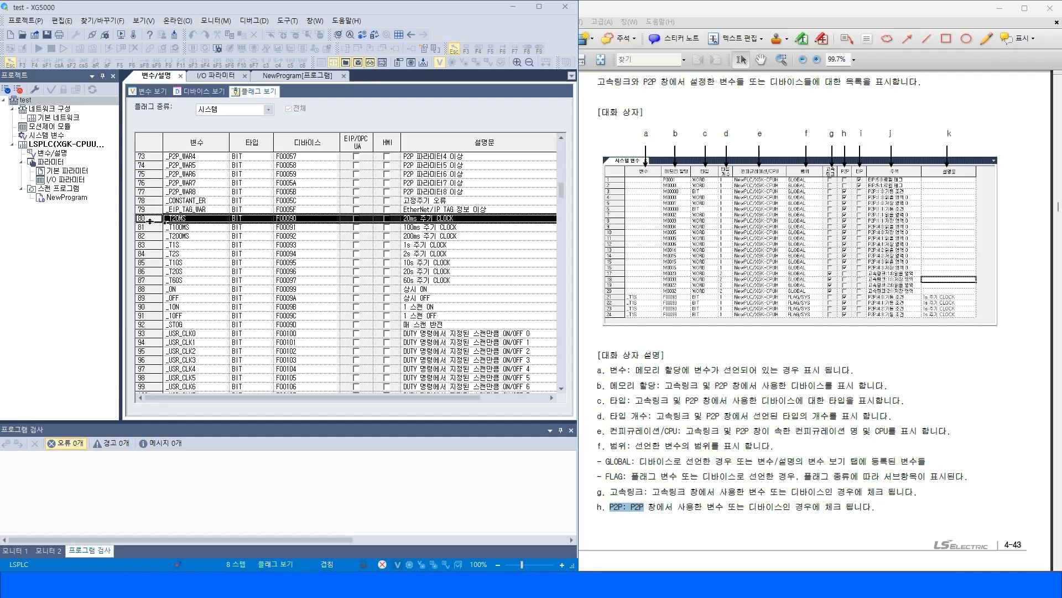
pyautogui.click(210, 220)
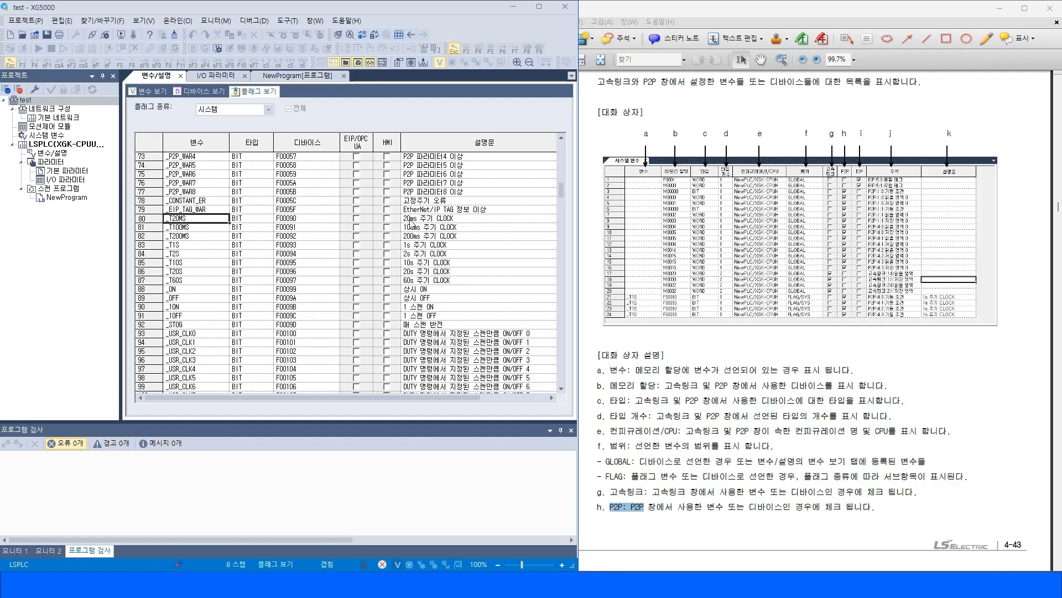
pyautogui.moveTo(144, 221); pyautogui.dragTo(154, 281)
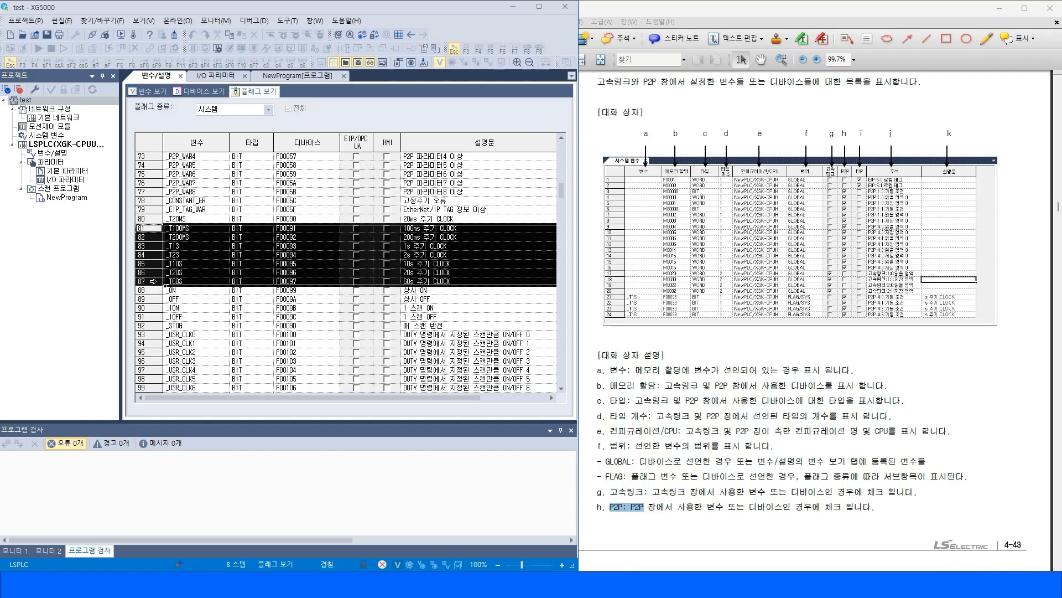
pyautogui.click(449, 247)
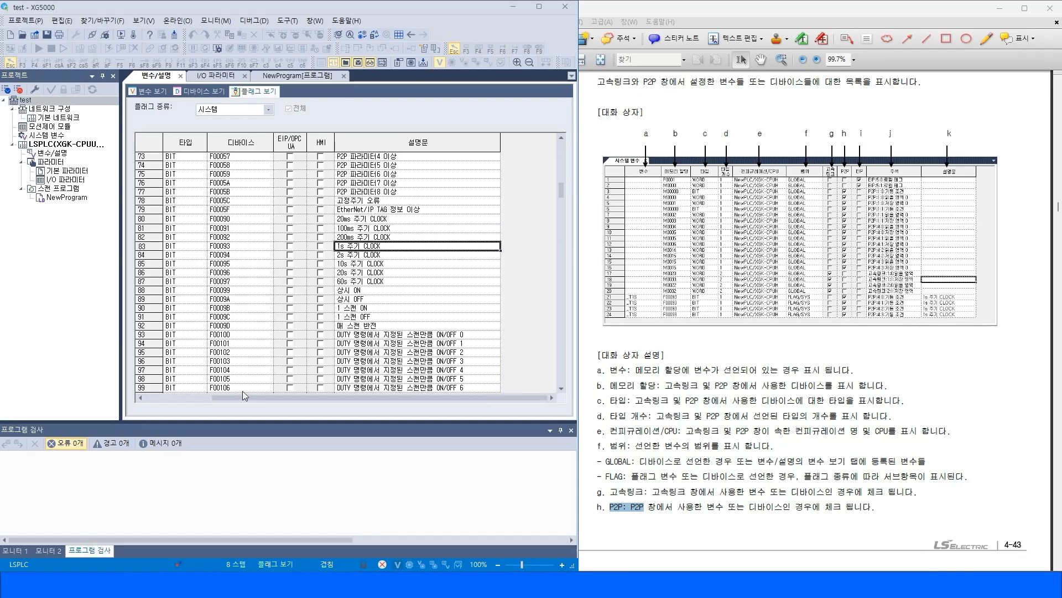
pyautogui.click(187, 397)
pyautogui.click(142, 246)
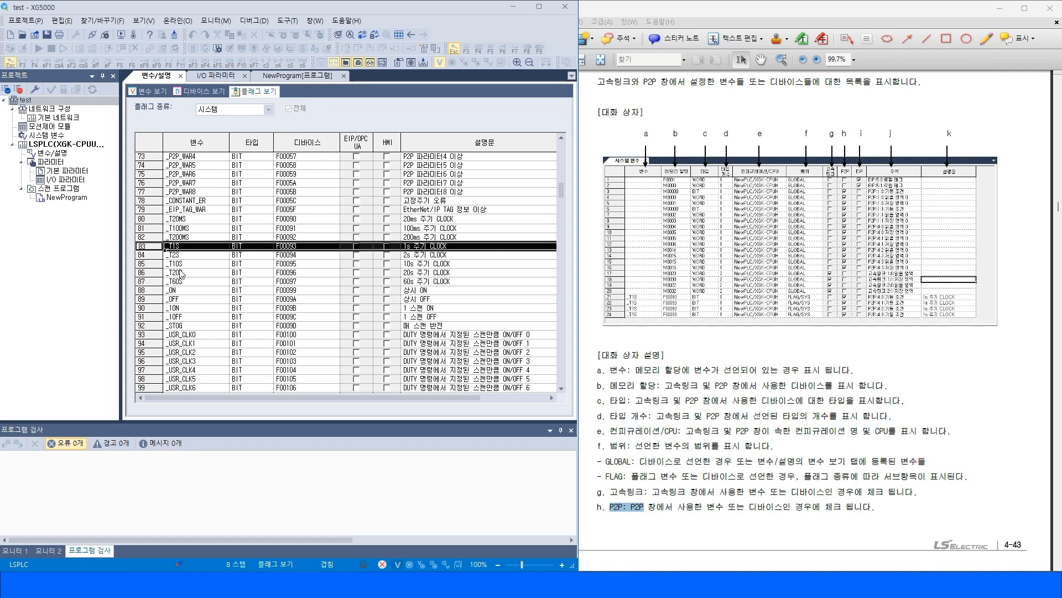
pyautogui.click(142, 290)
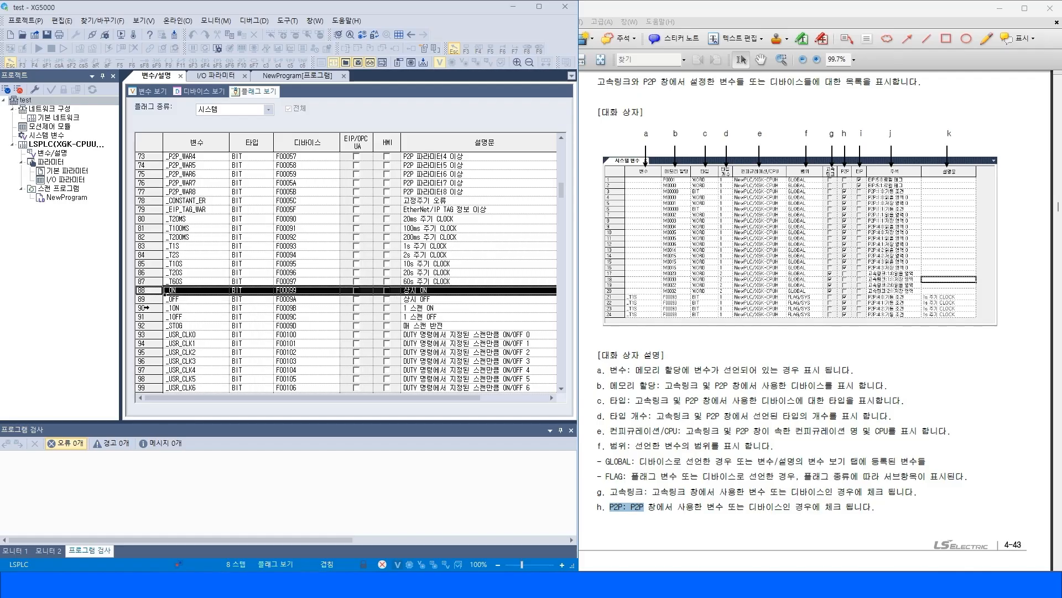
pyautogui.click(145, 307)
pyautogui.click(423, 317)
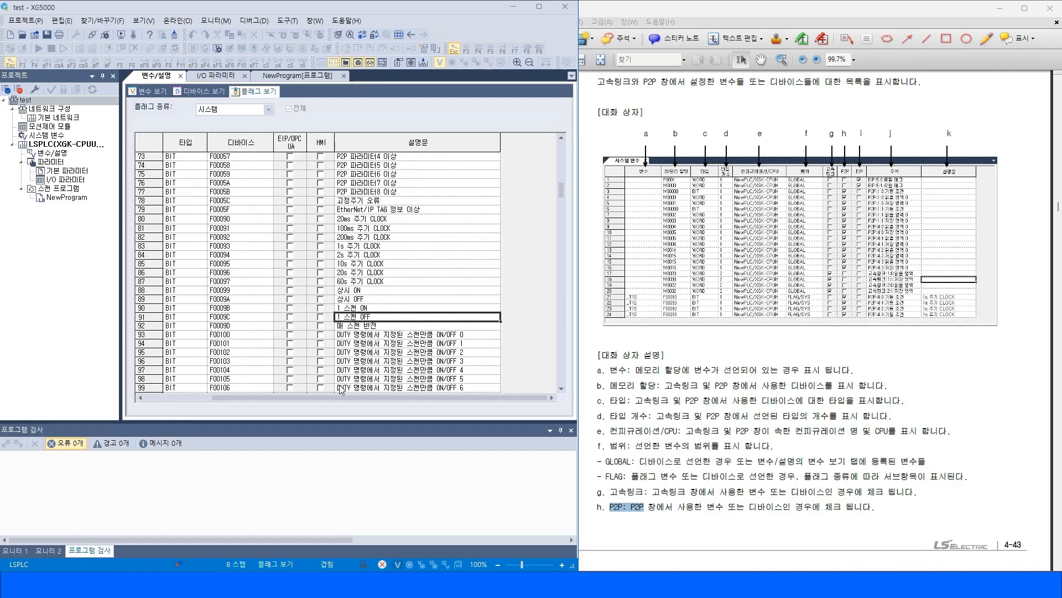
pyautogui.click(174, 399)
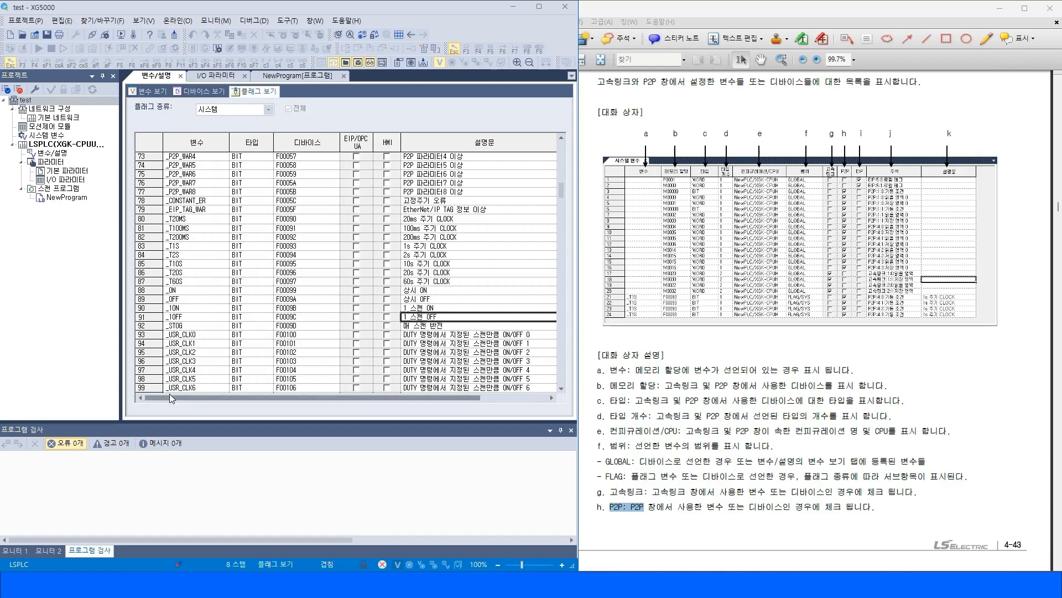
pyautogui.click(774, 416)
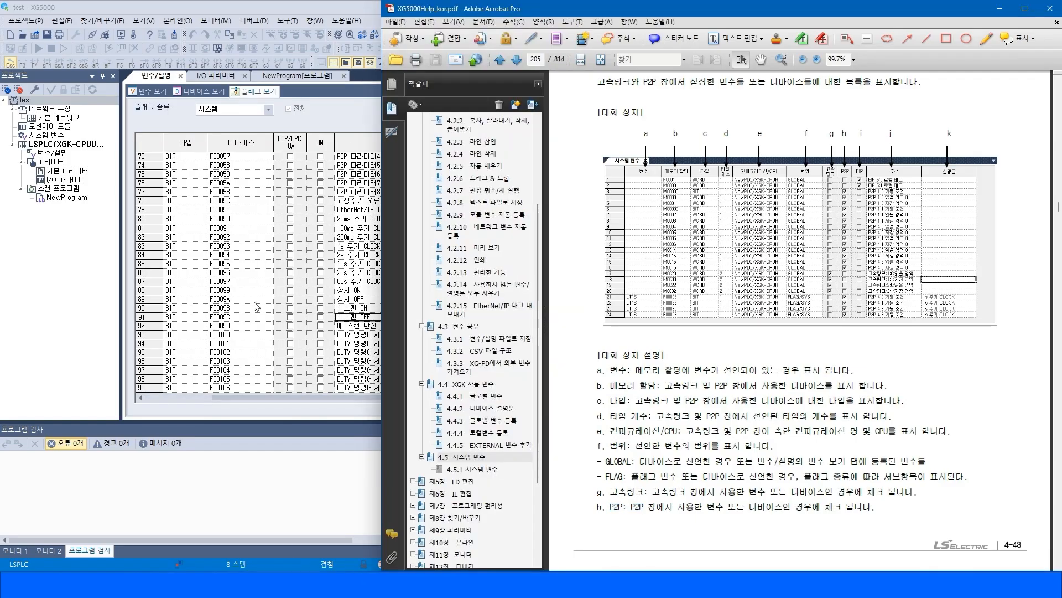
pyautogui.click(320, 308)
pyautogui.click(400, 346)
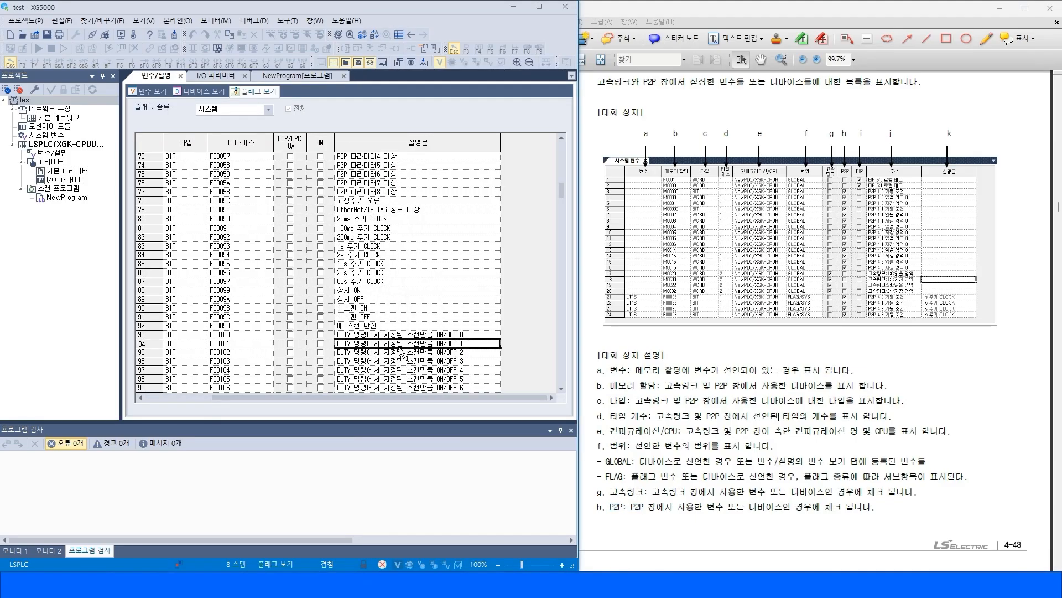
# Scroll through the system flag list from the top and review the operation-mode and error flag descriptions.
pyautogui.scroll(20, 401, 352)
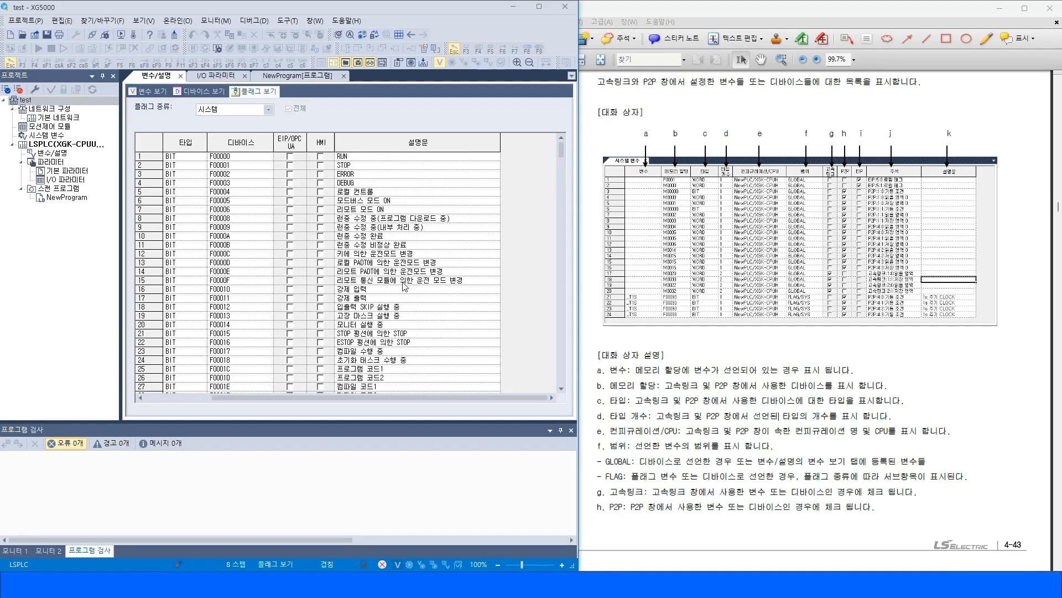
pyautogui.click(364, 202)
pyautogui.scroll(-4, 374, 251)
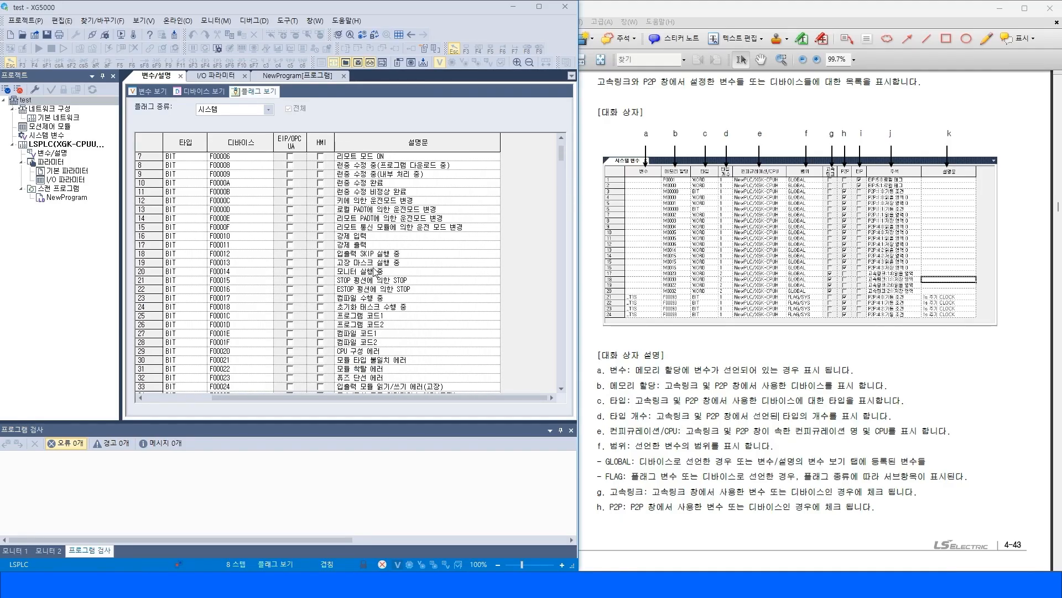
pyautogui.click(378, 289)
pyautogui.scroll(-6, 384, 320)
pyautogui.click(391, 271)
pyautogui.click(390, 281)
pyautogui.scroll(-4, 387, 329)
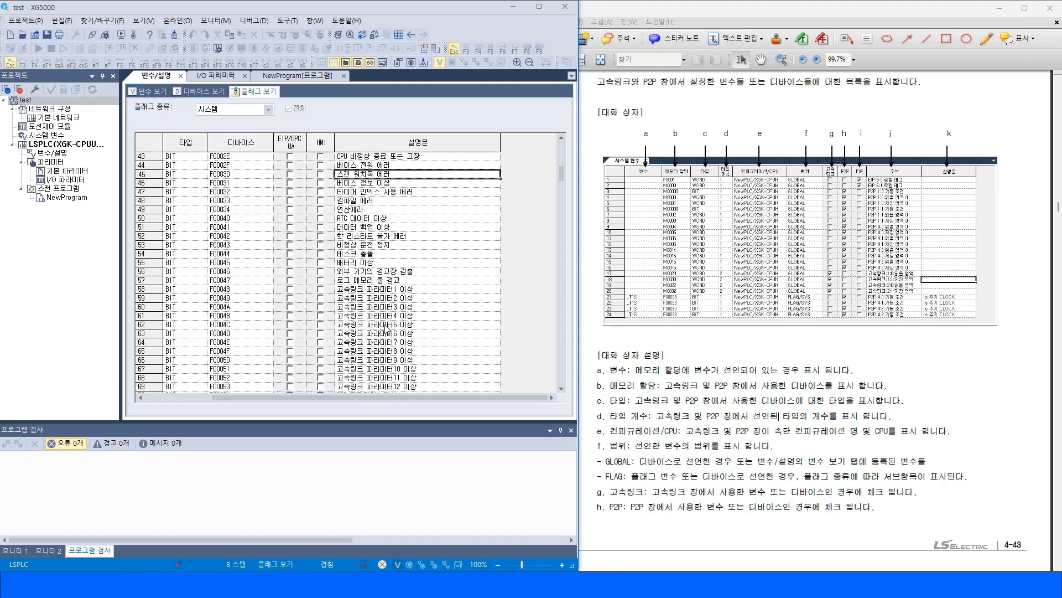
pyautogui.click(365, 282)
pyautogui.click(371, 248)
pyautogui.click(382, 280)
pyautogui.click(369, 255)
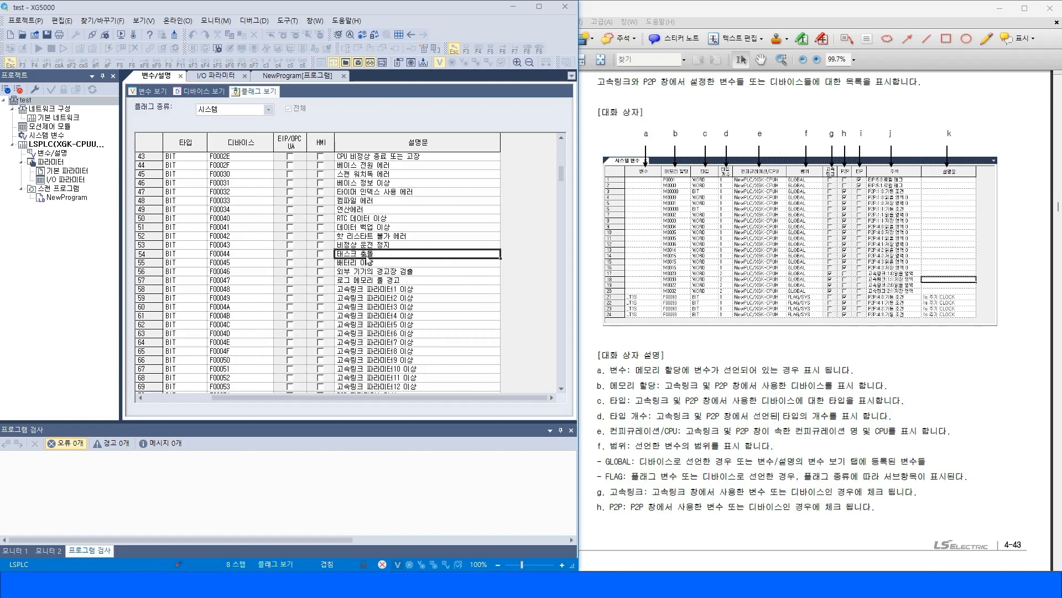
# Select the _TASK_ER and _BAT_ER flag rows and scroll the table sideways to reveal the variable name column.
pyautogui.click(141, 254)
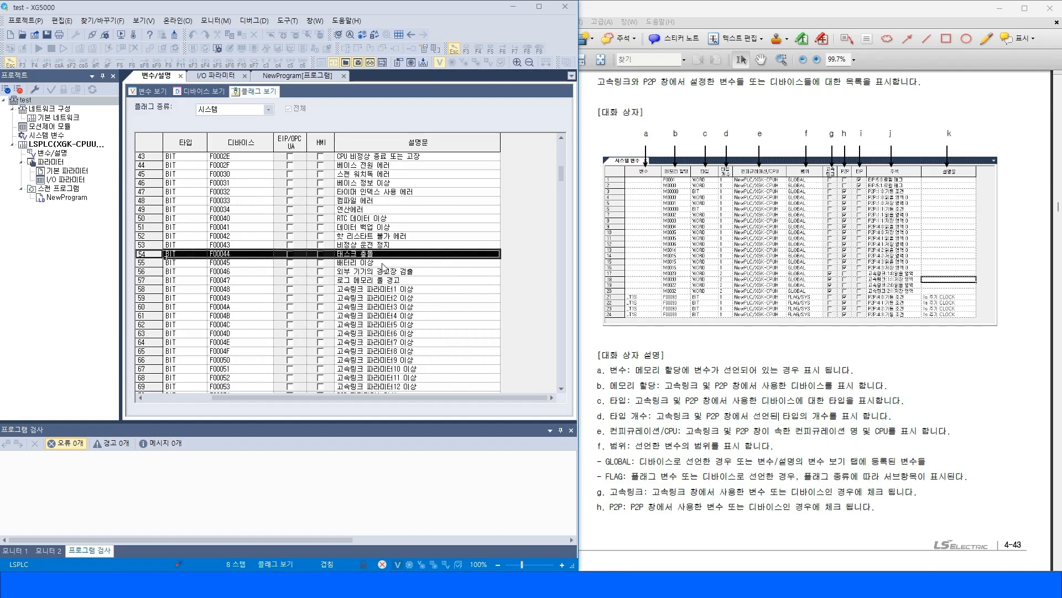
pyautogui.click(382, 264)
pyautogui.click(142, 264)
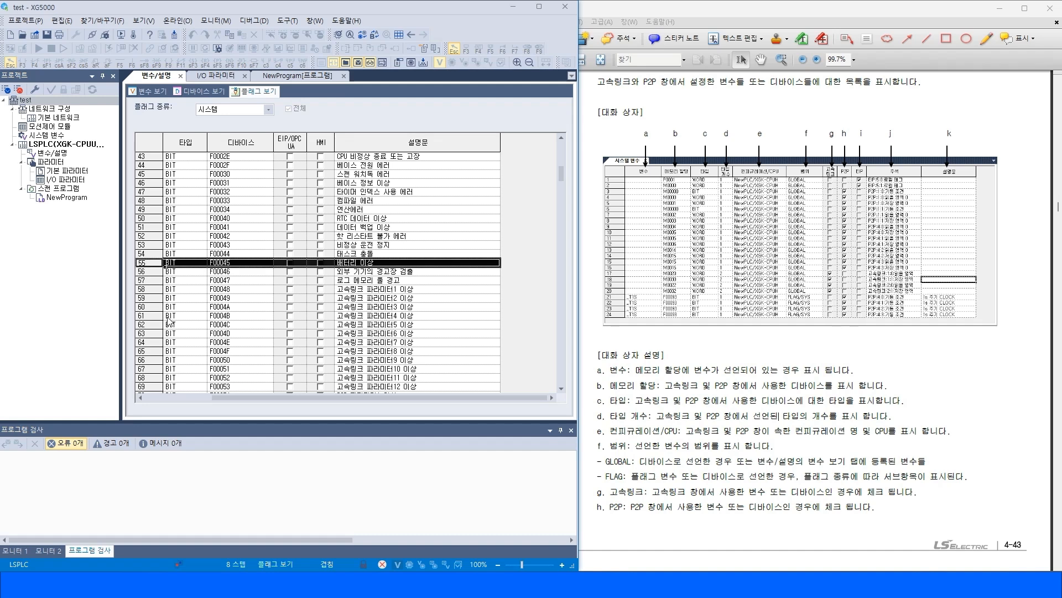
pyautogui.click(177, 398)
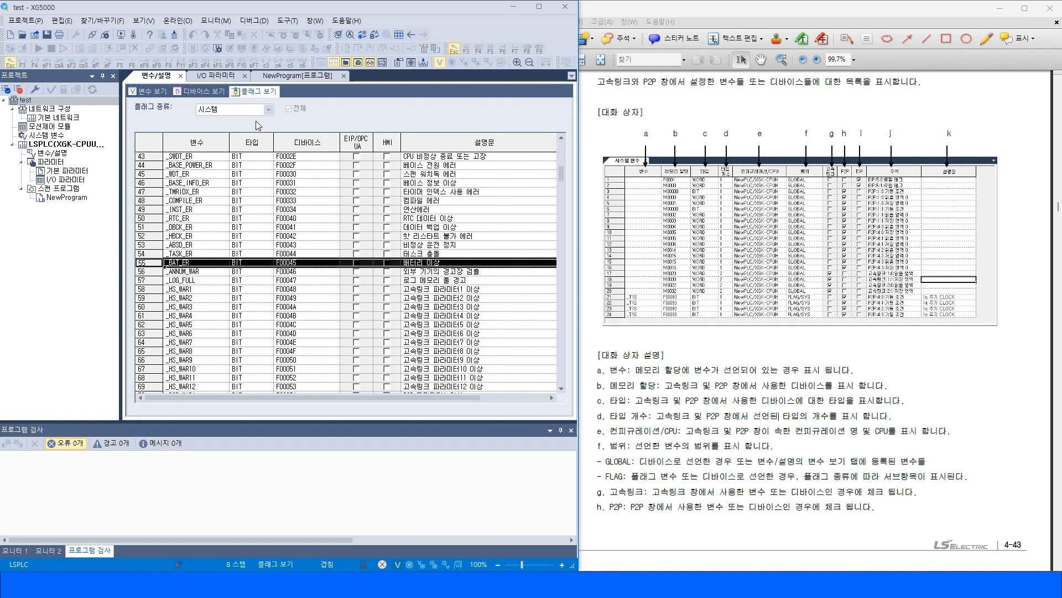
# Open the flag type list to review the available types, keeping 시스템 selected.
pyautogui.click(268, 109)
pyautogui.click(444, 226)
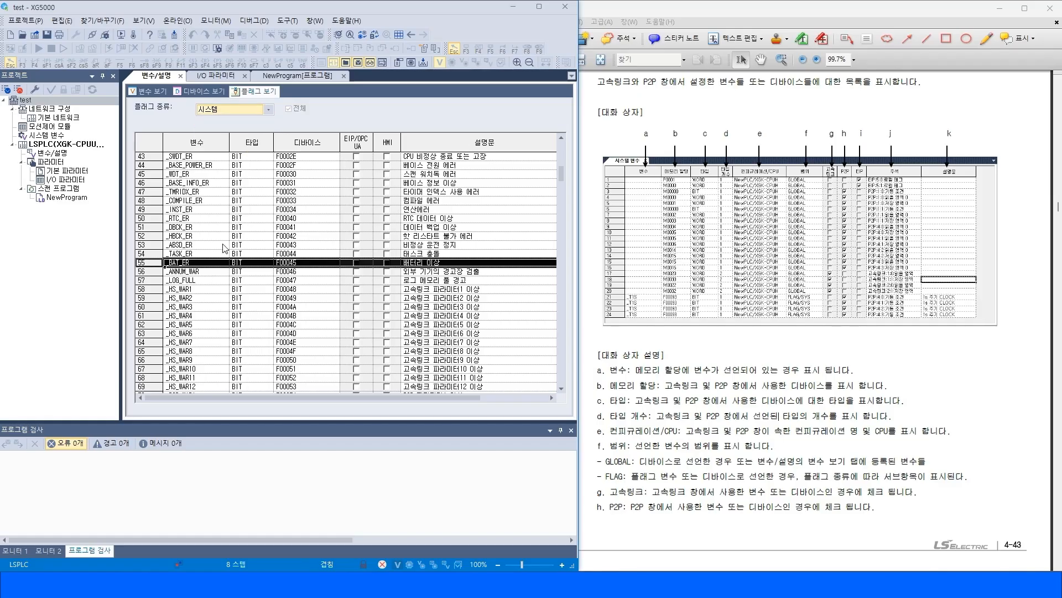
pyautogui.click(250, 111)
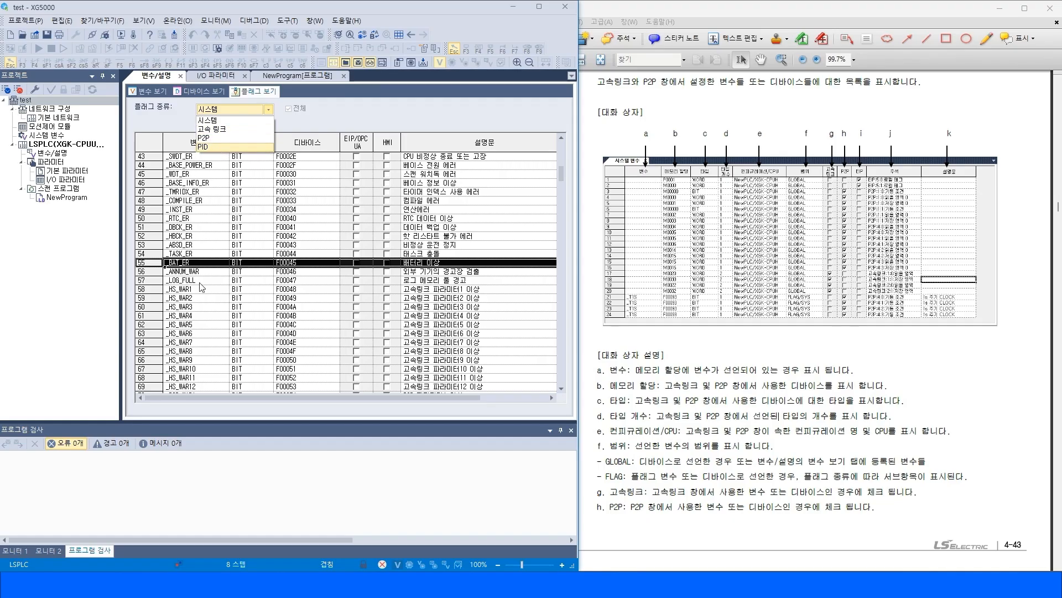
pyautogui.click(190, 319)
pyautogui.click(194, 334)
# Switch to the XG5000 help PDF, collapse chapter 4 in the bookmarks, and open and expand chapter 5 LD 편집.
pyautogui.click(743, 431)
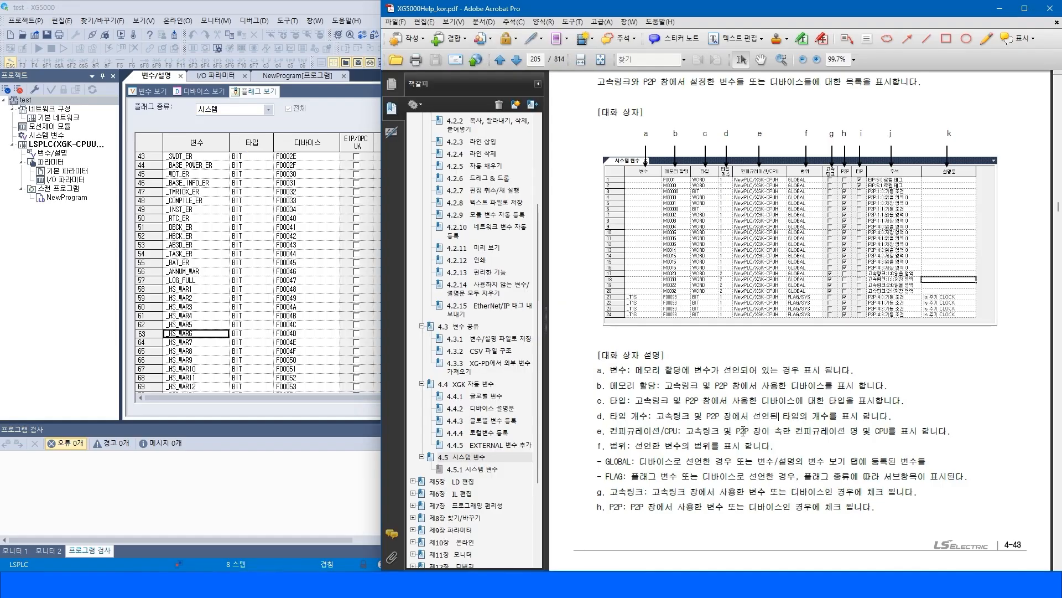
pyautogui.scroll(3, 445, 219)
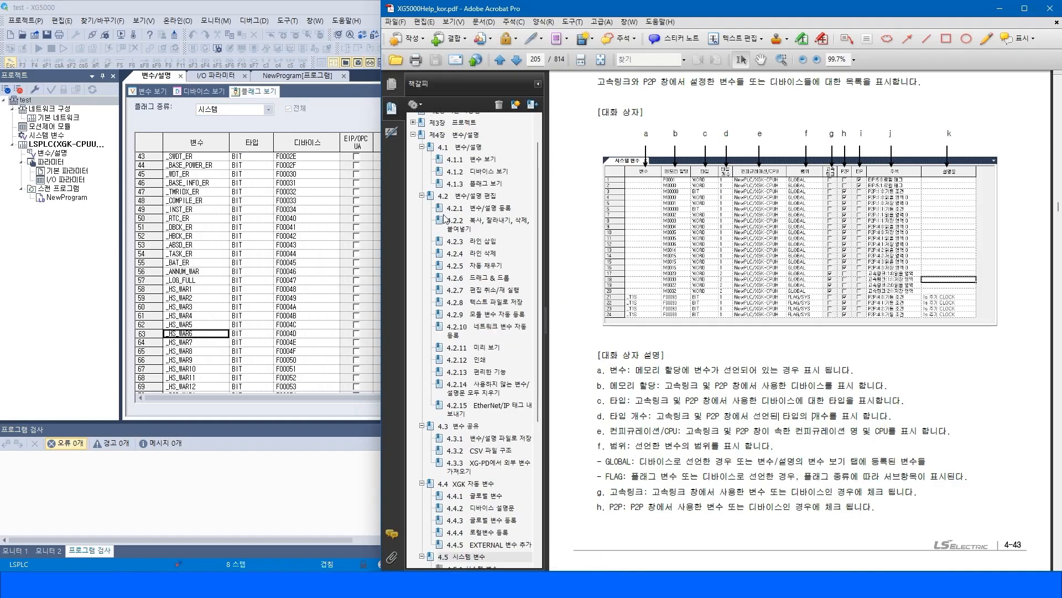
pyautogui.click(413, 137)
pyautogui.click(413, 136)
pyautogui.click(437, 181)
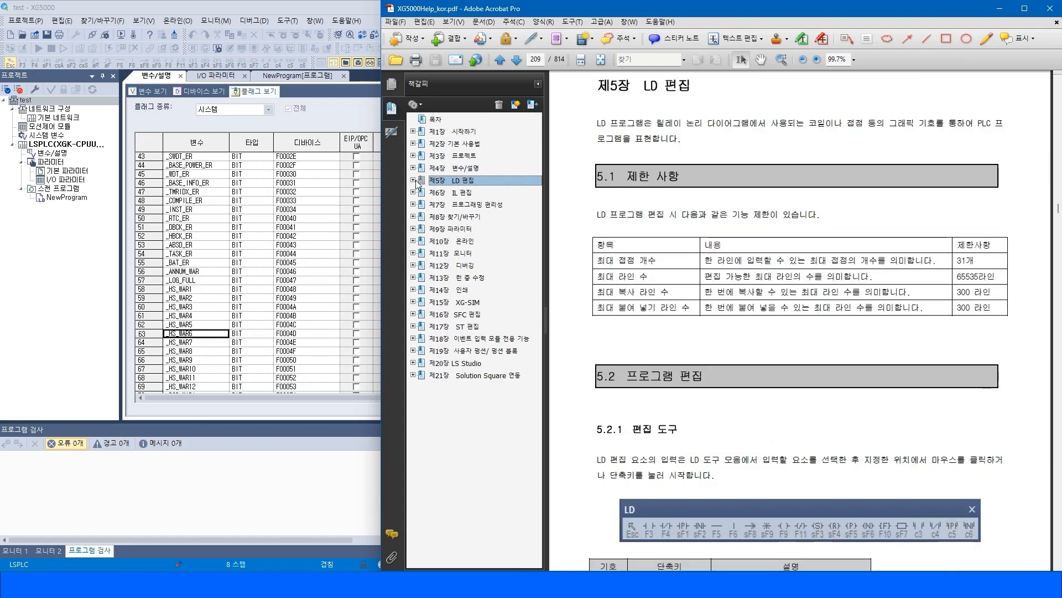
pyautogui.click(413, 181)
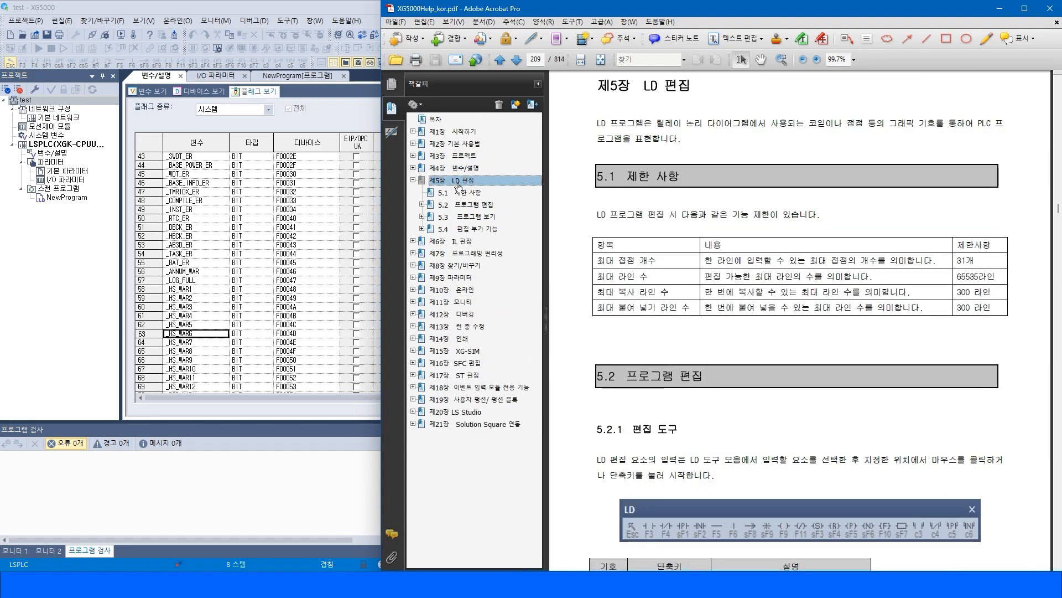